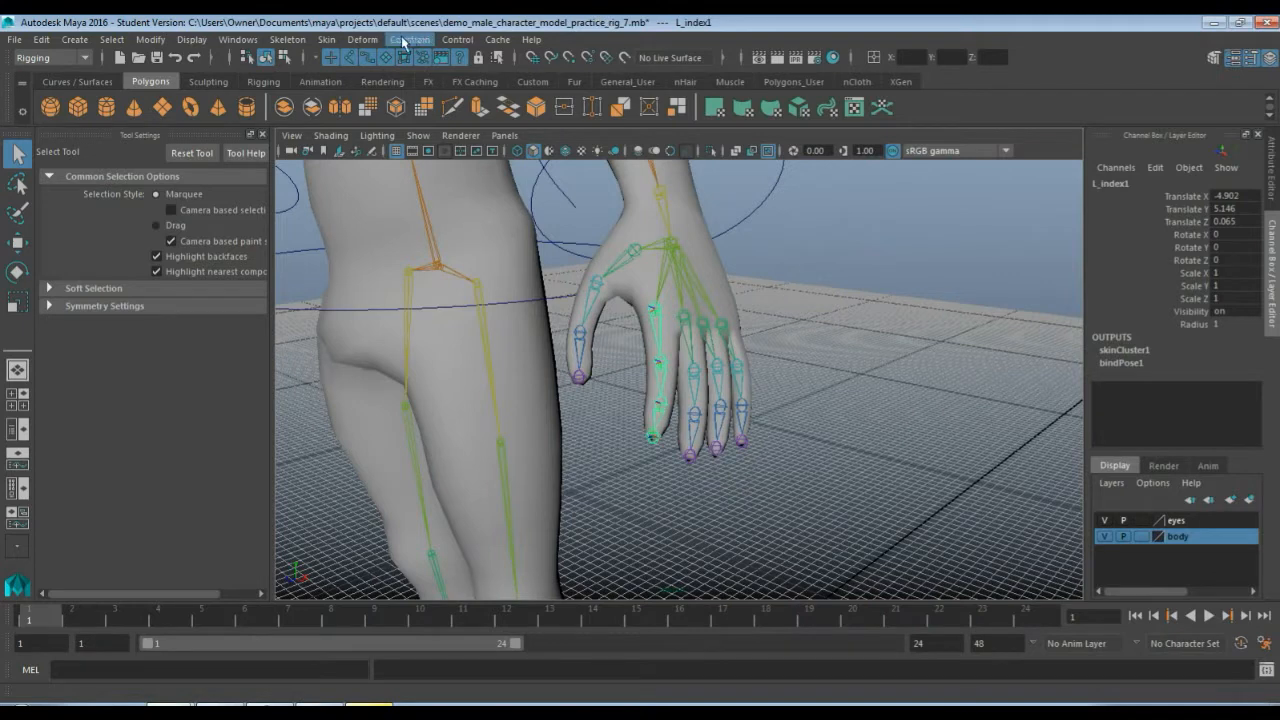
# Open the Connection Editor for the selected L_index1 joint and move it clear of the hand model.
pyautogui.click(251, 41)
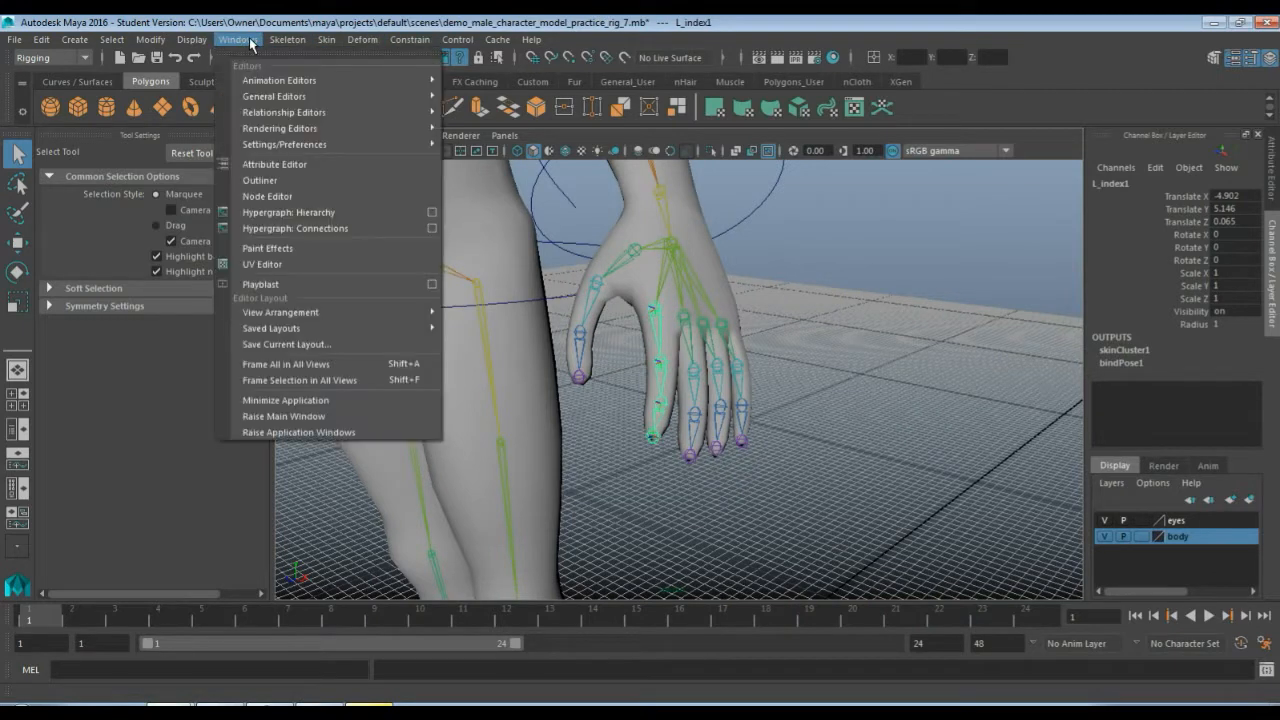
pyautogui.moveTo(253, 86)
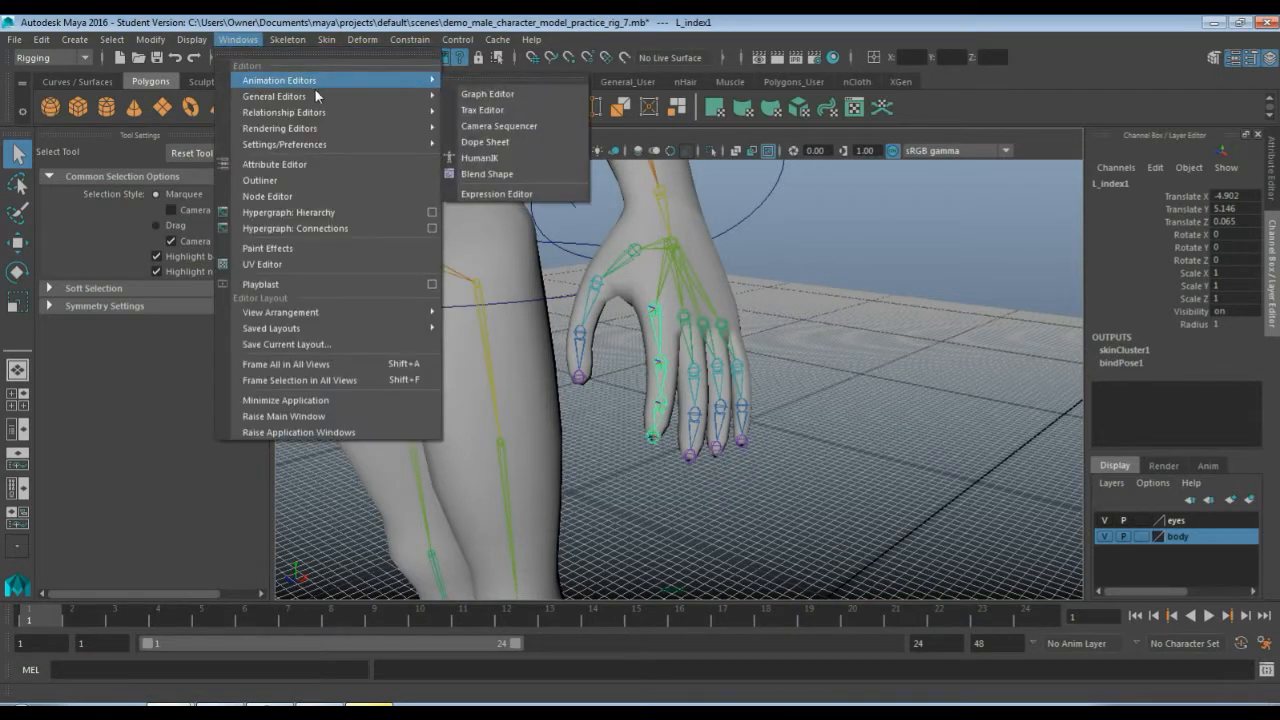
pyautogui.moveTo(302, 100)
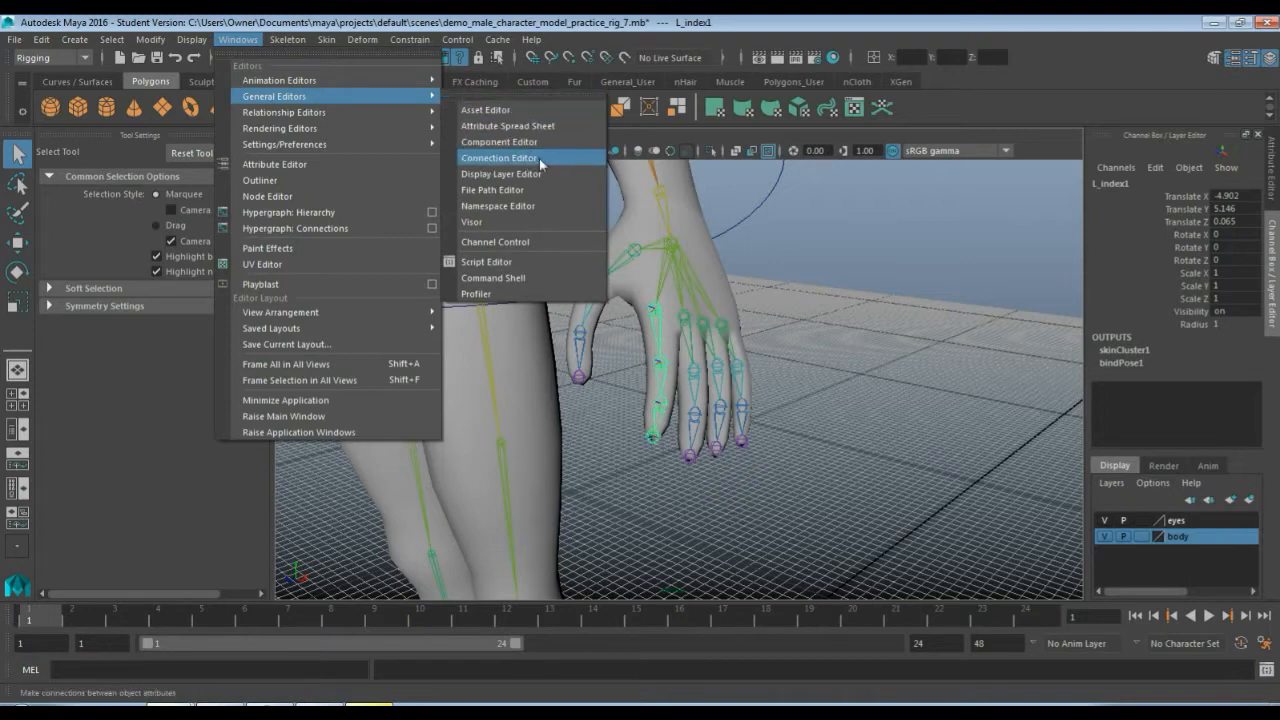
pyautogui.click(594, 157)
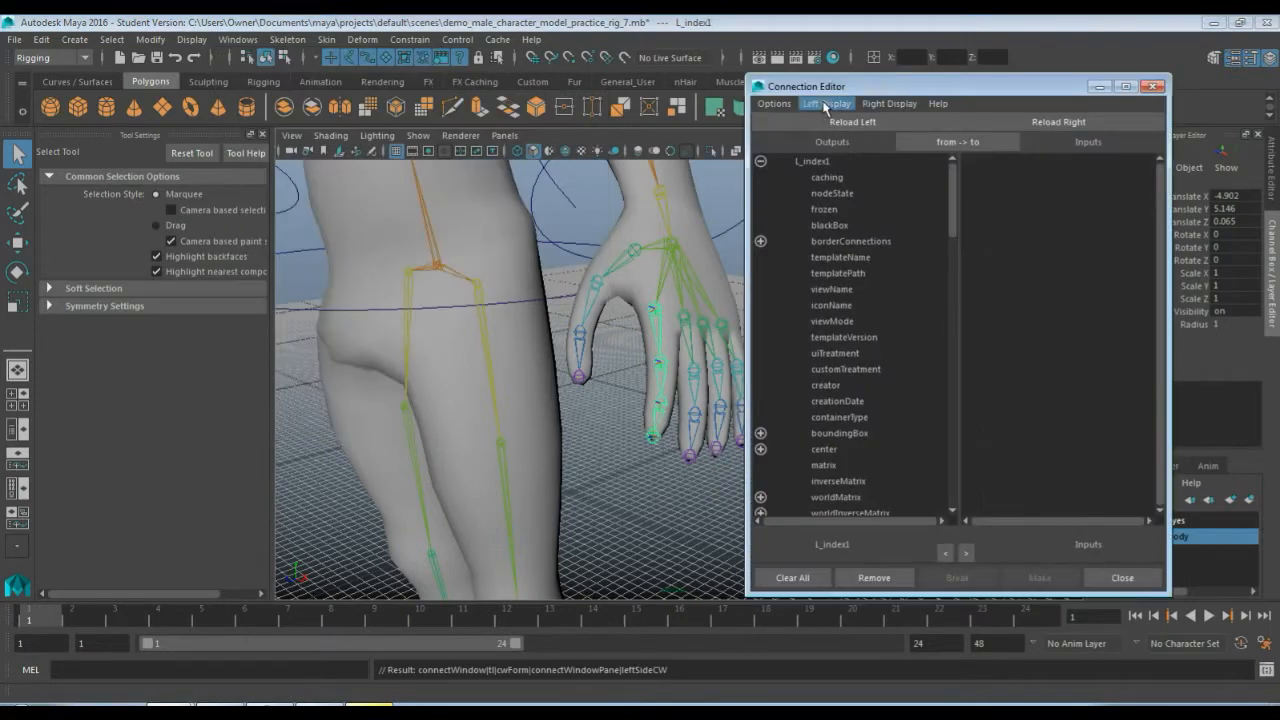
pyautogui.moveTo(808, 91); pyautogui.dragTo(875, 86)
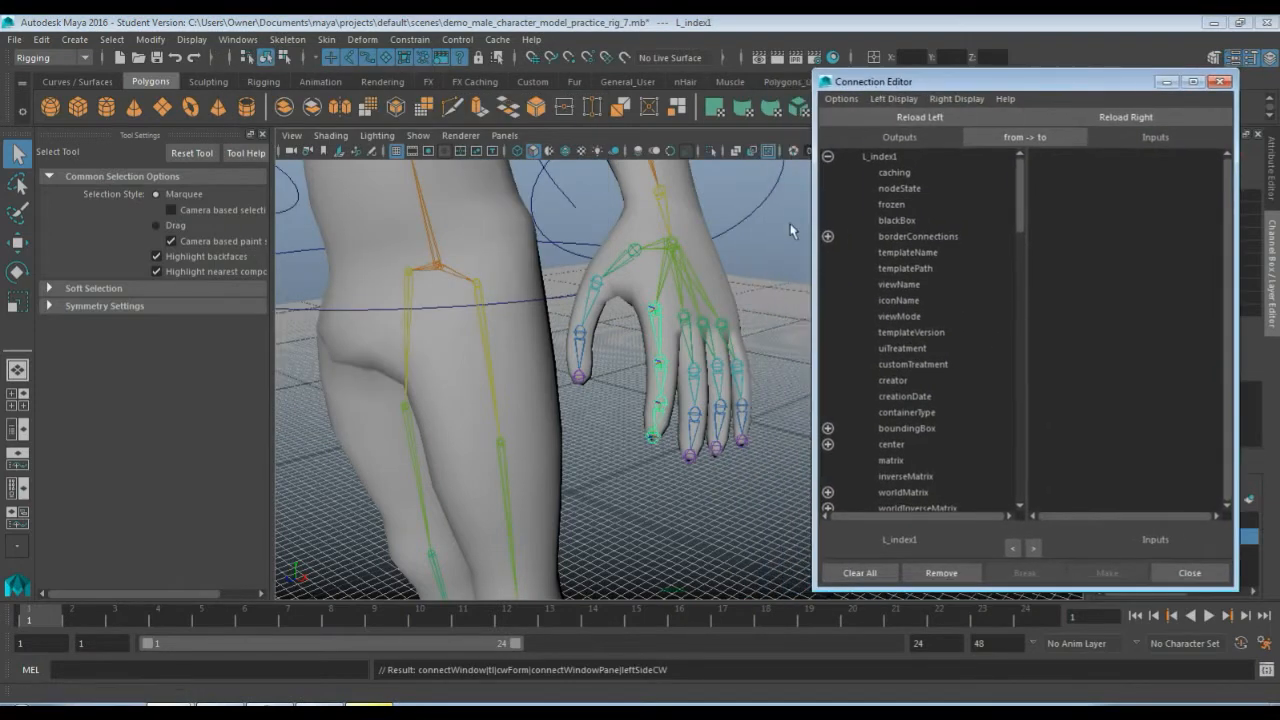
# Expand the rotate attribute of L_index1 in the outputs list and select rotateZ as the source attribute.
pyautogui.scroll(3, 680, 425)
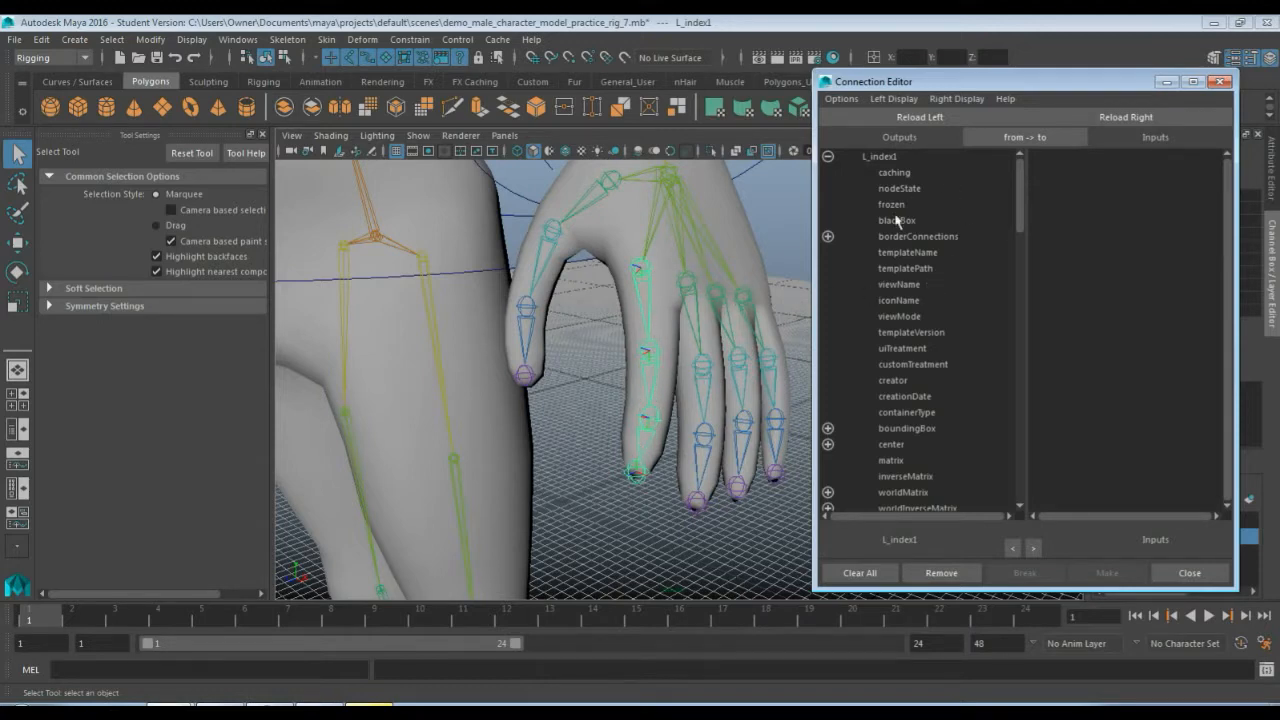
pyautogui.scroll(-15, 893, 212)
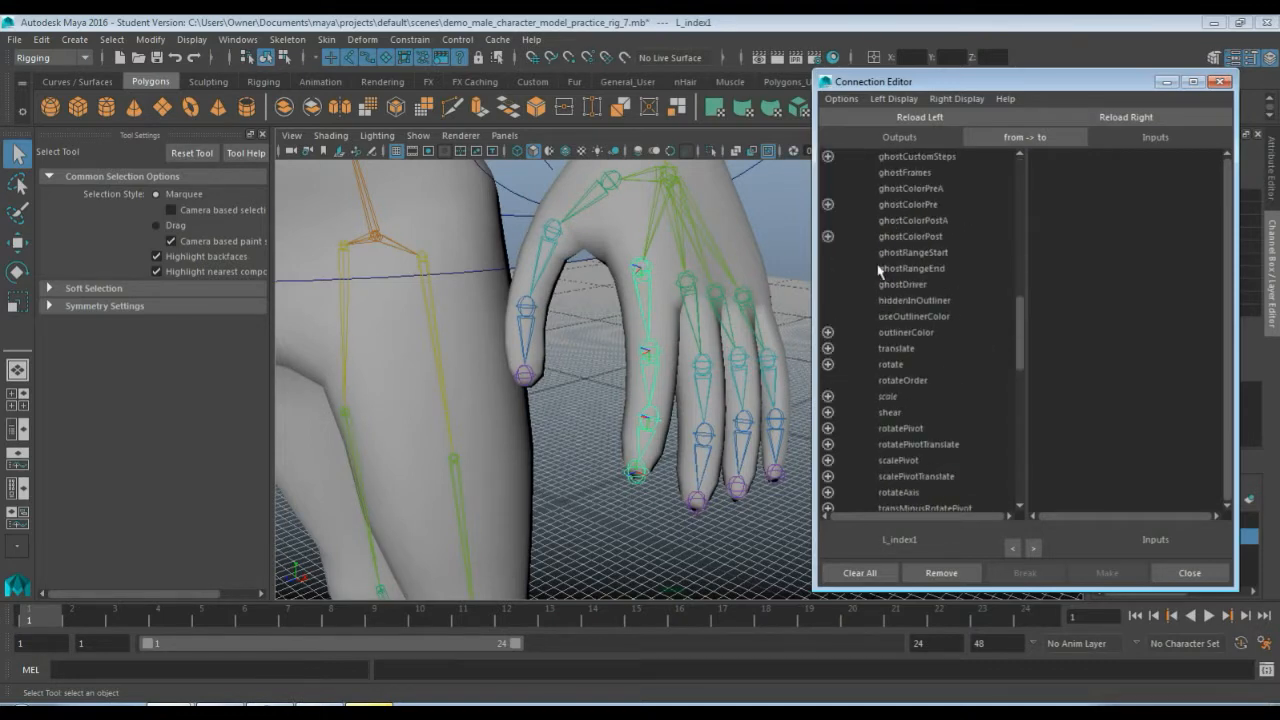
pyautogui.scroll(-3, 886, 295)
pyautogui.click(896, 237)
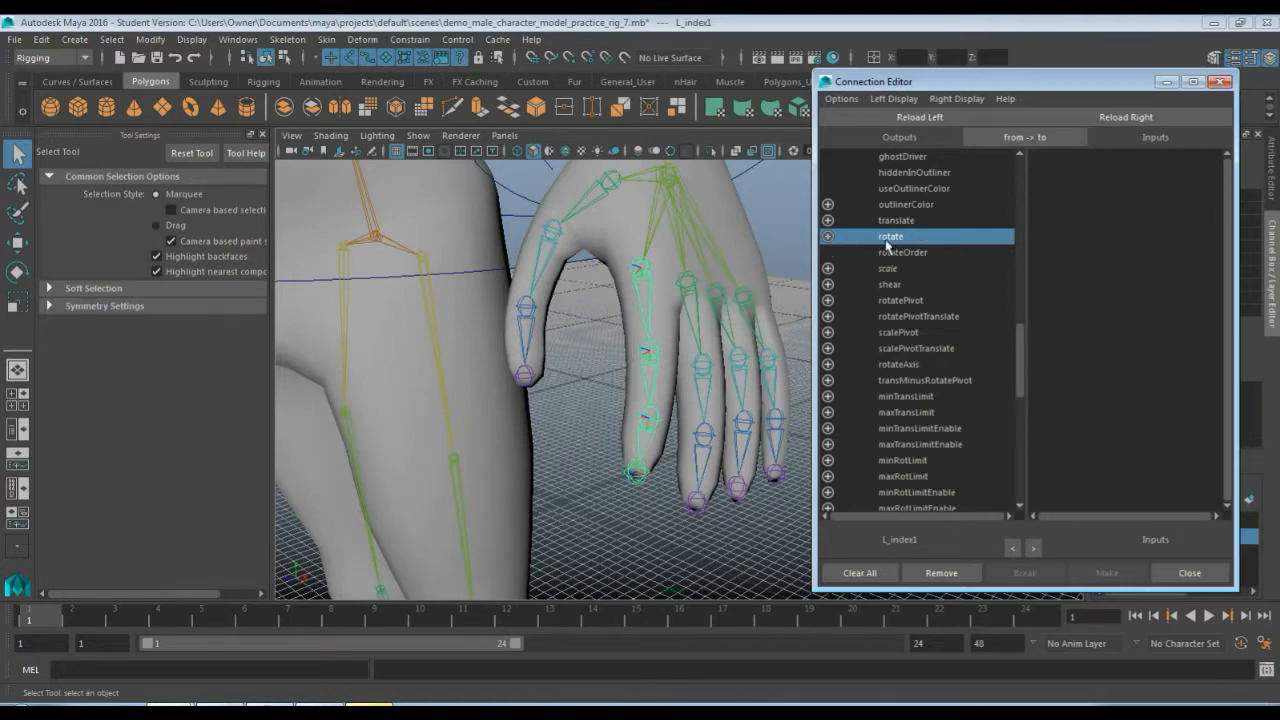
pyautogui.click(828, 237)
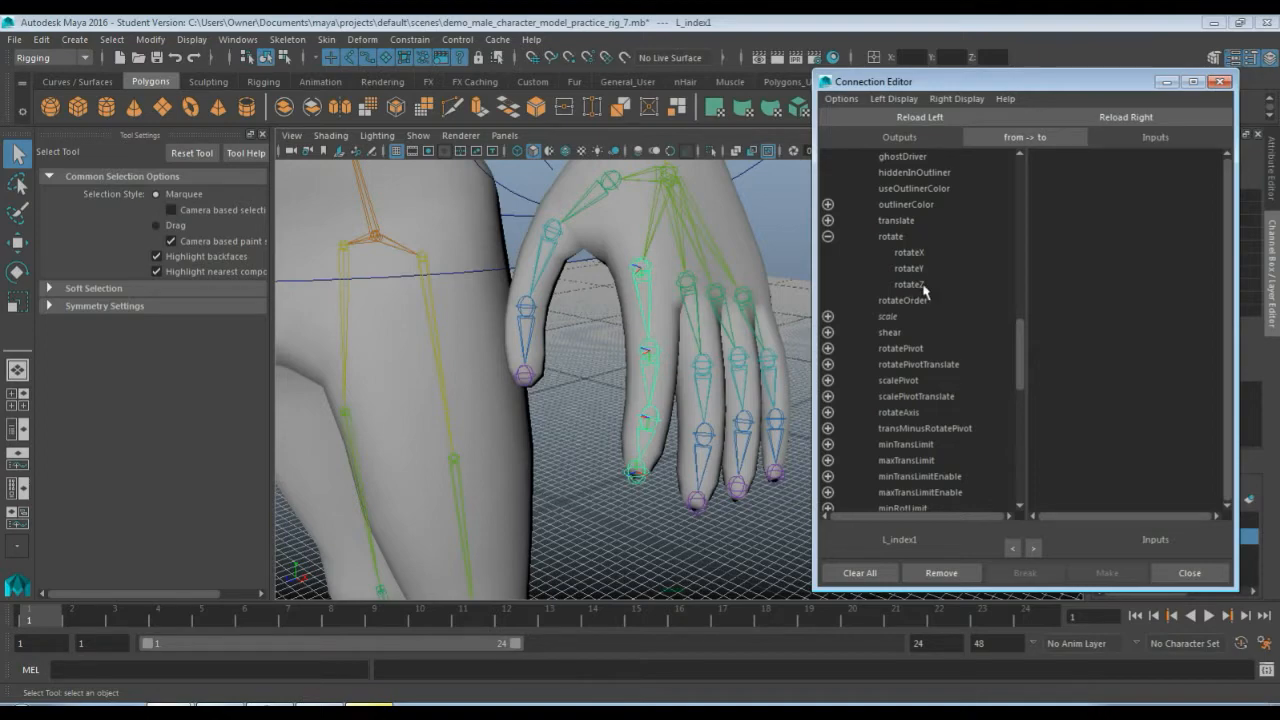
pyautogui.keyDown('alt'); pyautogui.moveTo(758, 282); pyautogui.dragTo(724, 278); pyautogui.keyUp('alt')
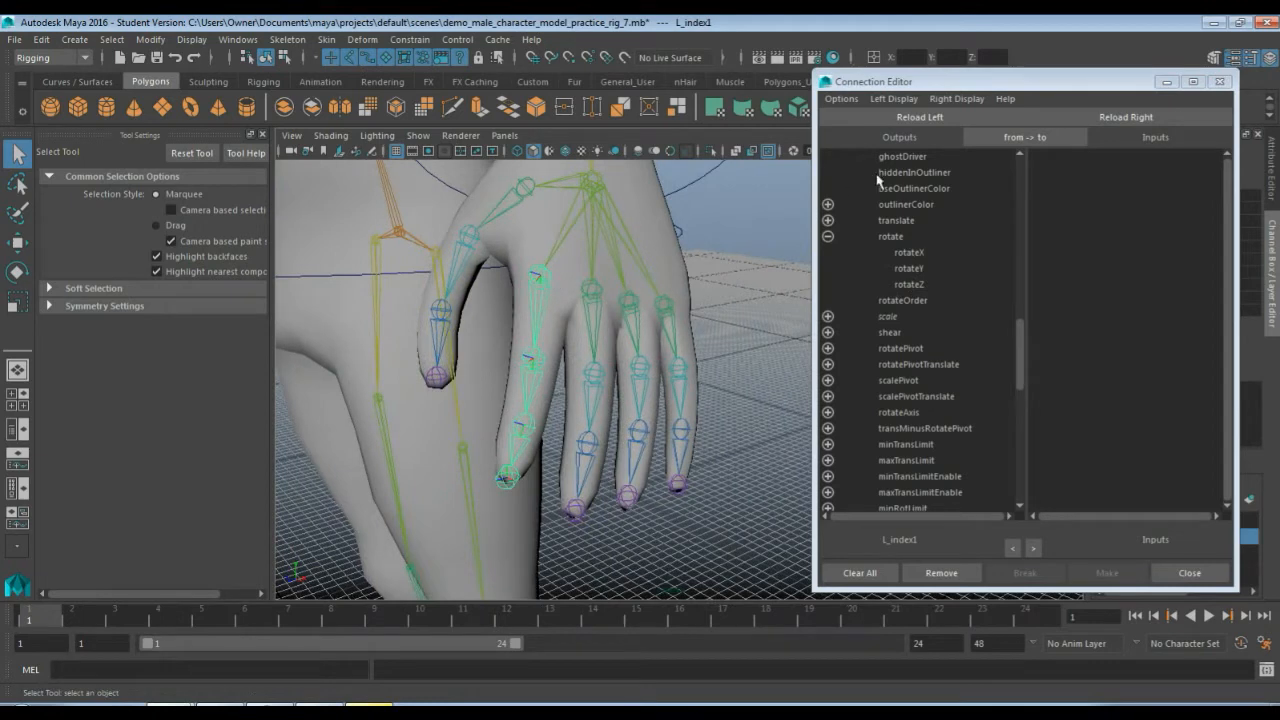
pyautogui.click(1014, 347)
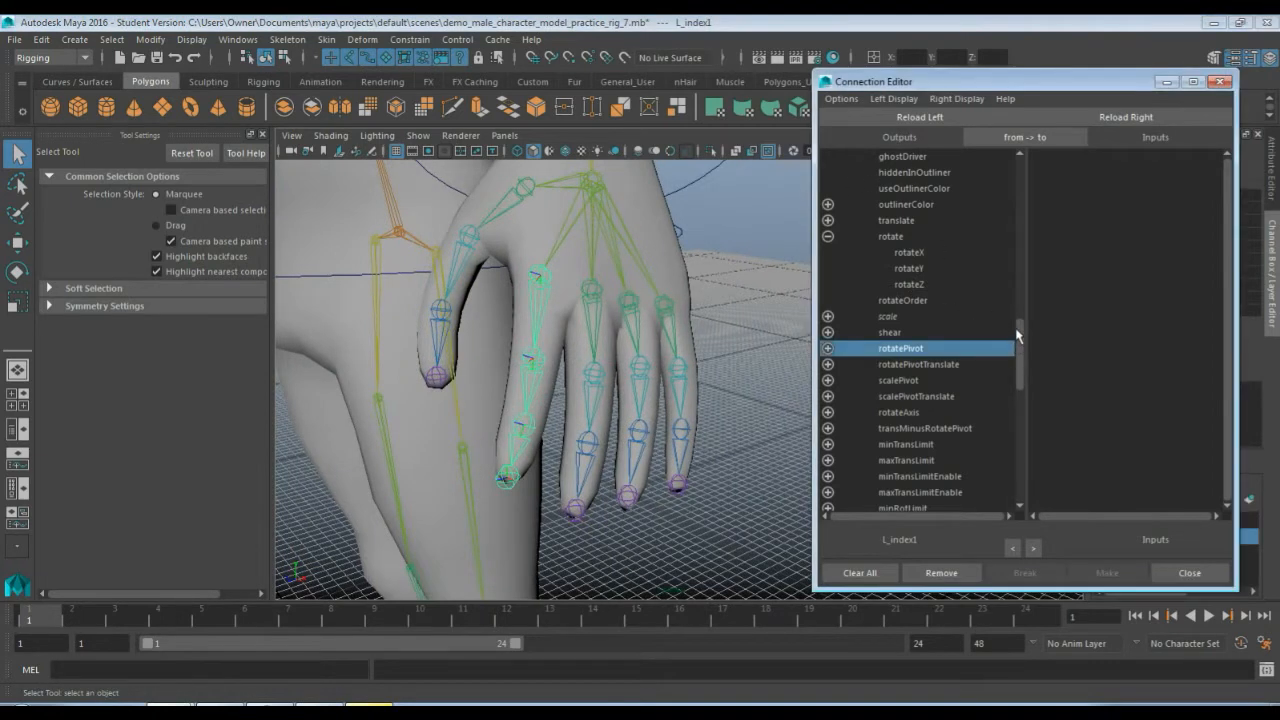
pyautogui.click(911, 285)
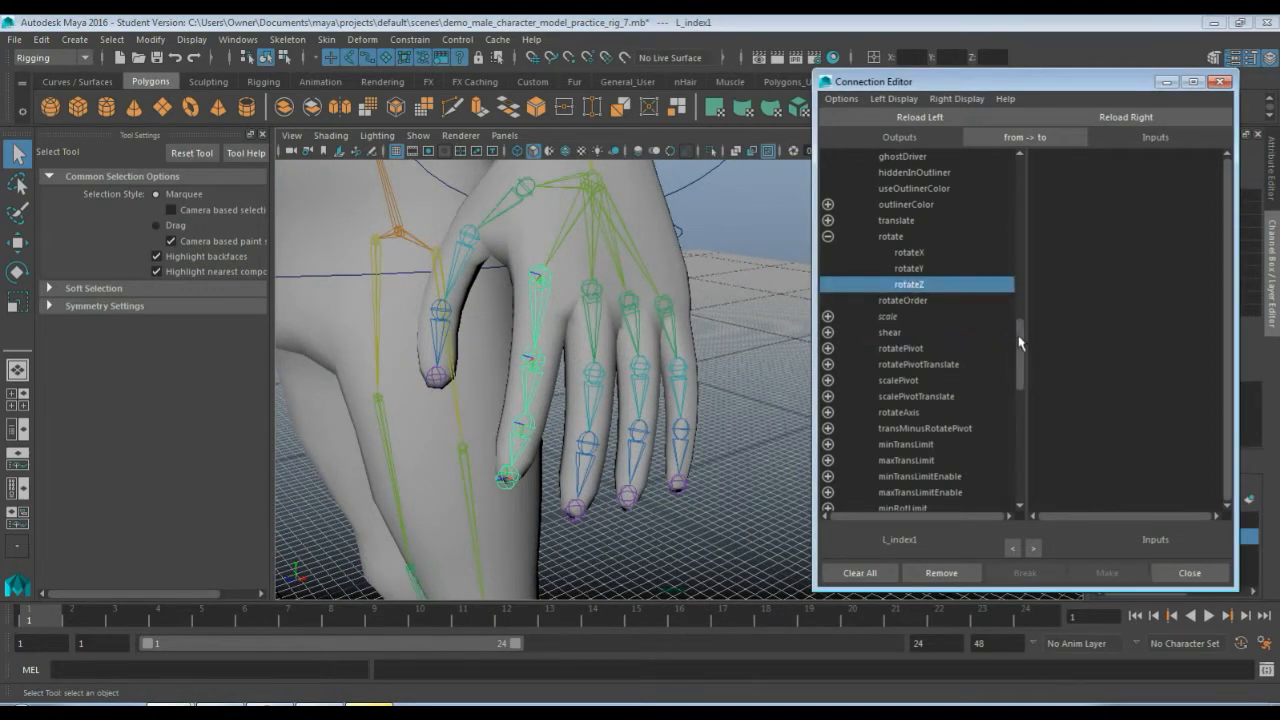
pyautogui.moveTo(1019, 343); pyautogui.dragTo(1016, 173)
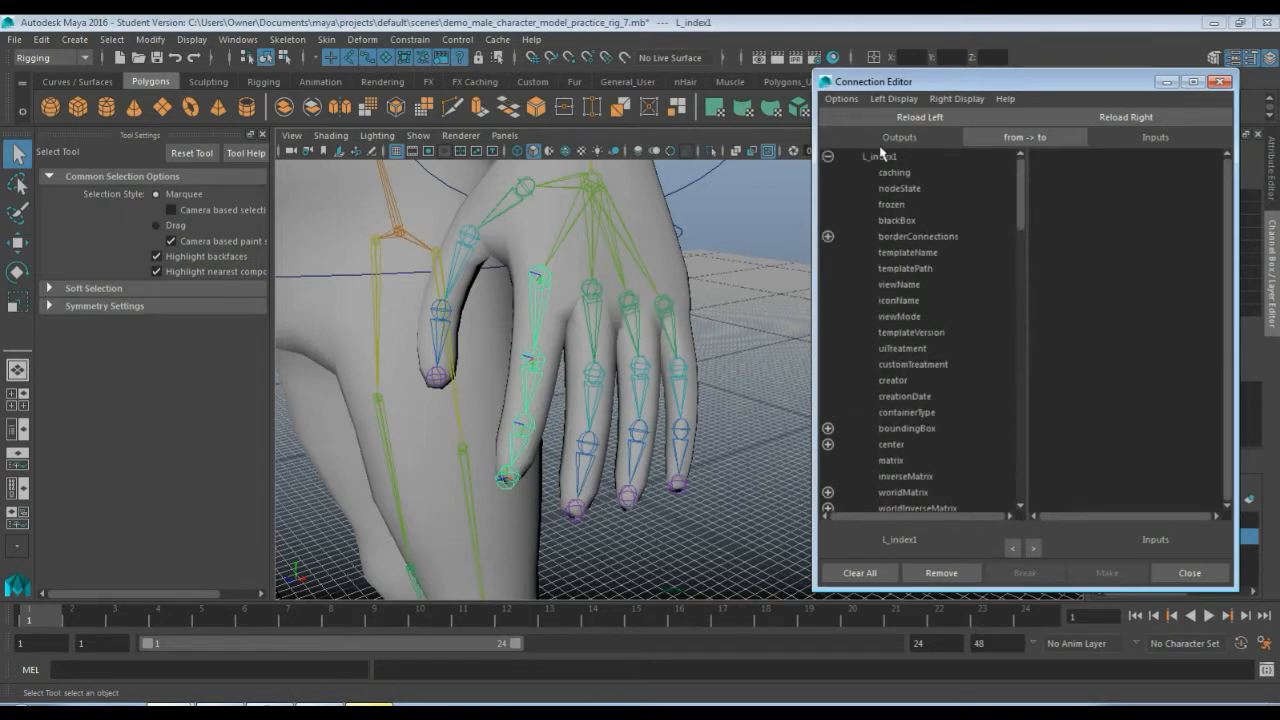
pyautogui.moveTo(1018, 206); pyautogui.dragTo(1034, 358)
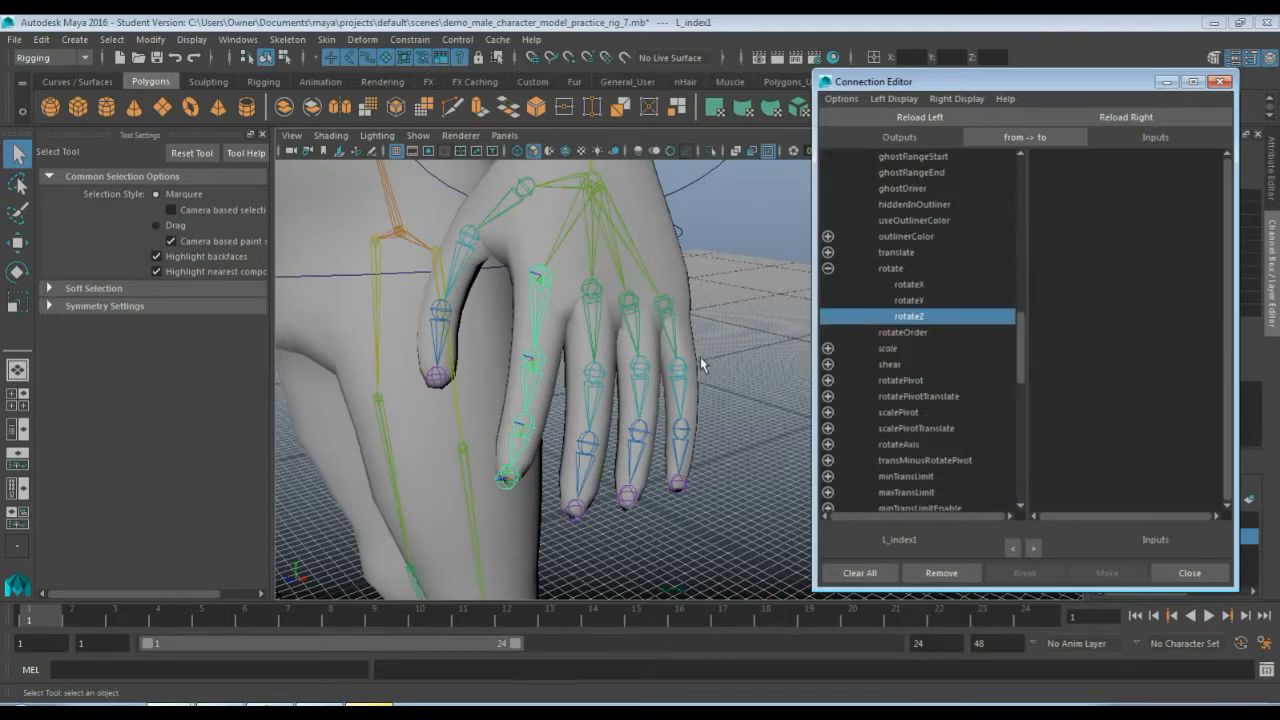
# Load the L_index2 joint as the input node in the Connection Editor and expand its rotate attribute.
pyautogui.click(531, 362)
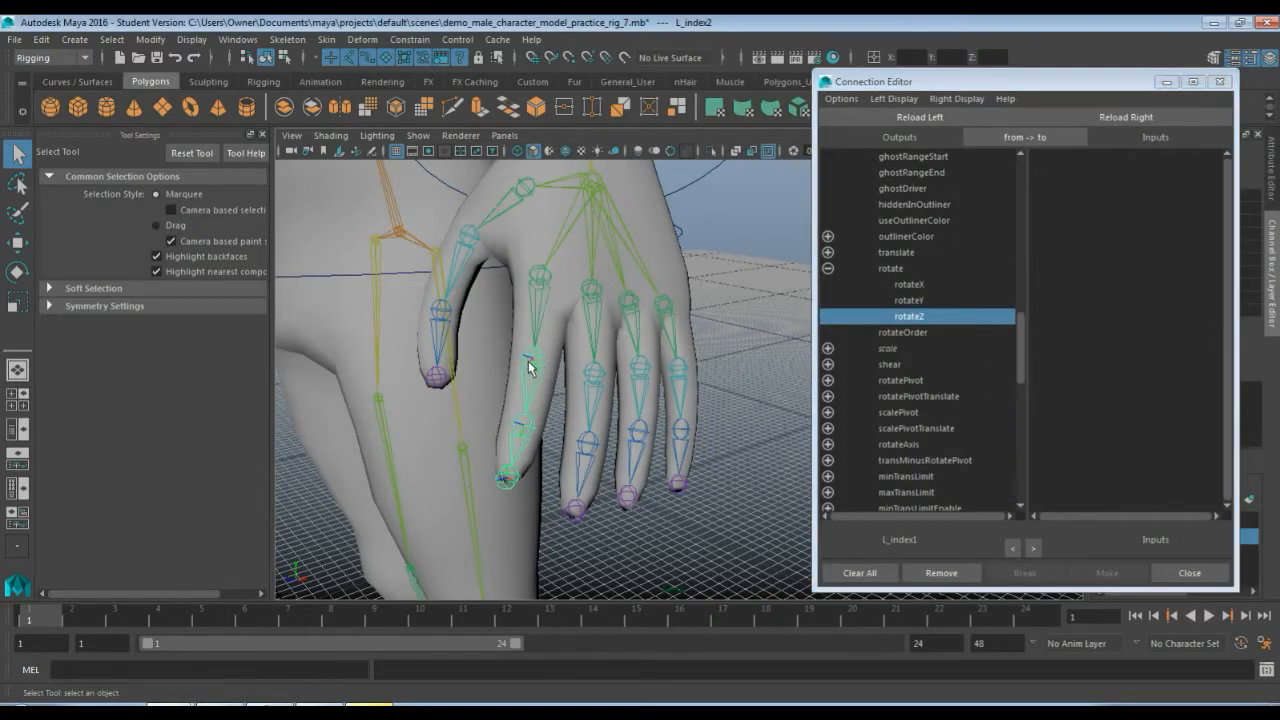
pyautogui.click(1090, 117)
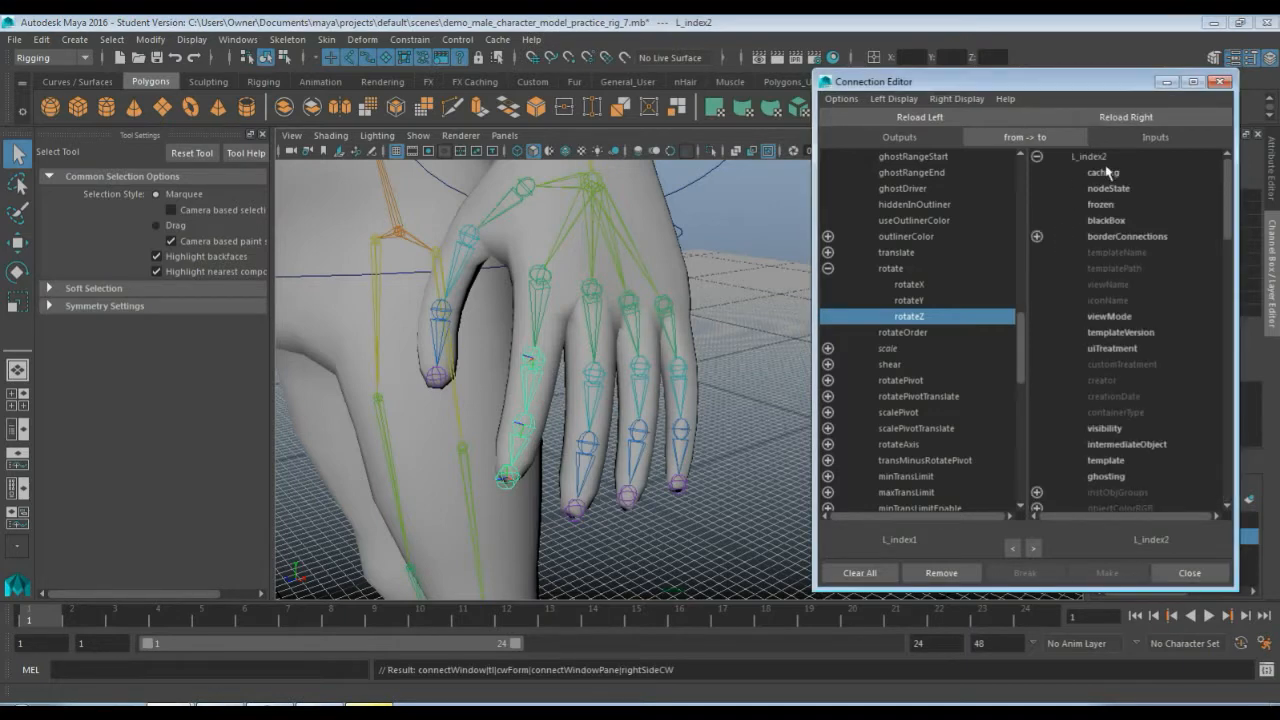
pyautogui.scroll(-5, 1087, 204)
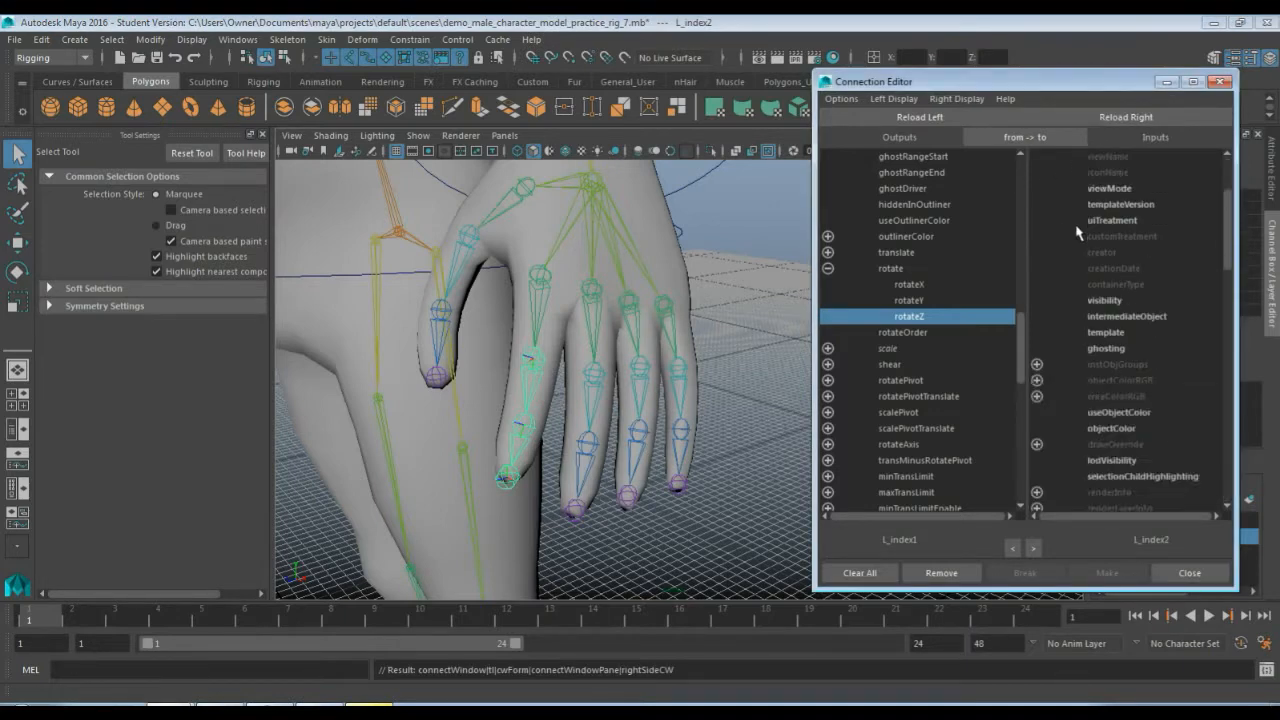
pyautogui.scroll(-3, 1078, 232)
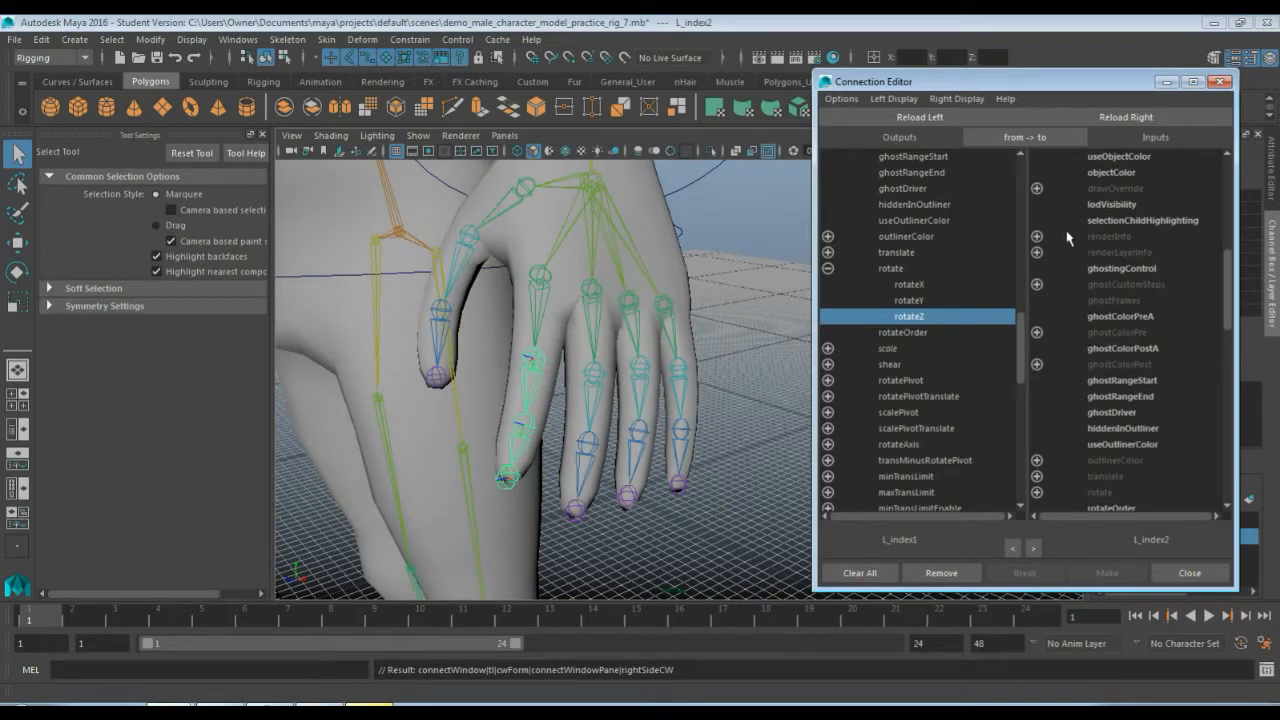
pyautogui.scroll(-5, 1070, 240)
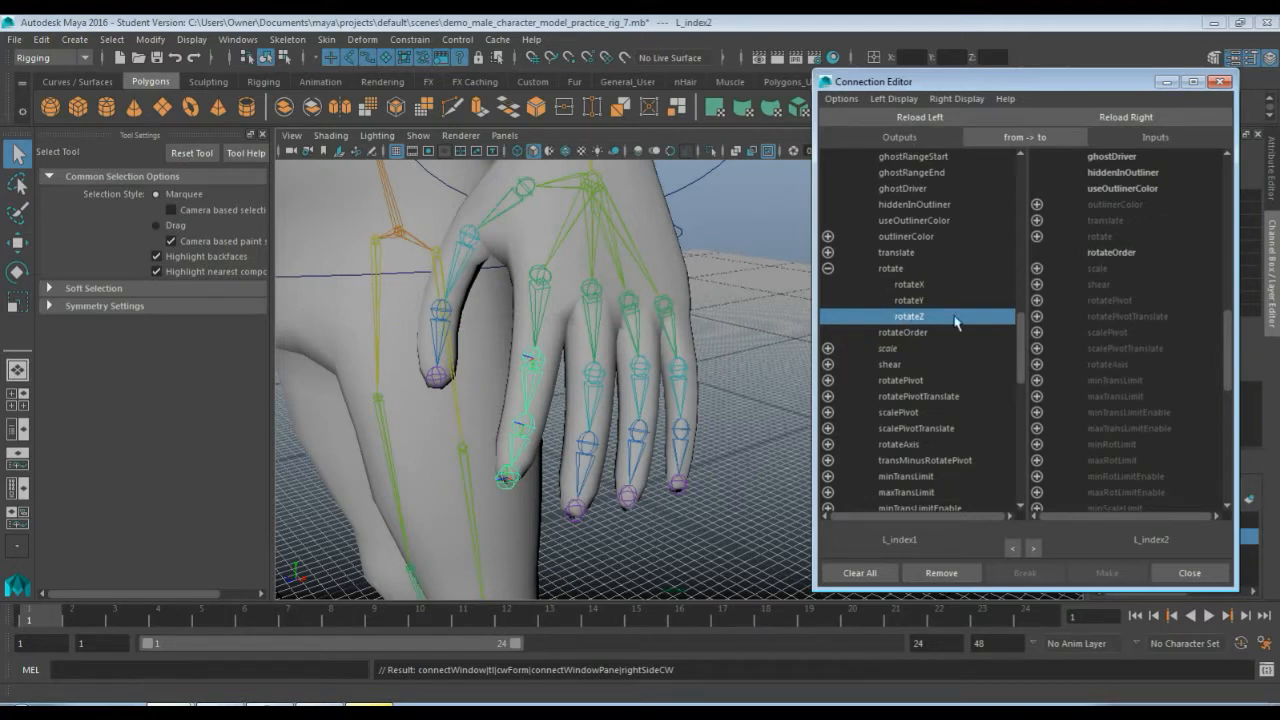
pyautogui.click(1037, 237)
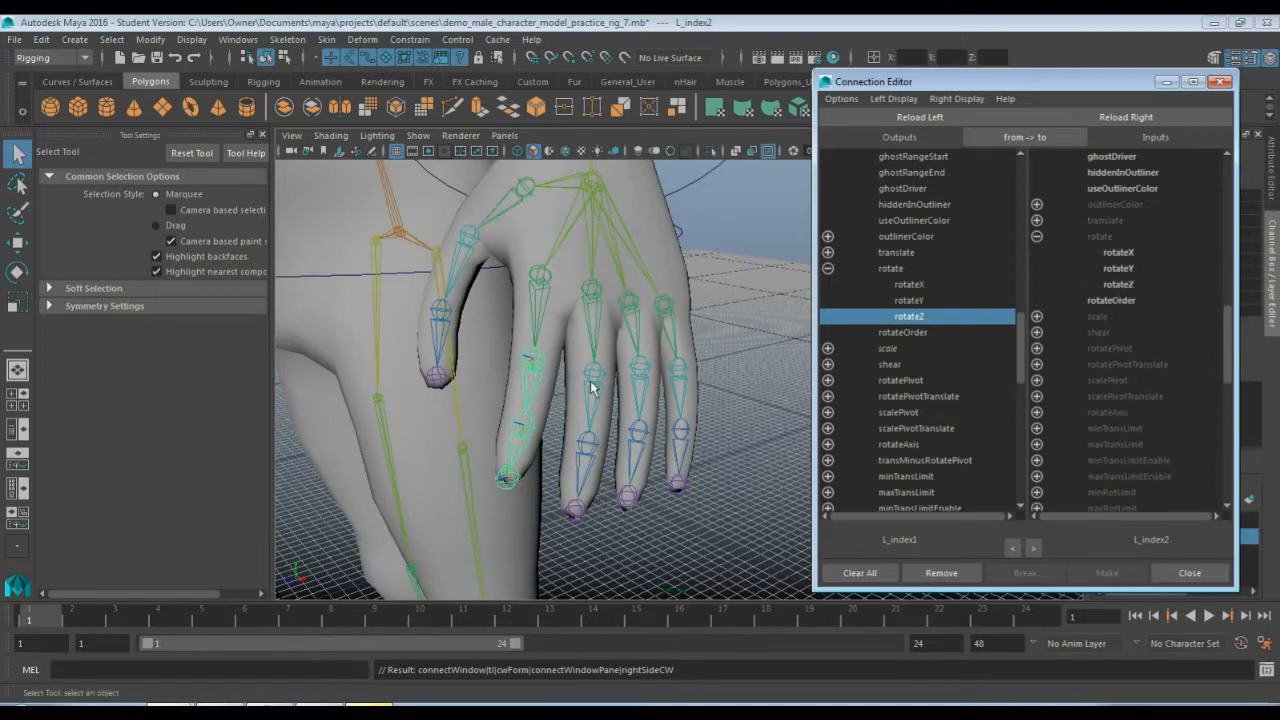
# Test-rotate the L_index1 joint about Z to about -61 degrees, and reset its Rotate Z to 0.
pyautogui.moveTo(1031, 82); pyautogui.dragTo(923, 79)
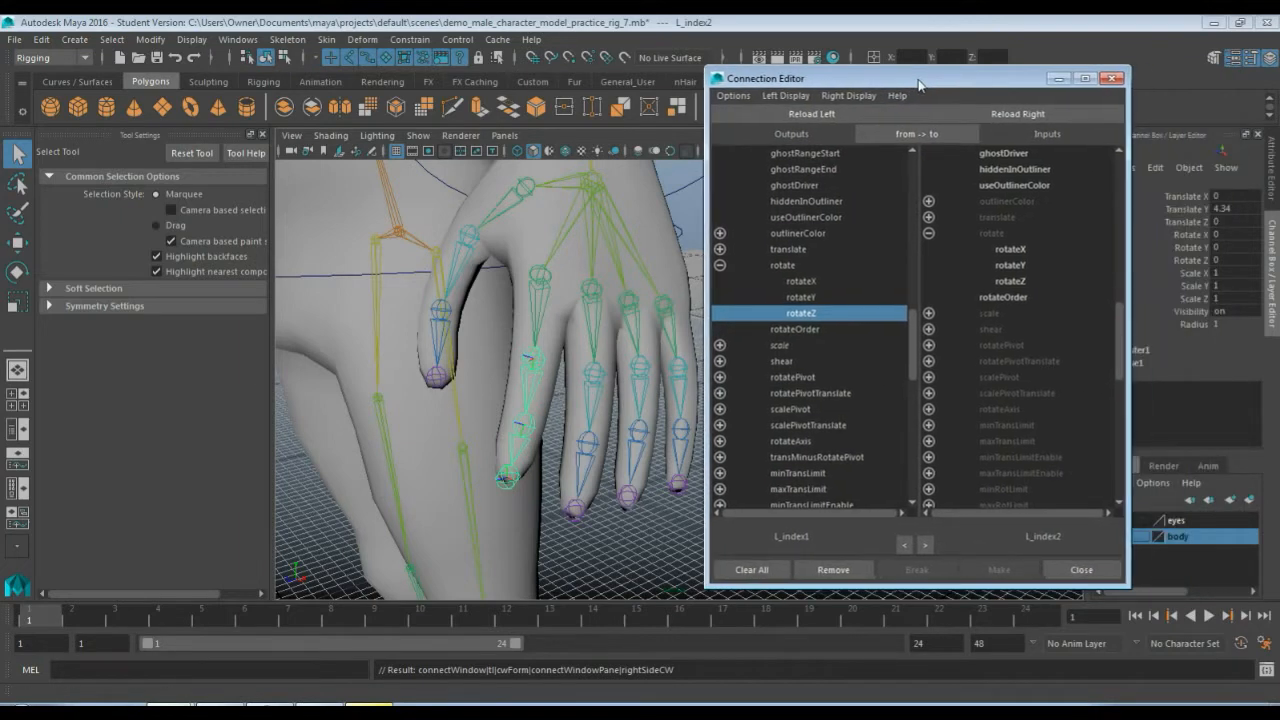
pyautogui.click(535, 279)
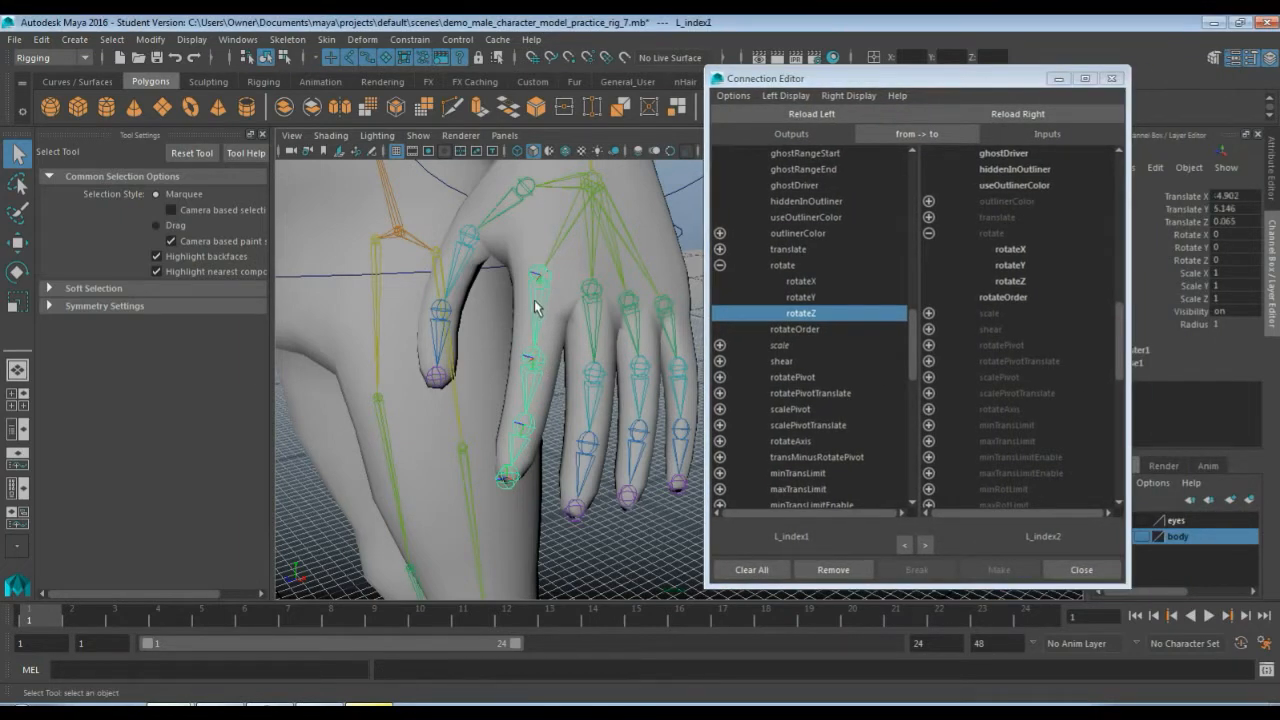
pyautogui.press('e')
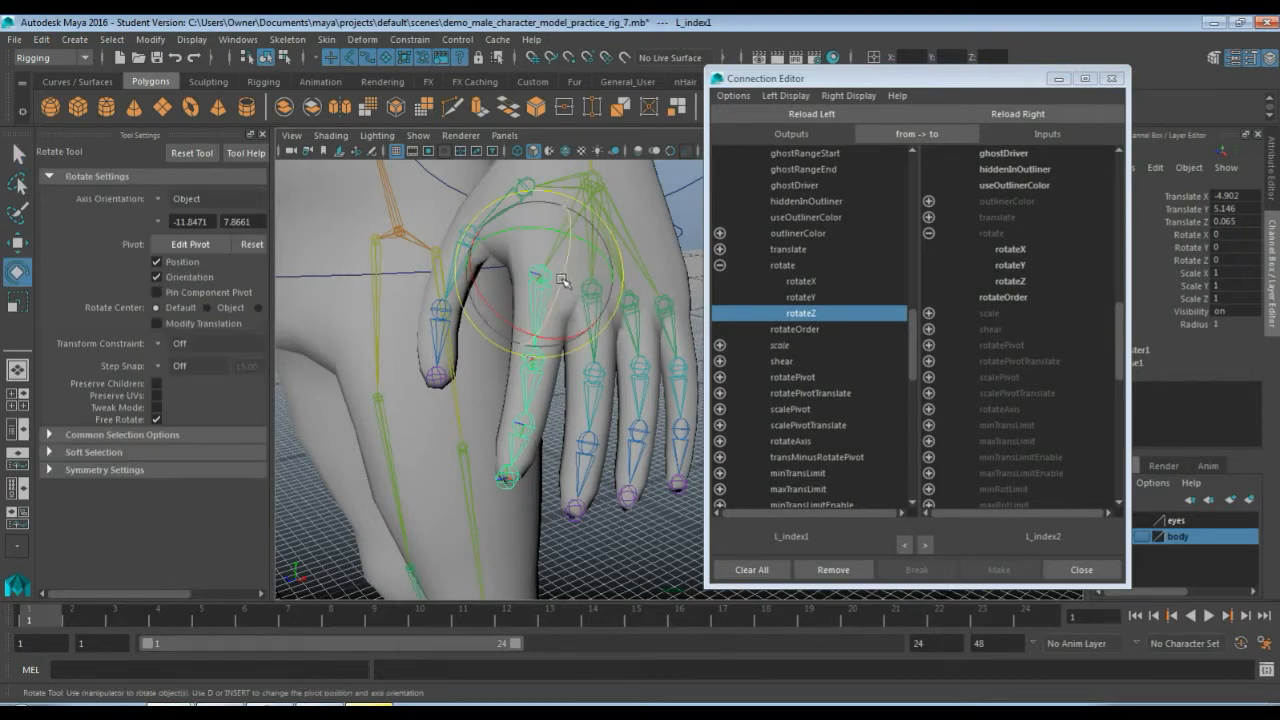
pyautogui.keyDown('alt'); pyautogui.moveTo(640, 360); pyautogui.dragTo(612, 355); pyautogui.keyUp('alt')
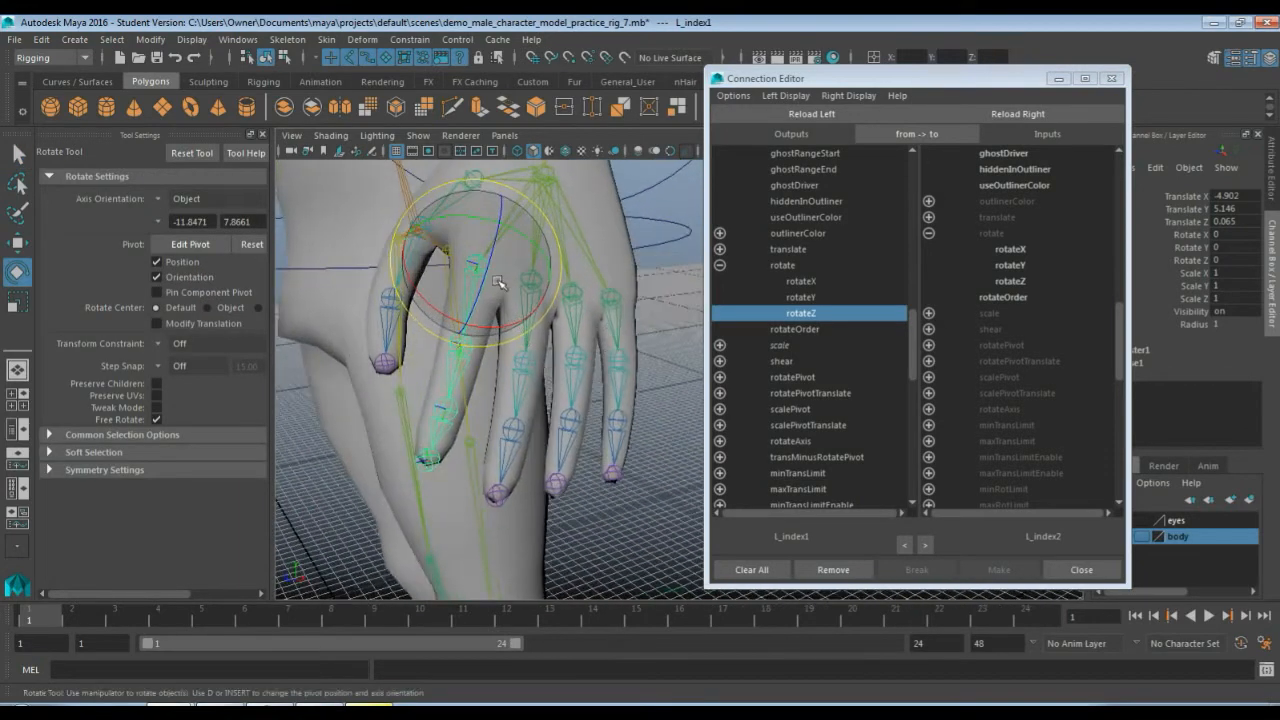
pyautogui.moveTo(498, 283); pyautogui.dragTo(466, 380)
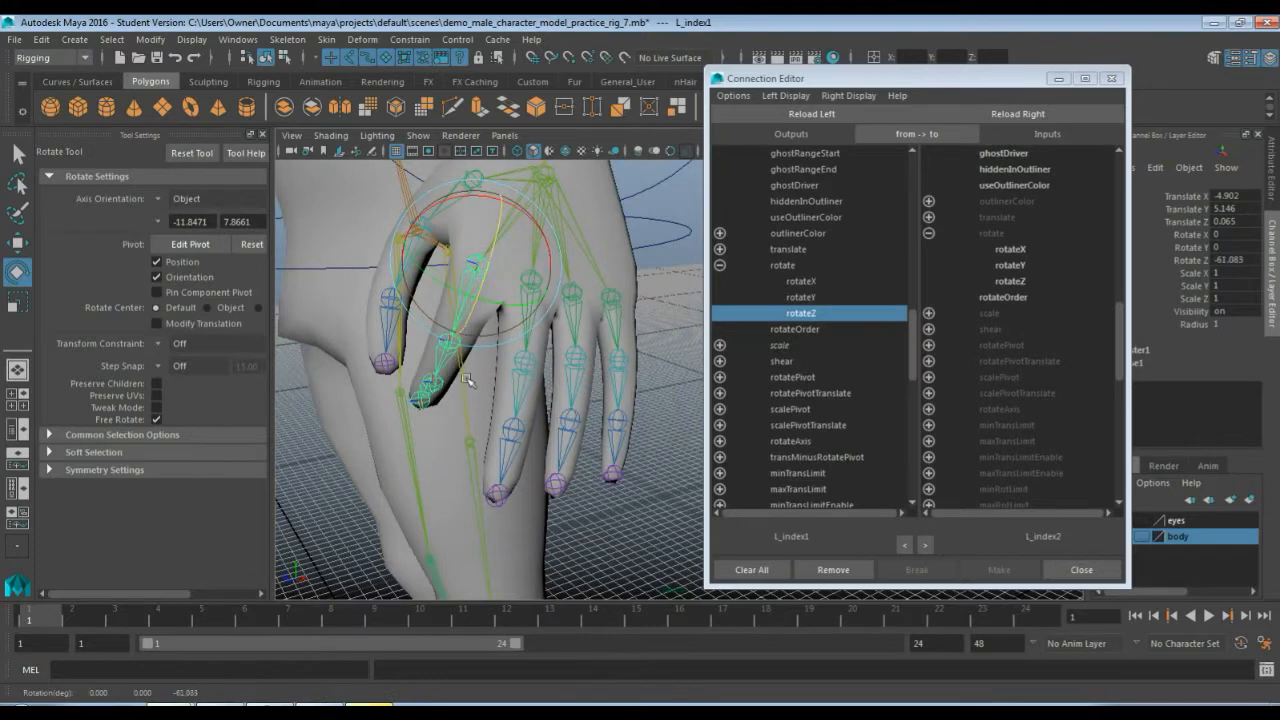
pyautogui.keyDown('alt'); pyautogui.moveTo(540, 412); pyautogui.dragTo(576, 414); pyautogui.keyUp('alt')
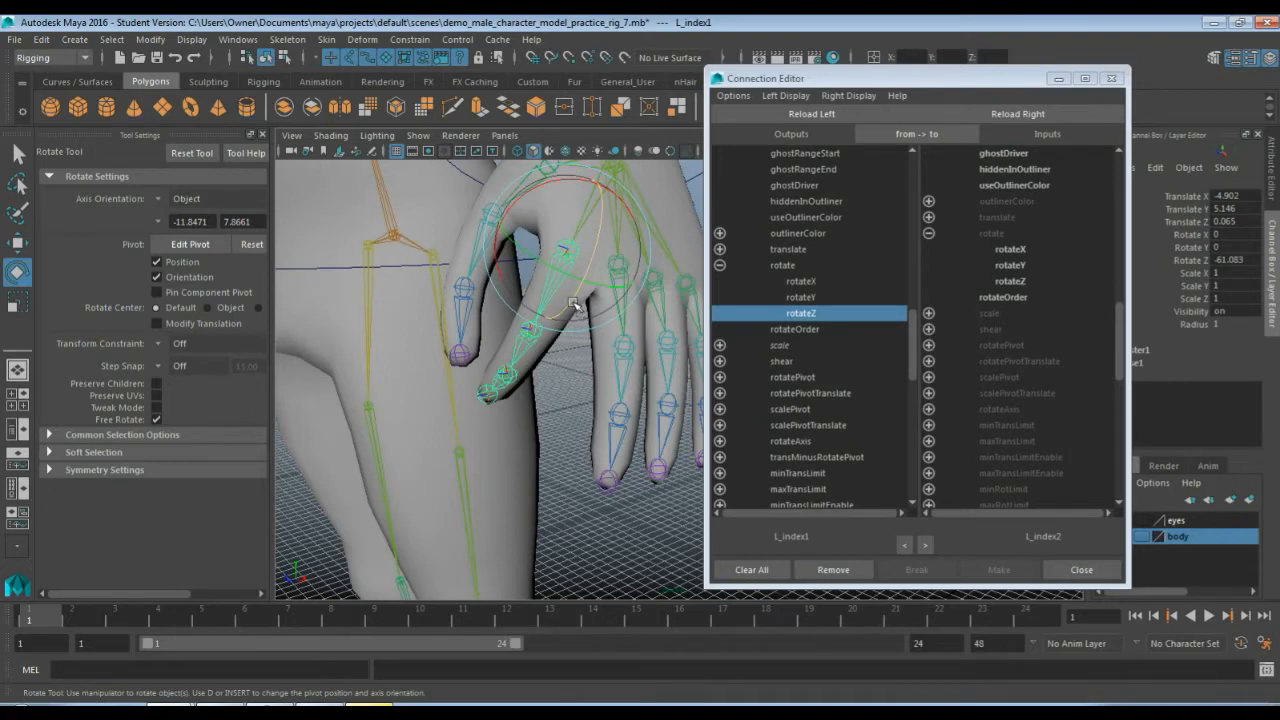
pyautogui.moveTo(573, 304); pyautogui.dragTo(573, 254)
pyautogui.click(1234, 261)
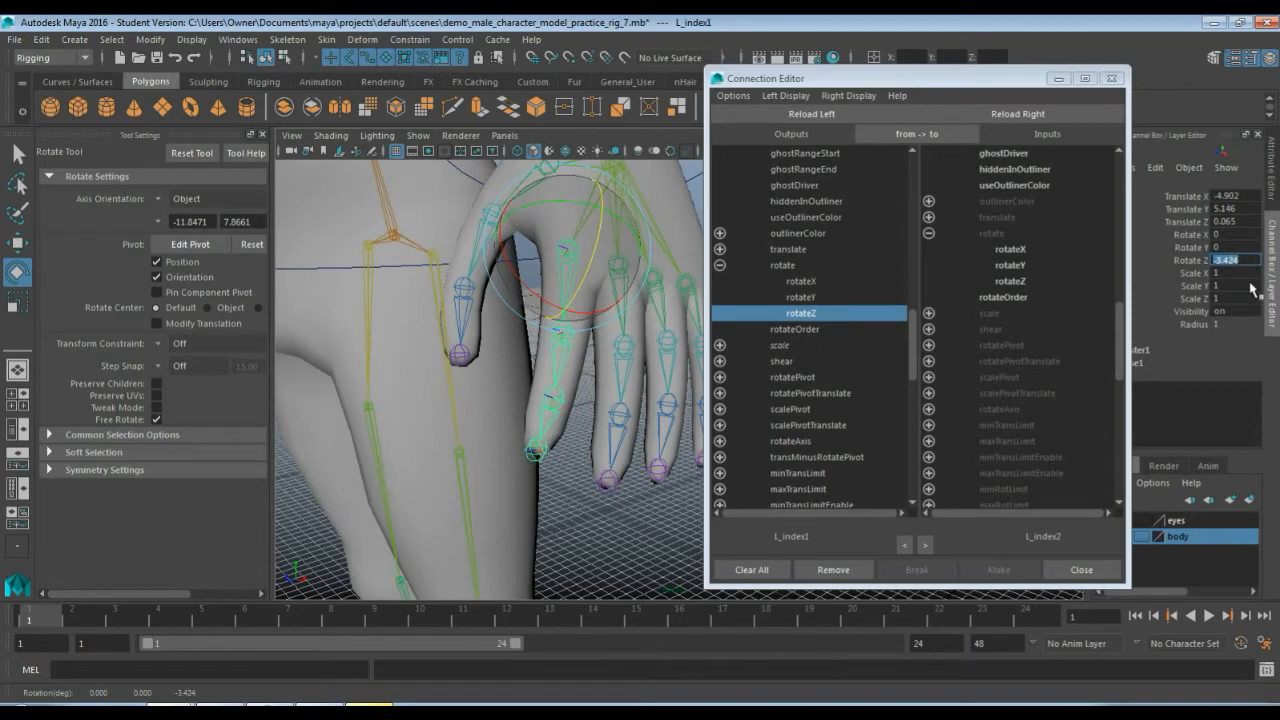
pyautogui.write('0')
pyautogui.press('Return')
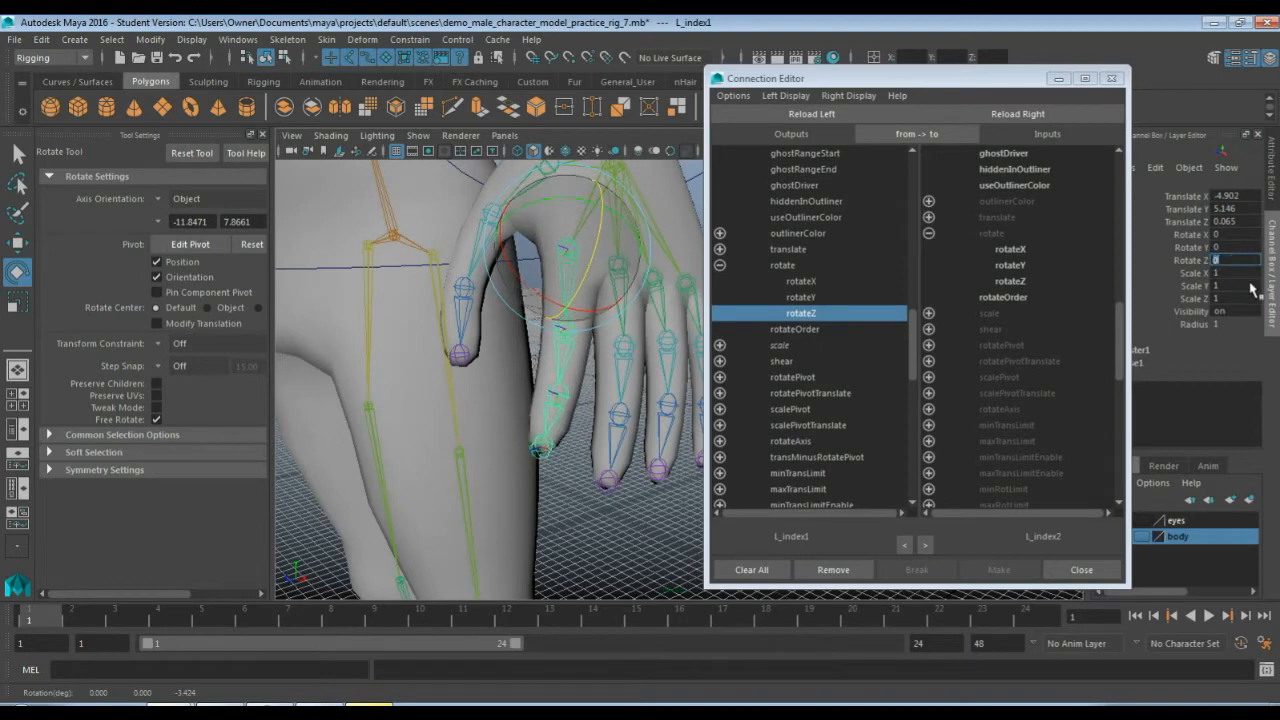
# Connect L_index1's rotateZ to L_index2's rotateZ and test the finger curl by rotating L_index1 about Z, ending at about -19 degrees.
pyautogui.click(806, 316)
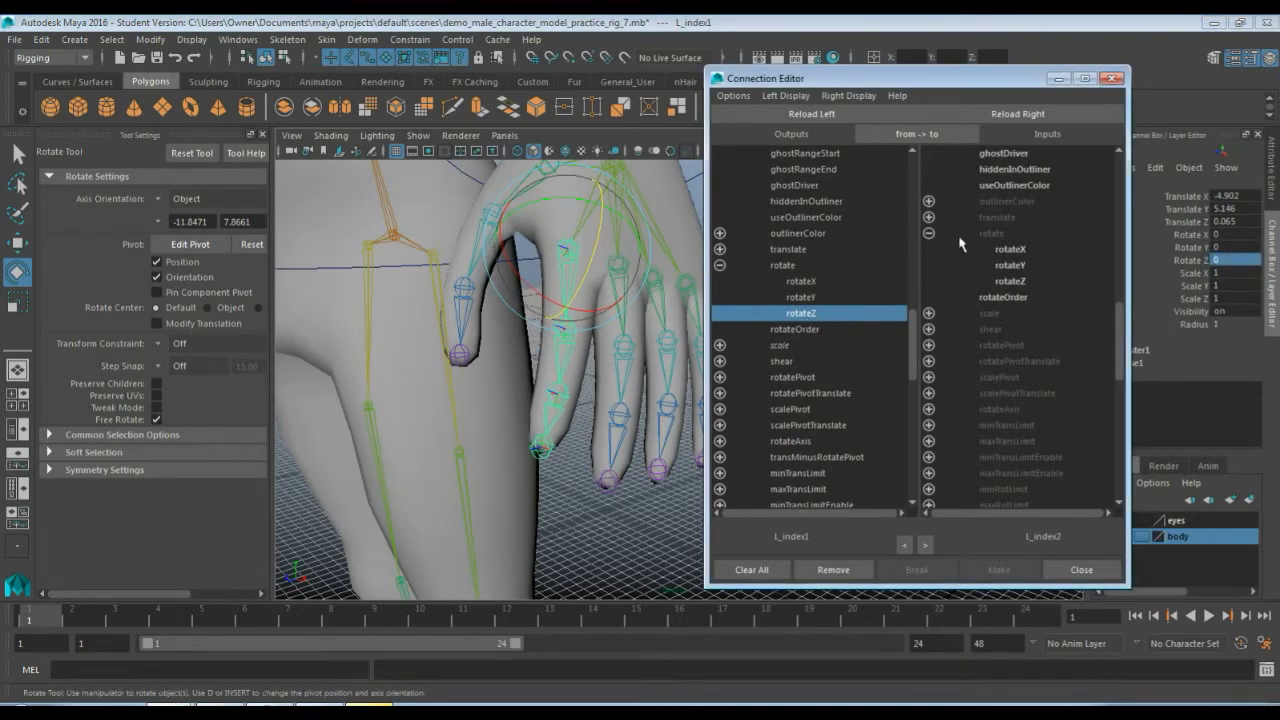
pyautogui.click(1008, 282)
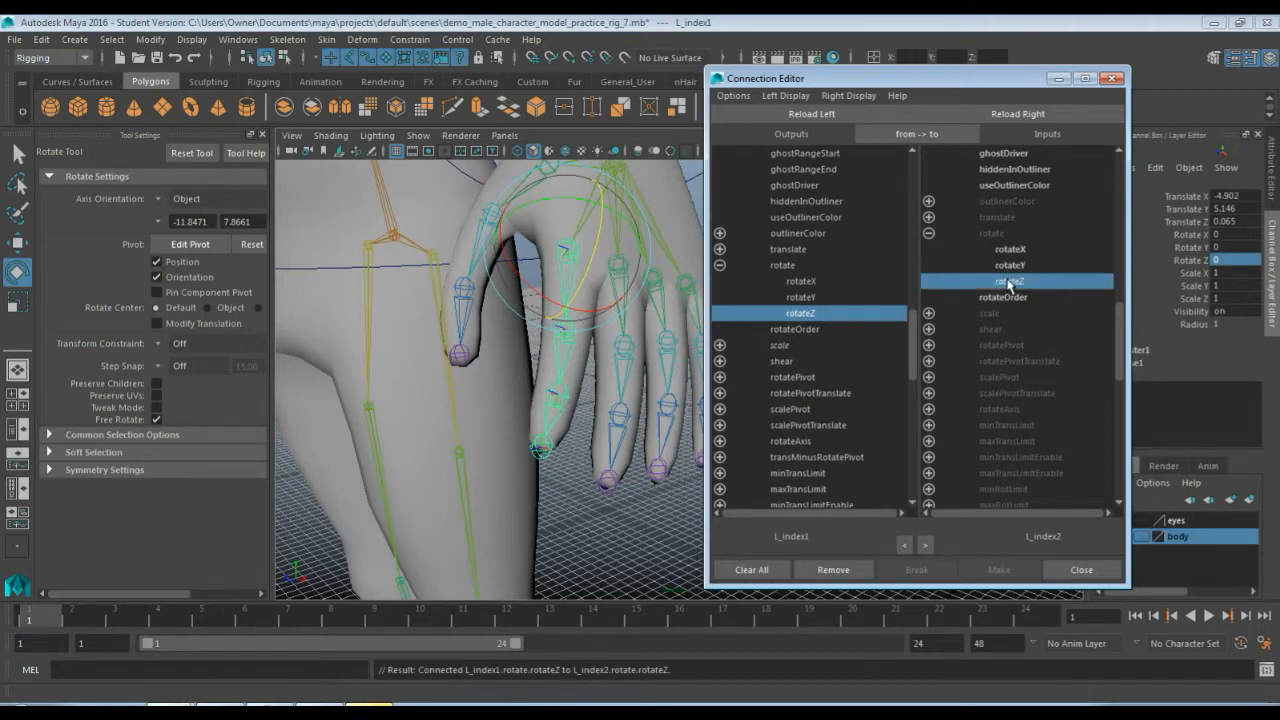
pyautogui.moveTo(602, 236); pyautogui.dragTo(557, 310)
pyautogui.keyDown('alt'); pyautogui.moveTo(498, 392); pyautogui.dragTo(562, 380); pyautogui.keyUp('alt')
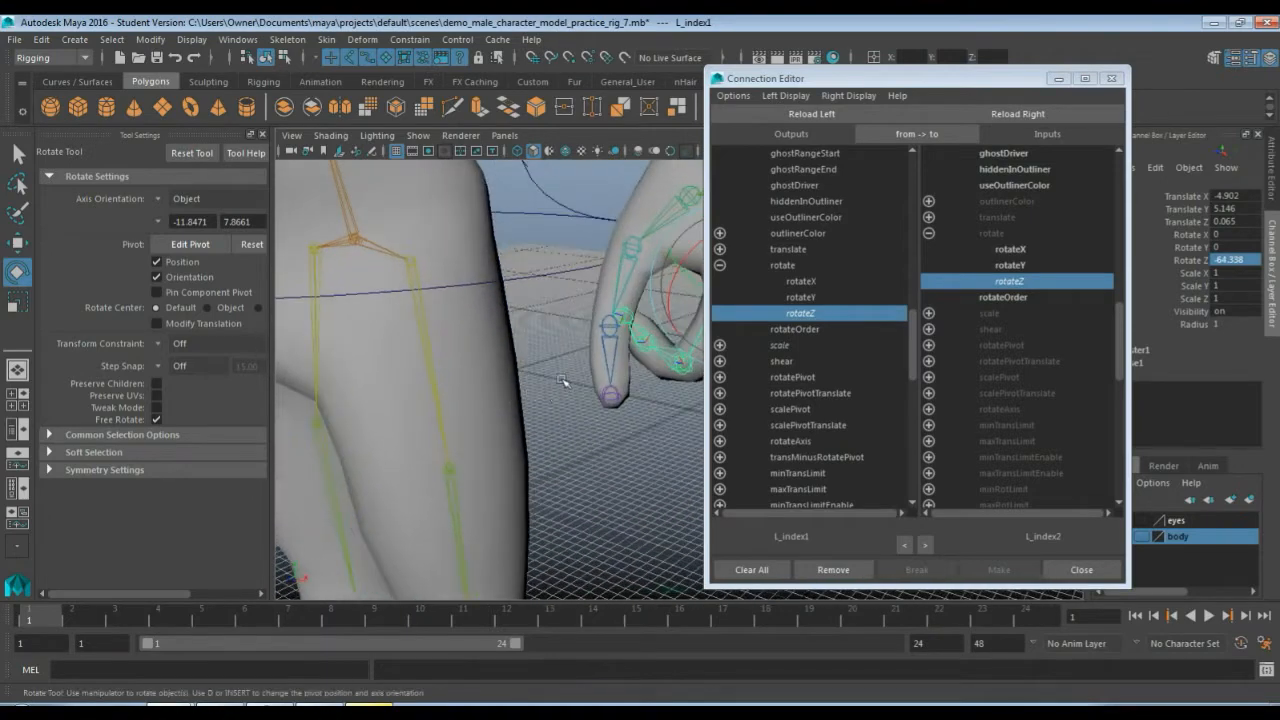
pyautogui.keyDown('alt'); pyautogui.moveTo(562, 380); pyautogui.dragTo(320, 366, button='middle'); pyautogui.keyUp('alt')
pyautogui.keyDown('alt'); pyautogui.moveTo(320, 366); pyautogui.dragTo(422, 392); pyautogui.keyUp('alt')
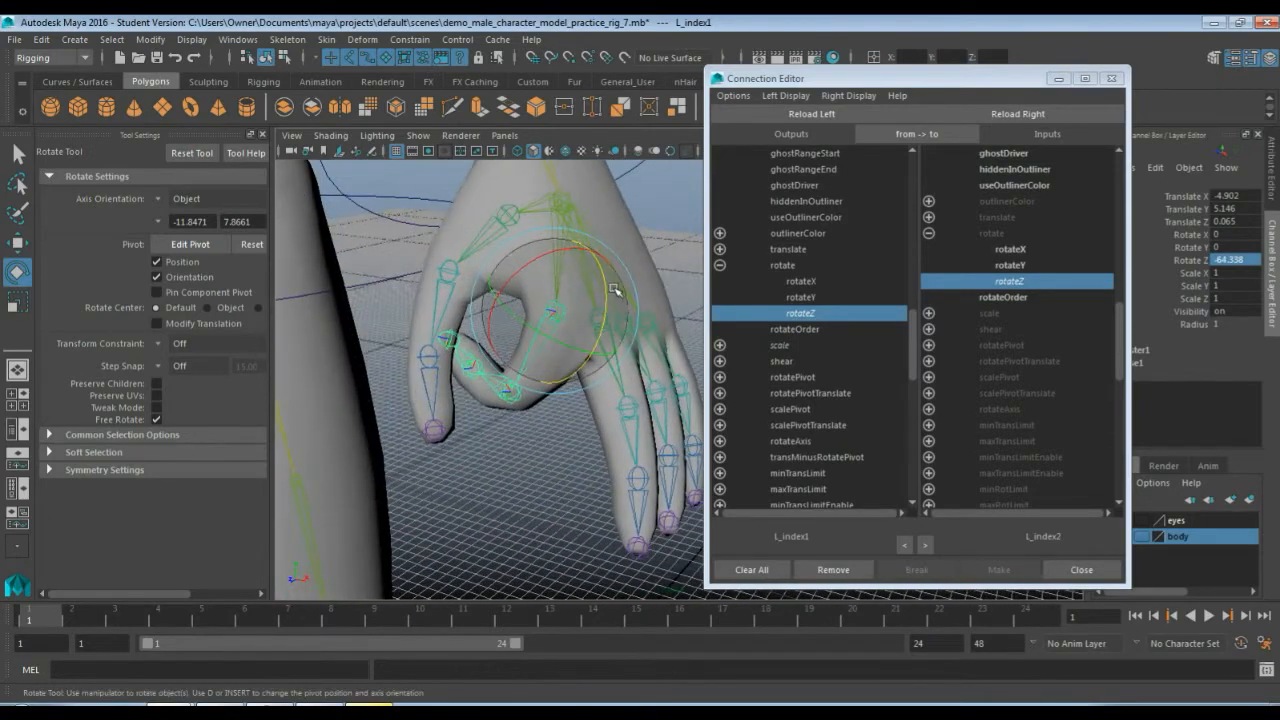
pyautogui.moveTo(613, 289); pyautogui.dragTo(591, 219)
pyautogui.keyDown('alt'); pyautogui.moveTo(615, 324); pyautogui.dragTo(640, 304); pyautogui.keyUp('alt')
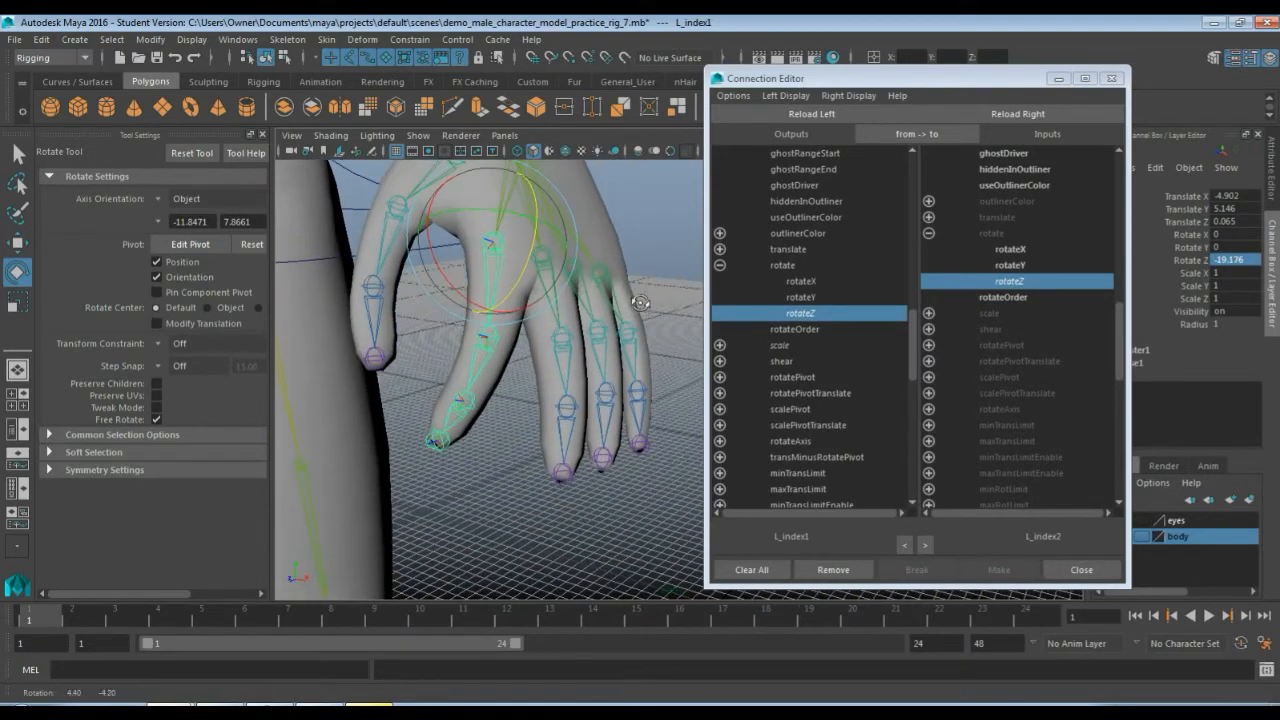
# Load the L_index3 joint as the input node in the Connection Editor and connect L_index1's rotateZ to its rotateZ.
pyautogui.click(461, 403)
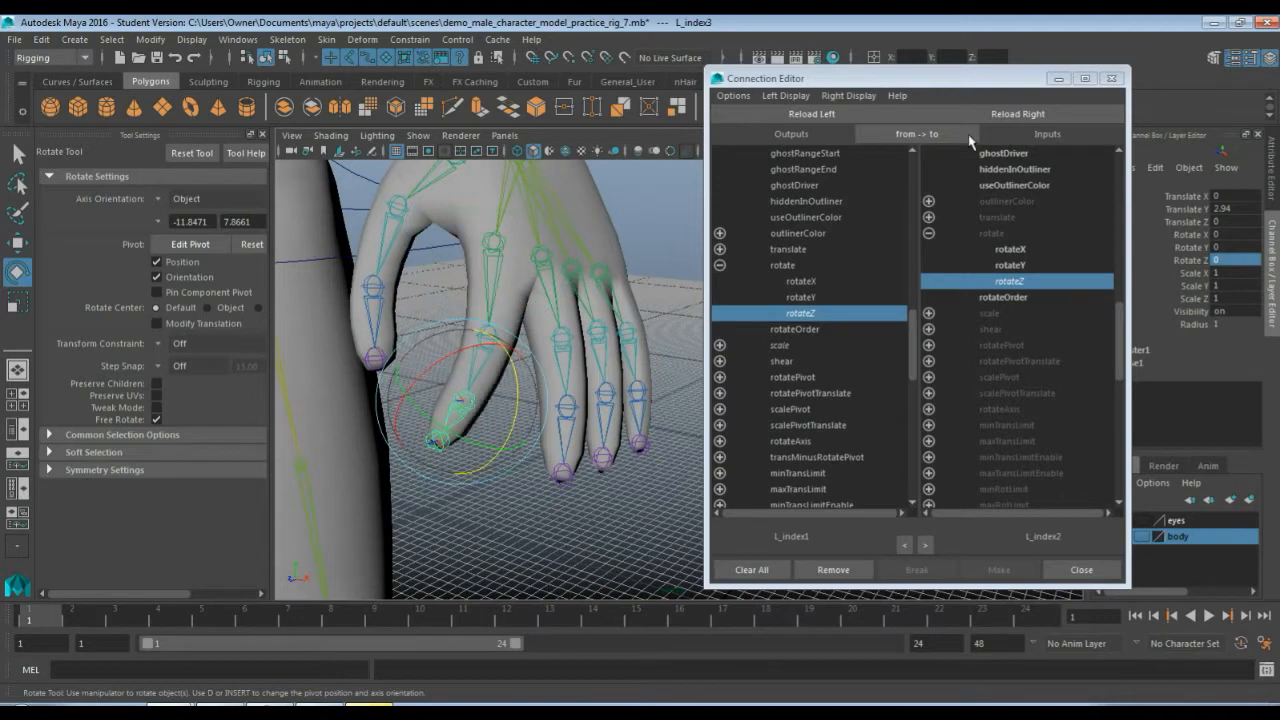
pyautogui.click(1018, 235)
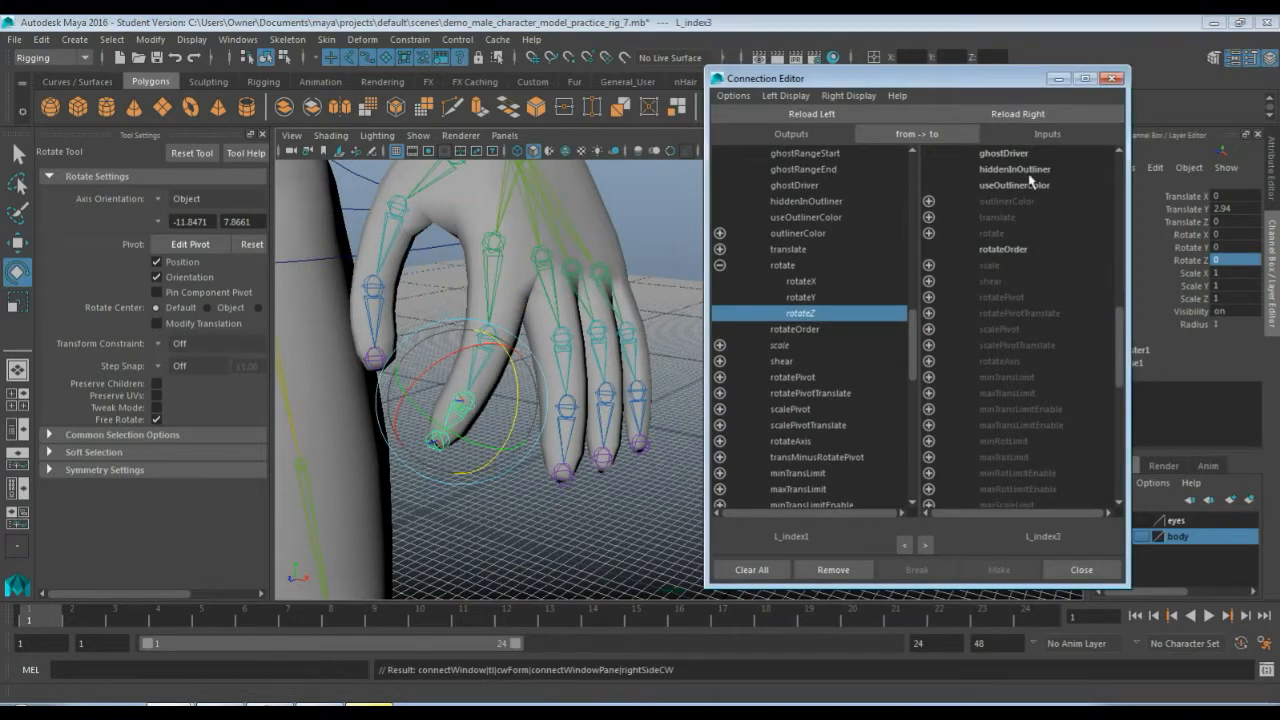
pyautogui.scroll(10, 1010, 220)
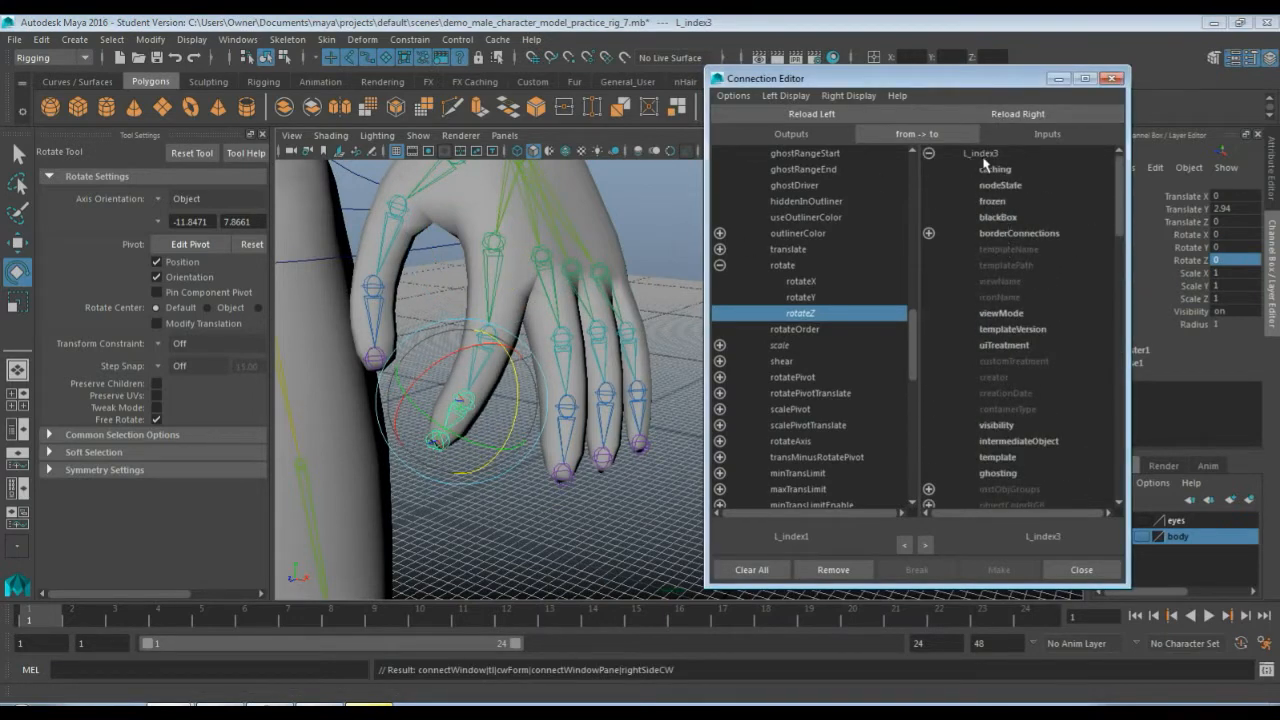
pyautogui.scroll(-3, 995, 180)
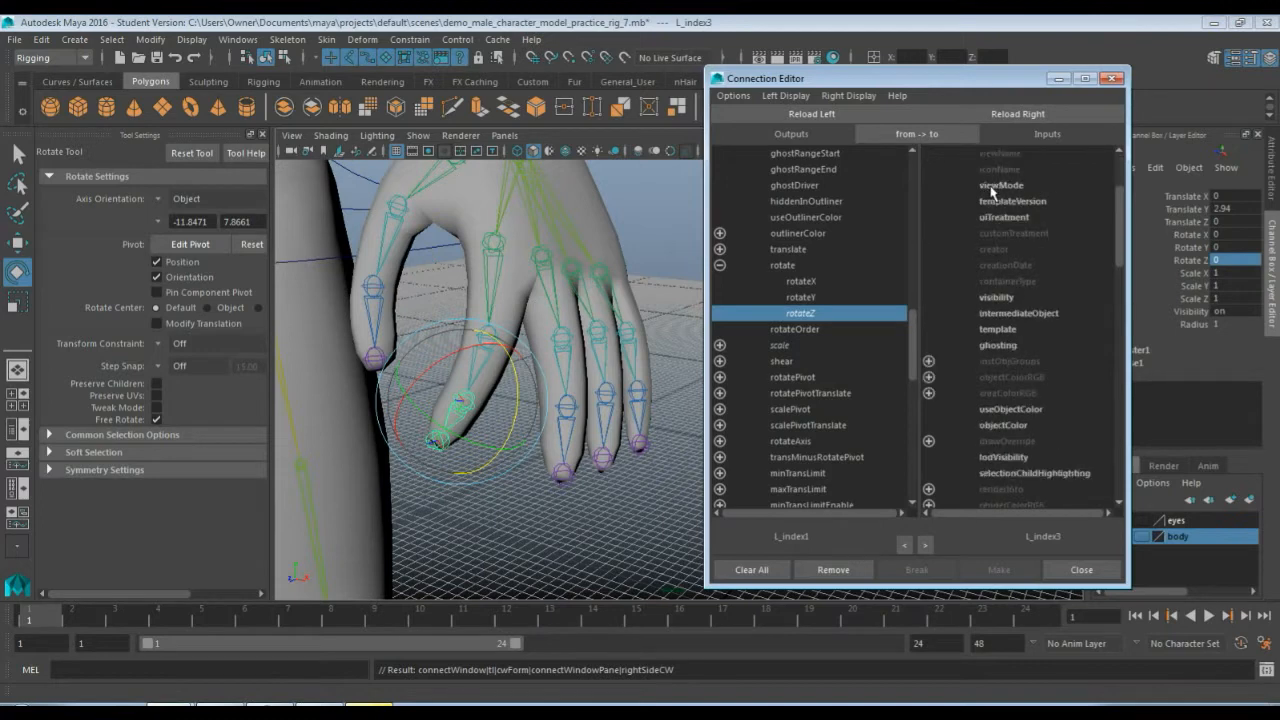
pyautogui.scroll(-5, 990, 192)
pyautogui.scroll(-3, 990, 192)
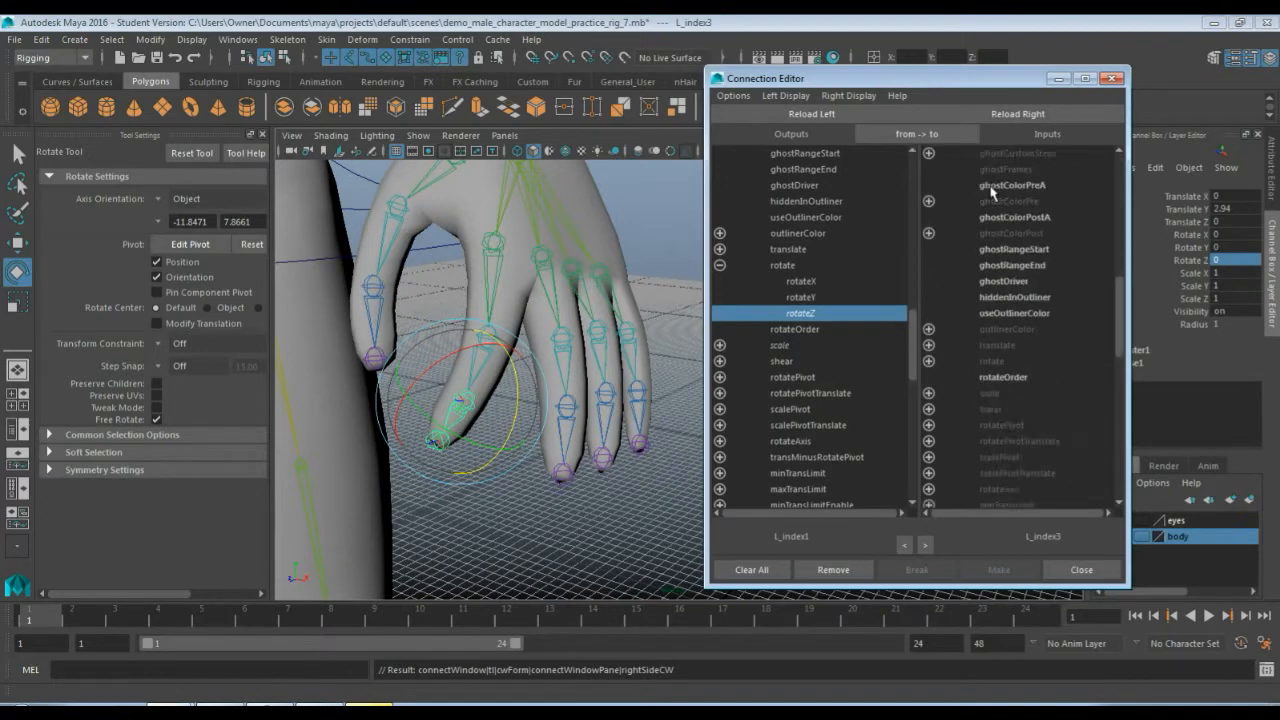
pyautogui.scroll(-3, 981, 360)
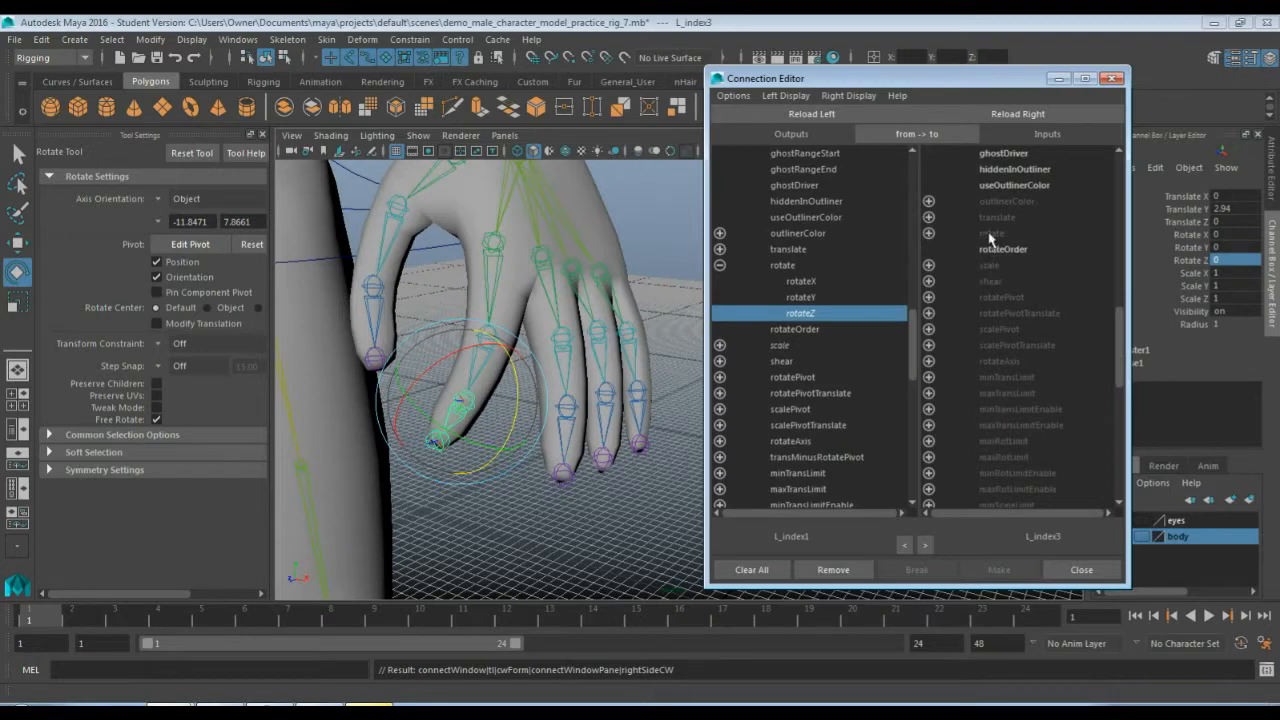
pyautogui.click(929, 233)
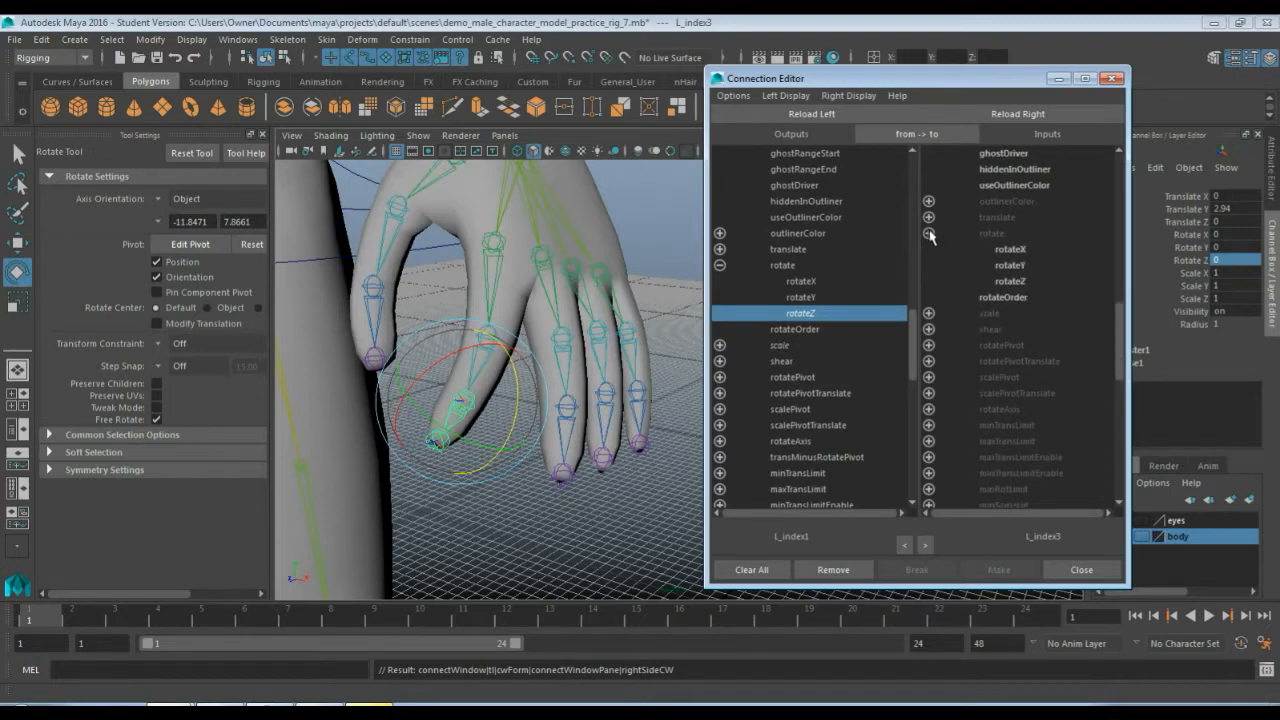
pyautogui.click(1013, 283)
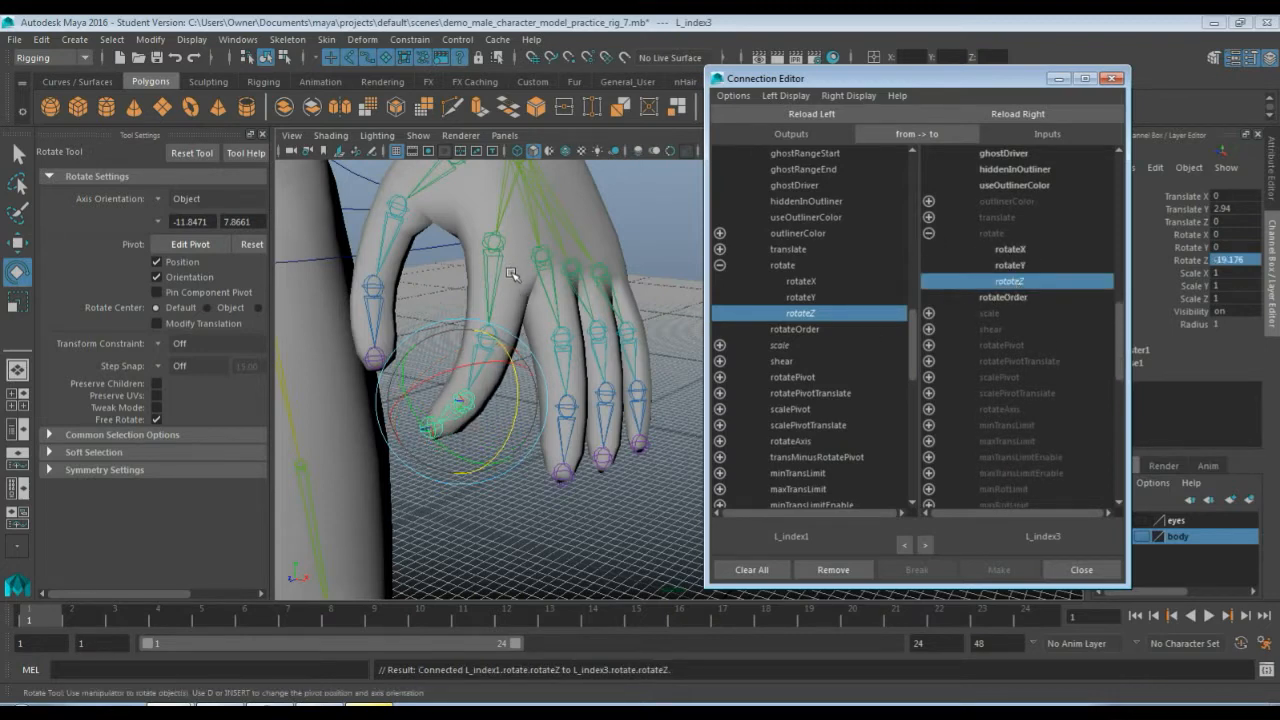
# Test the finger curl by rotating L_index1 about Z to about -96 and 19.5 degrees, and reset its Rotate Z to 0.
pyautogui.moveTo(634, 280)
pyautogui.keyDown('alt'); pyautogui.mouseDown()
pyautogui.moveTo(520, 283)
pyautogui.moveTo(615, 280)
pyautogui.mouseUp(); pyautogui.keyUp('alt')
pyautogui.click(457, 260)
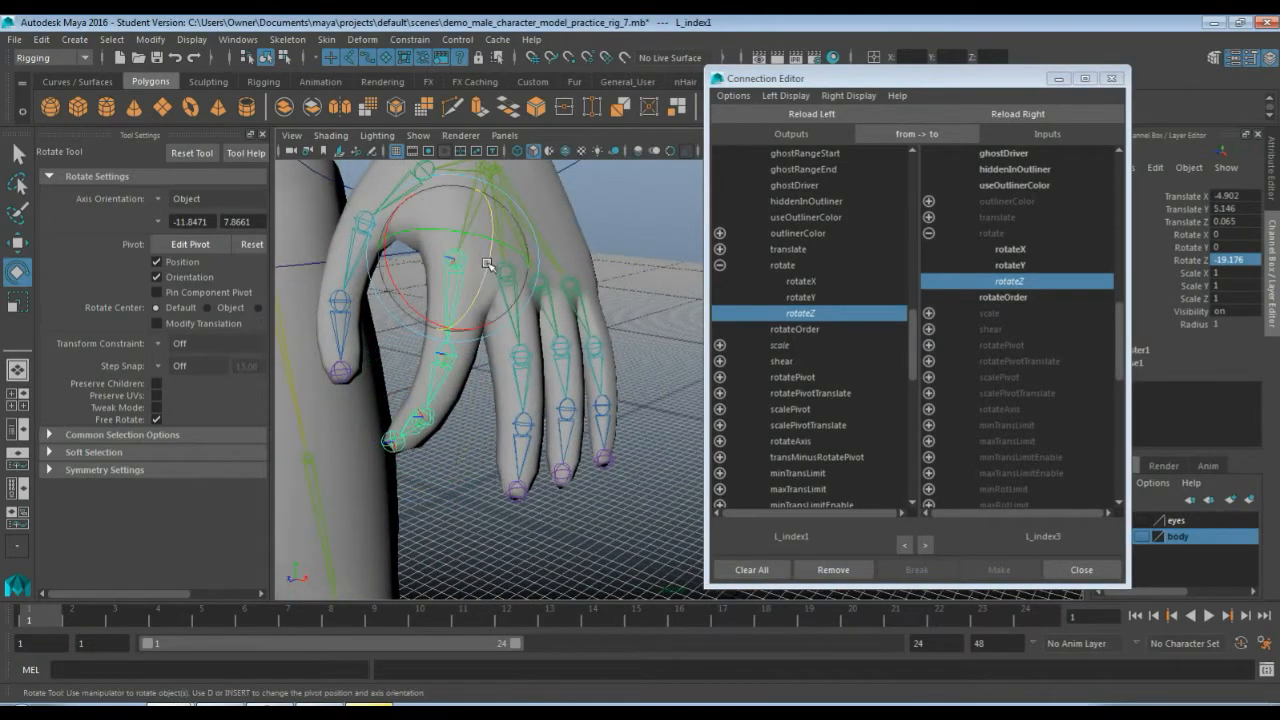
pyautogui.moveTo(491, 263); pyautogui.dragTo(514, 331)
pyautogui.keyDown('alt'); pyautogui.moveTo(514, 331); pyautogui.dragTo(414, 367, button='middle'); pyautogui.keyUp('alt')
pyautogui.moveTo(414, 367)
pyautogui.keyDown('alt'); pyautogui.mouseDown()
pyautogui.moveTo(431, 372)
pyautogui.moveTo(410, 372)
pyautogui.mouseUp(); pyautogui.keyUp('alt')
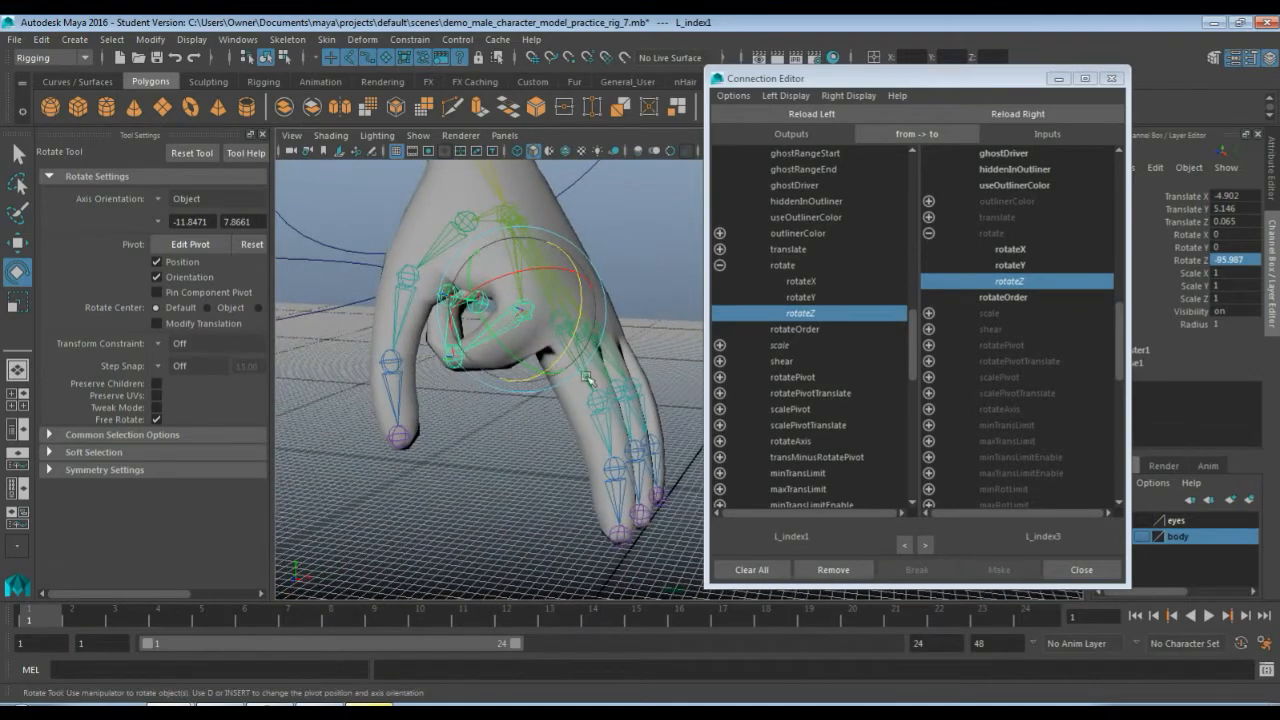
pyautogui.keyDown('alt'); pyautogui.moveTo(570, 450); pyautogui.dragTo(567, 450); pyautogui.keyUp('alt')
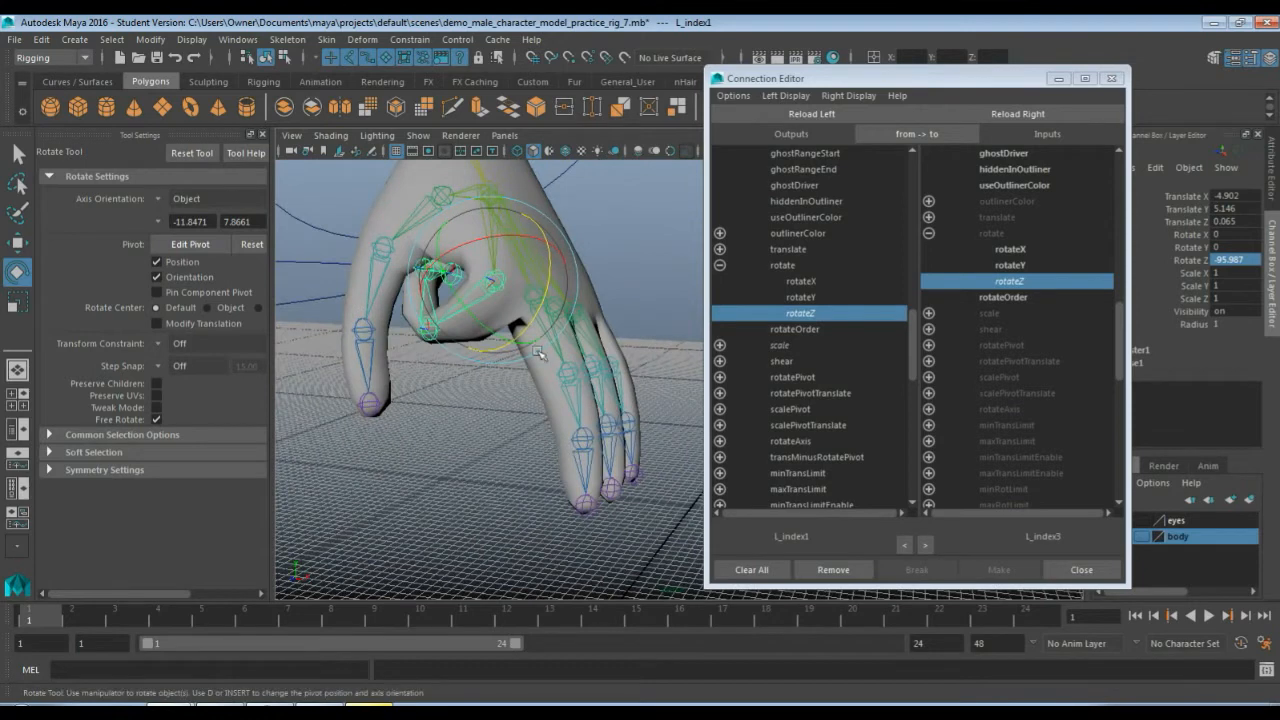
pyautogui.moveTo(545, 290); pyautogui.dragTo(448, 198)
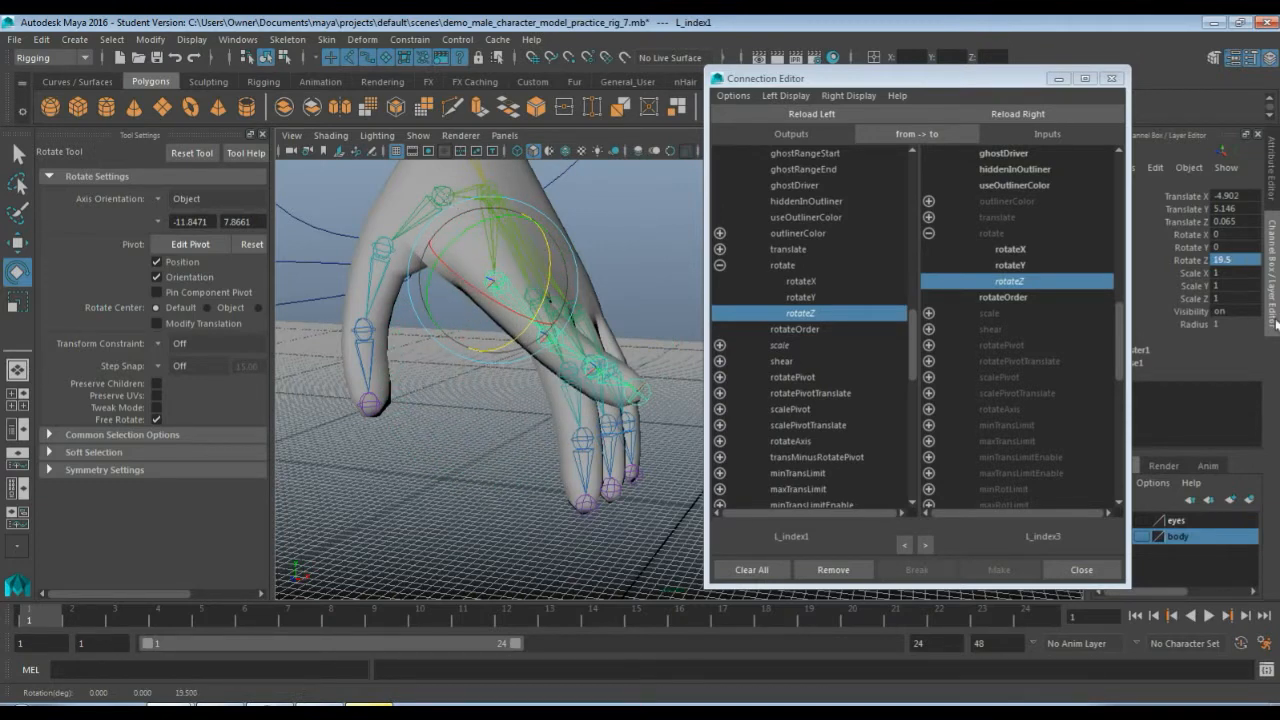
pyautogui.click(1240, 260)
pyautogui.press('Return')
# Load the L_middle1 joint as the output node and the L_middle2 joint as the input node in the Connection Editor.
pyautogui.keyDown('alt'); pyautogui.moveTo(602, 386); pyautogui.dragTo(572, 374); pyautogui.keyUp('alt')
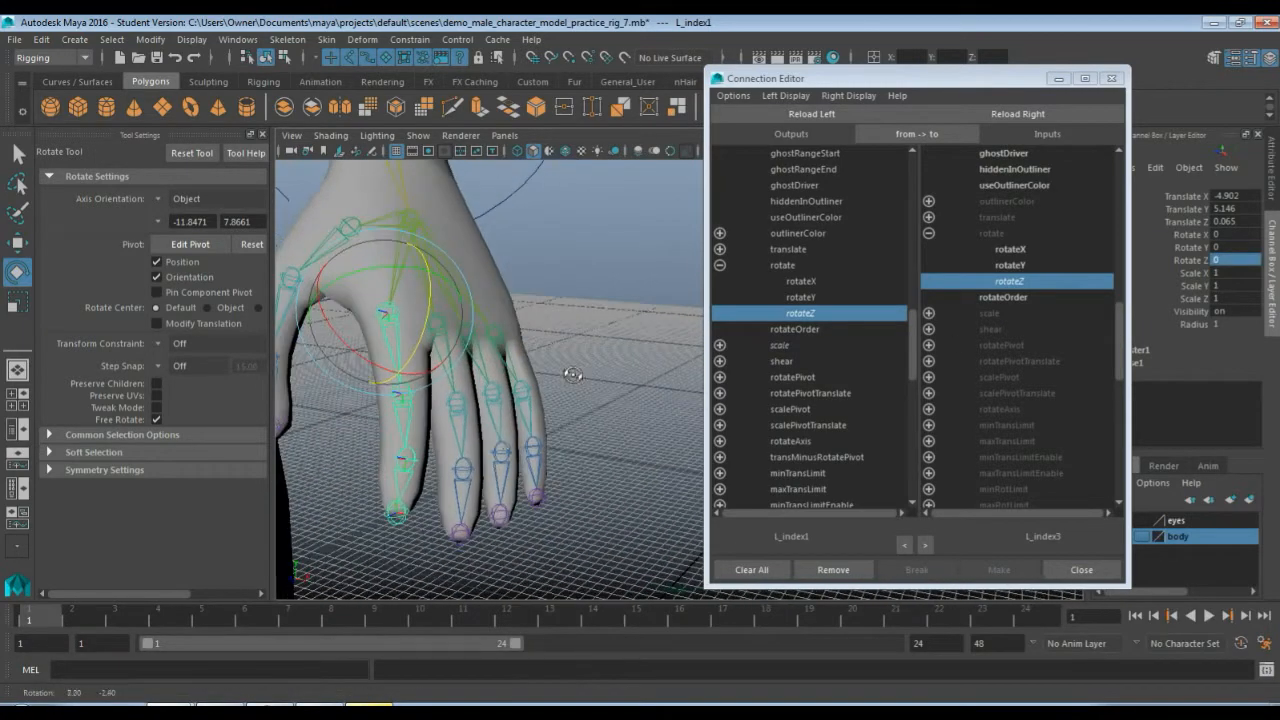
pyautogui.click(397, 510)
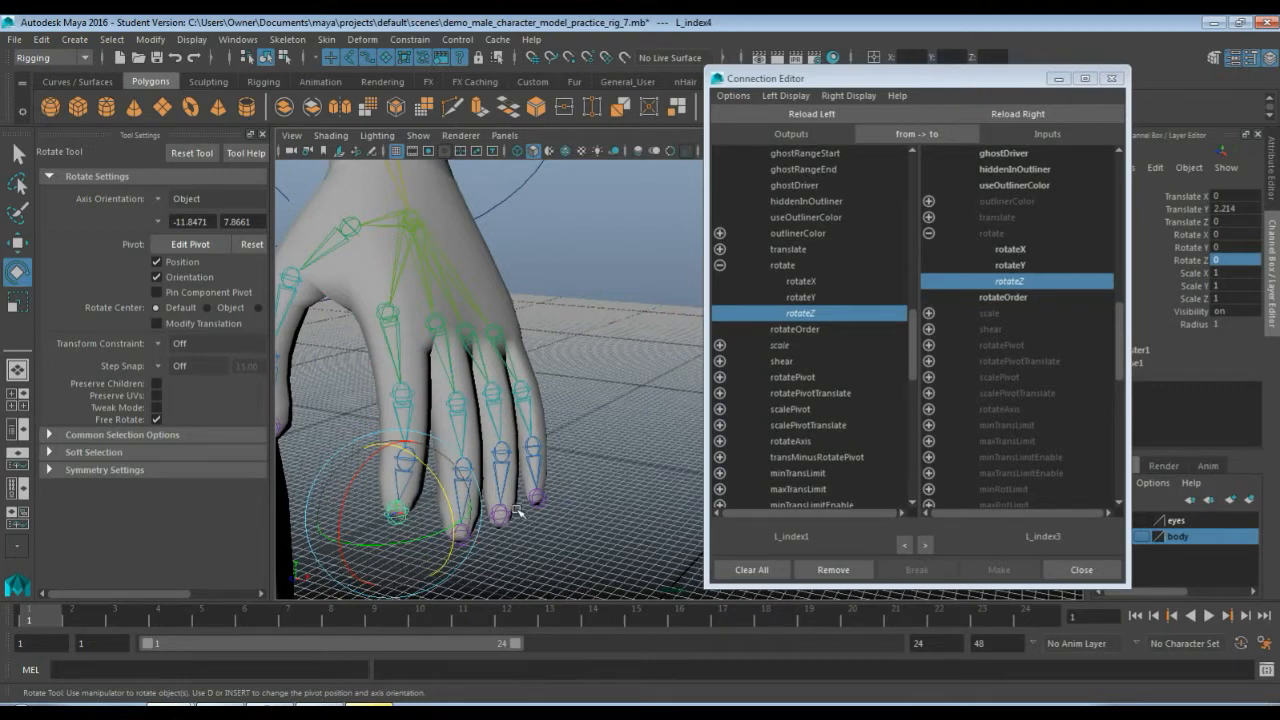
pyautogui.click(440, 324)
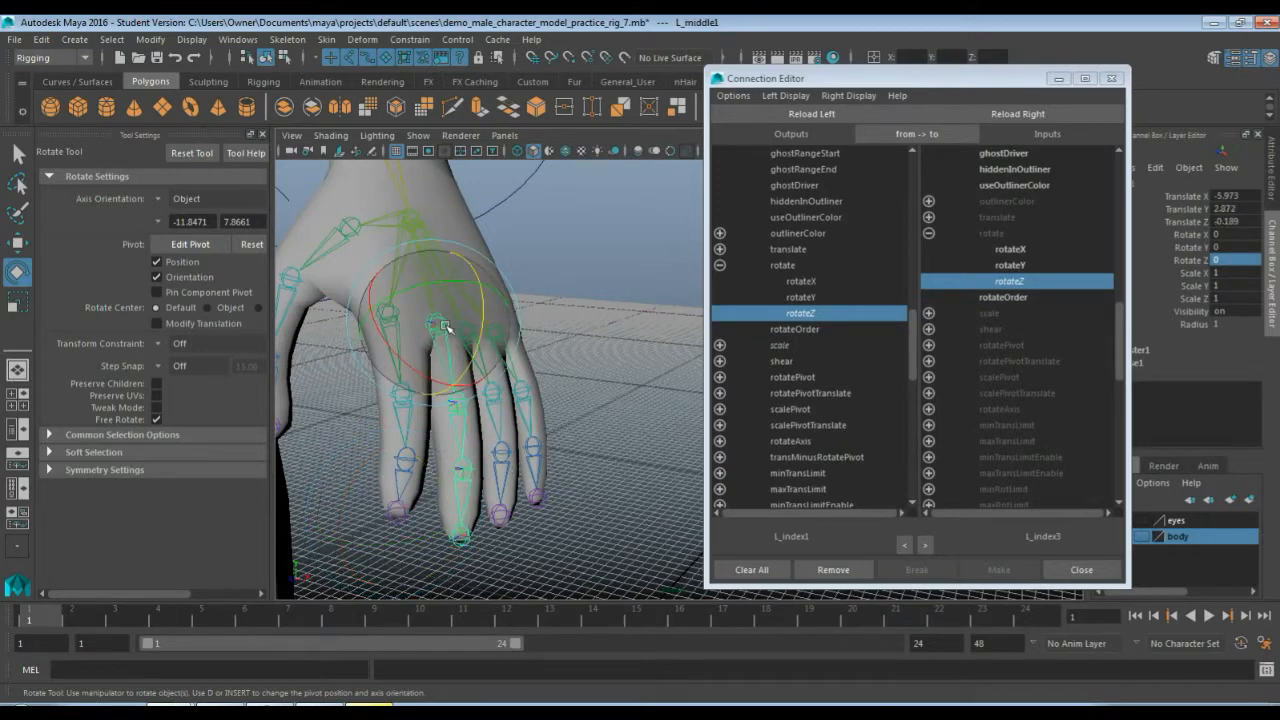
pyautogui.press('q')
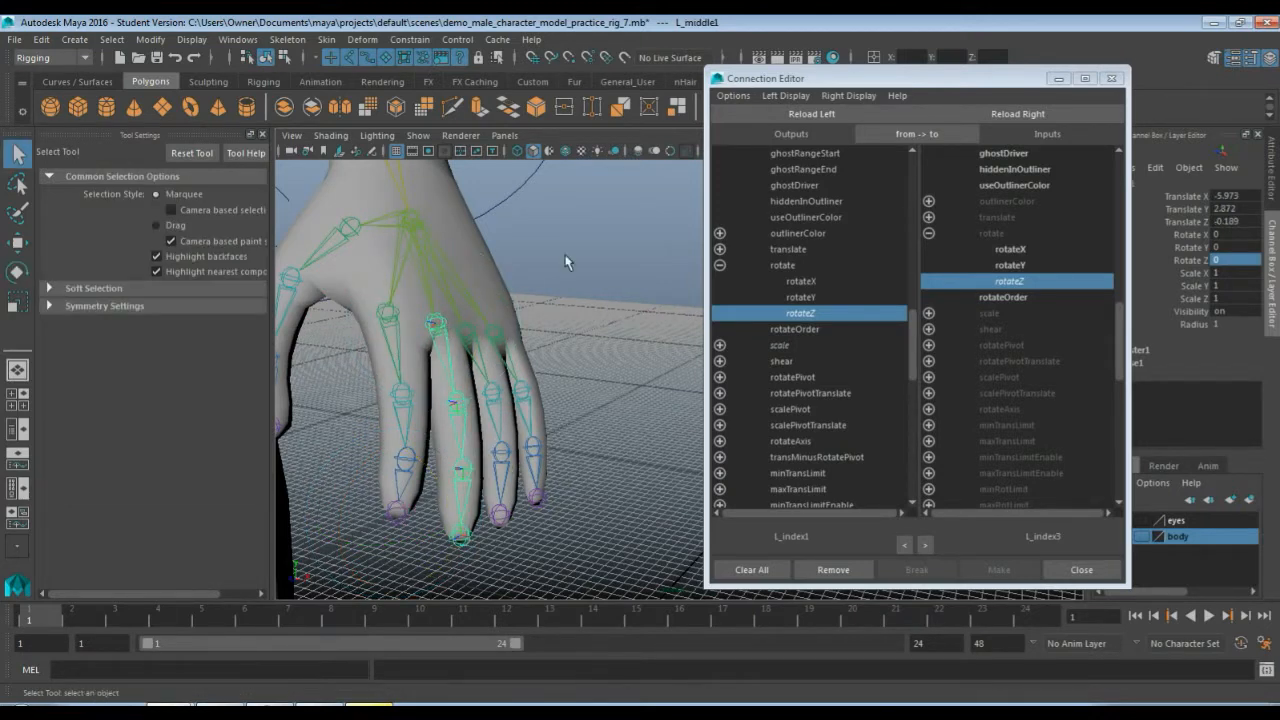
pyautogui.click(836, 114)
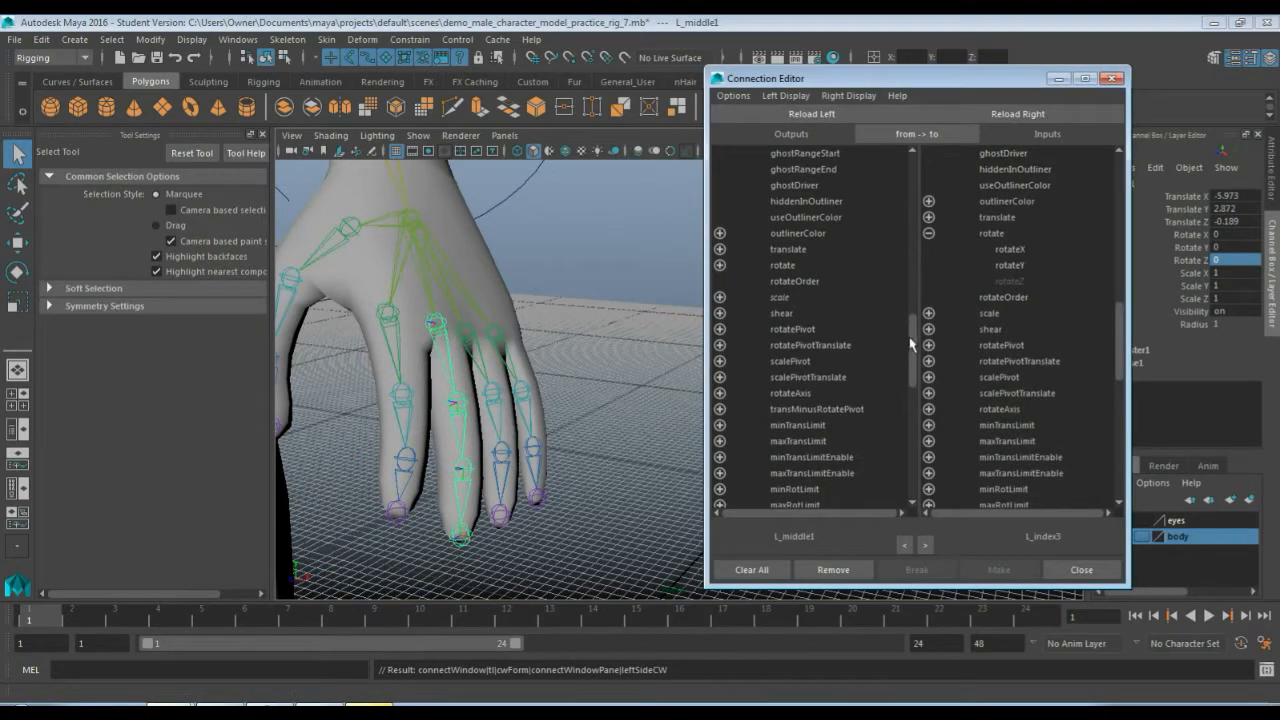
pyautogui.moveTo(910, 343); pyautogui.dragTo(902, 163)
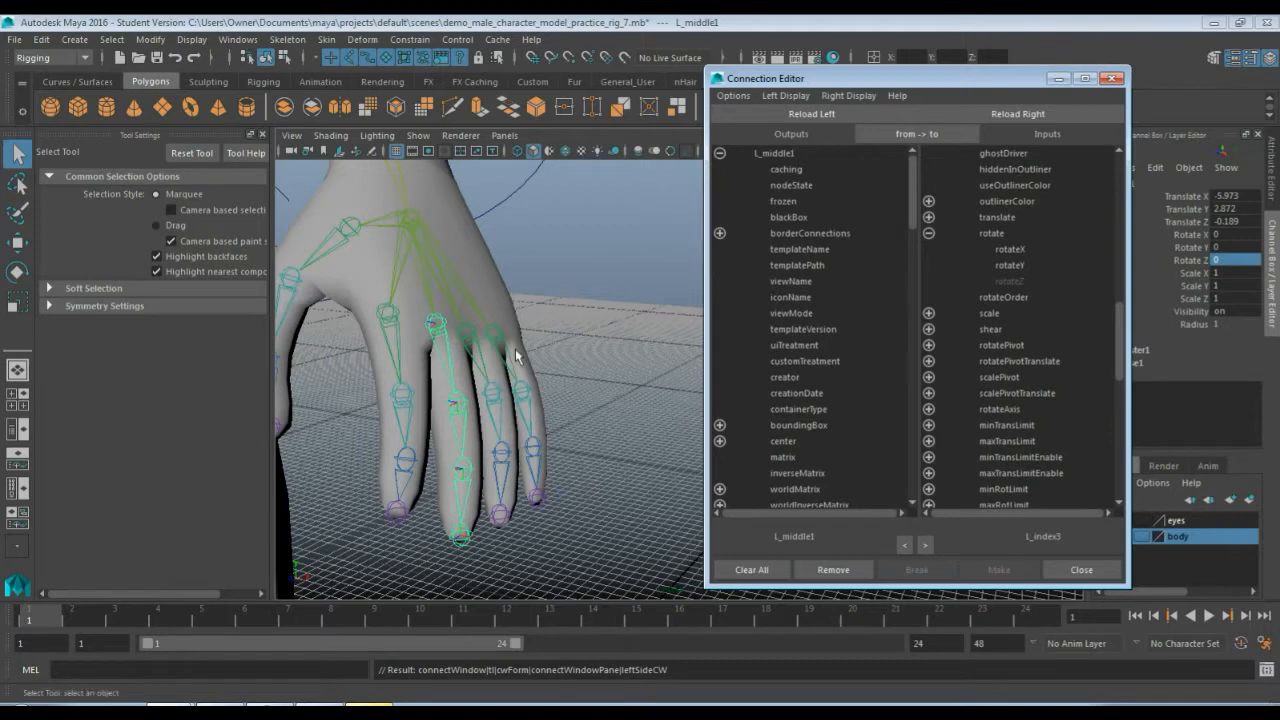
pyautogui.click(462, 406)
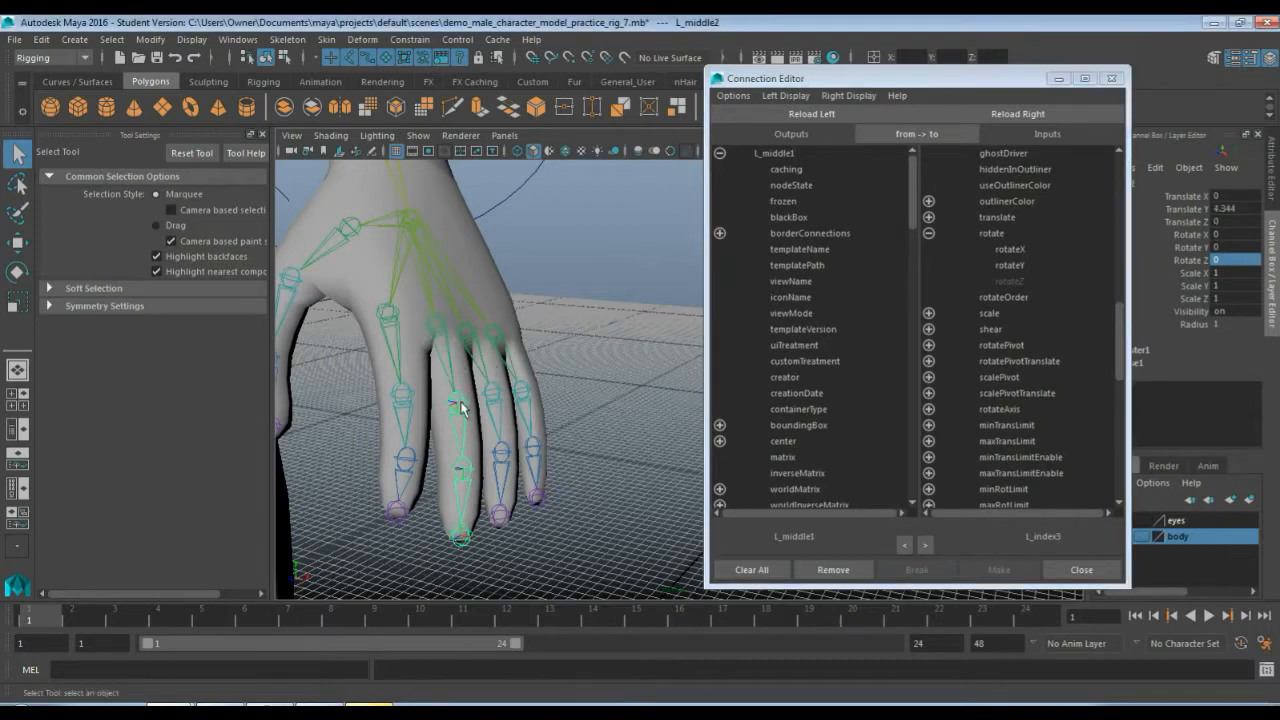
pyautogui.click(1046, 120)
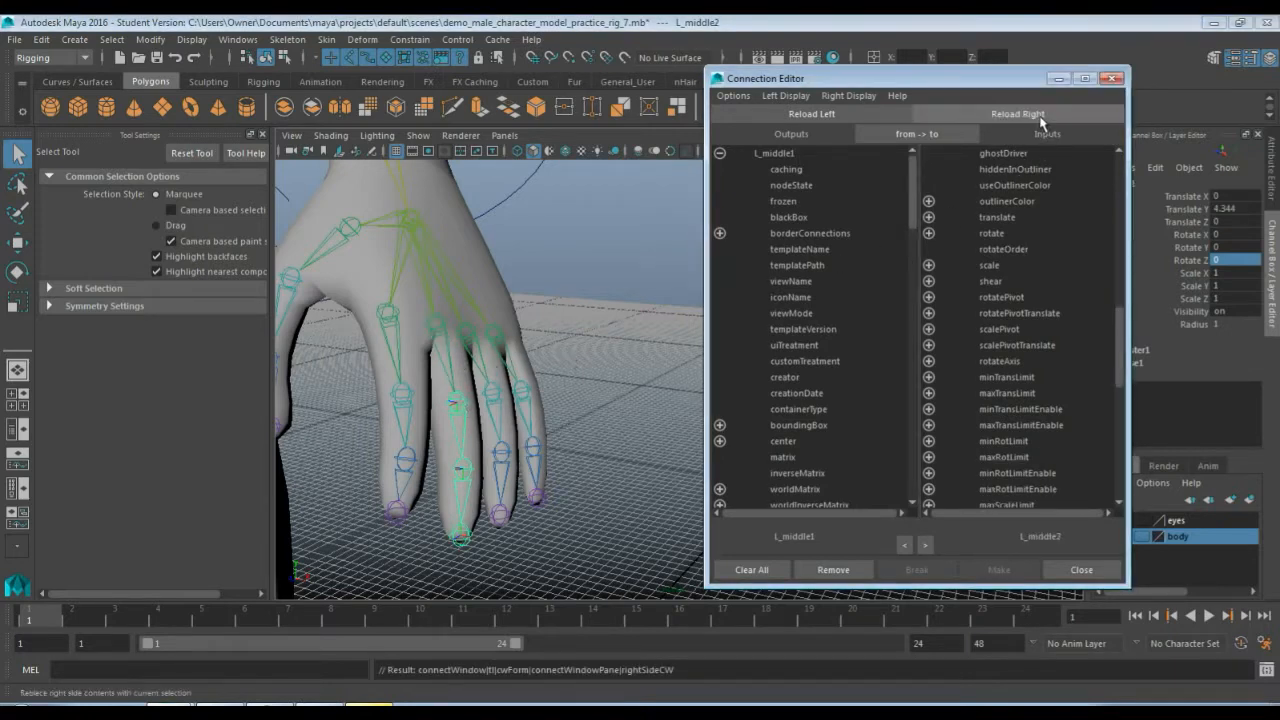
pyautogui.moveTo(1122, 337); pyautogui.dragTo(1070, 166)
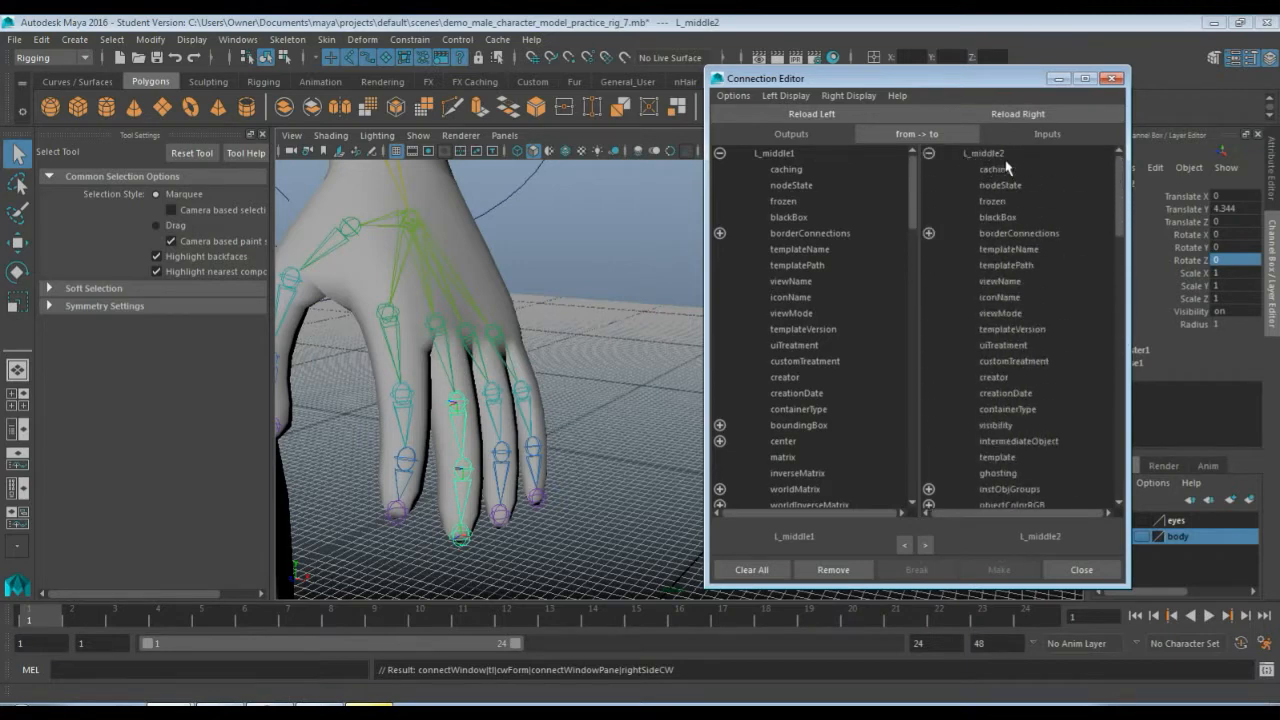
# Expand the rotate attribute of L_middle1 in the outputs list and select rotateZ as the source attribute.
pyautogui.moveTo(911, 190); pyautogui.dragTo(914, 250)
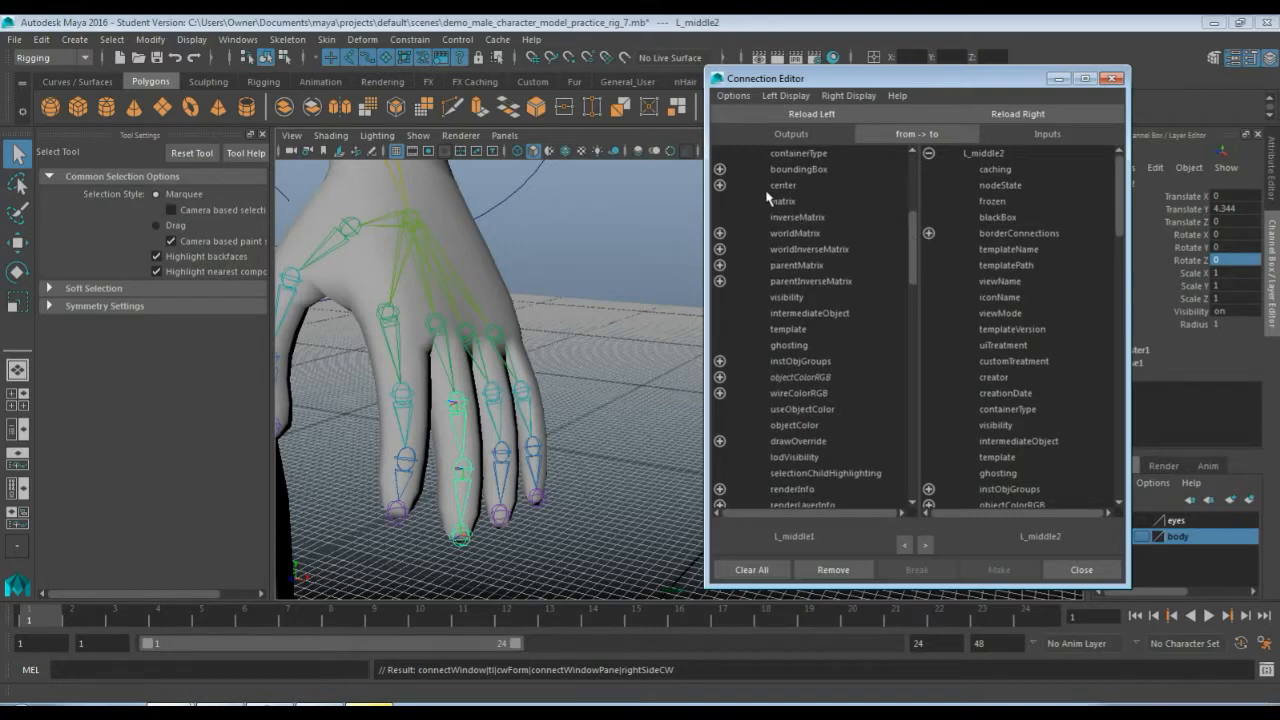
pyautogui.scroll(-10, 823, 215)
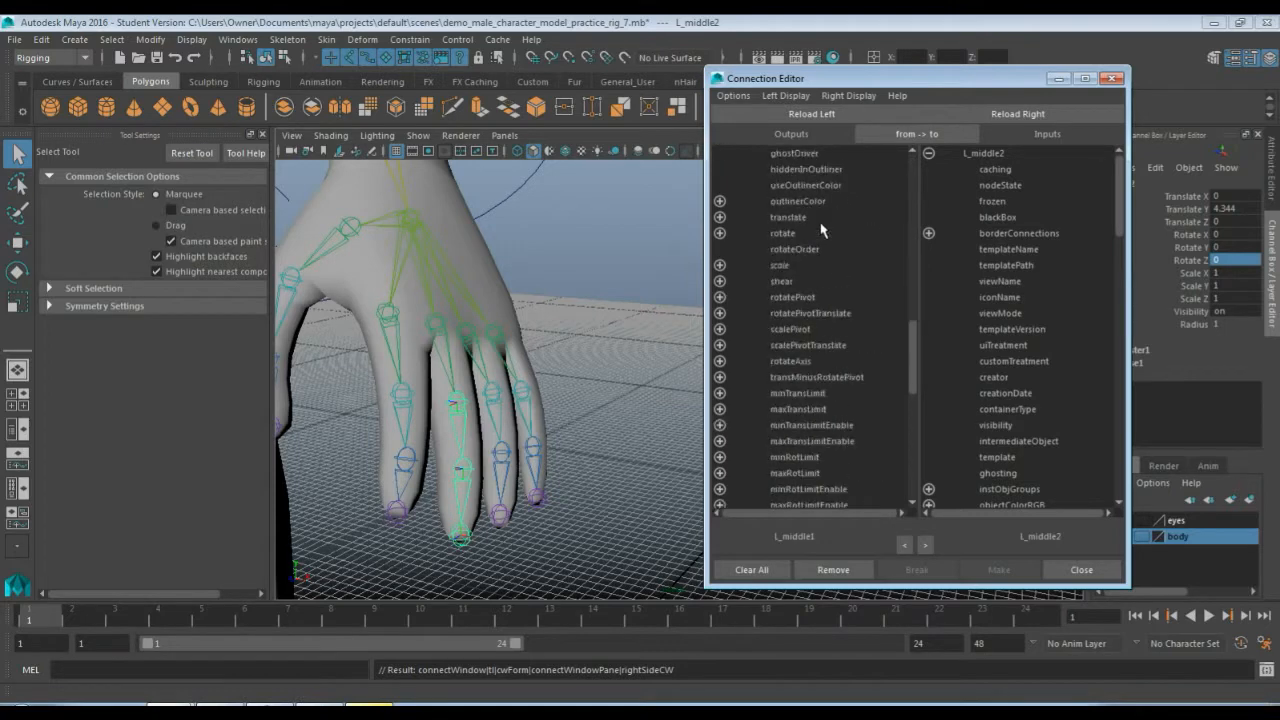
pyautogui.click(789, 235)
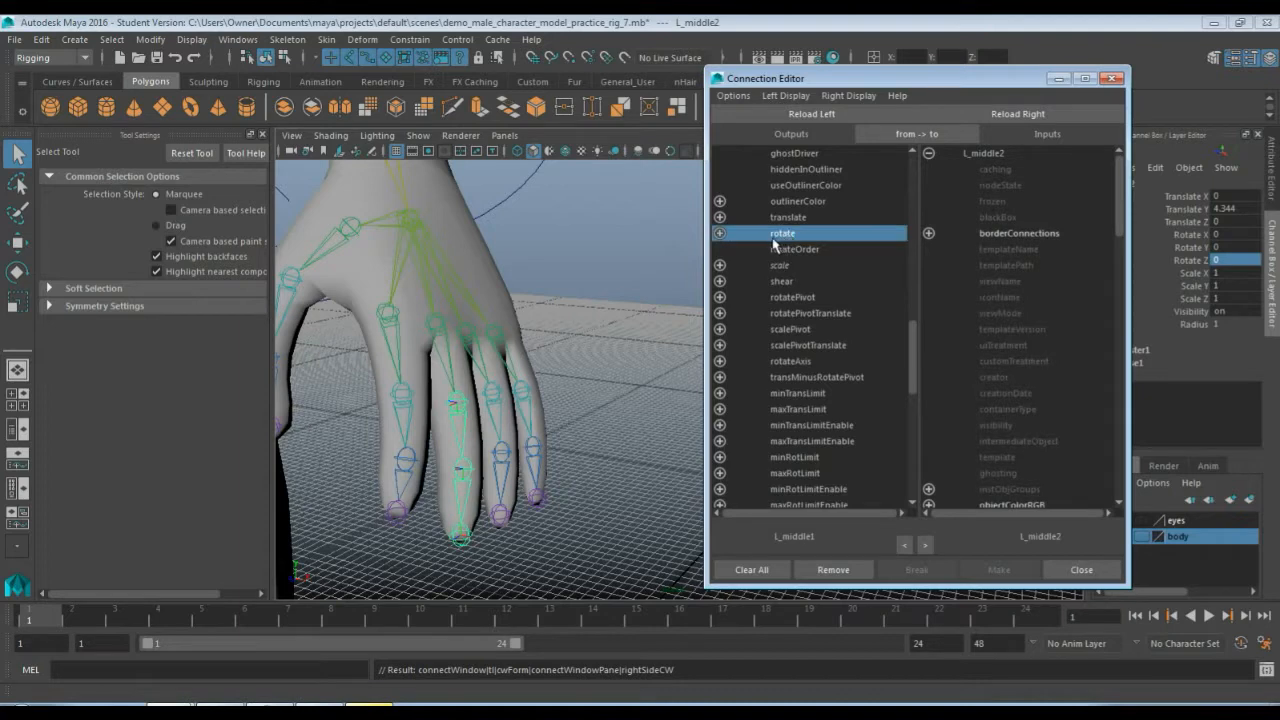
pyautogui.click(720, 233)
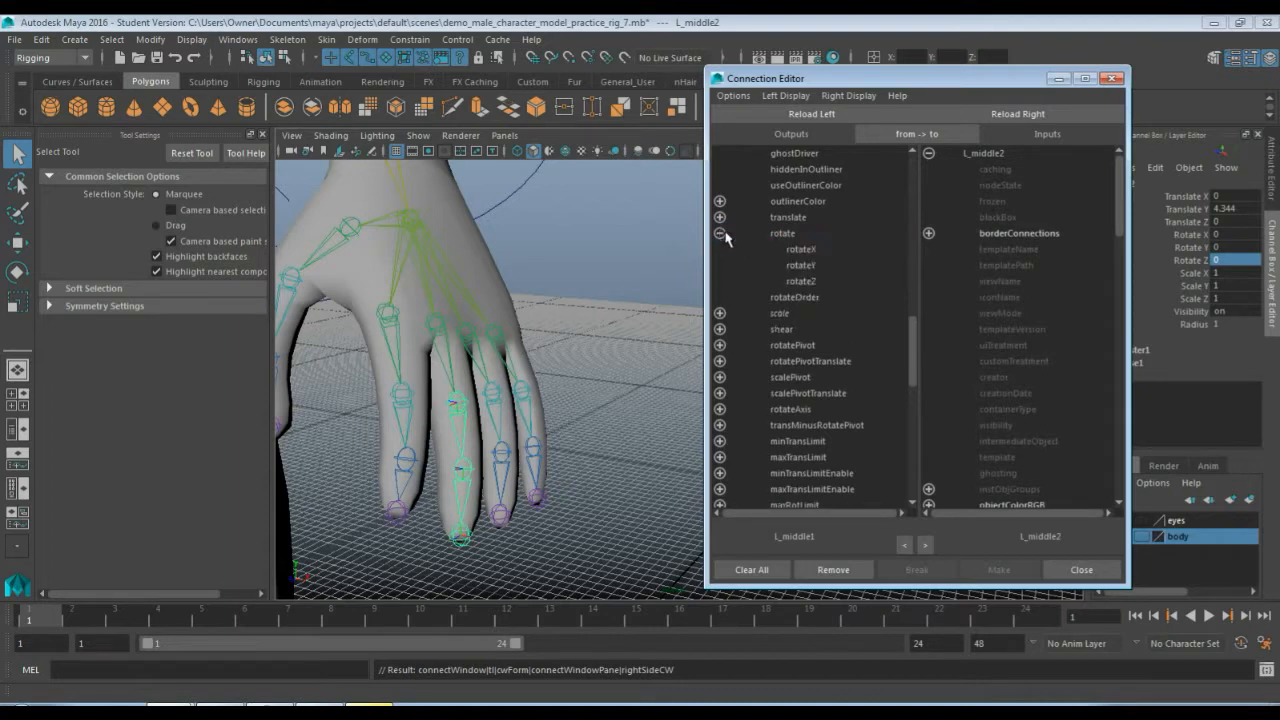
pyautogui.click(805, 282)
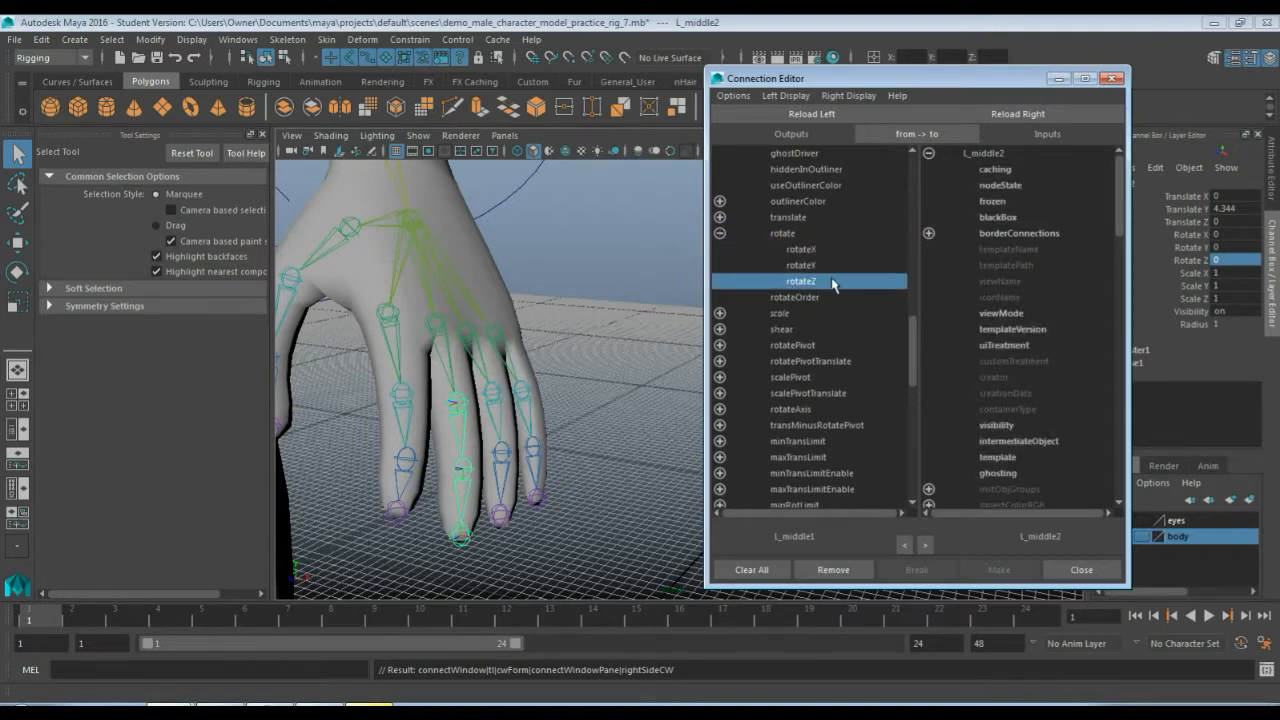
# Expand the rotate attribute of L_middle2 in the inputs list and connect L_middle1's rotateZ to its rotateZ.
pyautogui.scroll(-7, 1014, 186)
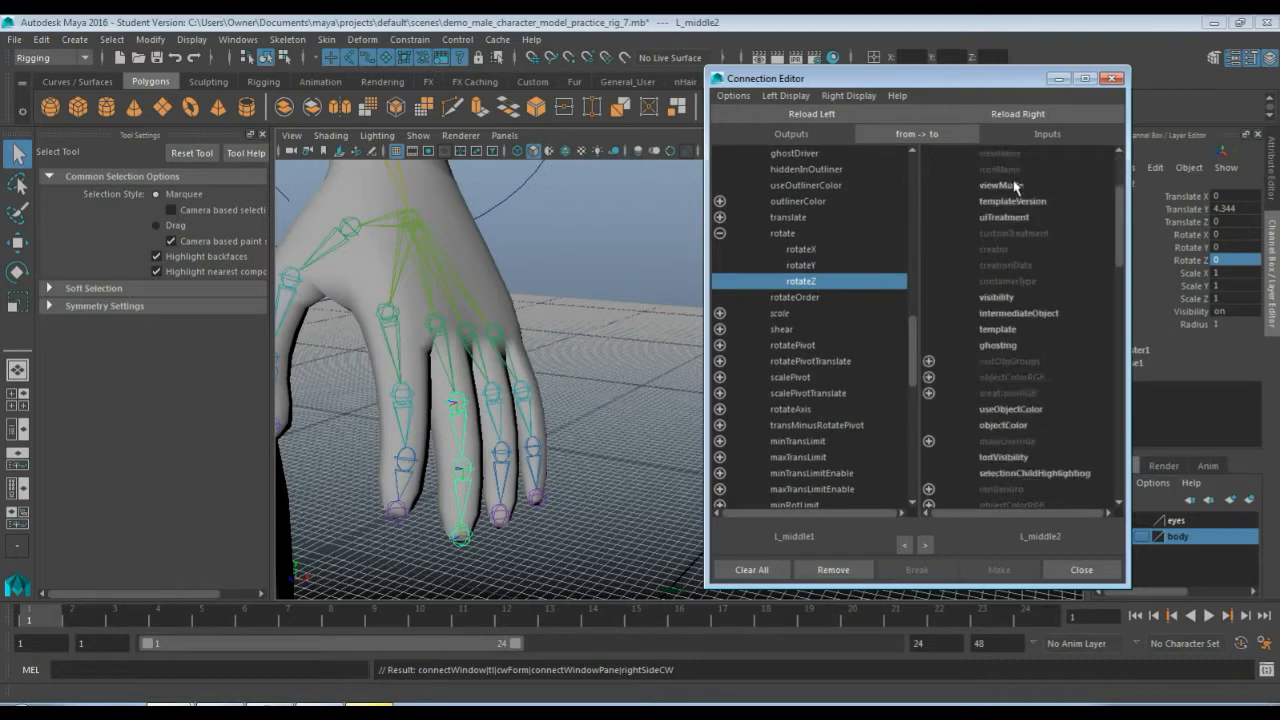
pyautogui.scroll(-3, 1014, 190)
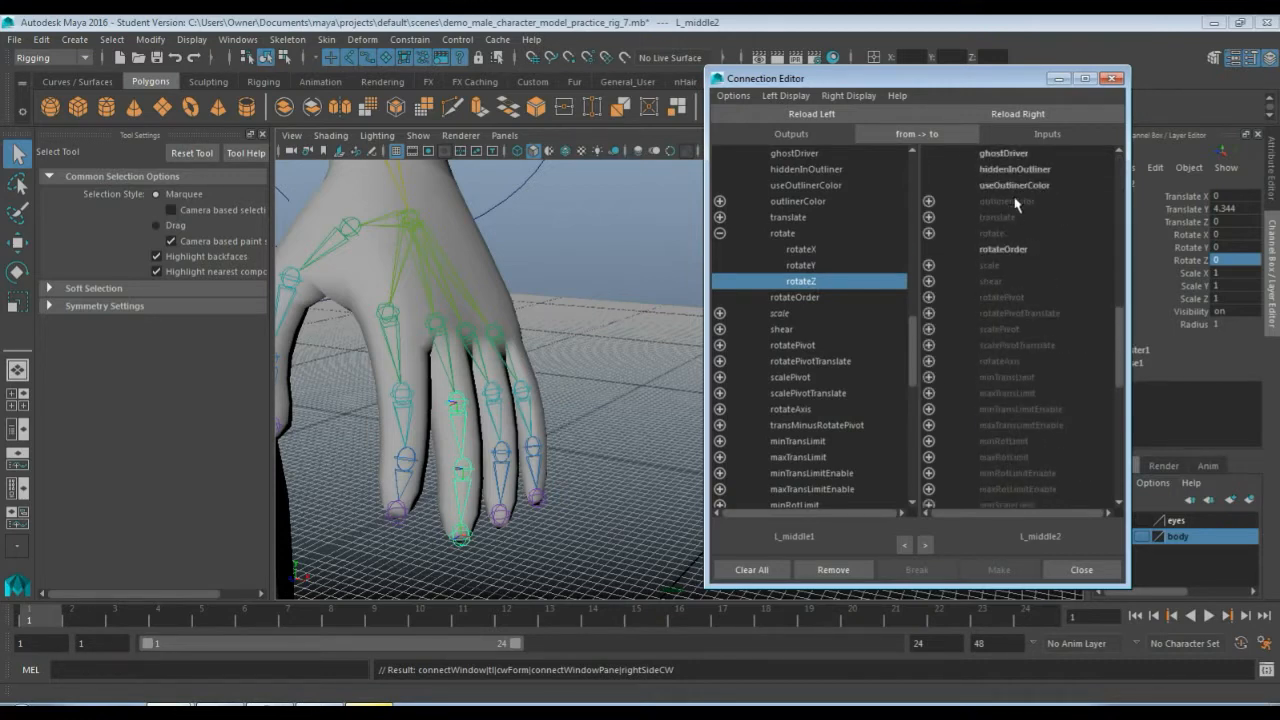
pyautogui.click(928, 233)
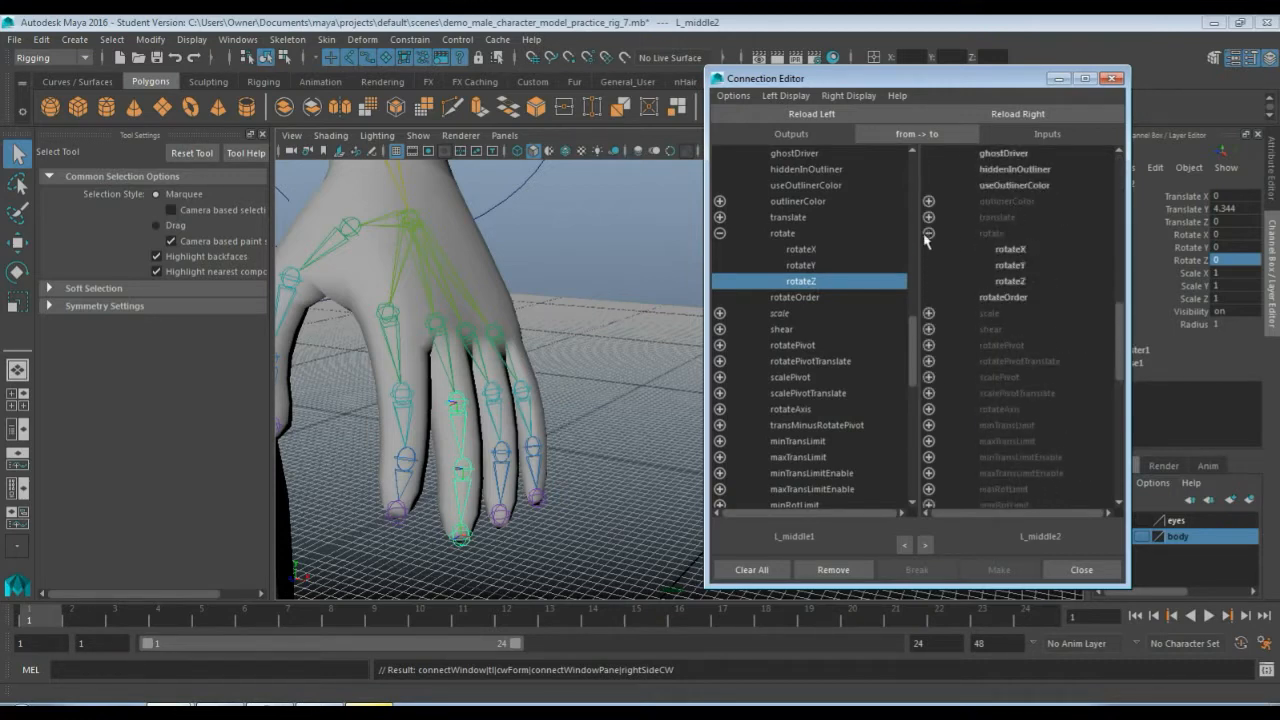
pyautogui.click(1010, 281)
# Test-rotate the L_middle1 joint about Z to about -22 and -13.5 degrees, and reset its Rotate Z to 0.
pyautogui.click(474, 356)
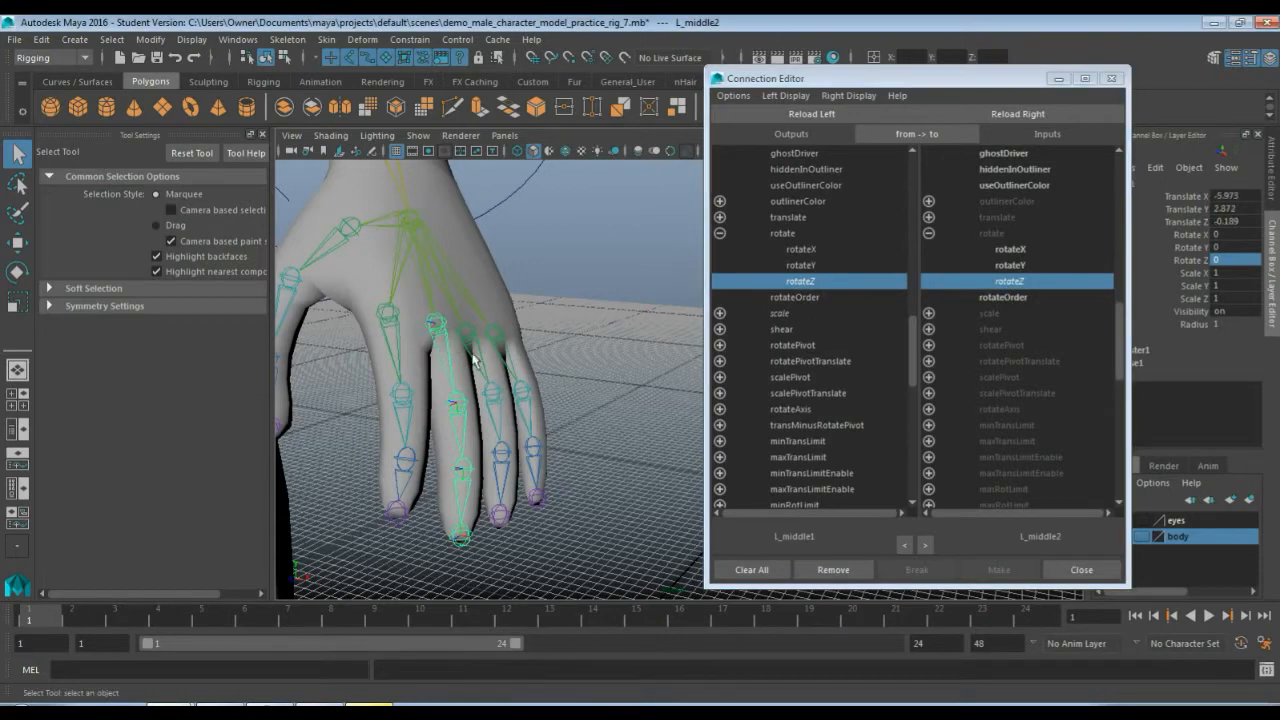
pyautogui.press('e')
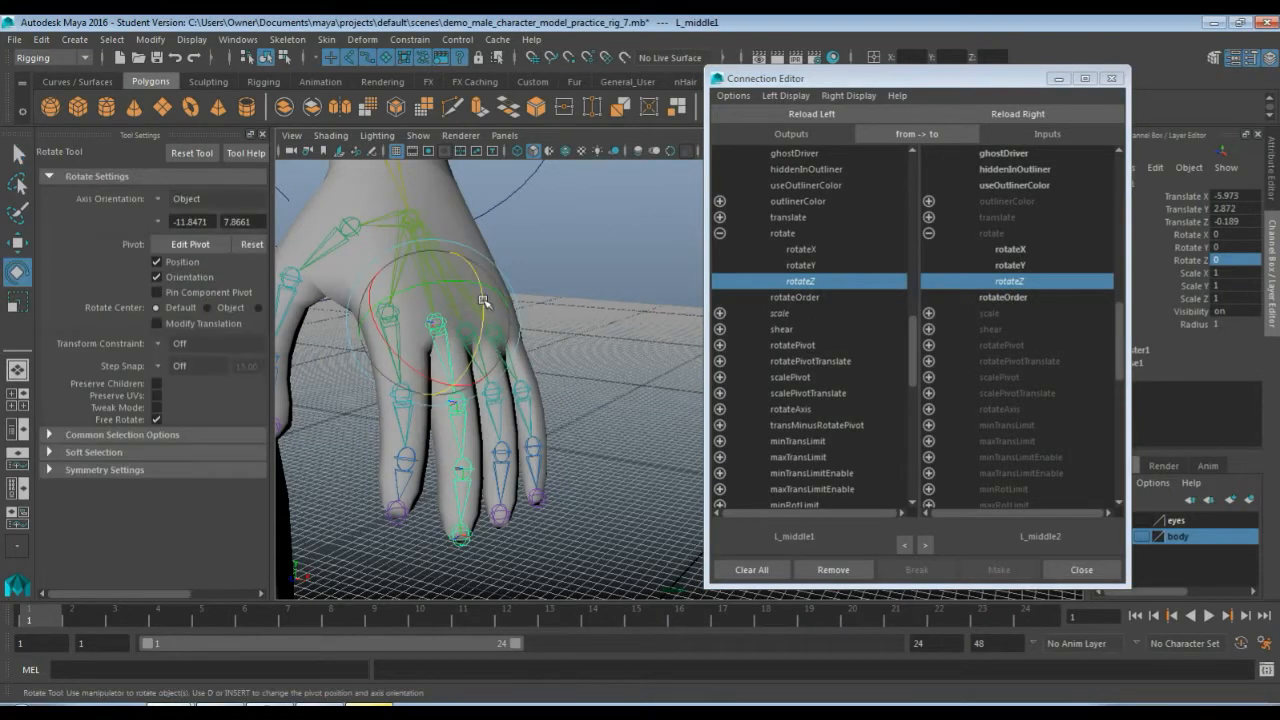
pyautogui.moveTo(491, 349); pyautogui.dragTo(507, 513)
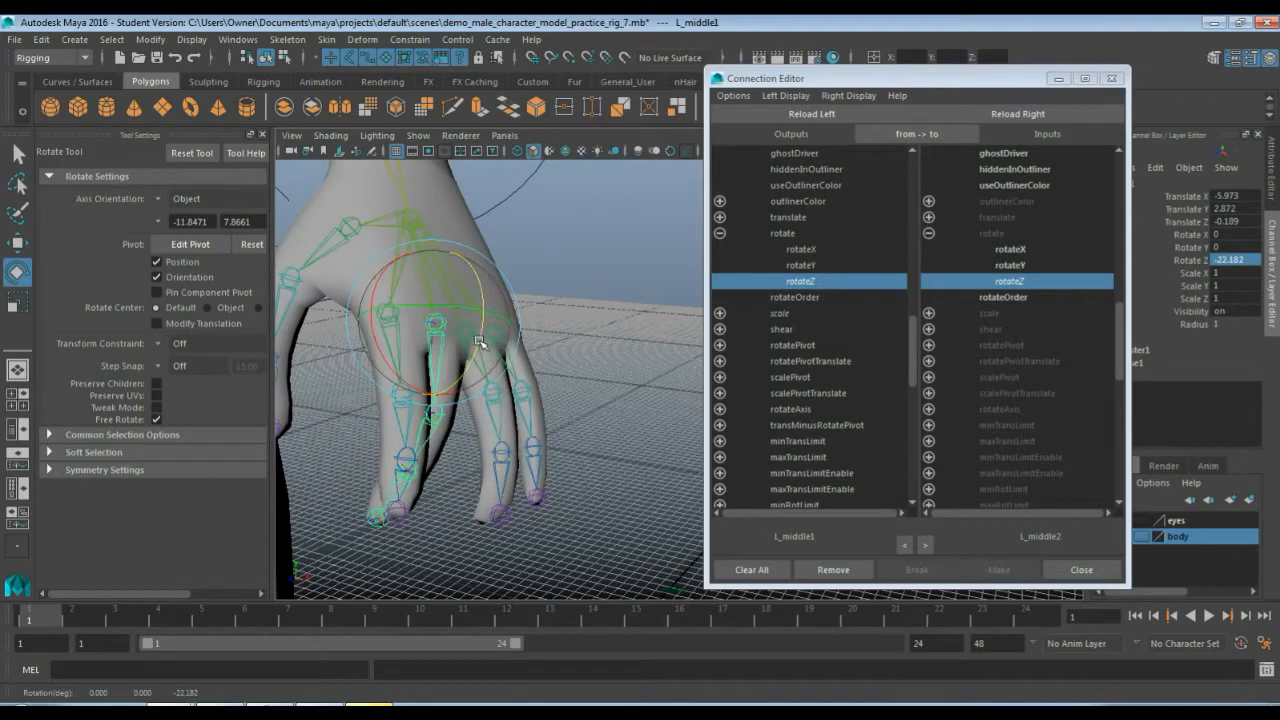
pyautogui.moveTo(482, 344); pyautogui.dragTo(455, 335)
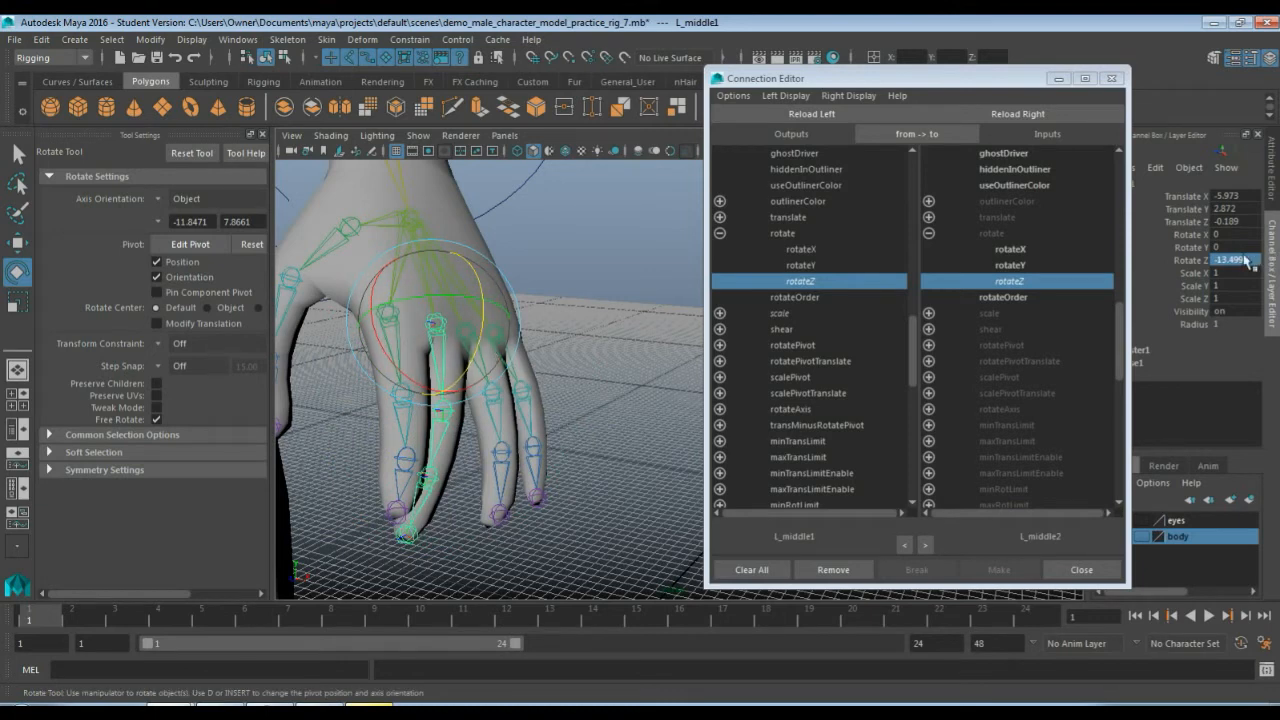
pyautogui.write('0')
pyautogui.press('Return')
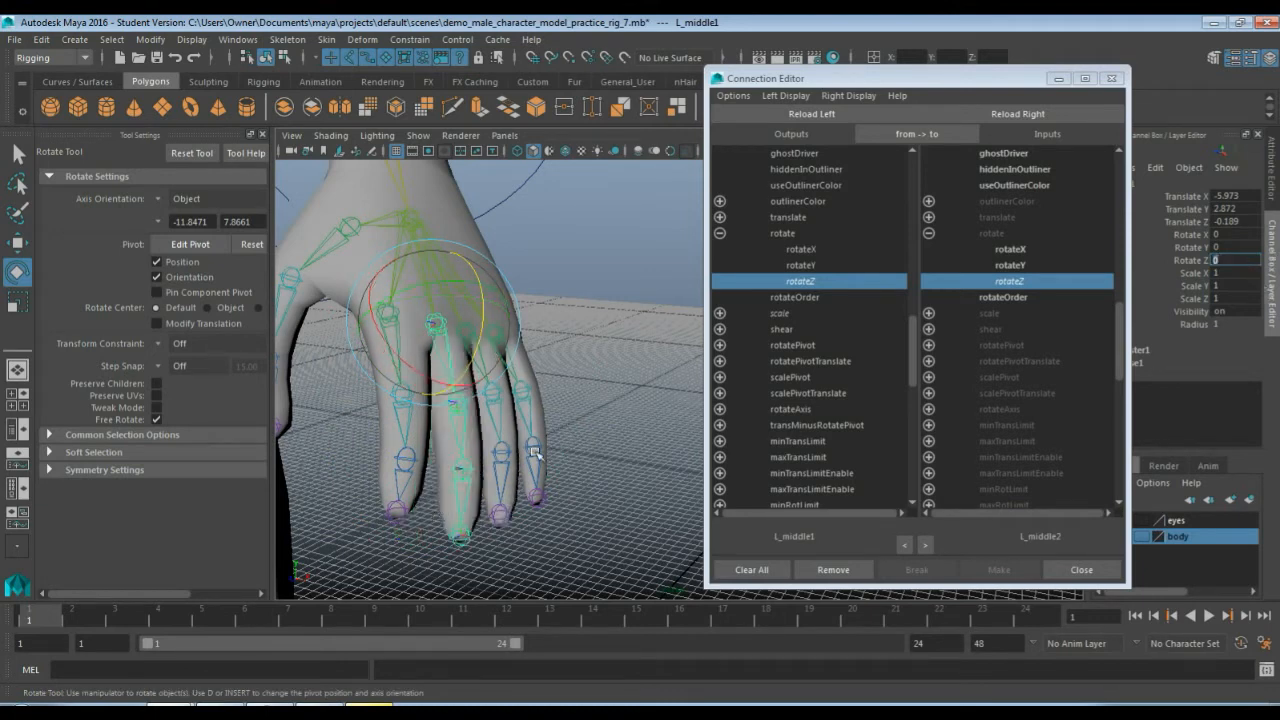
# Load the L_middle3 joint as the input node and connect L_middle1's rotateZ to its rotateZ.
pyautogui.click(468, 466)
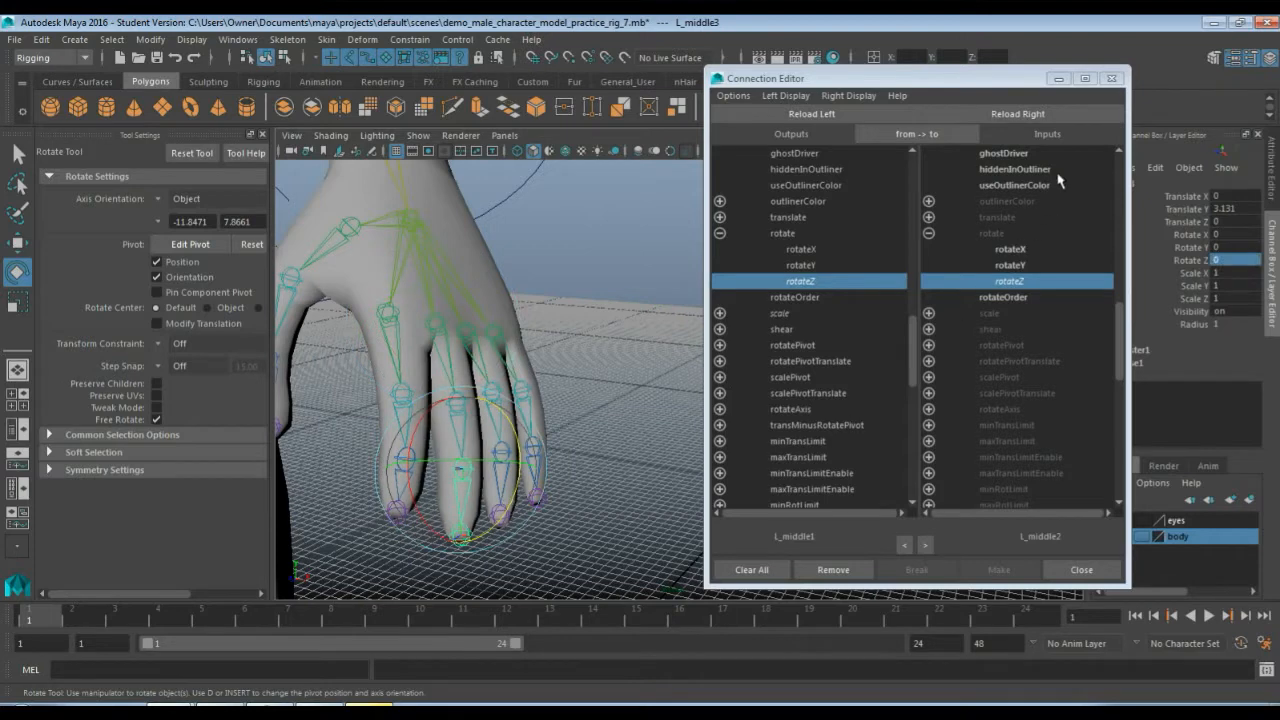
pyautogui.click(1038, 116)
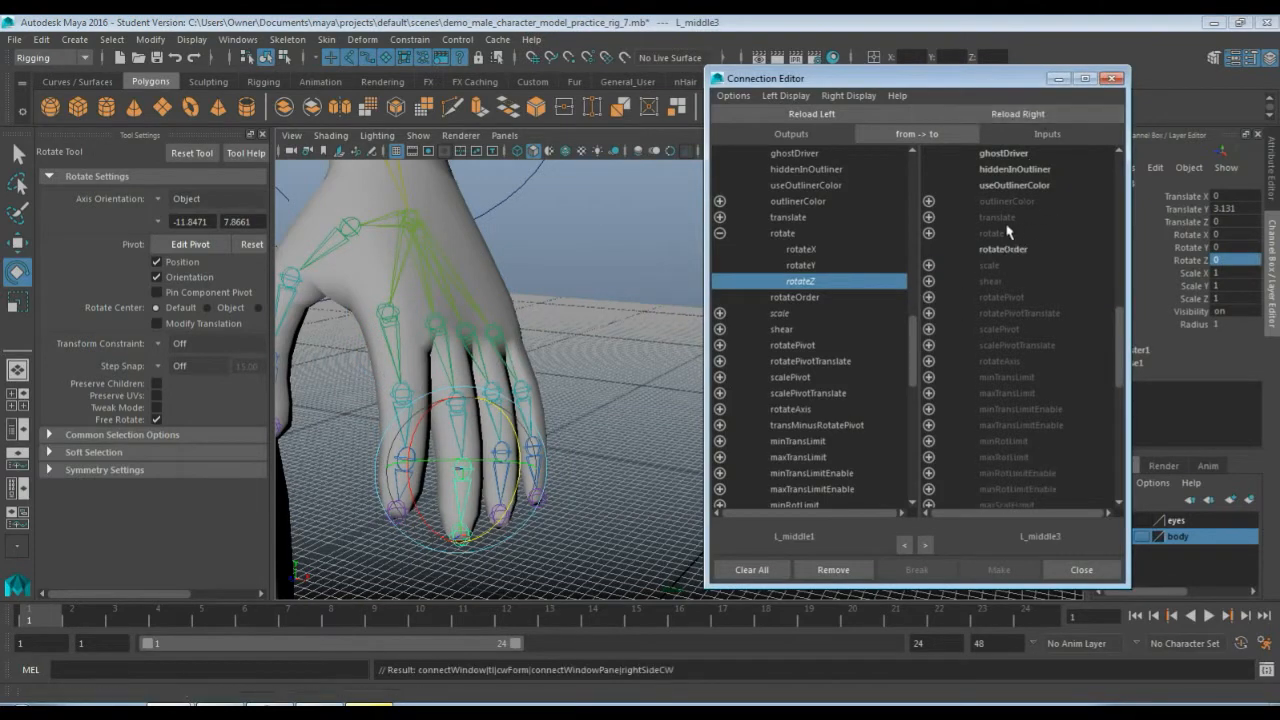
pyautogui.click(929, 233)
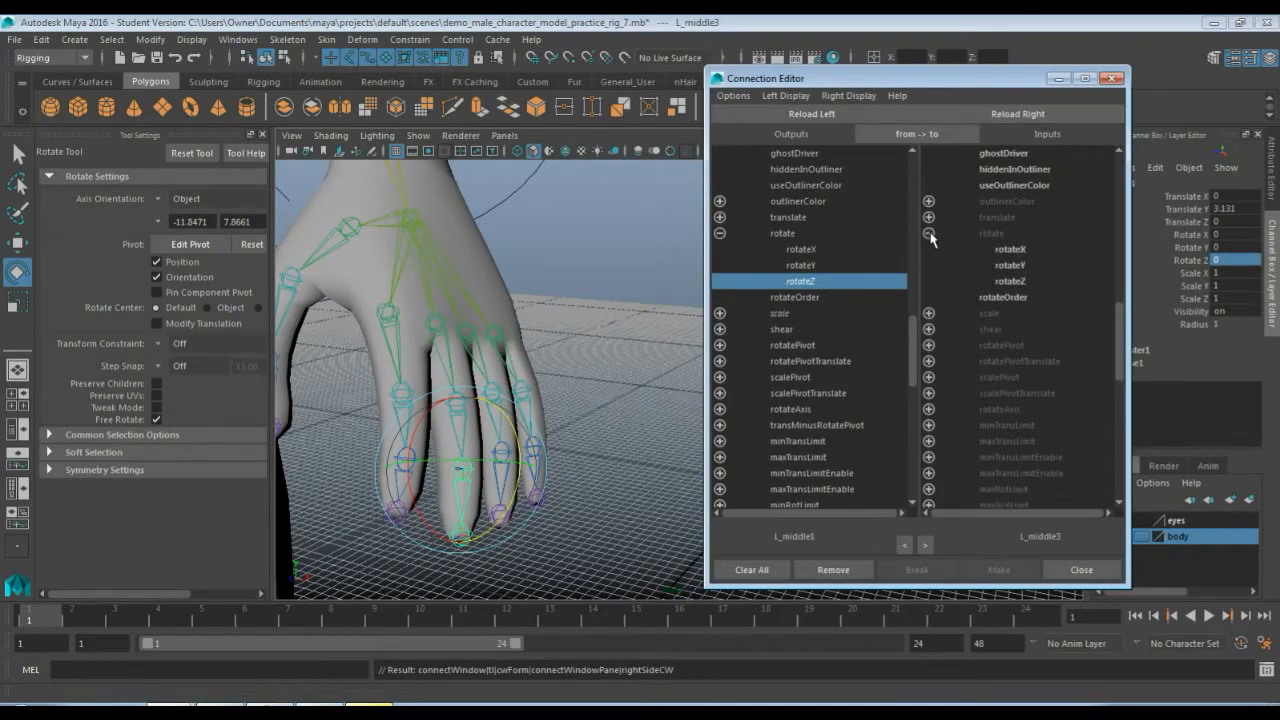
pyautogui.click(1010, 281)
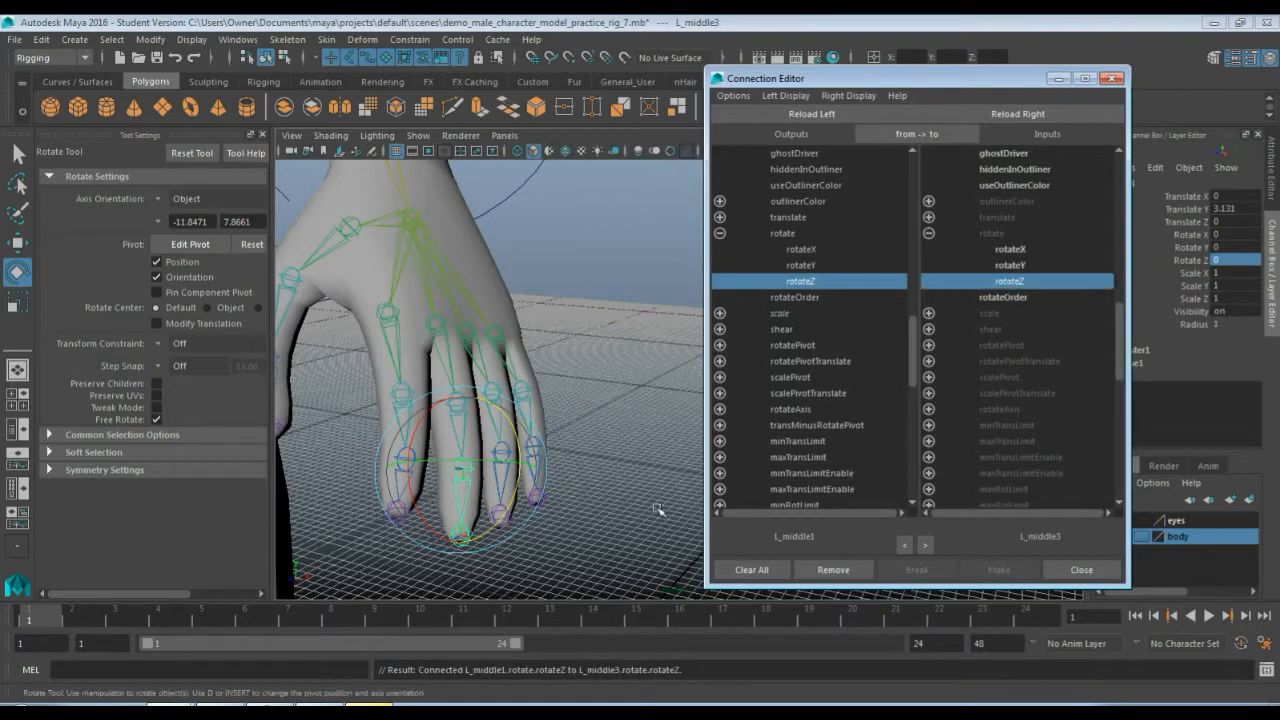
# Load the L_ring1 joint as the output node and the L_ring2 joint as the input node in the Connection Editor.
pyautogui.click(467, 333)
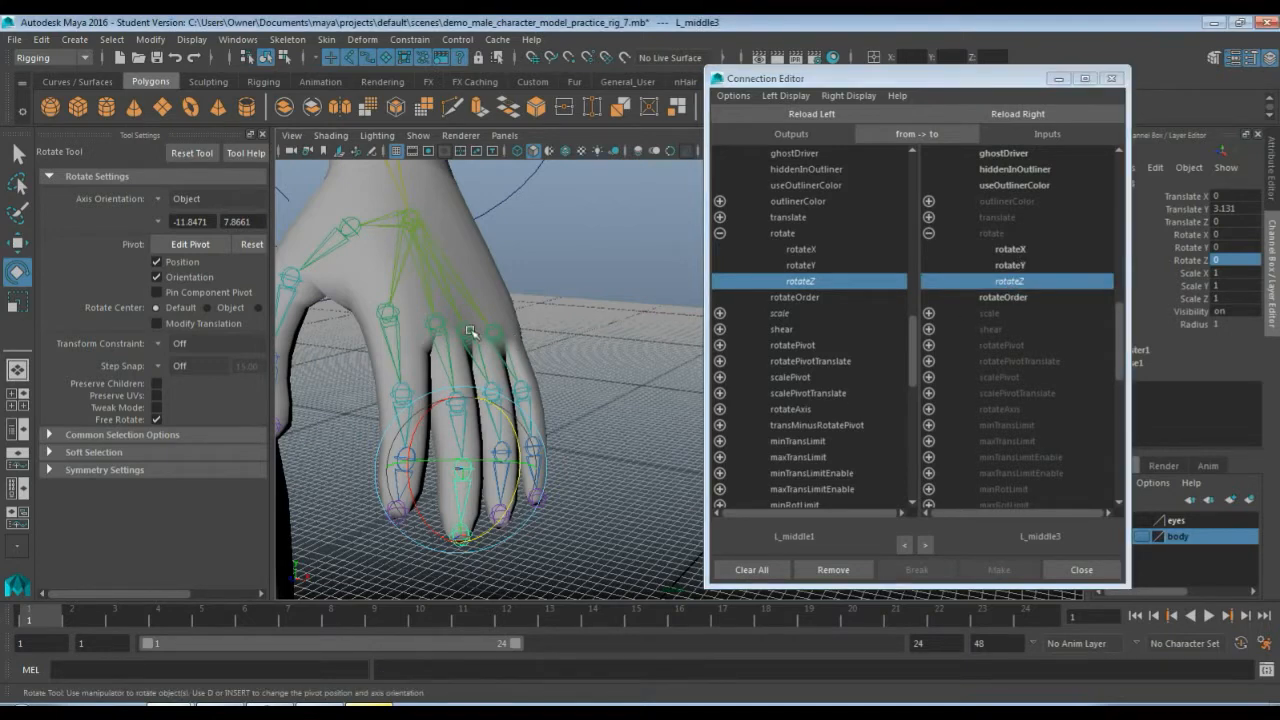
pyautogui.click(808, 114)
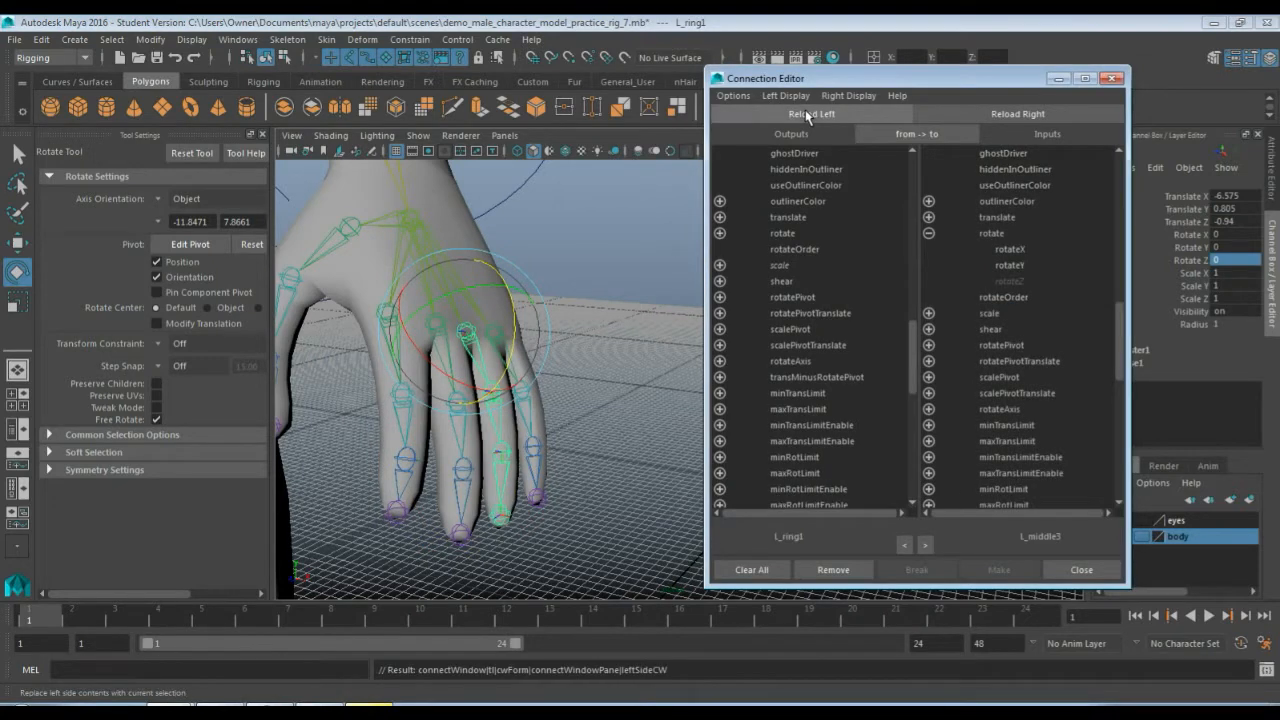
pyautogui.press('q')
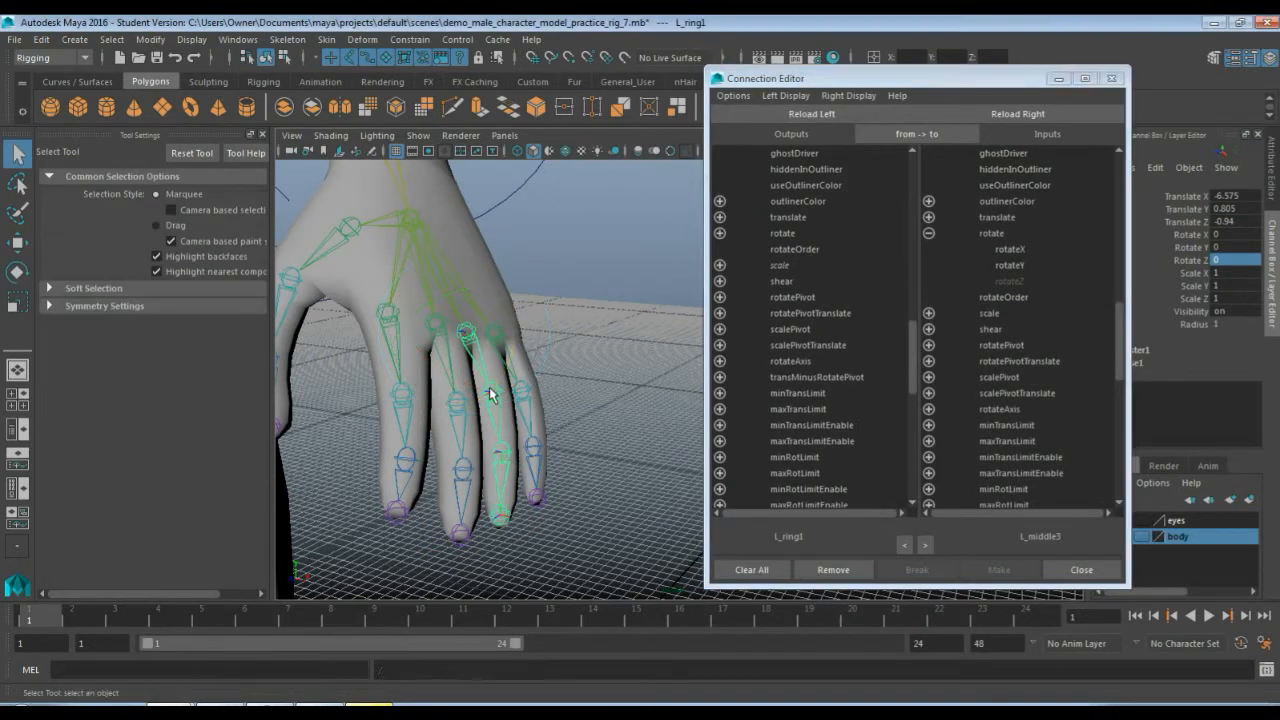
pyautogui.click(490, 393)
pyautogui.click(1018, 114)
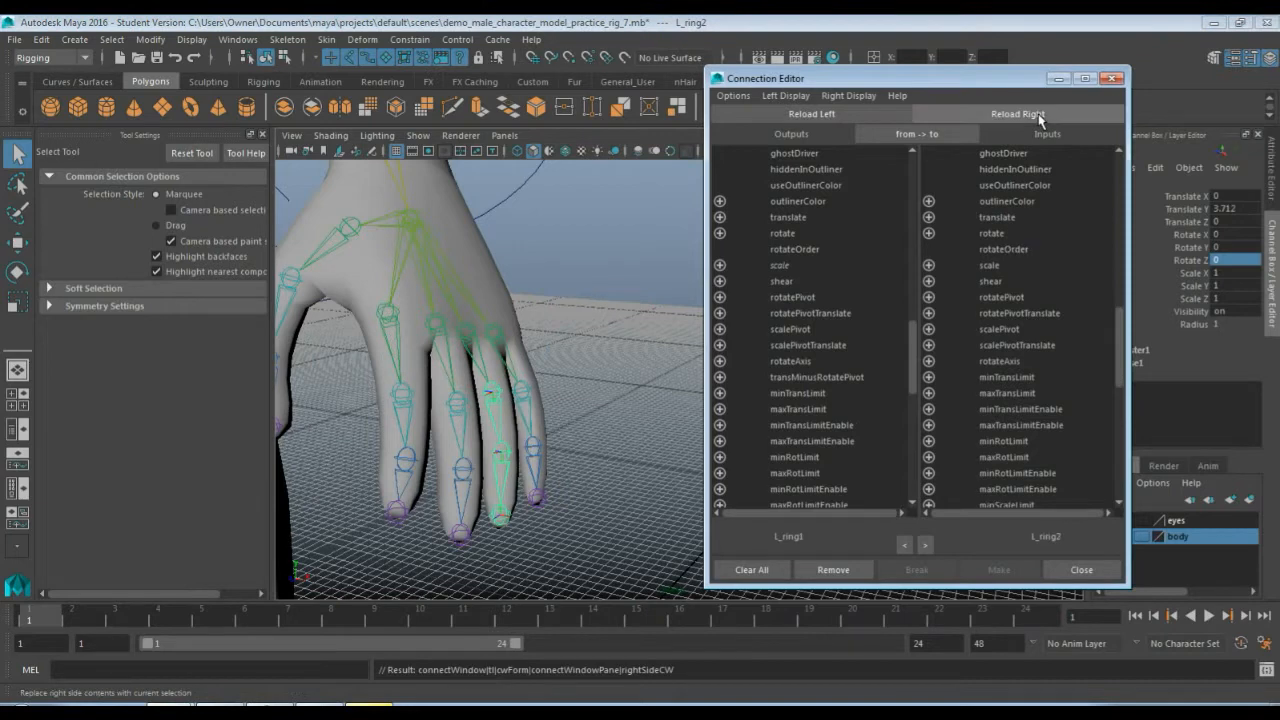
# Expand the rotate attributes of both ring joints and connect L_ring1's rotateZ to L_ring2's rotateZ.
pyautogui.click(719, 233)
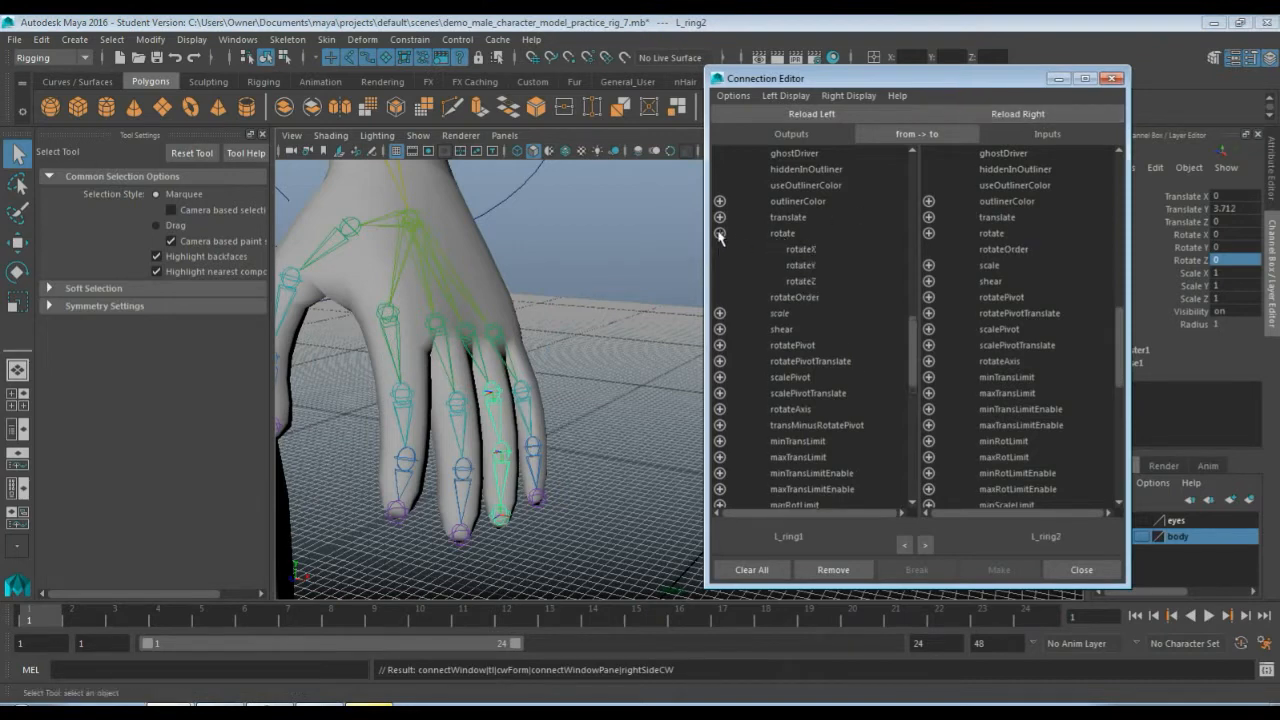
pyautogui.click(801, 281)
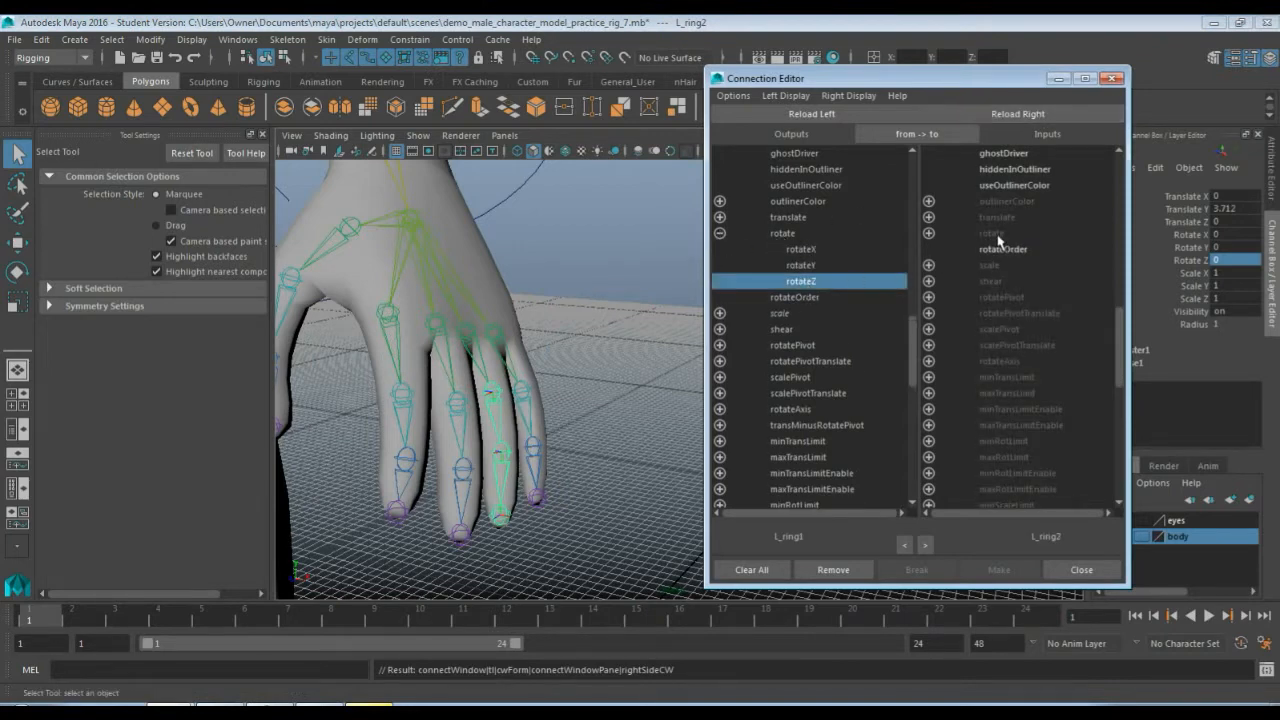
pyautogui.click(928, 233)
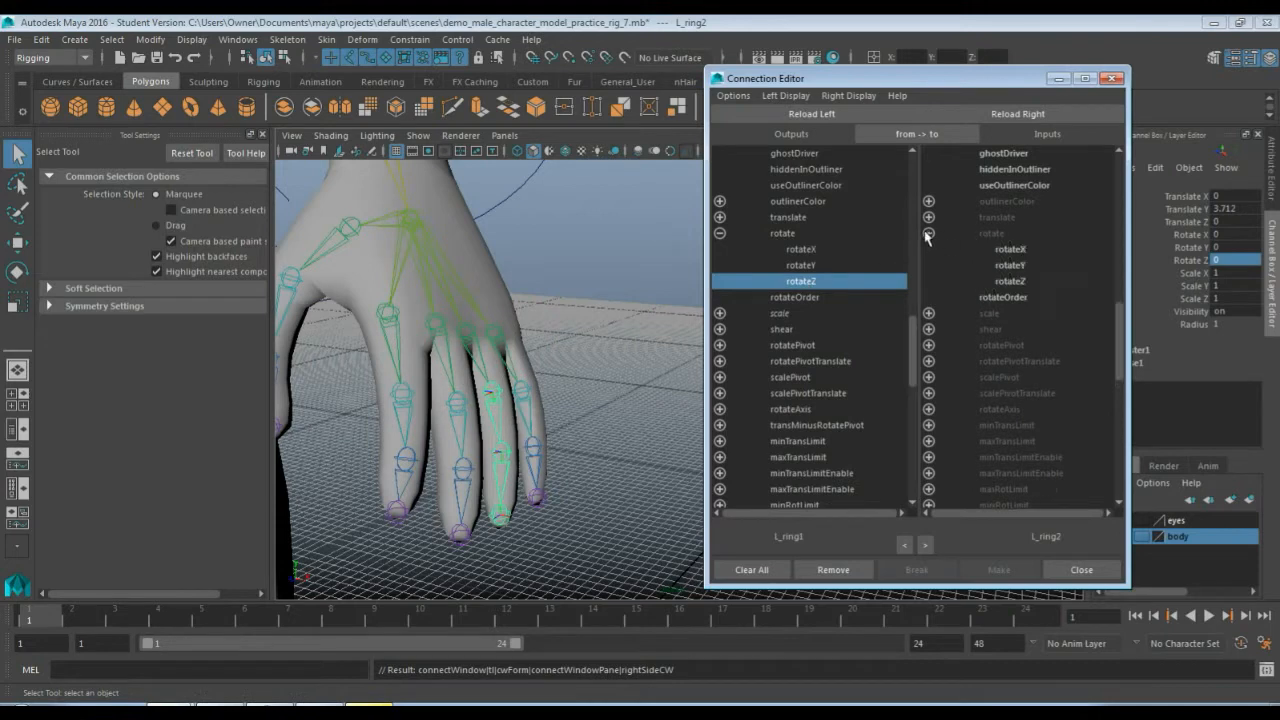
pyautogui.click(1009, 283)
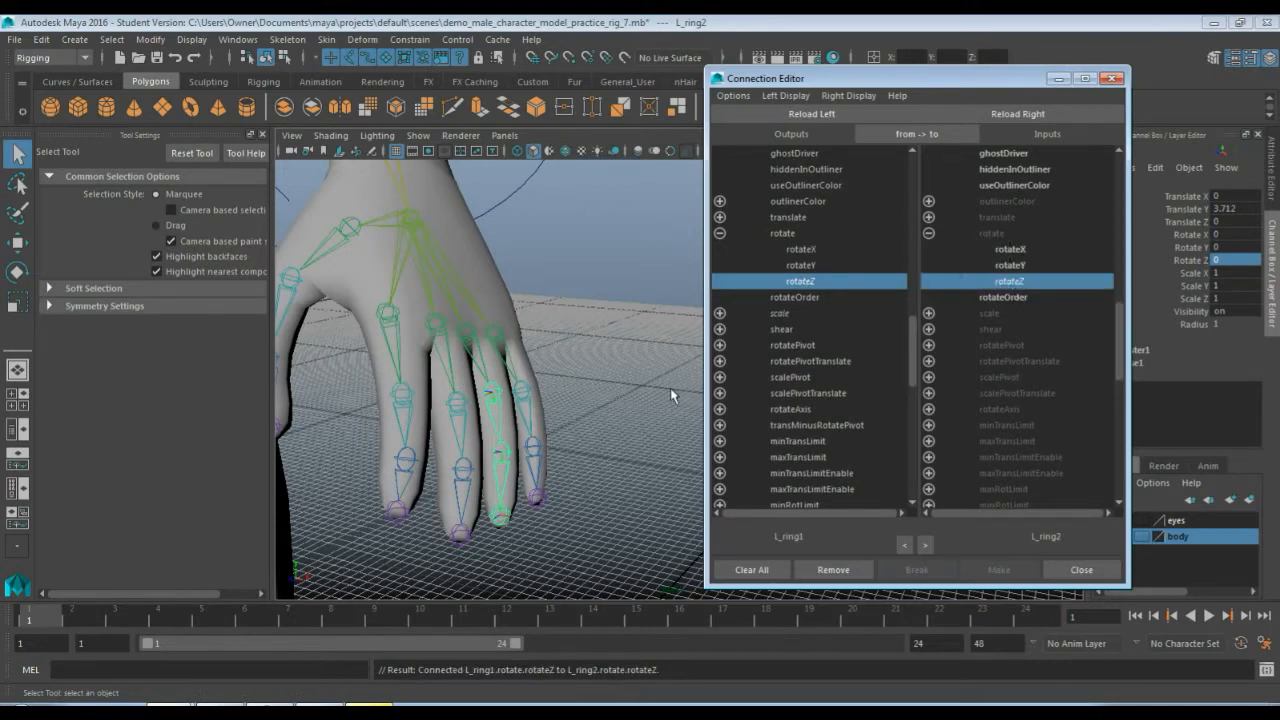
# Load the L_ring3 joint as the input node and connect L_ring1's rotateZ to its rotateZ.
pyautogui.click(502, 460)
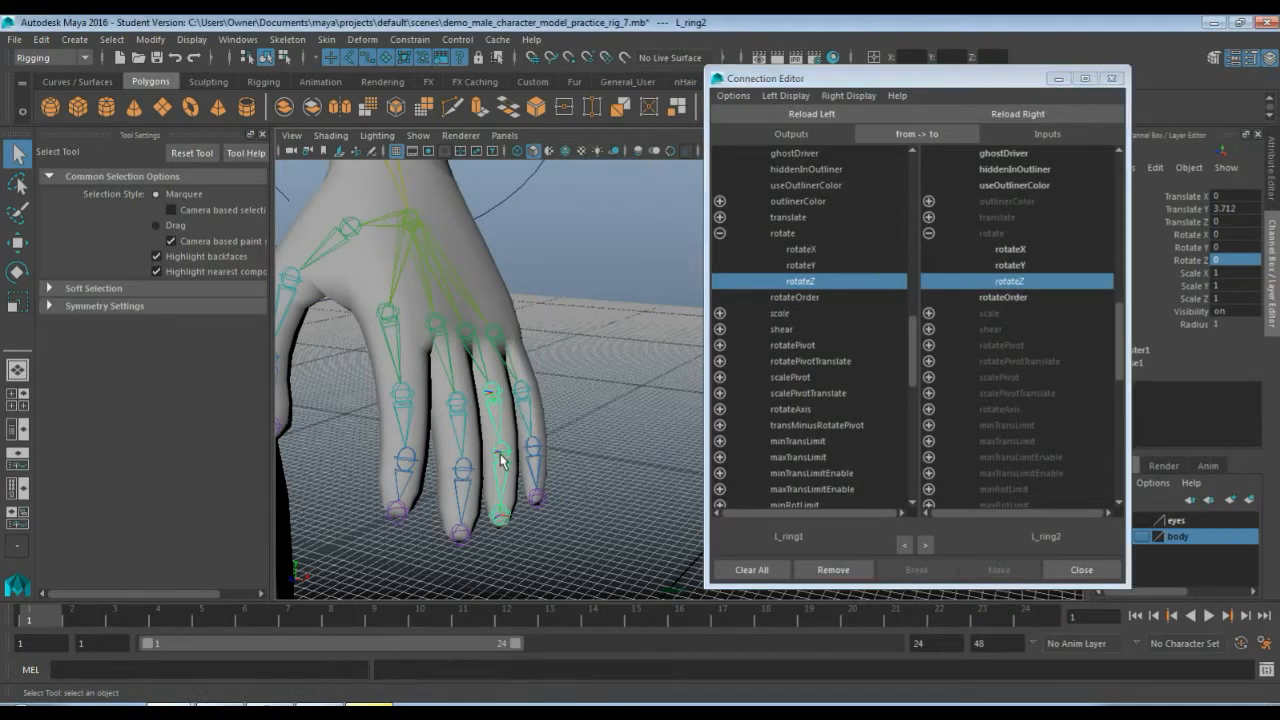
pyautogui.click(1063, 114)
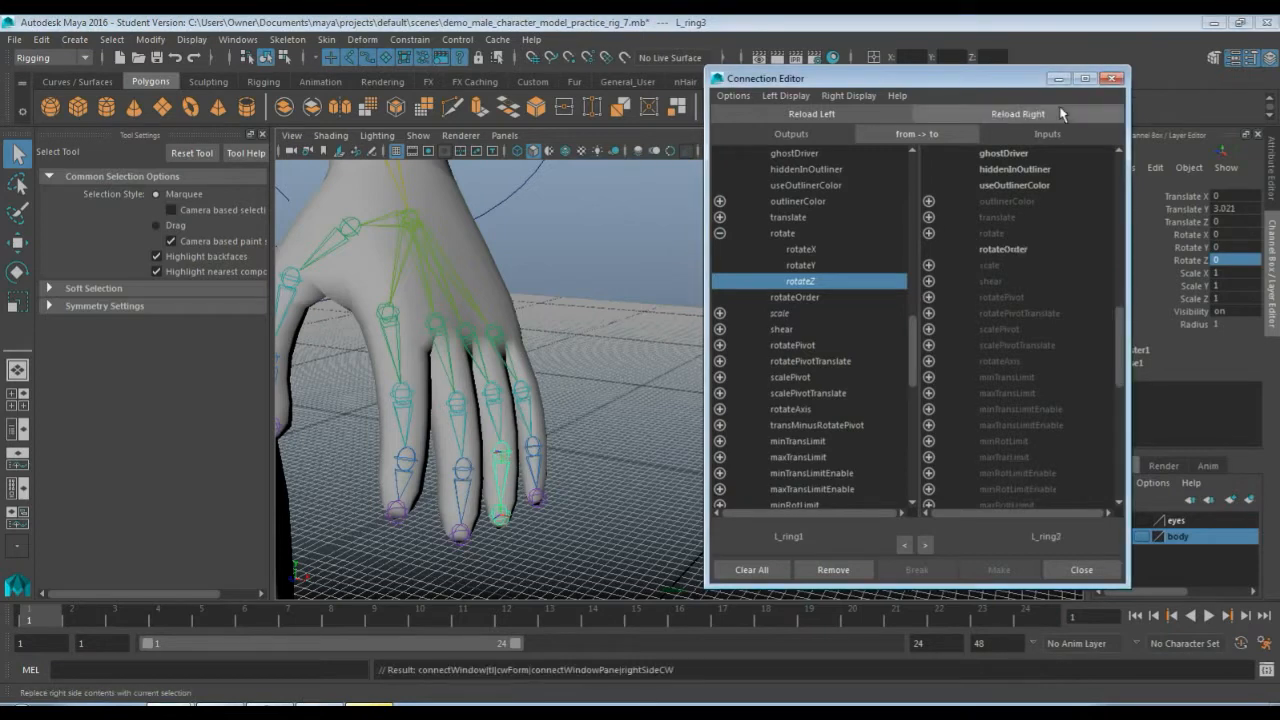
pyautogui.click(929, 233)
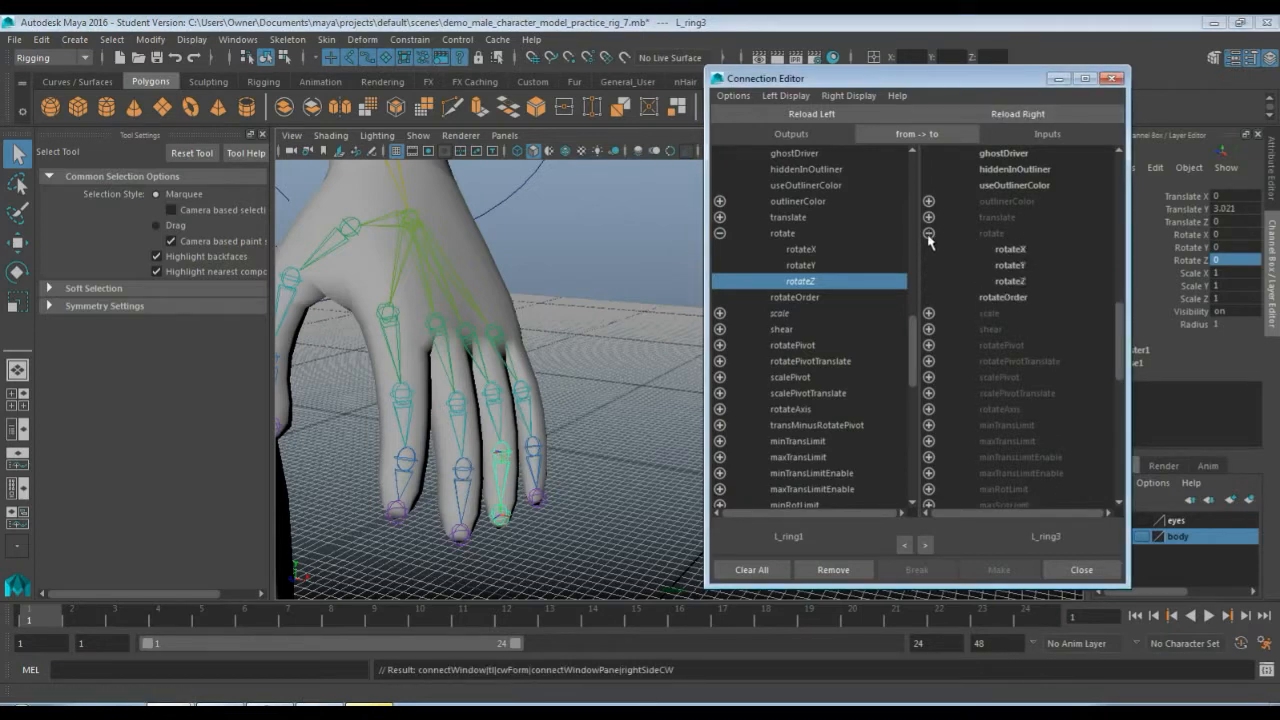
pyautogui.click(1010, 281)
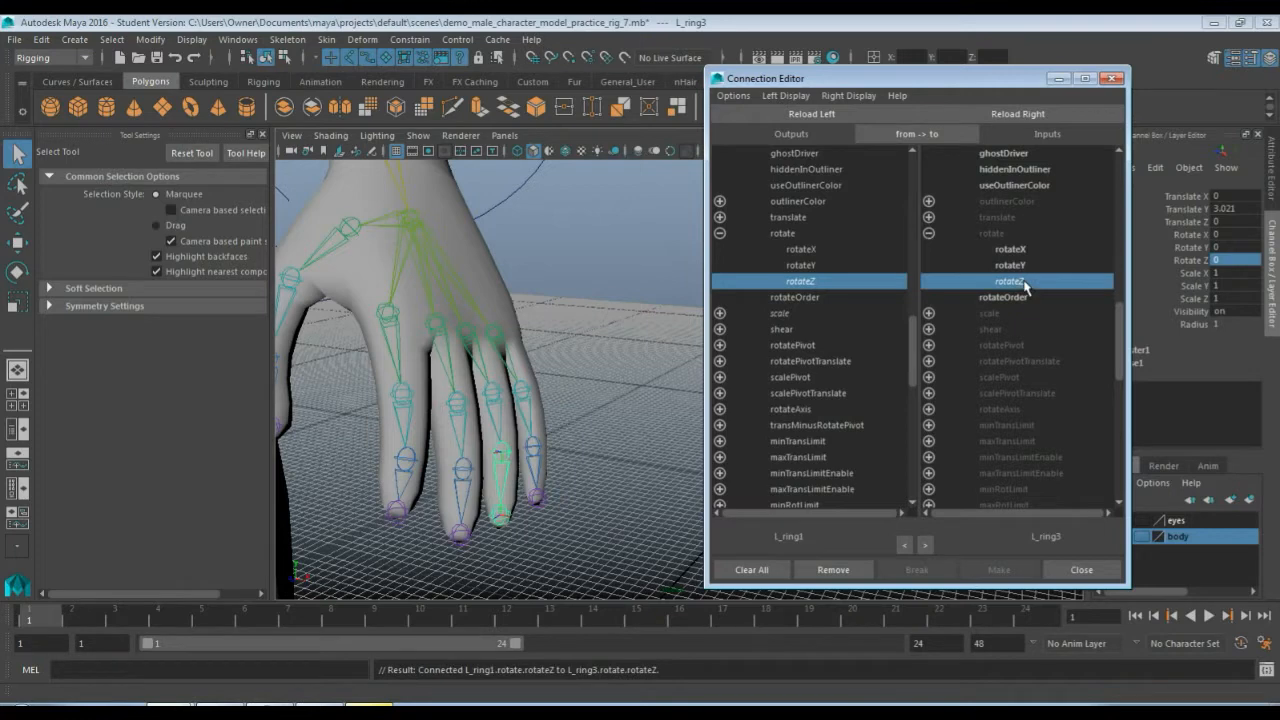
# Test-rotate the L_ring1 joint about Z to about 6.1 degrees and reset its Rotate Z to 0.
pyautogui.click(470, 332)
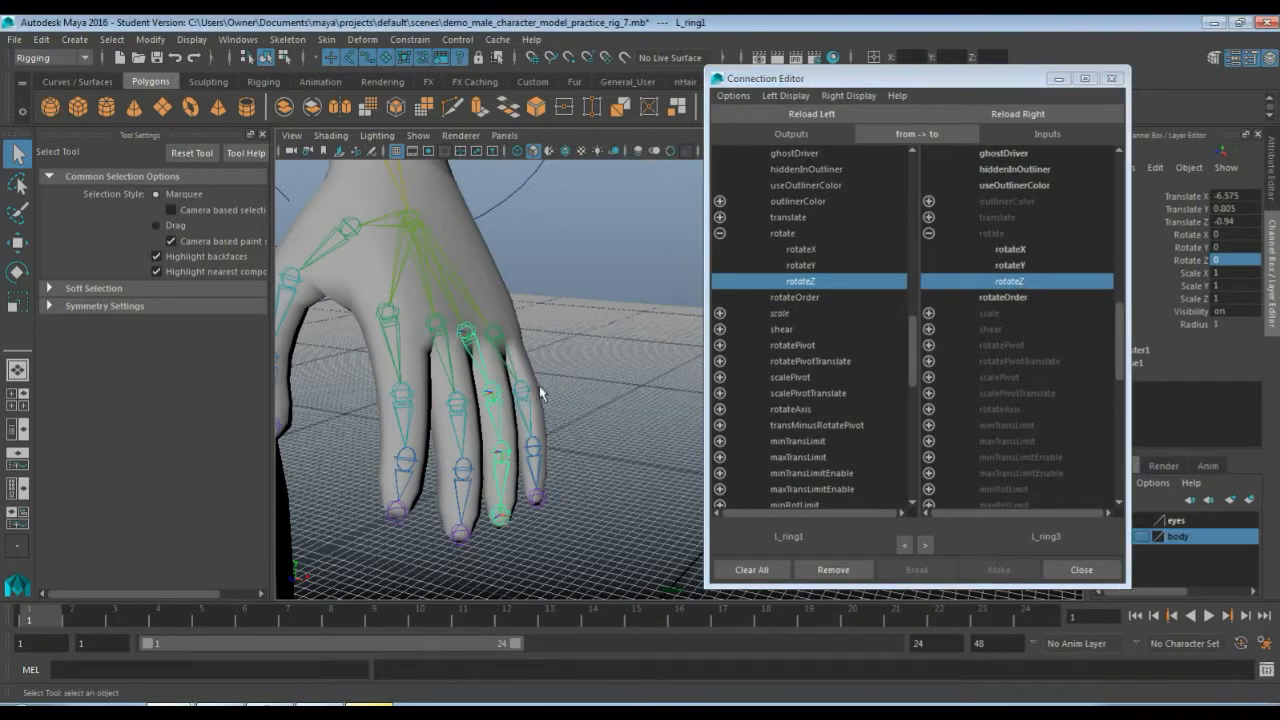
pyautogui.press('e')
pyautogui.moveTo(516, 318); pyautogui.dragTo(600, 363)
pyautogui.click(1243, 260)
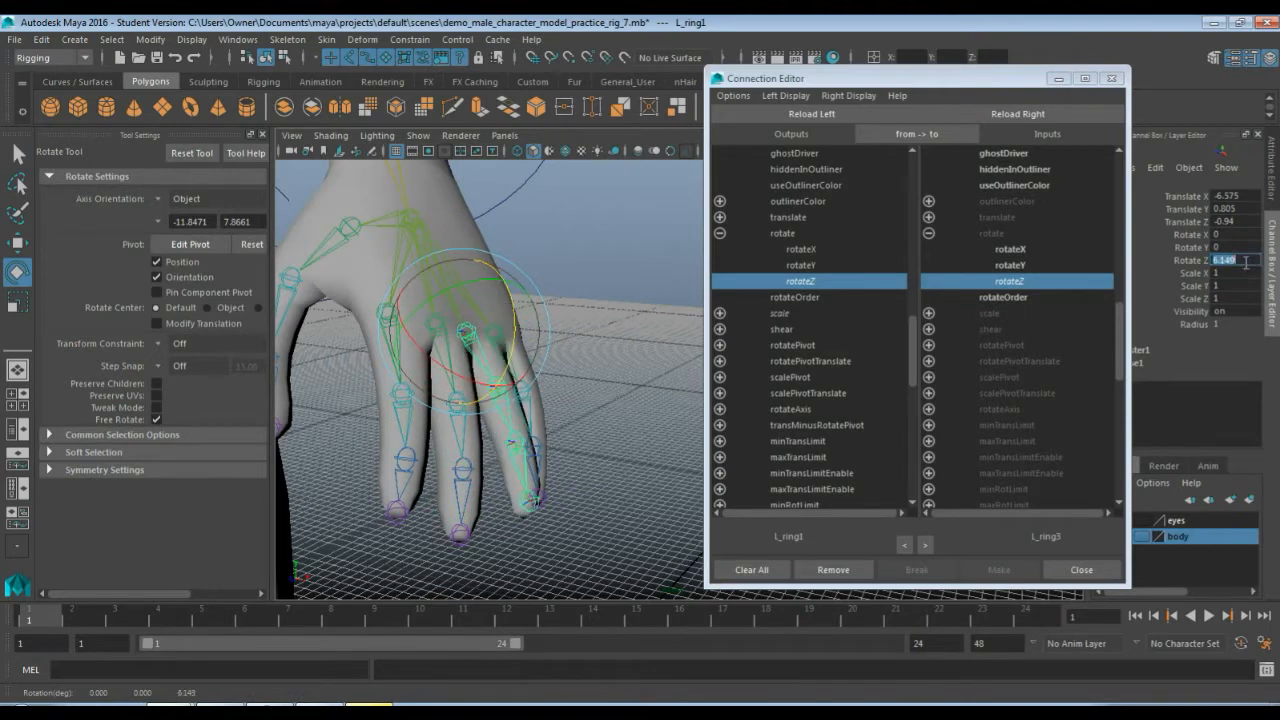
pyautogui.write('0')
pyautogui.press('Return')
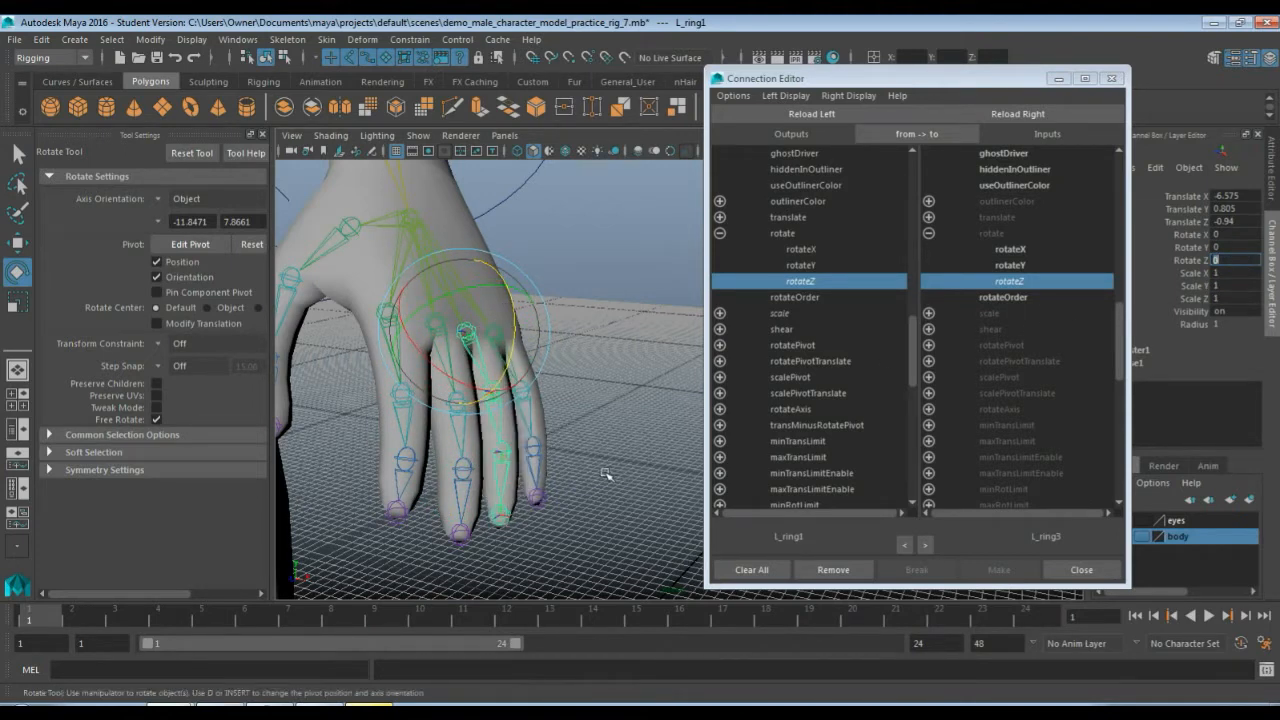
# Load the L_pinky1 joint as the output node in the Connection Editor and select its rotateZ as the source attribute.
pyautogui.moveTo(606, 471)
pyautogui.keyDown('alt'); pyautogui.mouseDown()
pyautogui.moveTo(576, 476)
pyautogui.moveTo(618, 468)
pyautogui.mouseUp(); pyautogui.keyUp('alt')
pyautogui.keyDown('alt'); pyautogui.moveTo(618, 468); pyautogui.dragTo(555, 469, button='middle'); pyautogui.keyUp('alt')
pyautogui.keyDown('alt'); pyautogui.moveTo(555, 469); pyautogui.dragTo(430, 510); pyautogui.keyUp('alt')
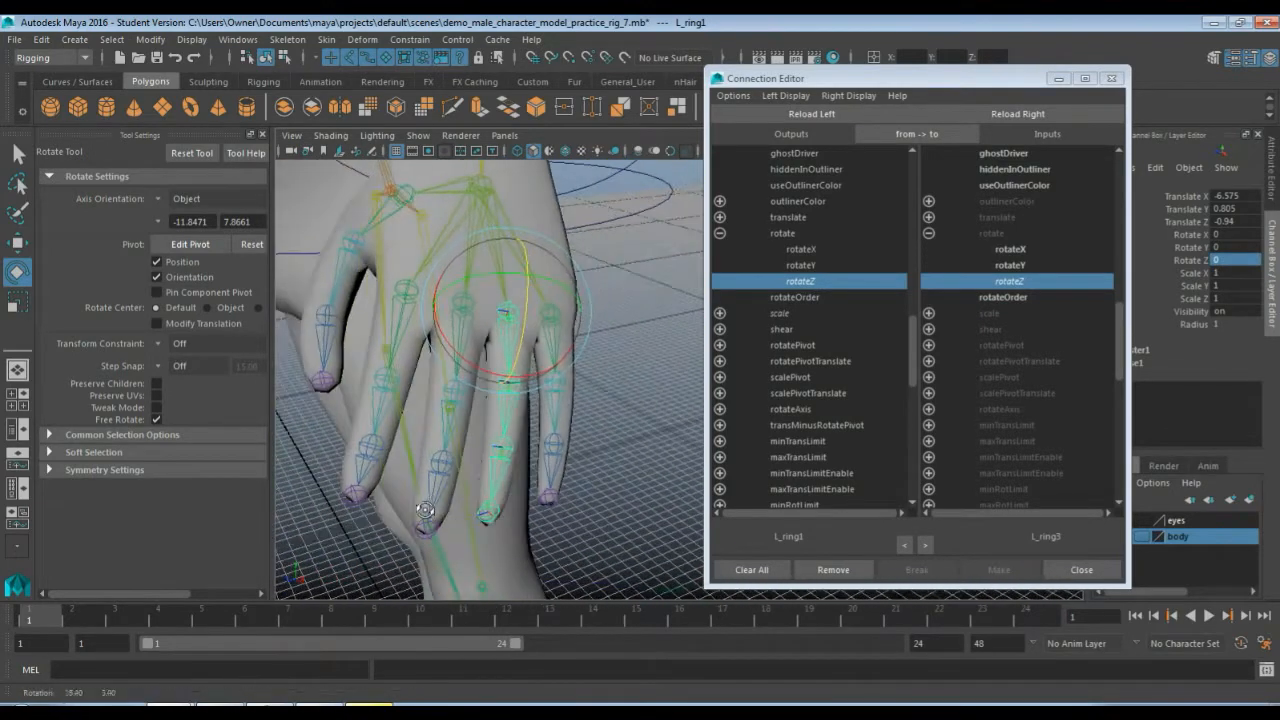
pyautogui.press('q')
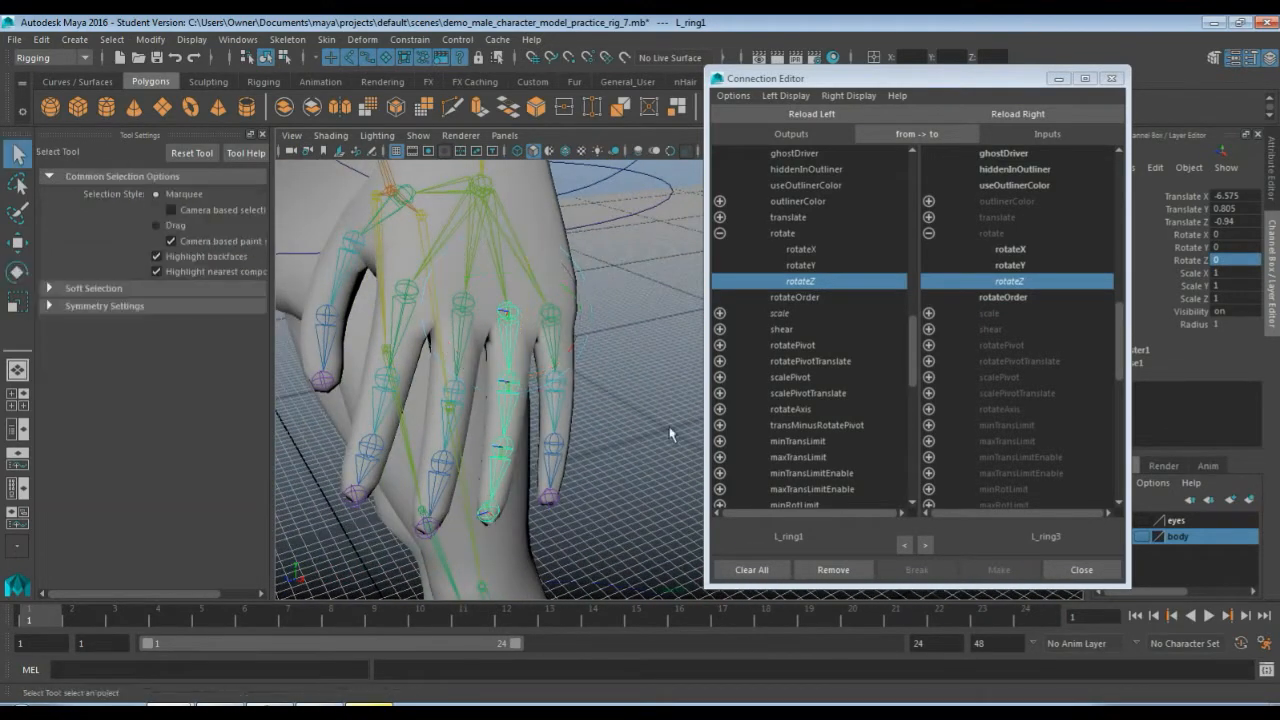
pyautogui.click(554, 320)
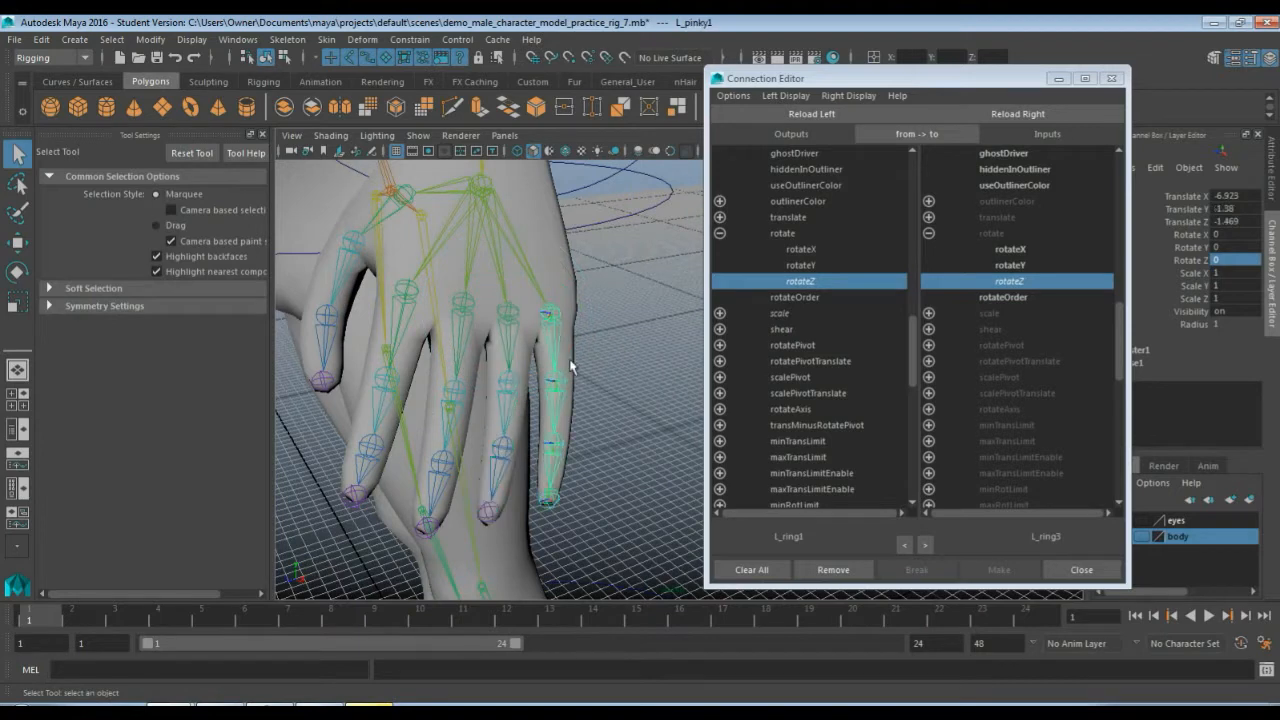
pyautogui.click(810, 114)
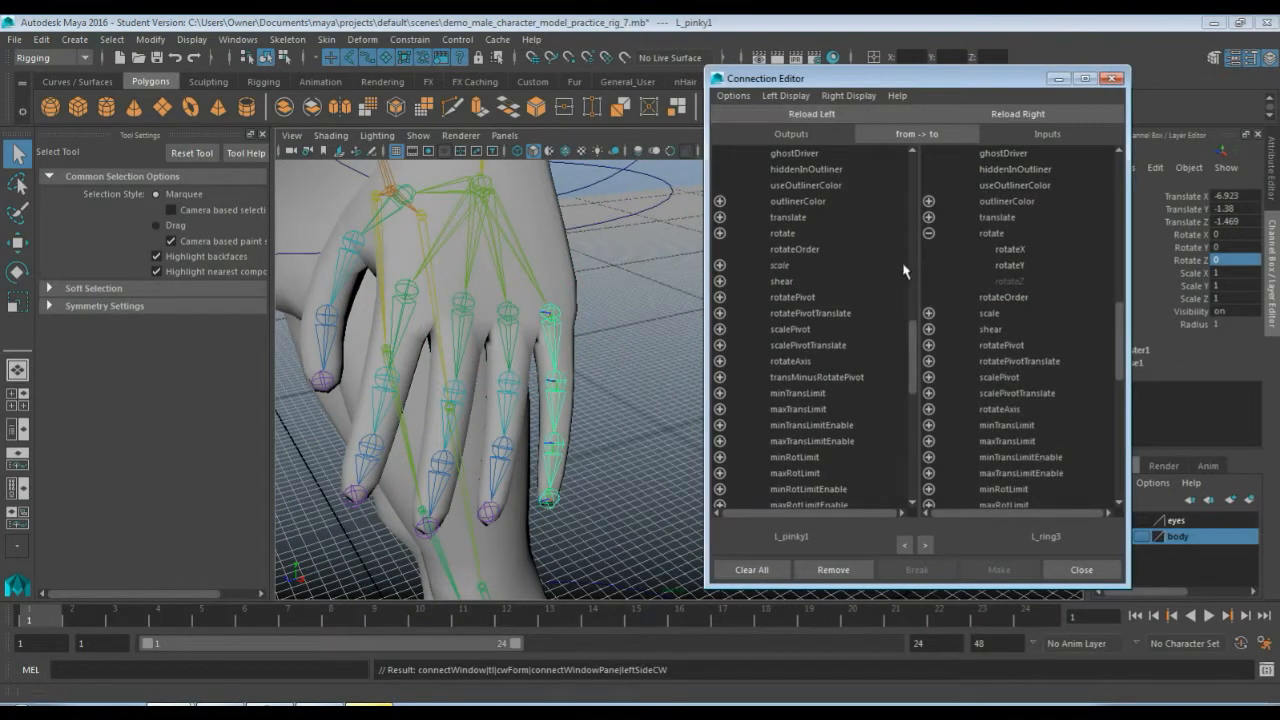
pyautogui.click(719, 233)
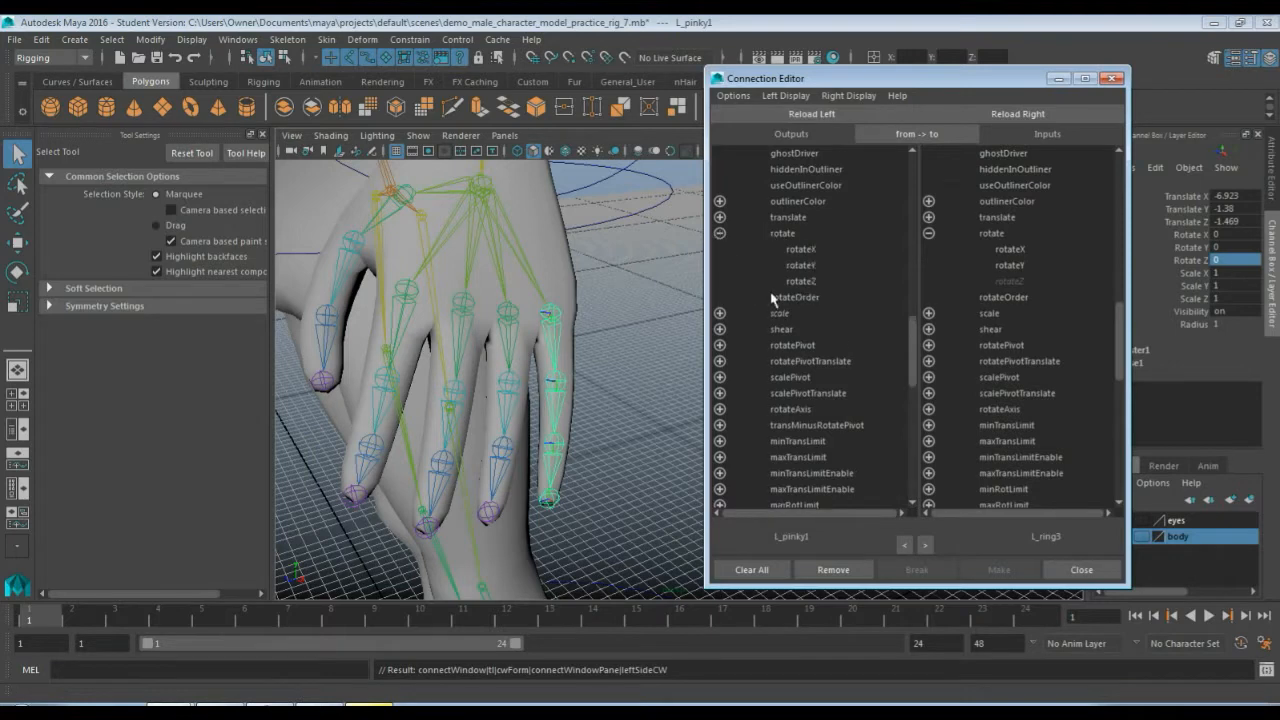
pyautogui.click(803, 282)
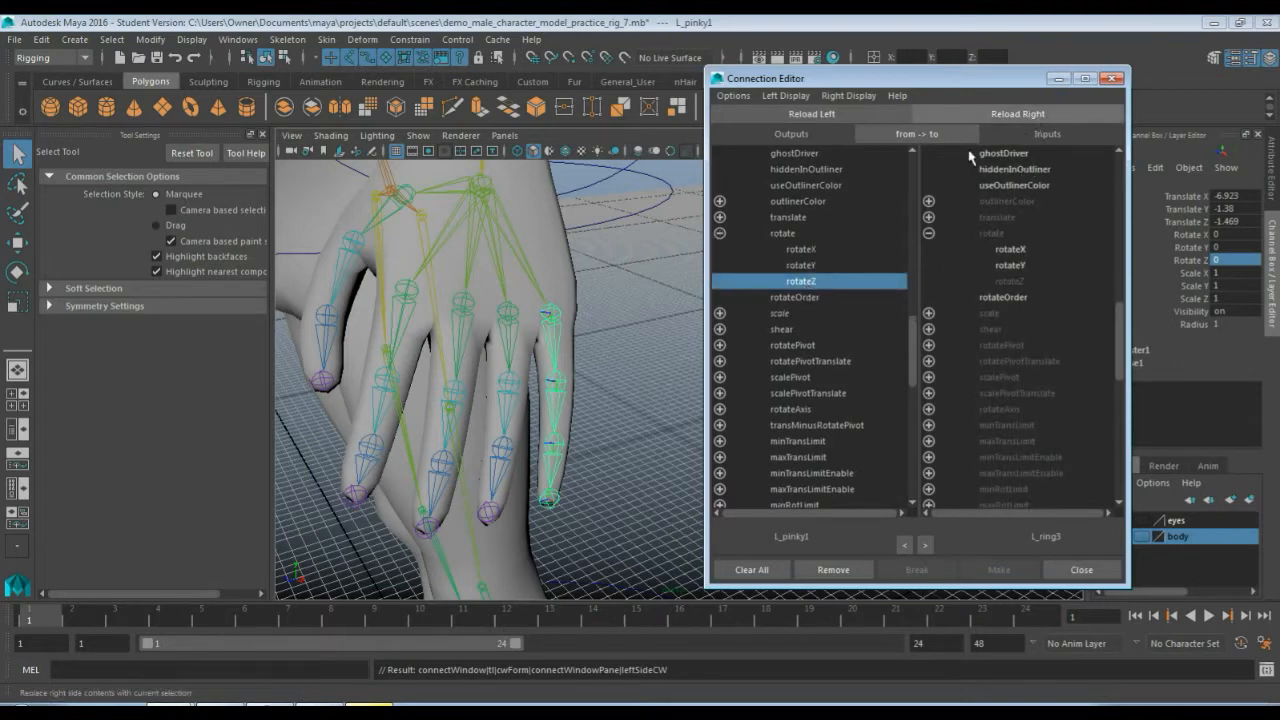
# Load the L_pinky2 joint as the input node and connect L_pinky1's rotateZ to its rotateZ.
pyautogui.click(552, 385)
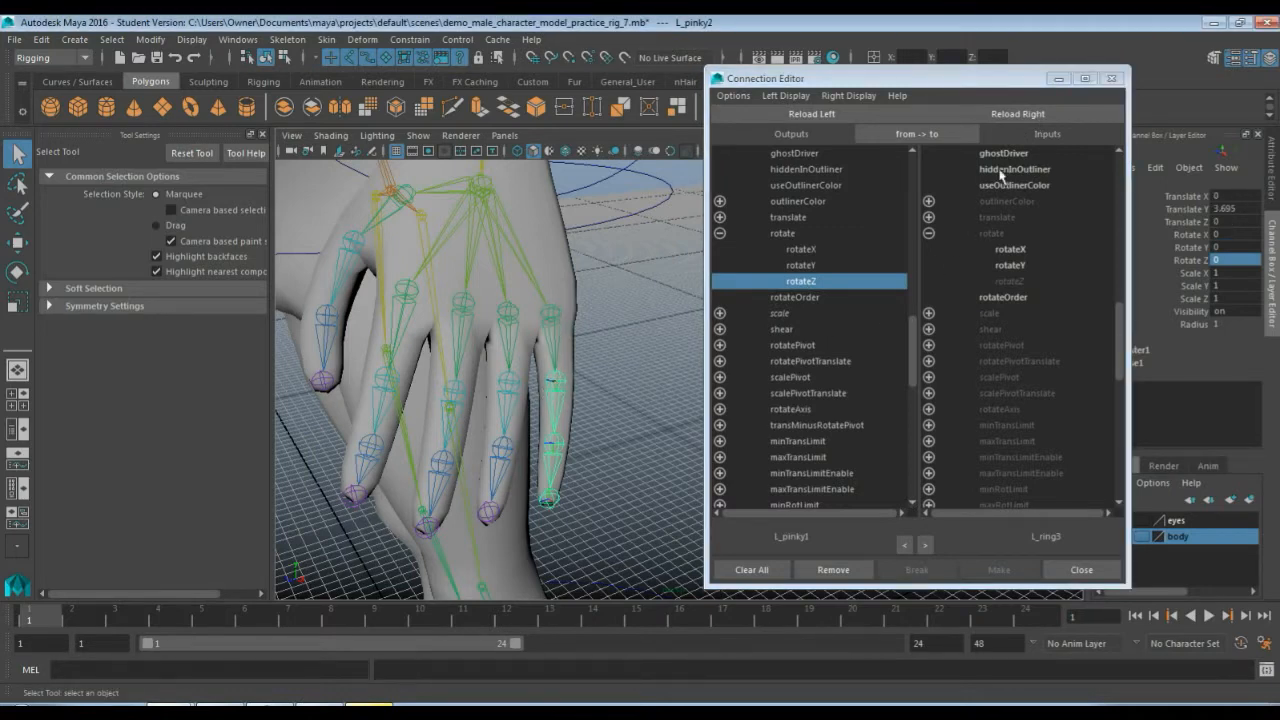
pyautogui.click(1030, 114)
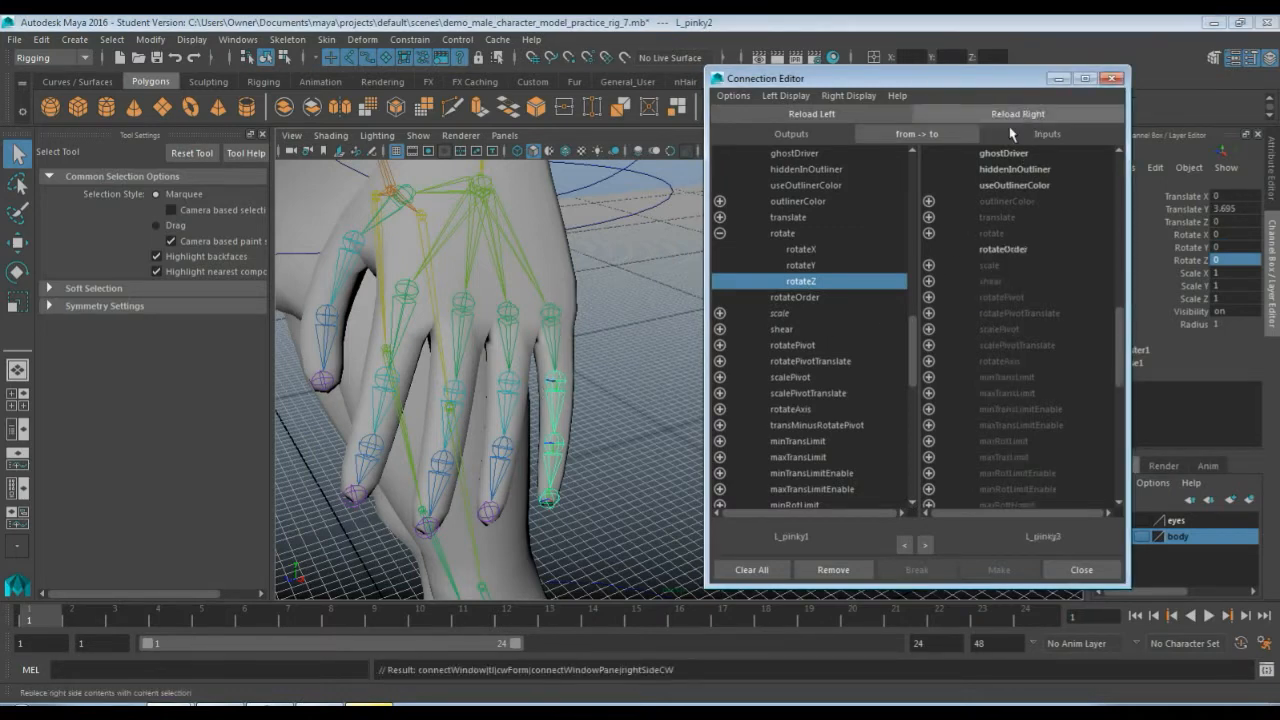
pyautogui.click(929, 233)
pyautogui.click(1009, 282)
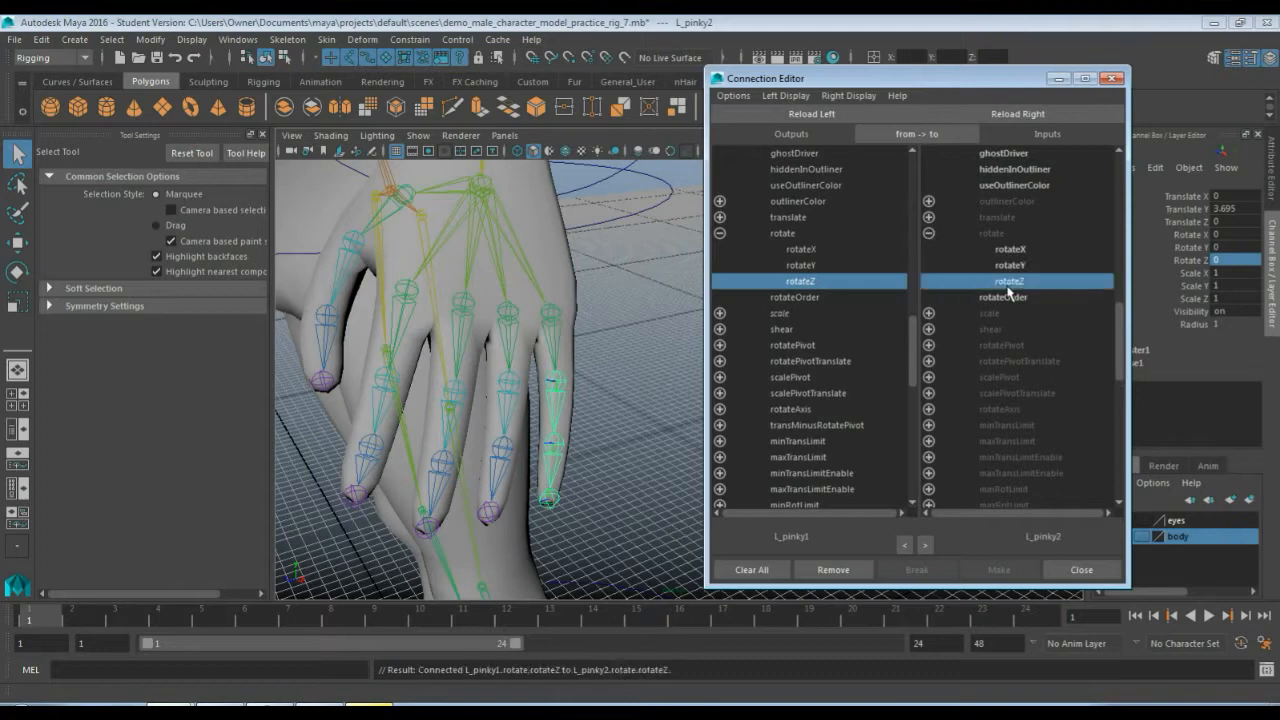
# Load the L_pinky3 joint as the input node and connect L_pinky1's rotateZ to its rotateZ.
pyautogui.click(557, 446)
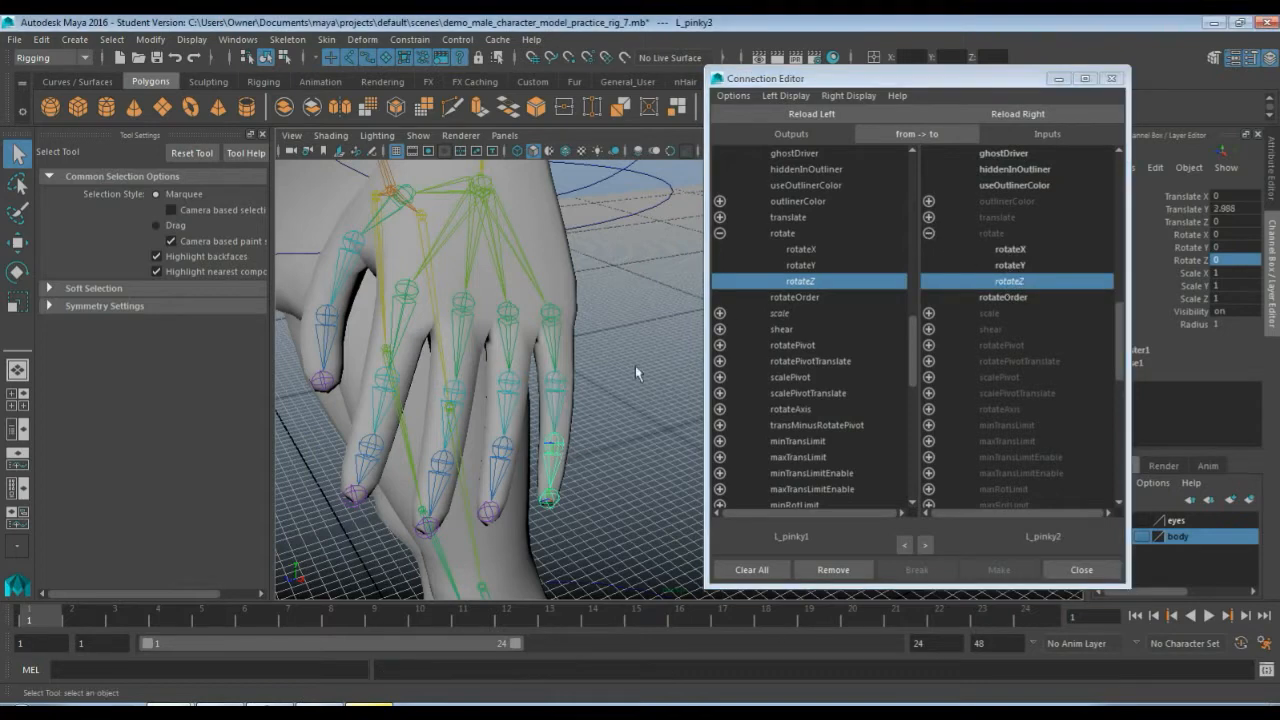
pyautogui.click(1000, 116)
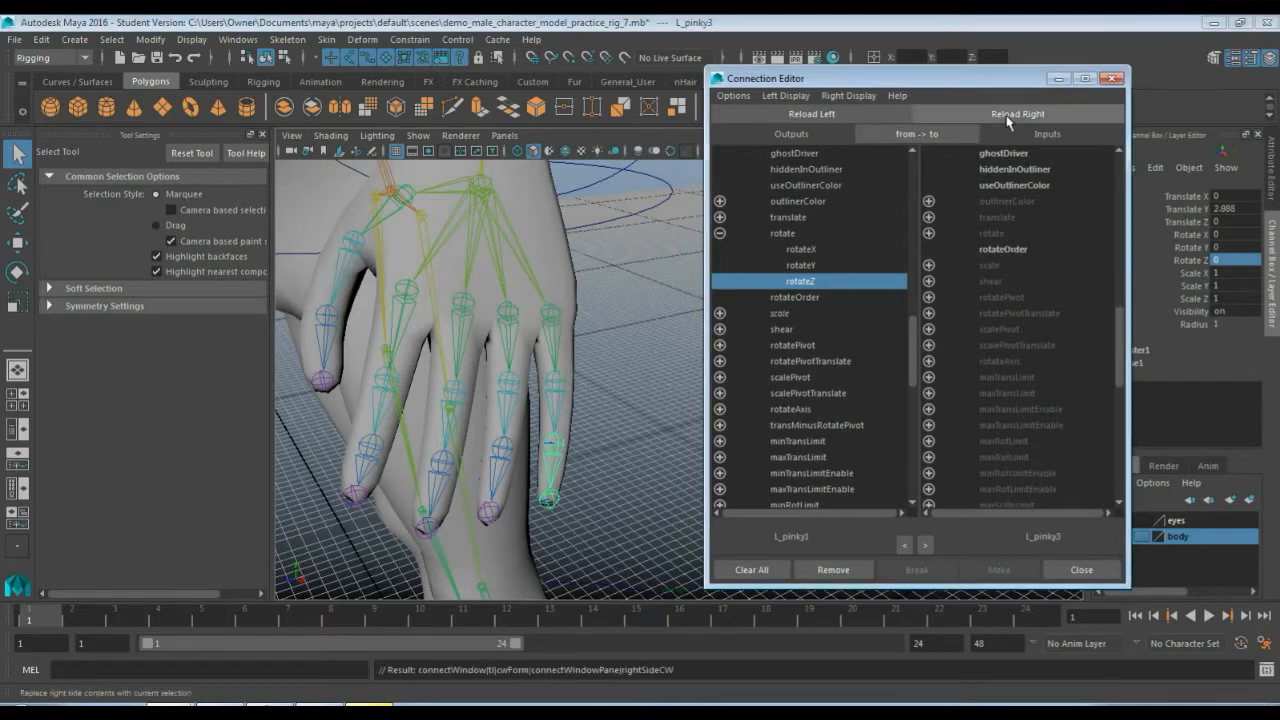
pyautogui.click(929, 234)
pyautogui.click(1009, 282)
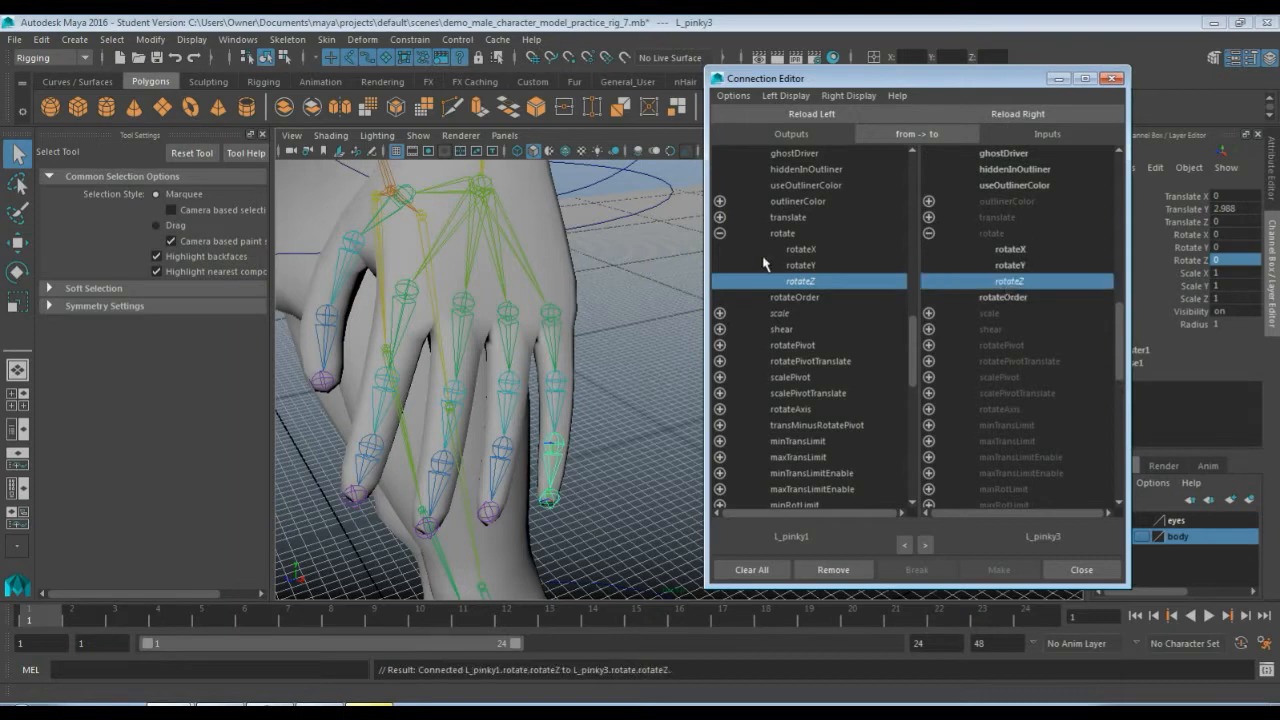
# Test-rotate the L_pinky1 joint about Z to about 13.3 degrees and reset its Rotate Z to 0.
pyautogui.click(560, 365)
pyautogui.press('e')
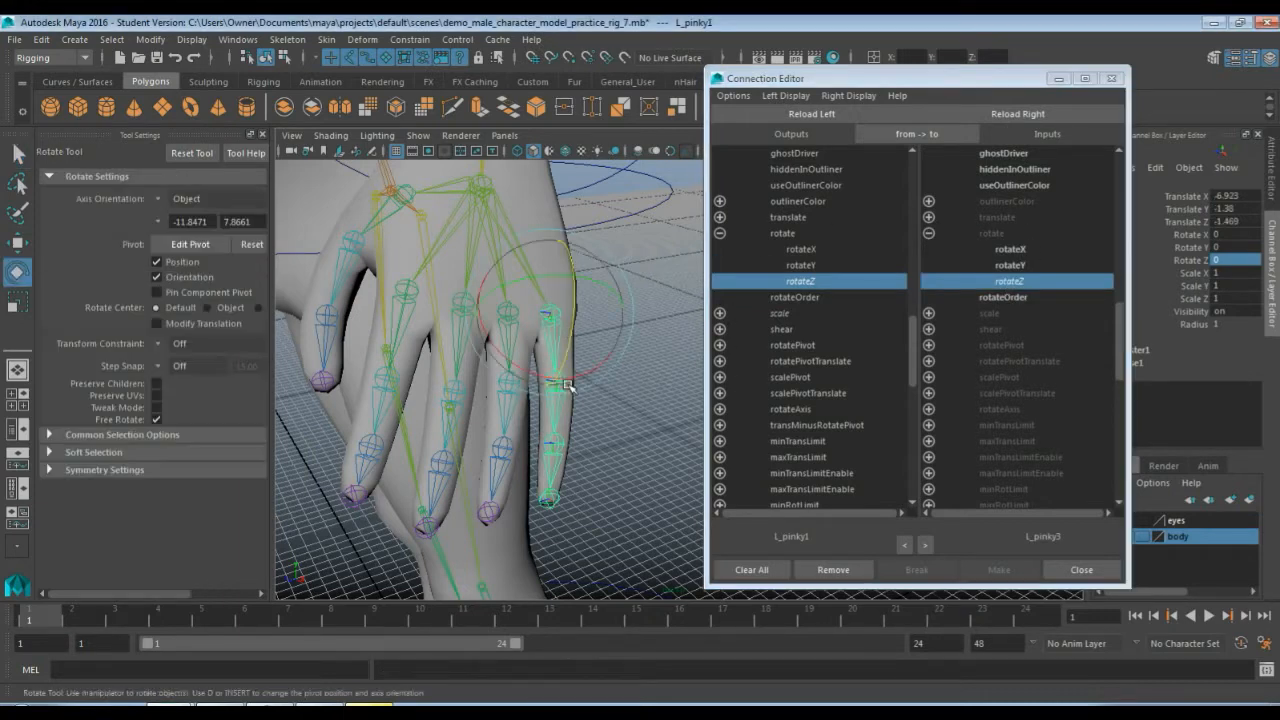
pyautogui.moveTo(575, 313); pyautogui.dragTo(581, 390)
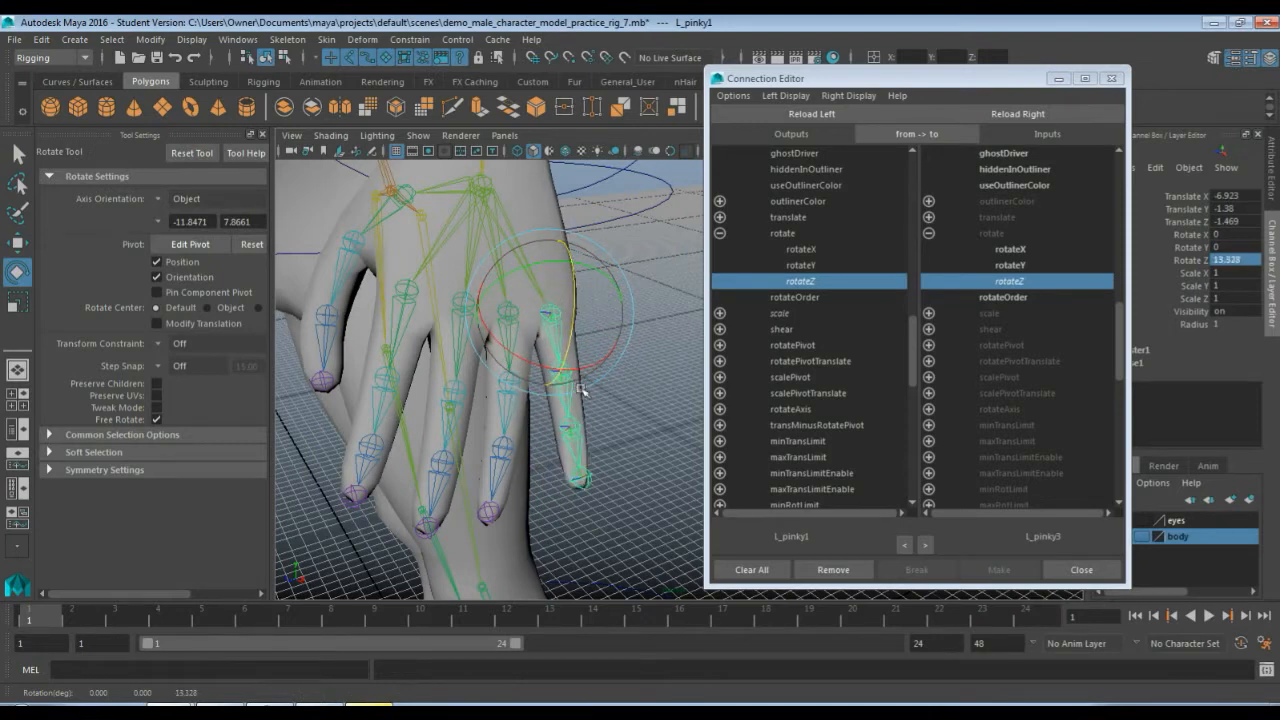
pyautogui.click(1226, 259)
pyautogui.write('0')
pyautogui.press('Return')
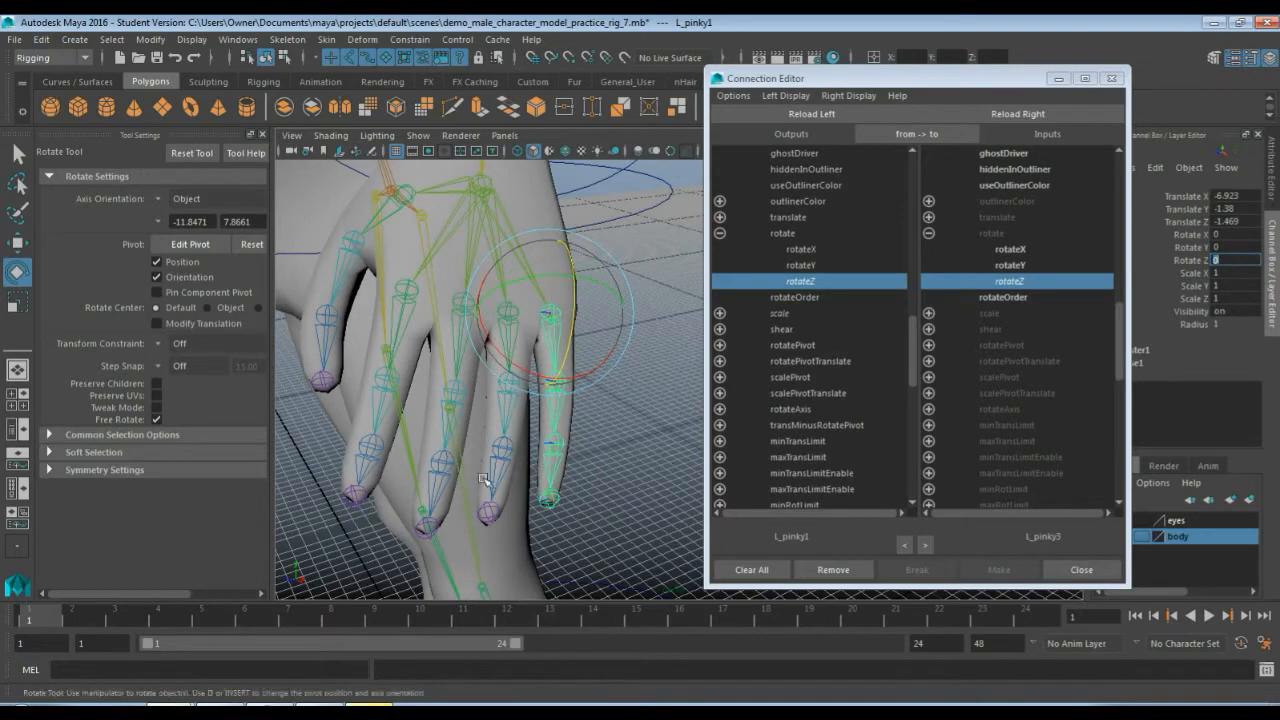
pyautogui.keyDown('alt'); pyautogui.moveTo(460, 476); pyautogui.dragTo(522, 480); pyautogui.keyUp('alt')
pyautogui.keyDown('alt'); pyautogui.moveTo(490, 482); pyautogui.dragTo(657, 449, button='middle'); pyautogui.keyUp('alt')
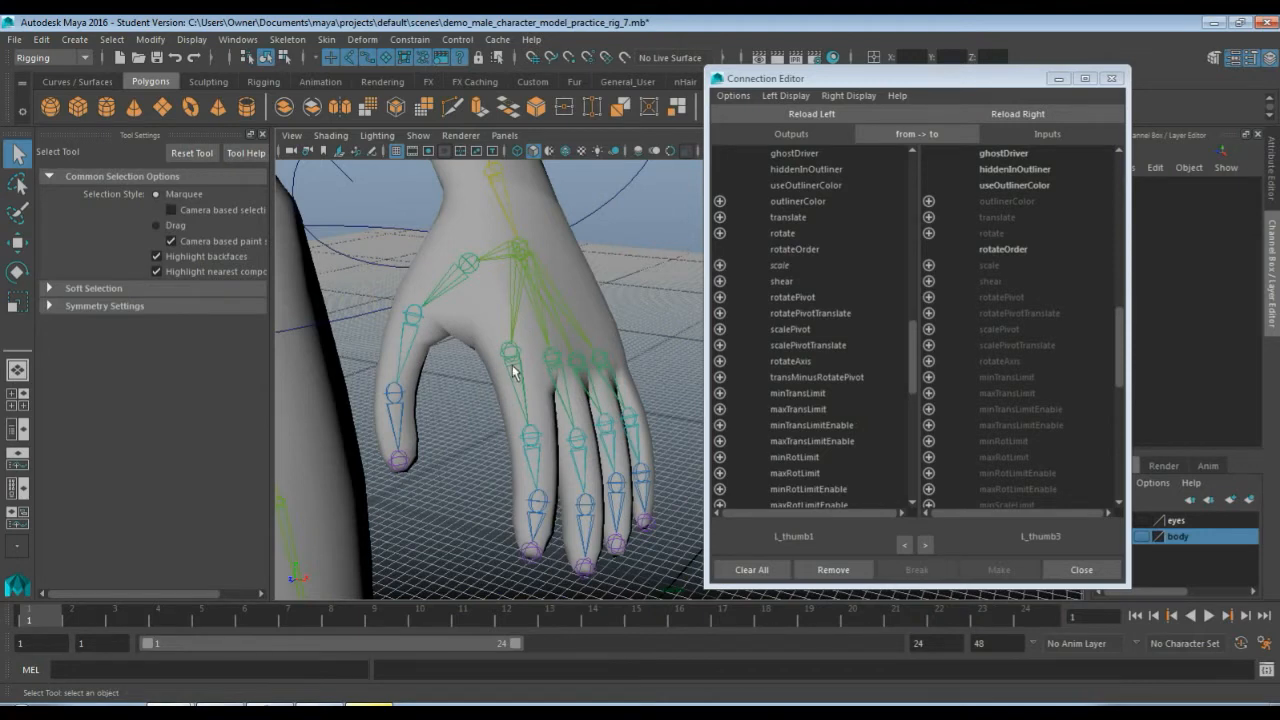
# Select the first joints of the left index, middle, ring and pinky fingers together and rotate them about Z to about -71 degrees.
pyautogui.click(544, 396)
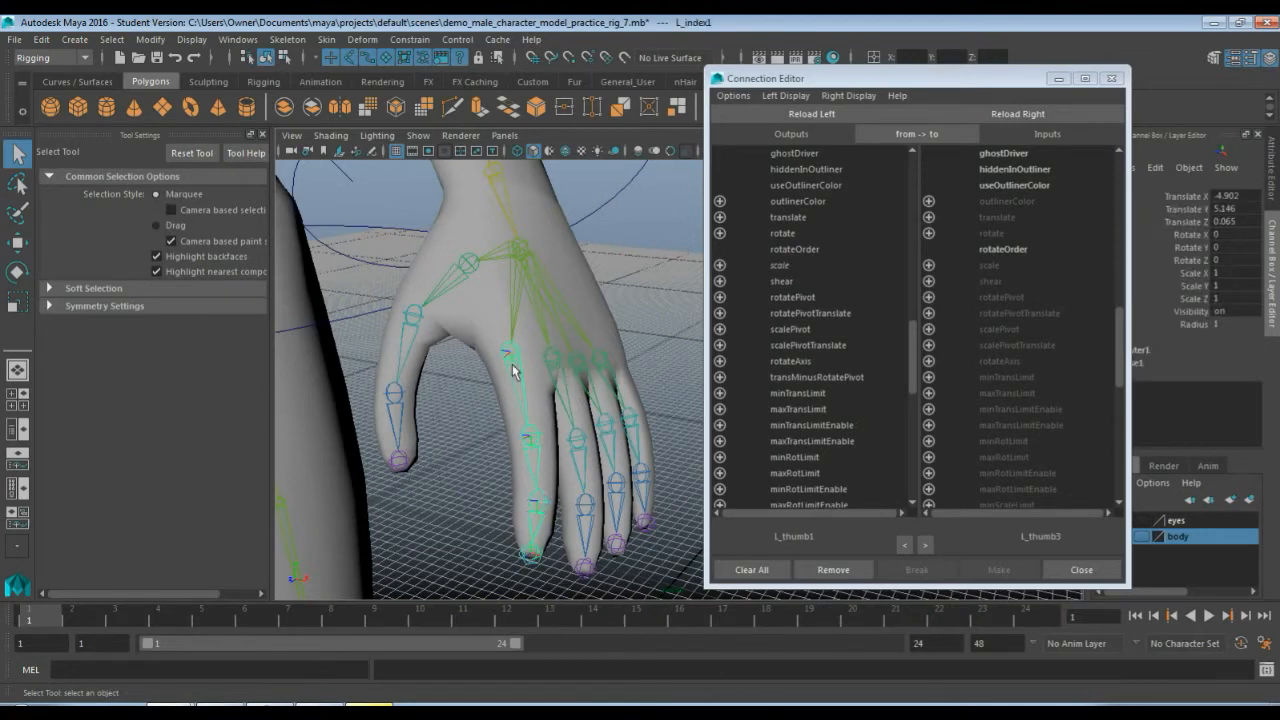
pyautogui.click(555, 366)
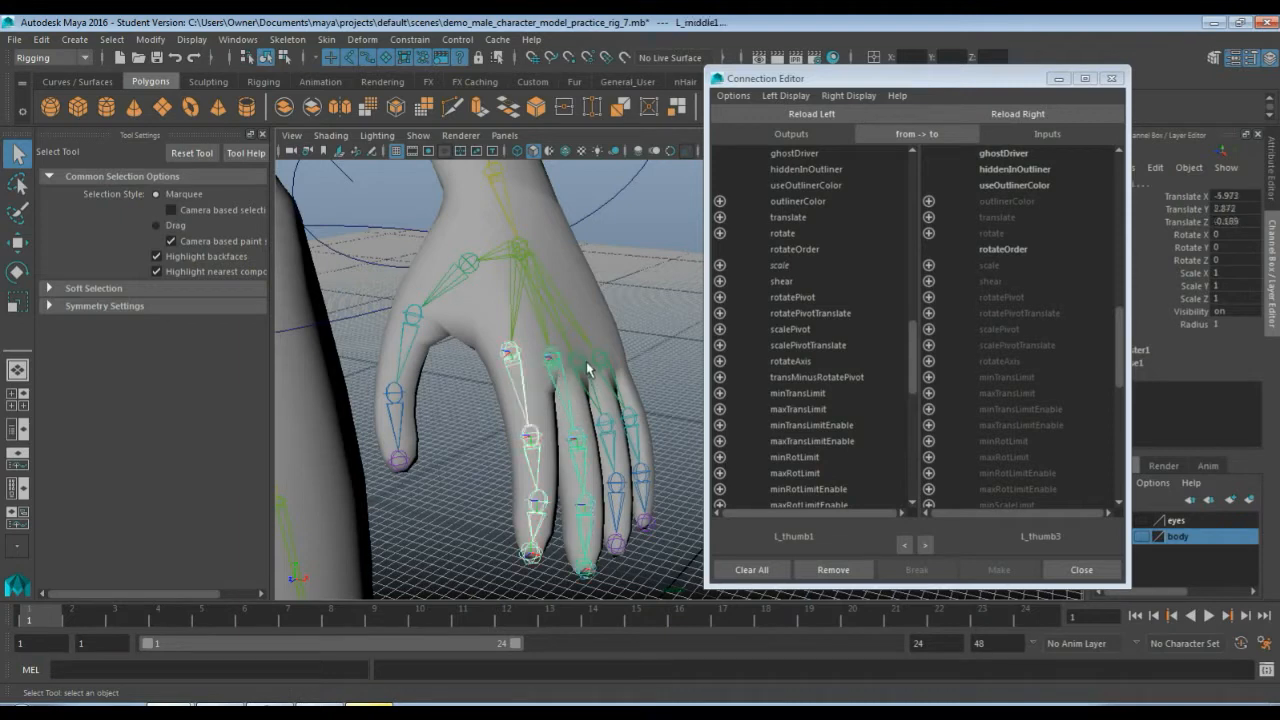
pyautogui.click(586, 365)
pyautogui.click(603, 360)
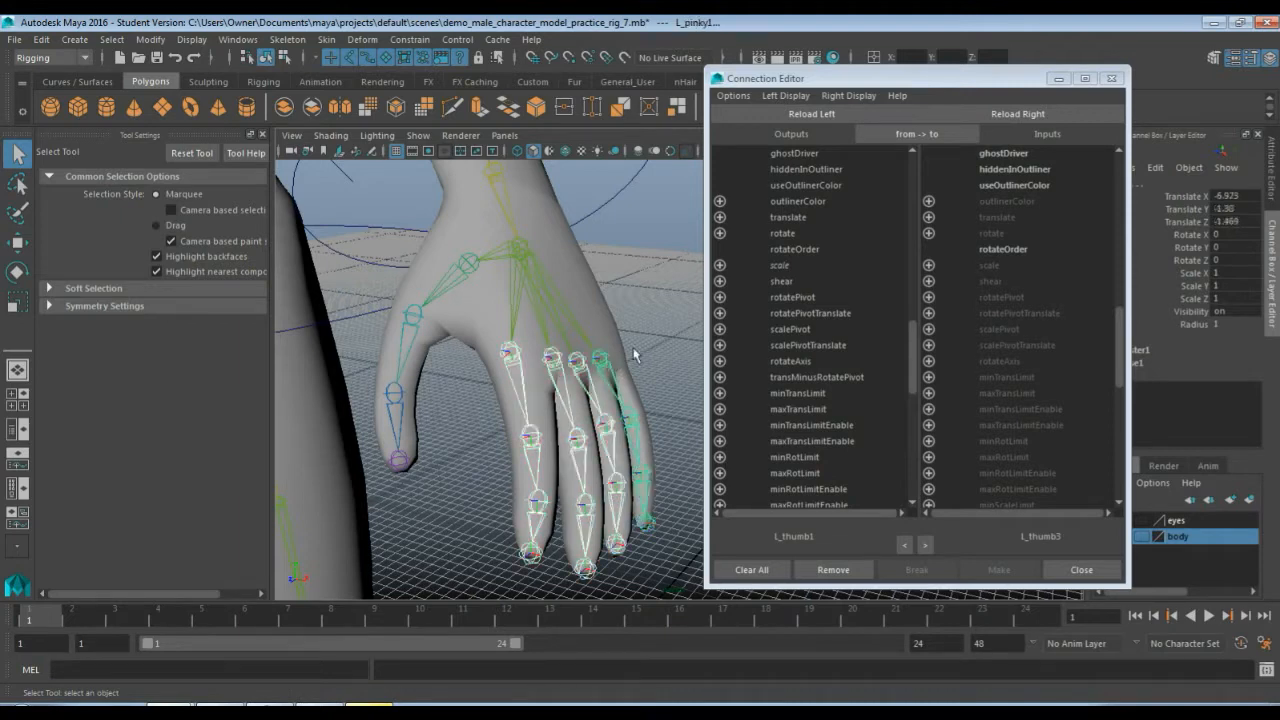
pyautogui.click(1190, 262)
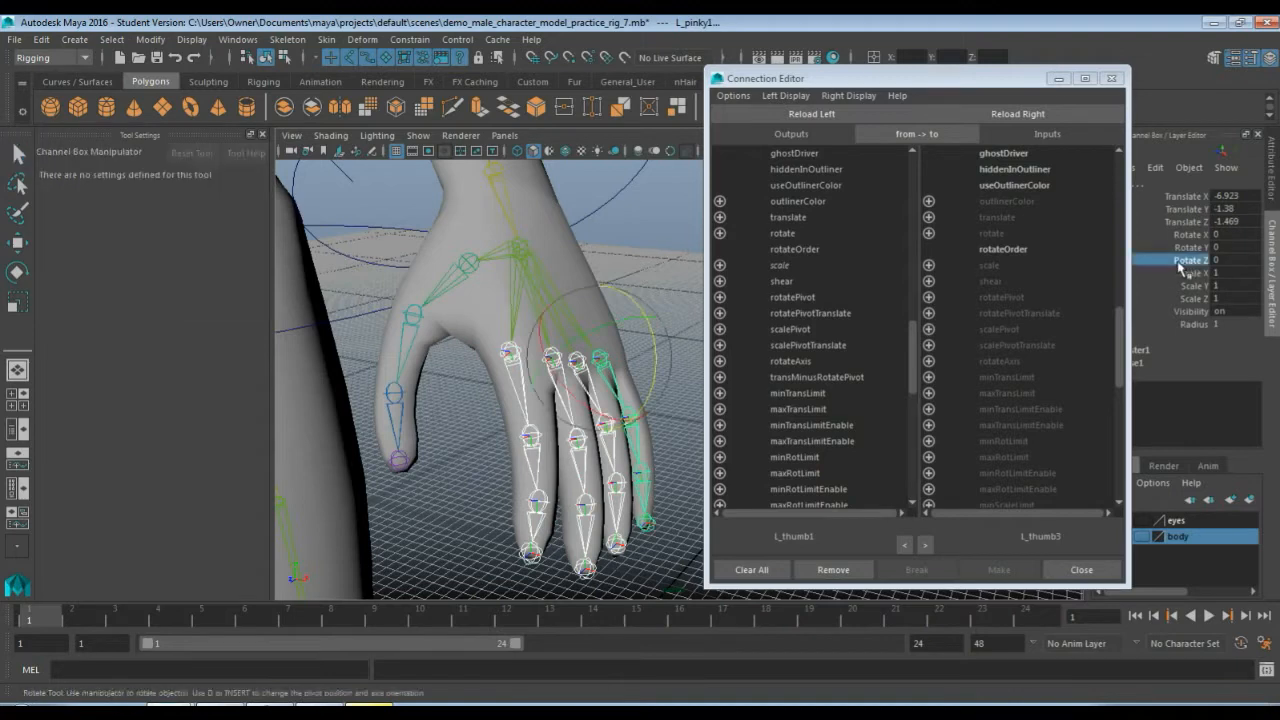
pyautogui.moveTo(1129, 163); pyautogui.dragTo(1057, 168)
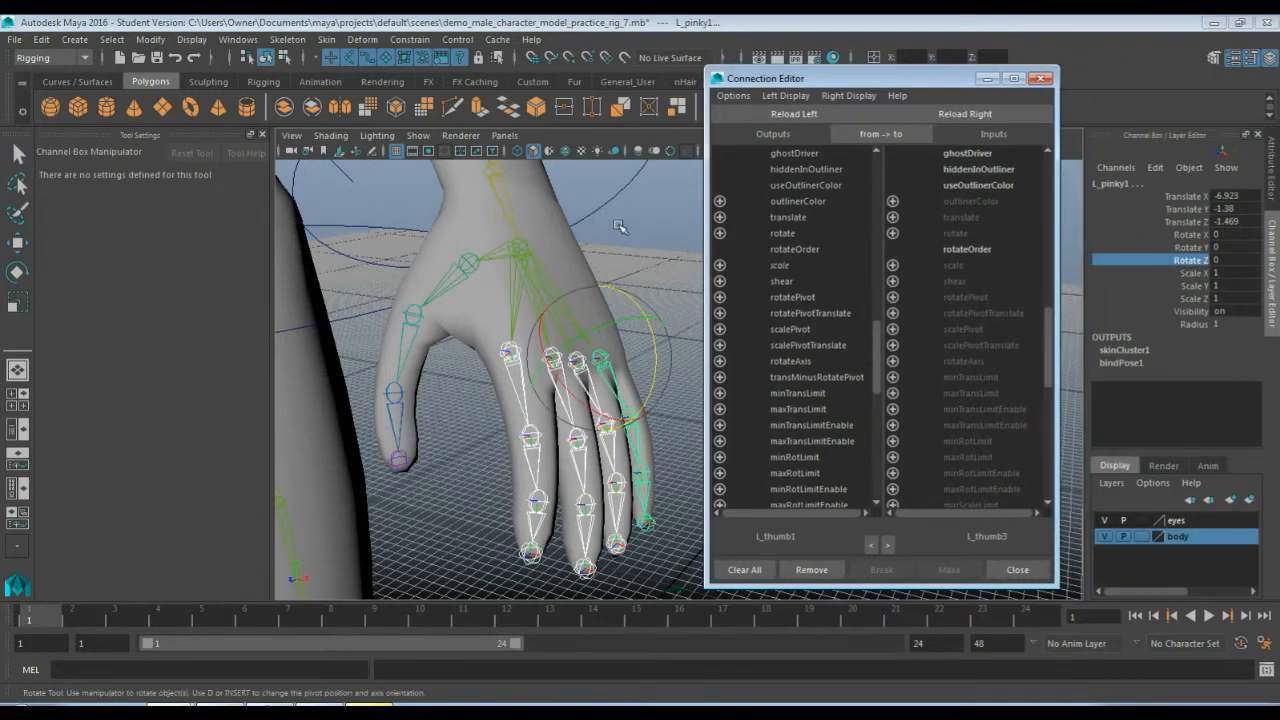
pyautogui.moveTo(621, 228); pyautogui.dragTo(777, 240, button='middle')
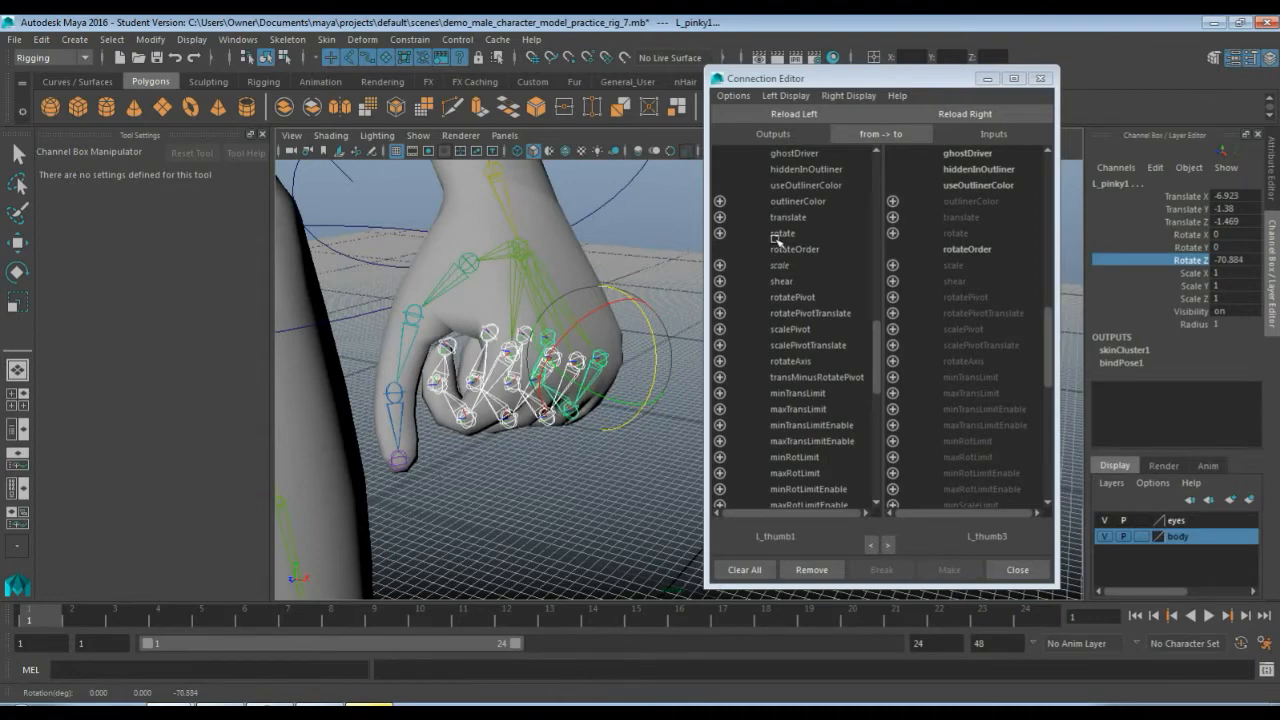
pyautogui.keyDown('alt'); pyautogui.moveTo(534, 471); pyautogui.dragTo(800, 592); pyautogui.keyUp('alt')
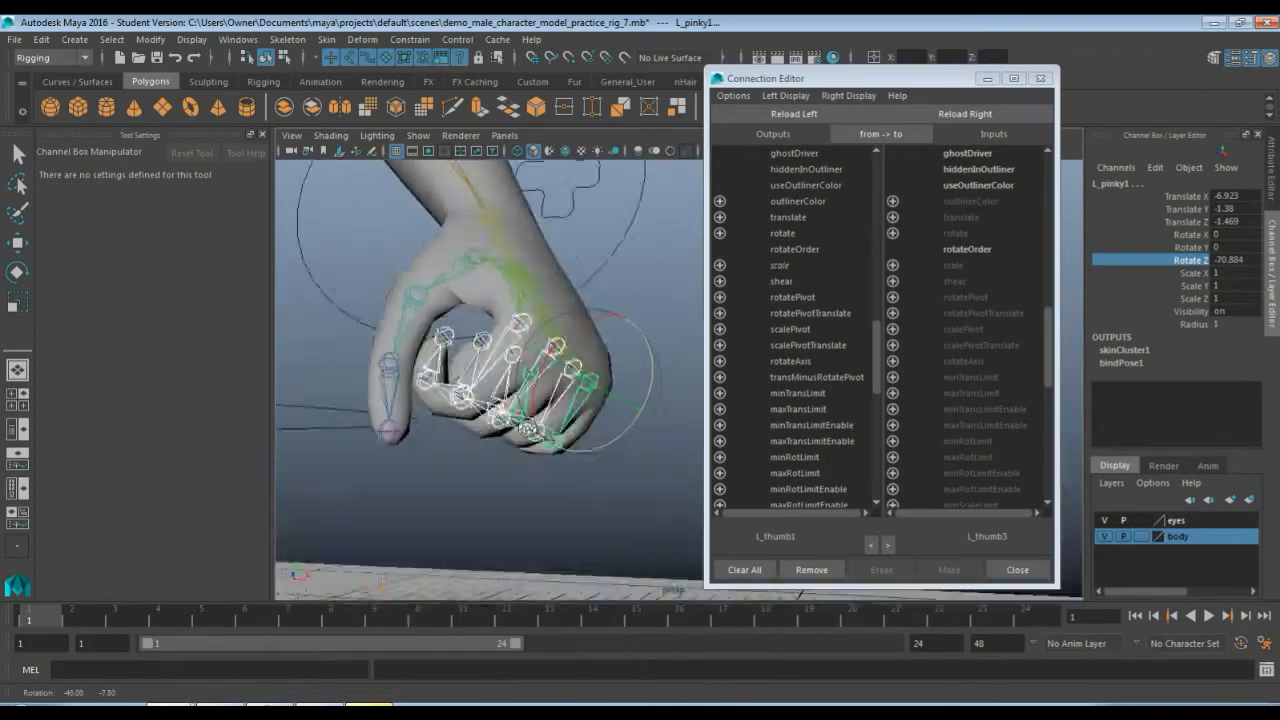
pyautogui.keyDown('alt'); pyautogui.moveTo(529, 428); pyautogui.dragTo(611, 464); pyautogui.keyUp('alt')
# Set Rotate Z of the four selected finger joints to -90 and inspect the resulting fist.
pyautogui.click(1240, 262)
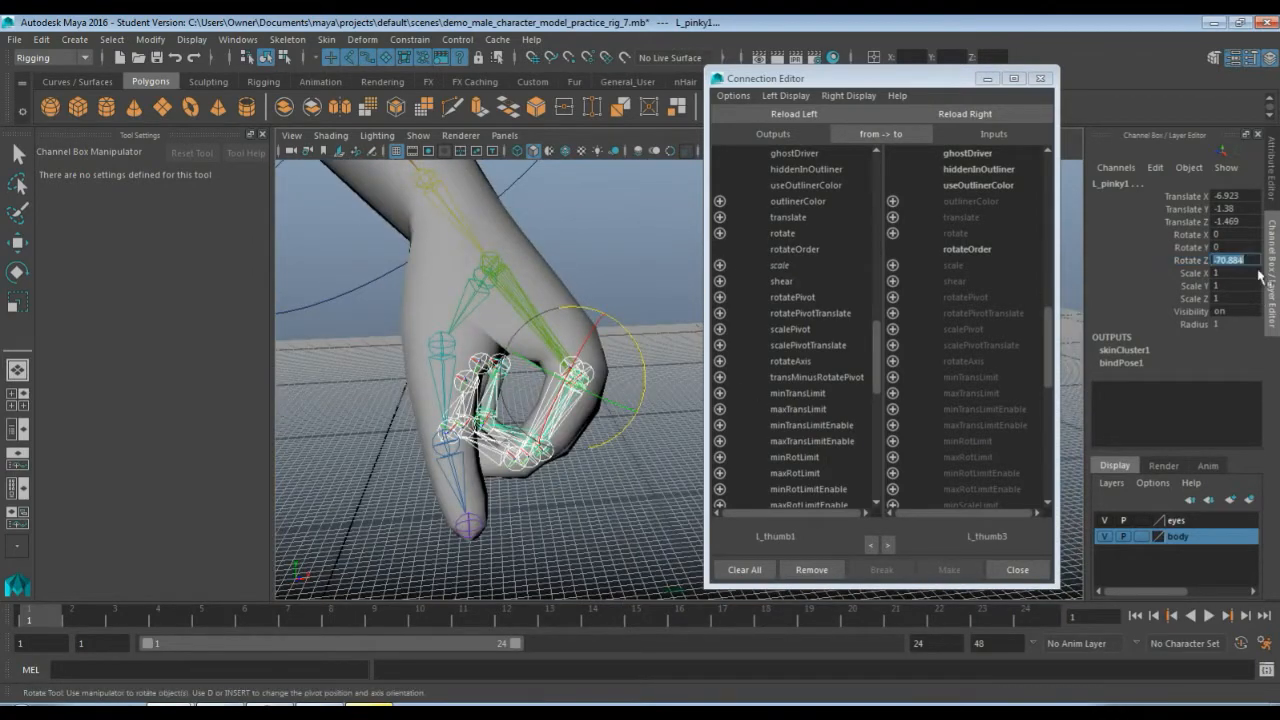
pyautogui.write('-90')
pyautogui.press('Return')
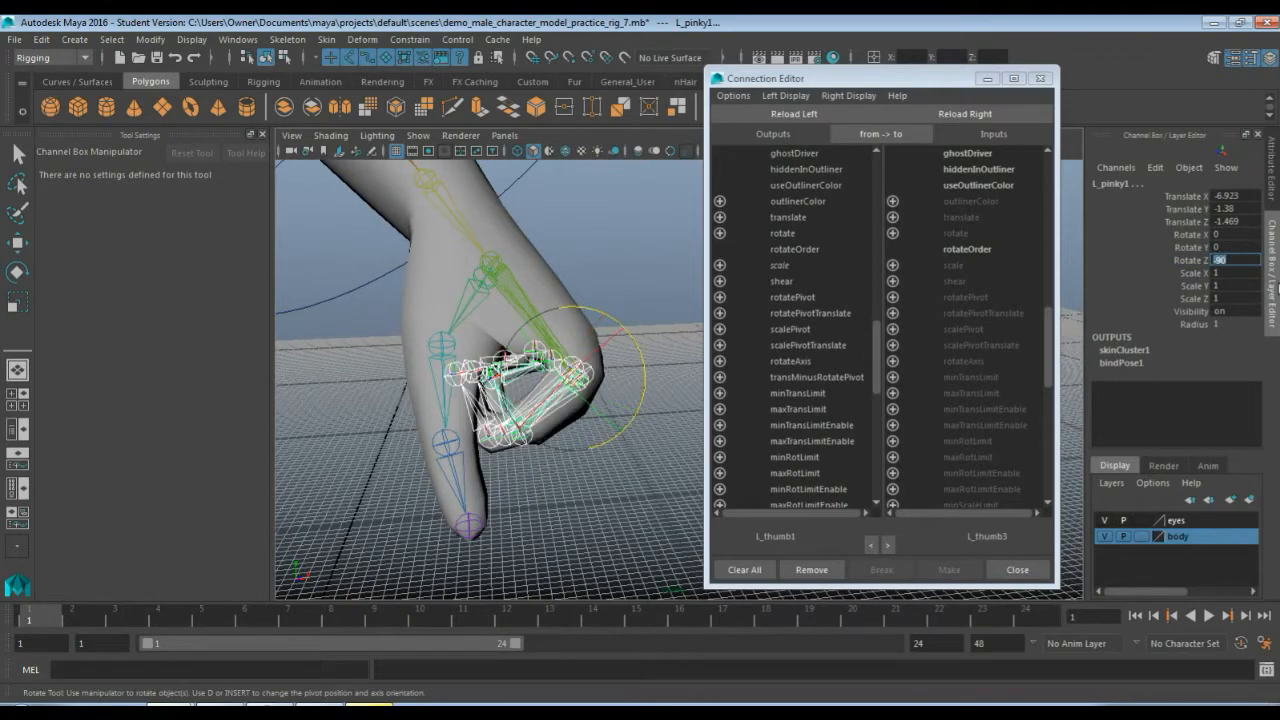
pyautogui.keyDown('alt'); pyautogui.moveTo(540, 480); pyautogui.dragTo(443, 523); pyautogui.keyUp('alt')
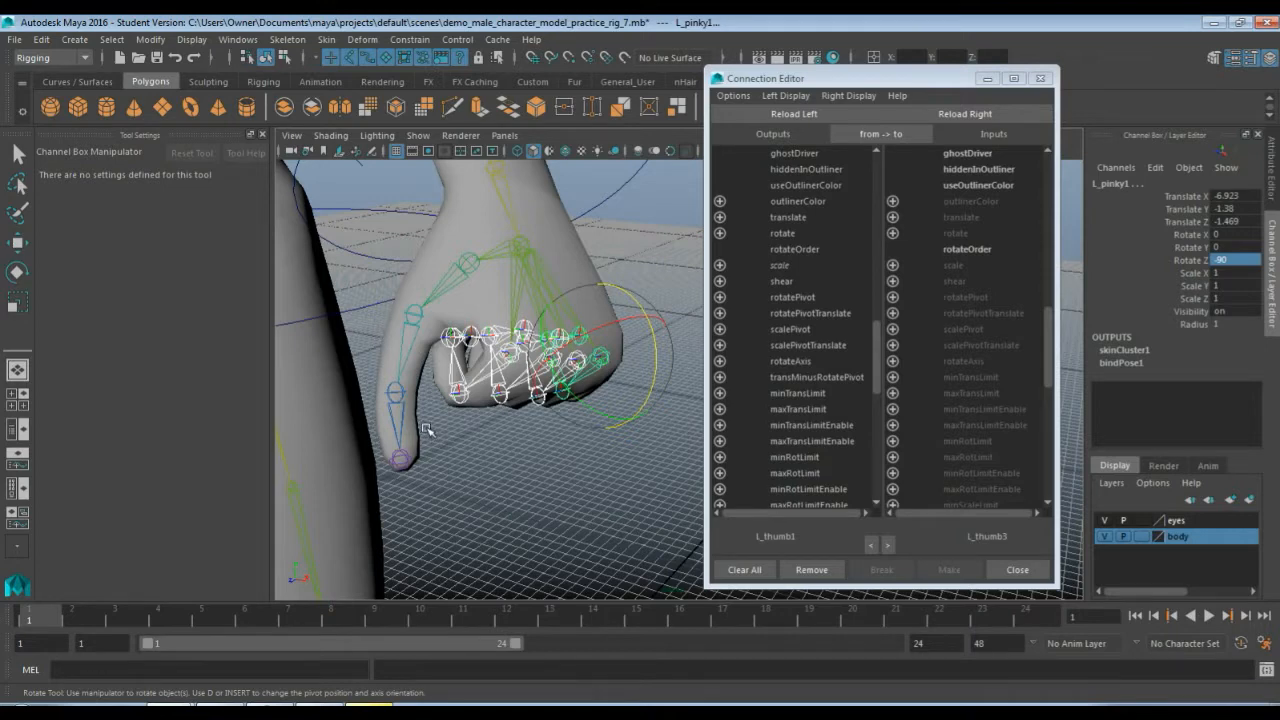
pyautogui.keyDown('alt'); pyautogui.moveTo(506, 465); pyautogui.dragTo(476, 376); pyautogui.keyUp('alt')
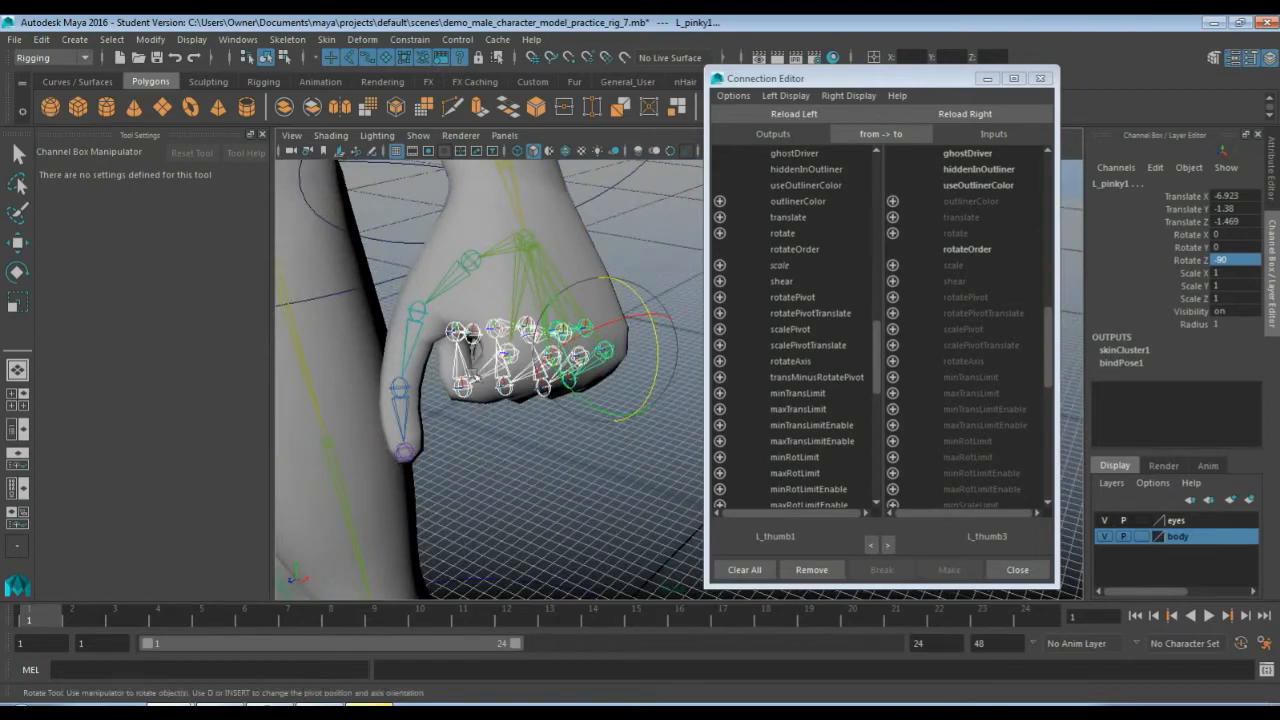
# Load L_thumb1 as the output node and L_thumb2 as the input node in the Connection Editor, and expand both rotate attributes.
pyautogui.press('q')
pyautogui.click(472, 258)
pyautogui.keyDown('alt'); pyautogui.moveTo(458, 276); pyautogui.dragTo(480, 258); pyautogui.keyUp('alt')
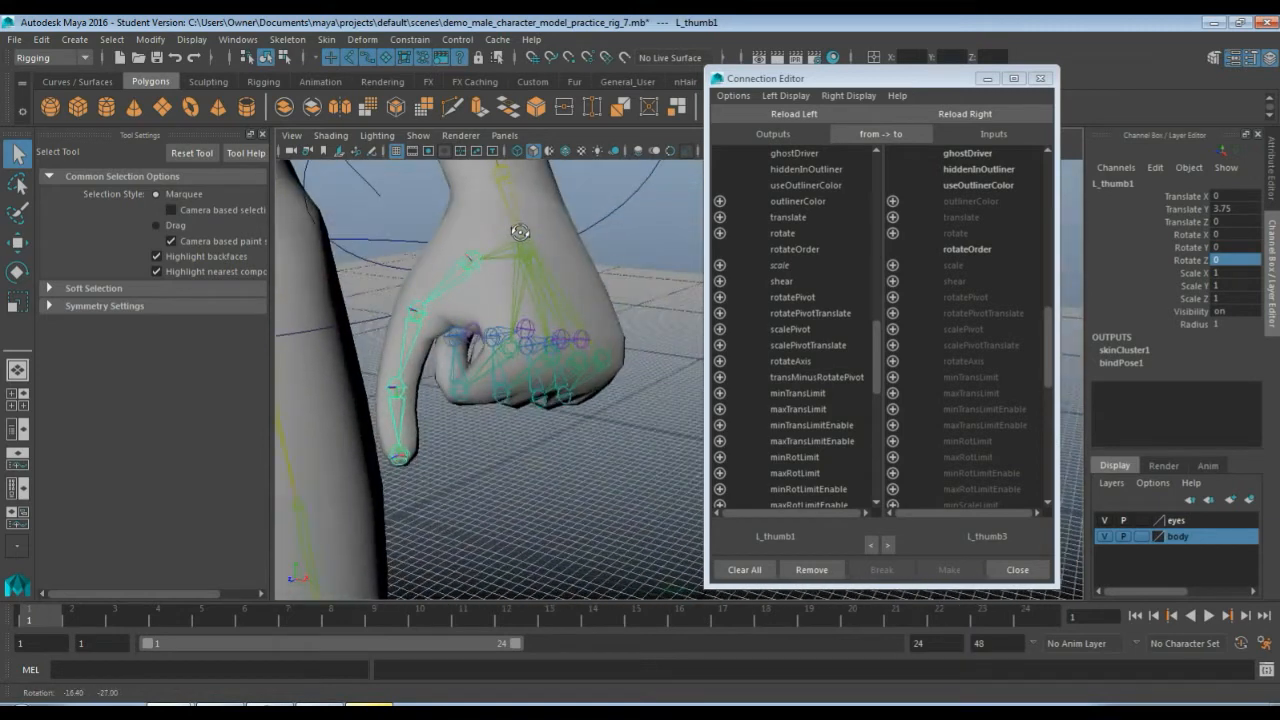
pyautogui.click(766, 115)
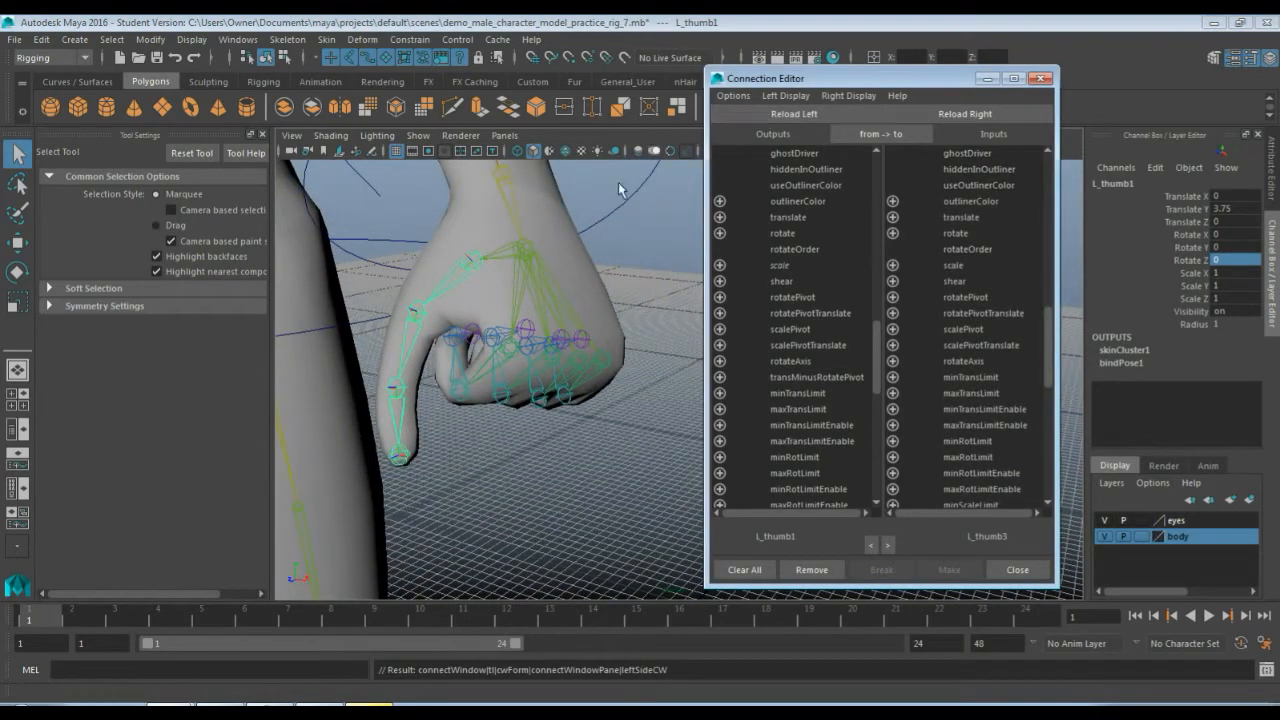
pyautogui.click(420, 317)
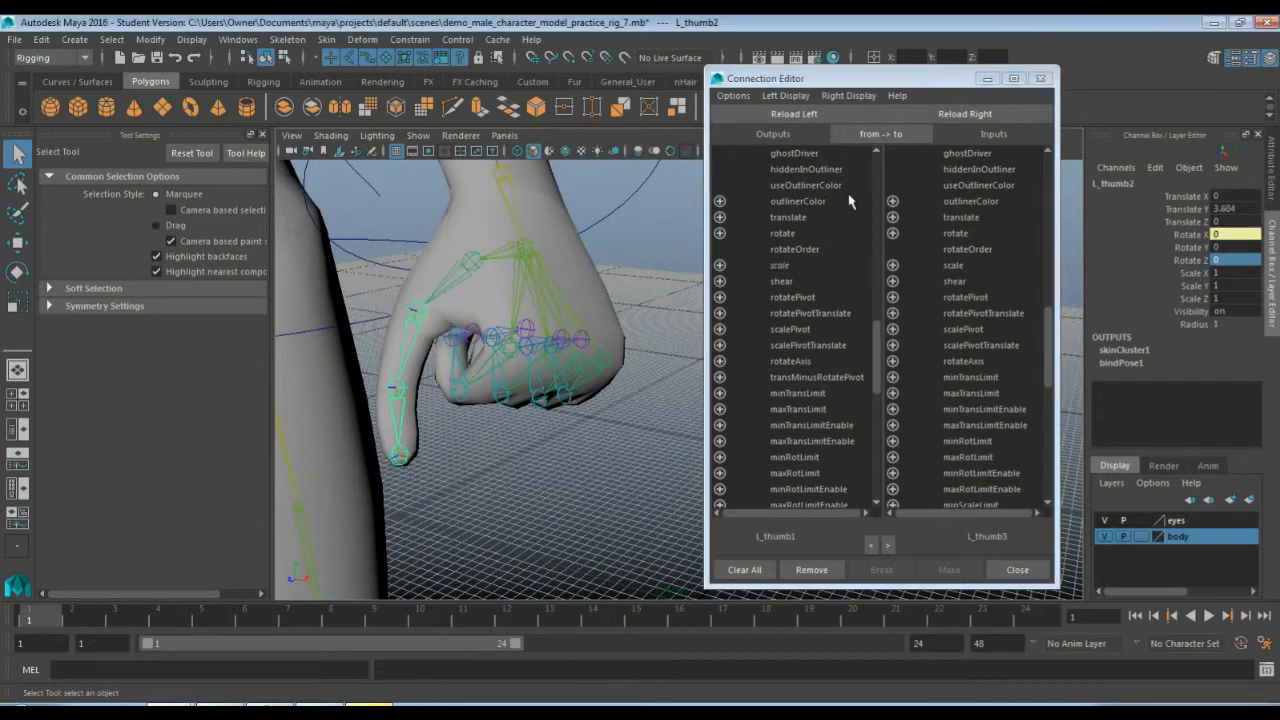
pyautogui.click(978, 114)
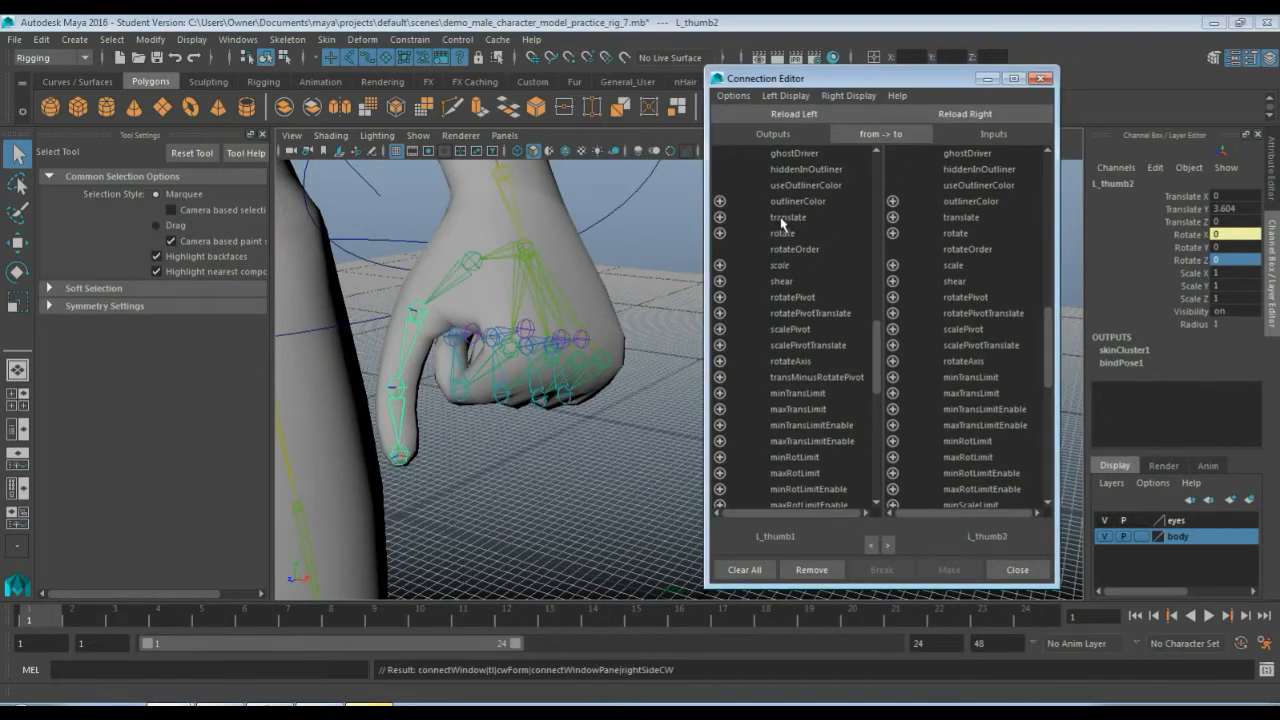
pyautogui.click(719, 233)
pyautogui.click(893, 233)
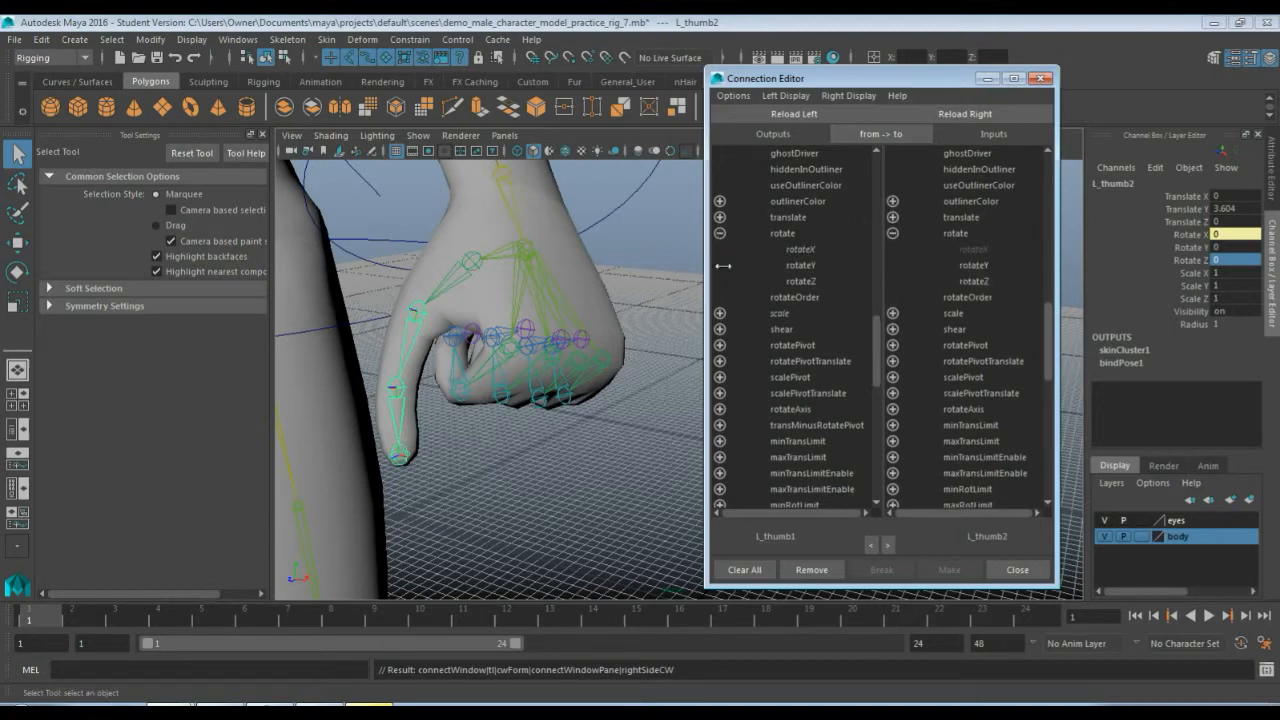
# Test-rotate the L_thumb1 joint about Z to about -18.6 degrees, then try a Y rotation and undo it.
pyautogui.click(469, 265)
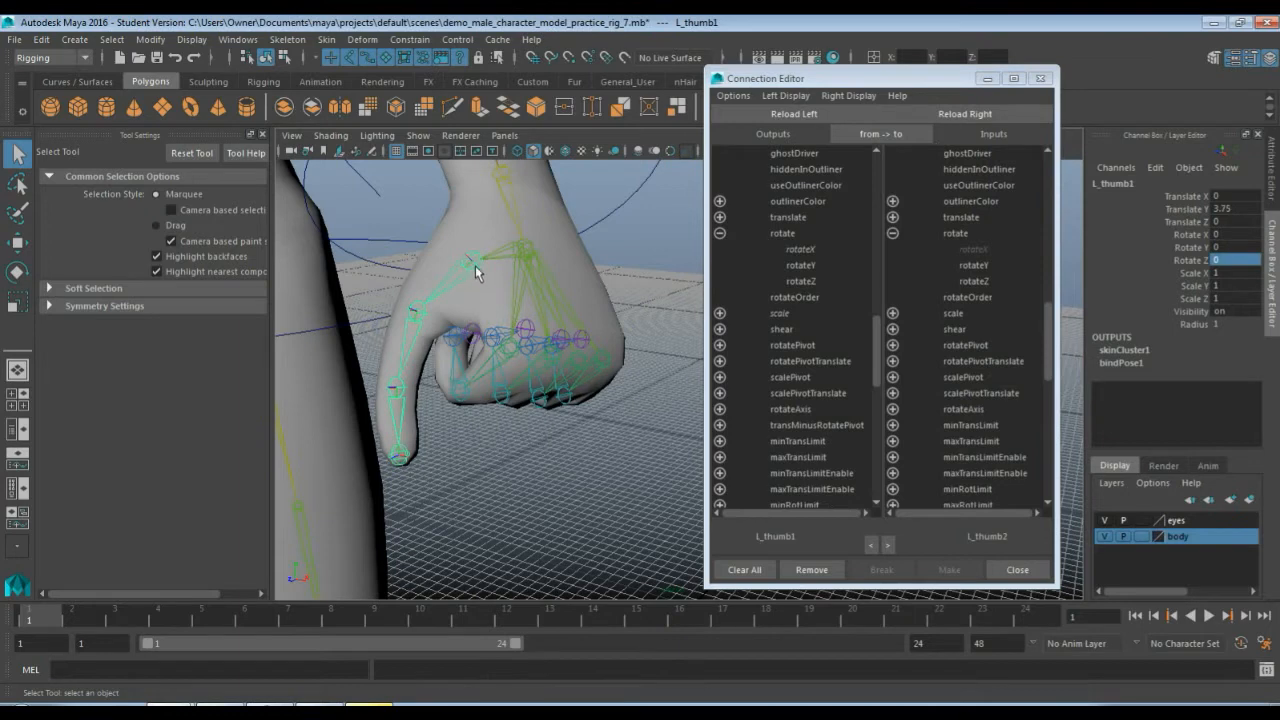
pyautogui.press('e')
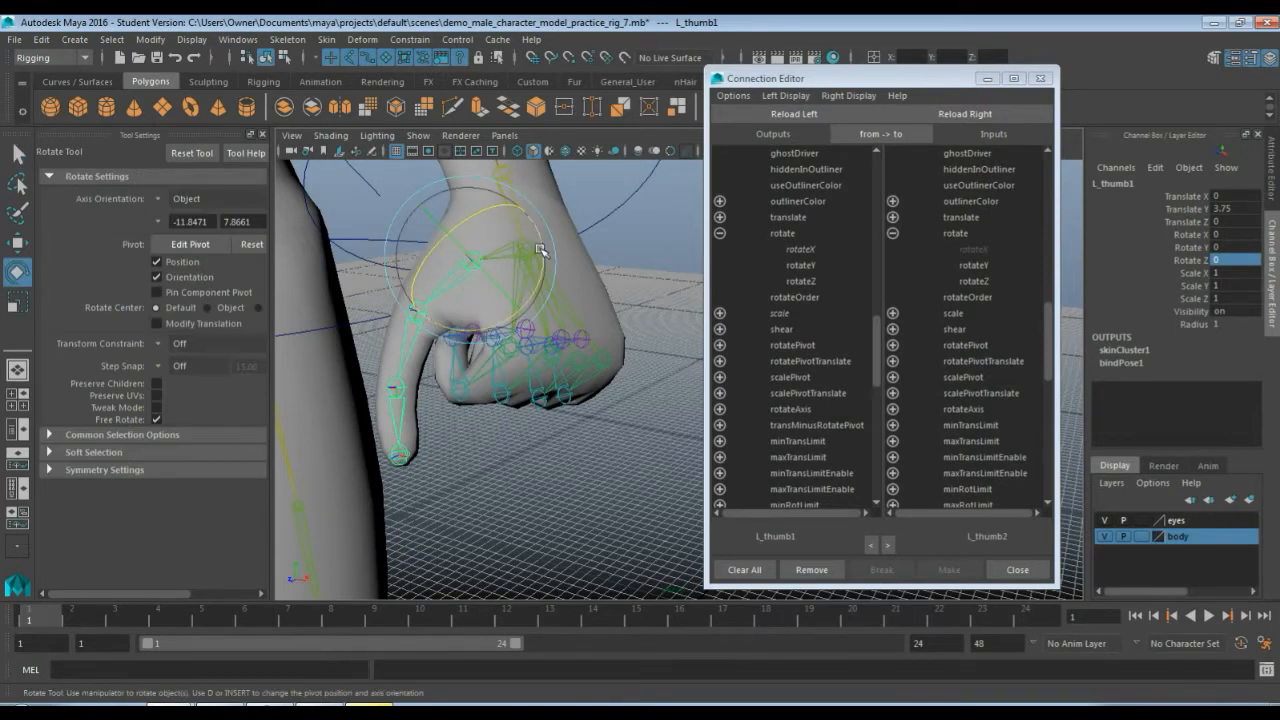
pyautogui.moveTo(540, 250)
pyautogui.mouseDown()
pyautogui.moveTo(546, 227)
pyautogui.moveTo(520, 258)
pyautogui.mouseUp()
pyautogui.moveTo(603, 334)
pyautogui.keyDown('alt'); pyautogui.mouseDown()
pyautogui.moveTo(534, 284)
pyautogui.moveTo(582, 305)
pyautogui.moveTo(577, 284)
pyautogui.moveTo(586, 316)
pyautogui.mouseUp(); pyautogui.keyUp('alt')
pyautogui.keyDown('alt'); pyautogui.moveTo(570, 415); pyautogui.dragTo(462, 383); pyautogui.keyUp('alt')
pyautogui.hotkey('ctrl', 'z')
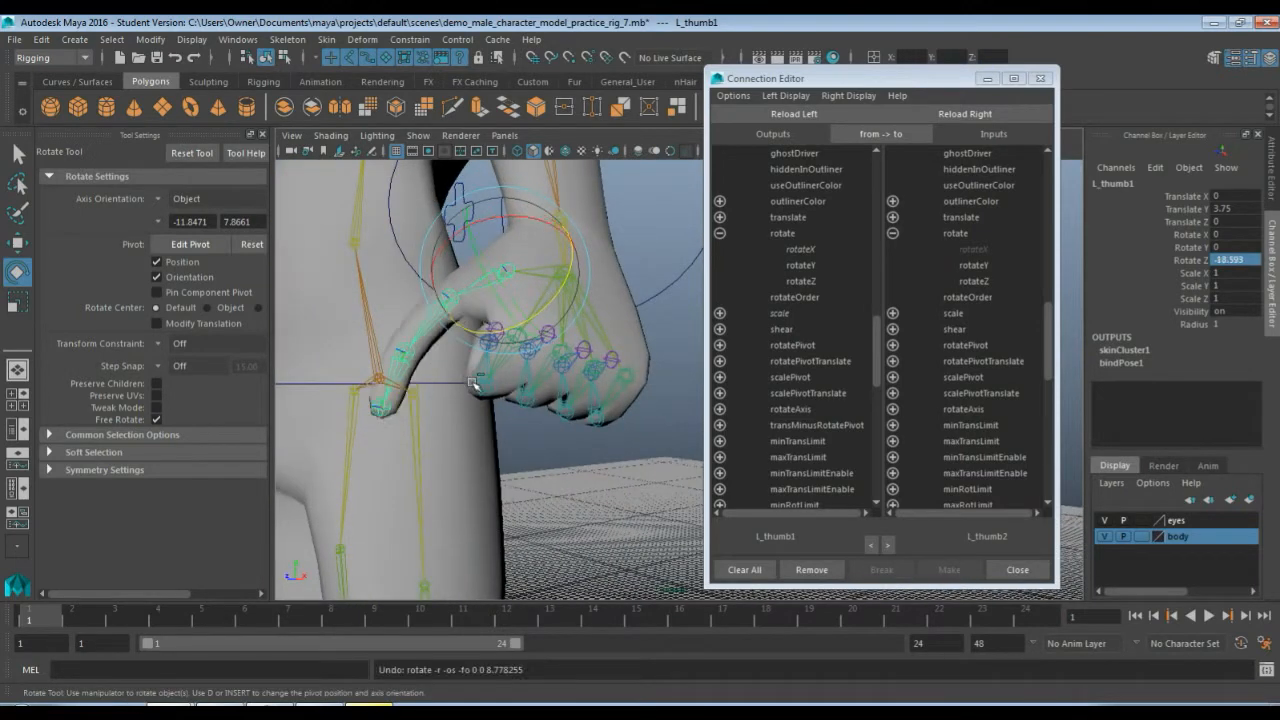
pyautogui.moveTo(483, 268)
pyautogui.mouseDown()
pyautogui.moveTo(470, 235)
pyautogui.moveTo(482, 280)
pyautogui.mouseUp()
pyautogui.hotkey('ctrl', 'z')
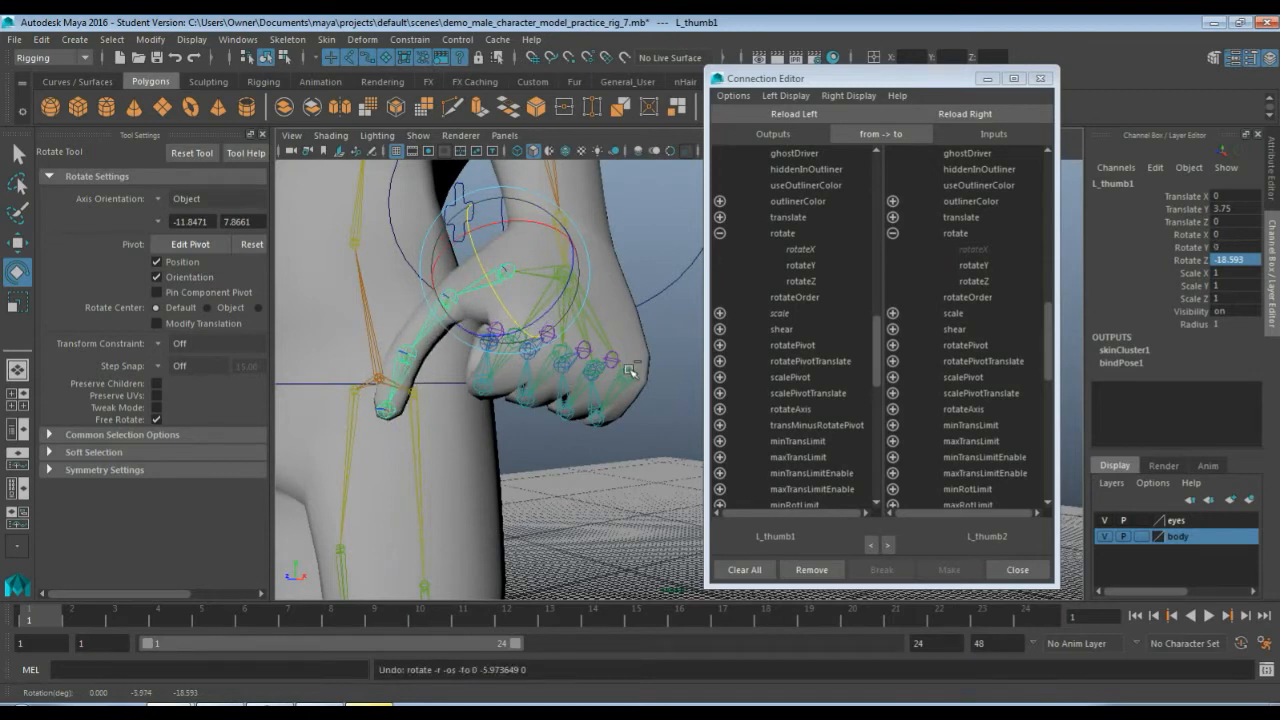
# Test-rotate the L_thumb1 joint about X to about 2.5 degrees and reset its Rotate X, Y and Z to 0.
pyautogui.moveTo(515, 218)
pyautogui.mouseDown()
pyautogui.moveTo(500, 220)
pyautogui.moveTo(526, 230)
pyautogui.mouseUp()
pyautogui.keyDown('alt'); pyautogui.moveTo(526, 250); pyautogui.dragTo(535, 285); pyautogui.keyUp('alt')
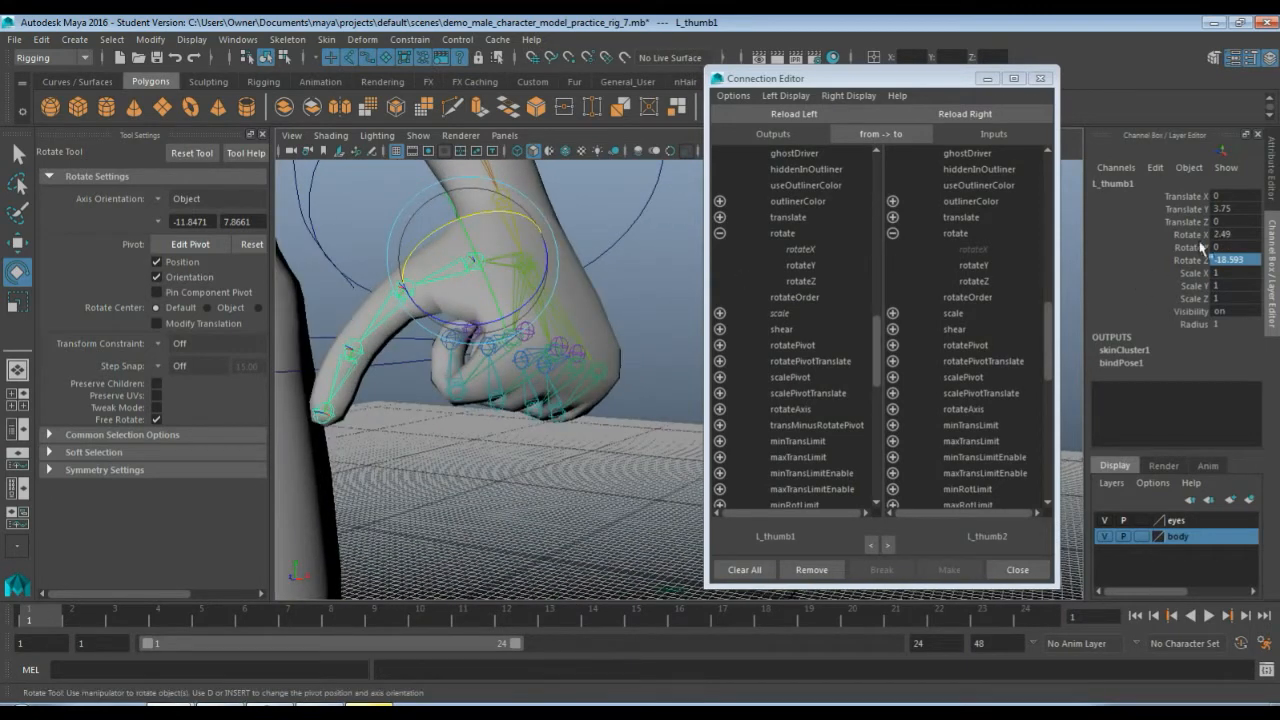
pyautogui.moveTo(1225, 234); pyautogui.dragTo(1235, 260)
pyautogui.write('0')
pyautogui.press('Return')
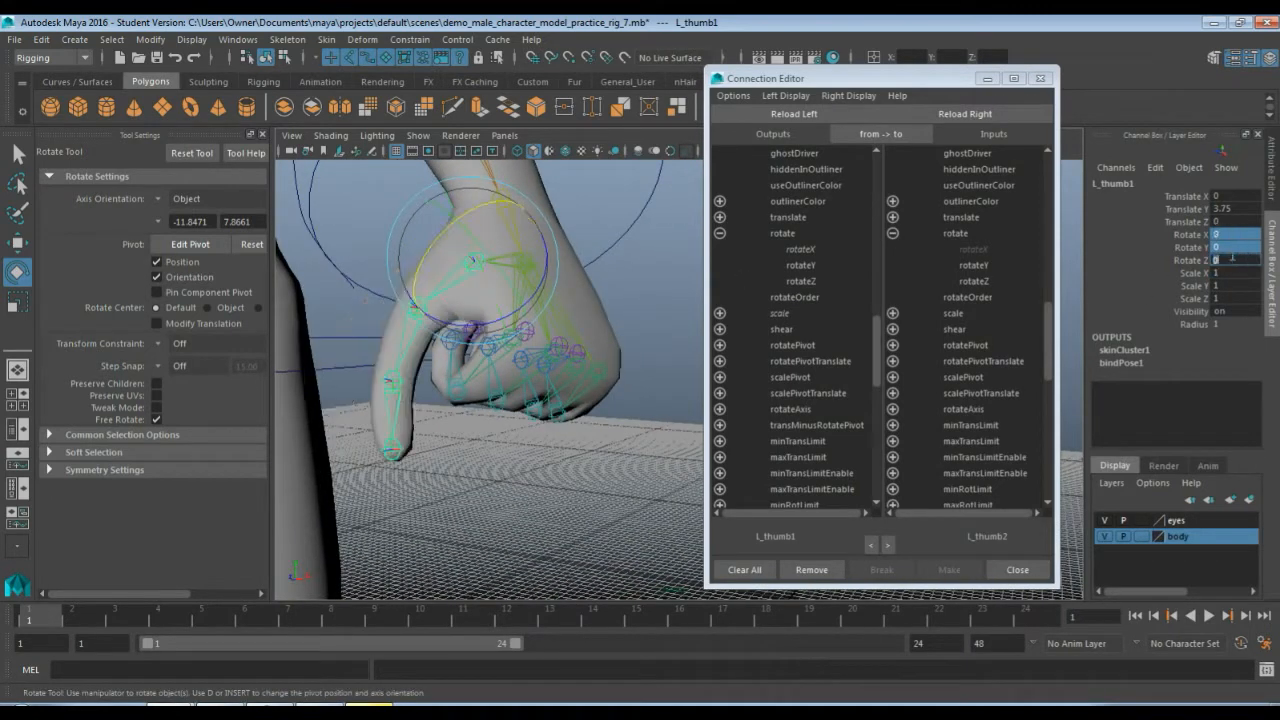
# Connect L_thumb1's rotateX to L_thumb2's rotateX.
pyautogui.click(801, 250)
pyautogui.click(935, 250)
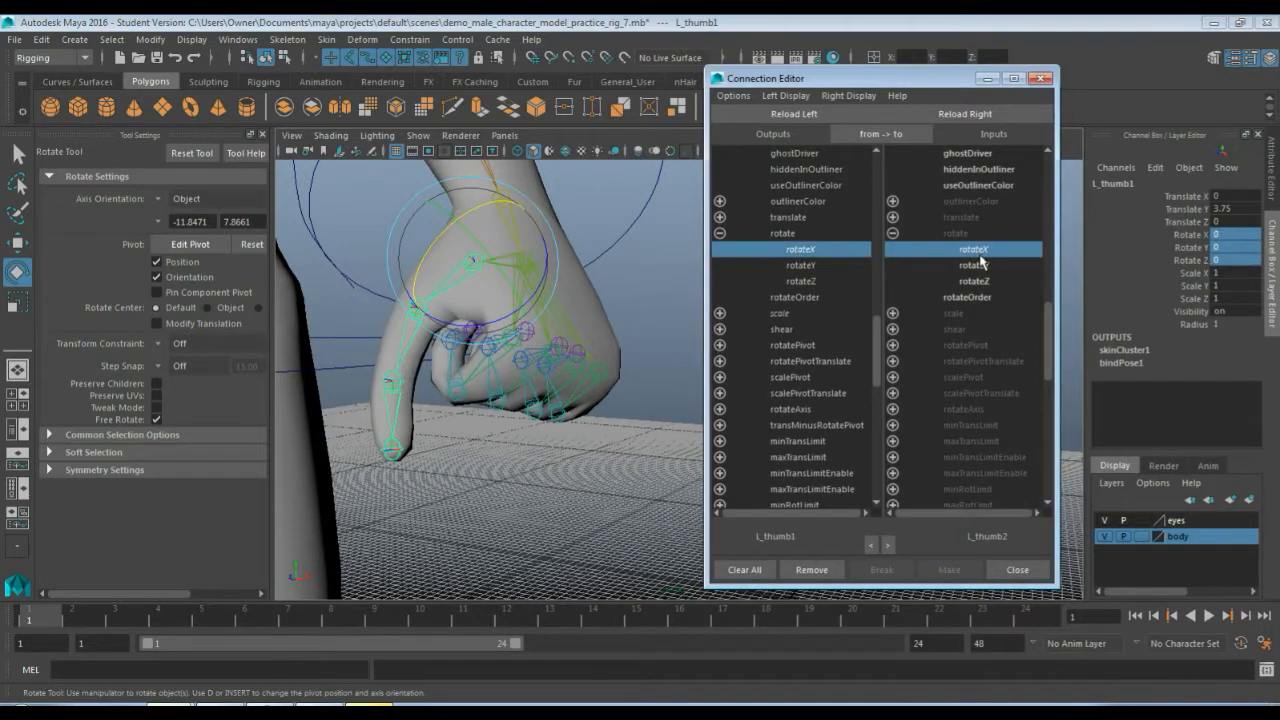
pyautogui.click(979, 262)
pyautogui.click(973, 249)
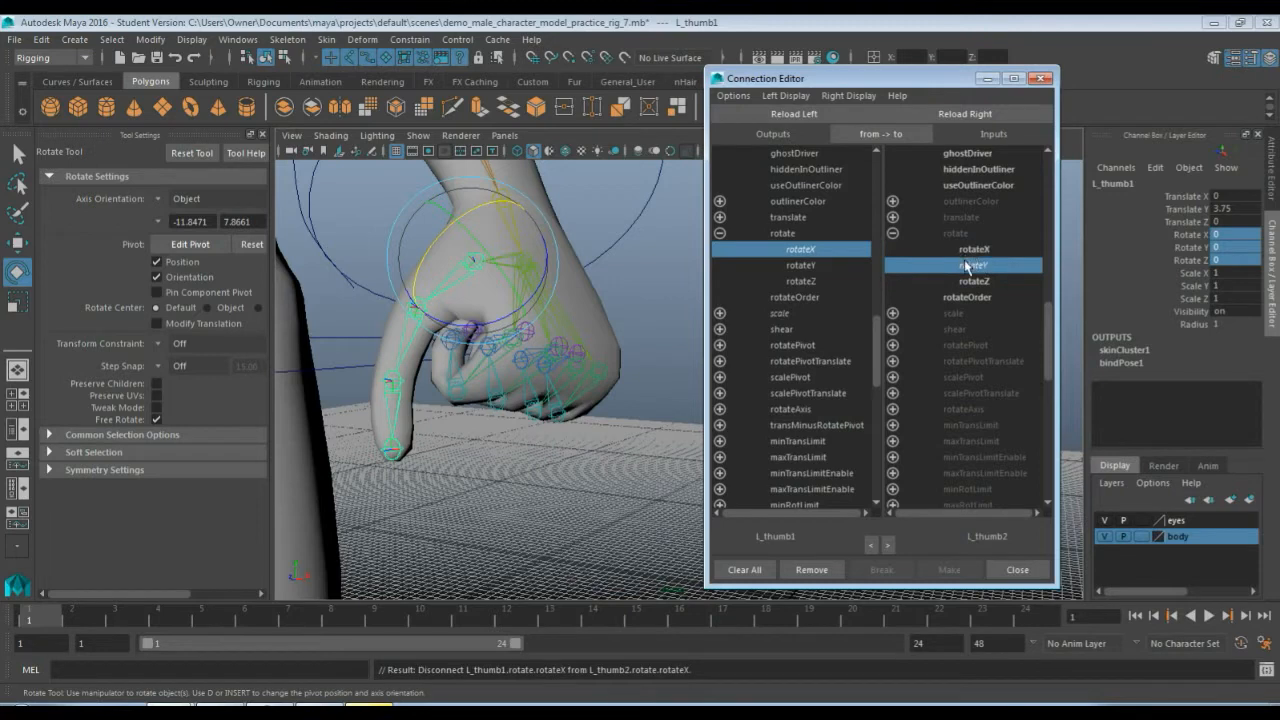
pyautogui.click(961, 250)
pyautogui.click(967, 268)
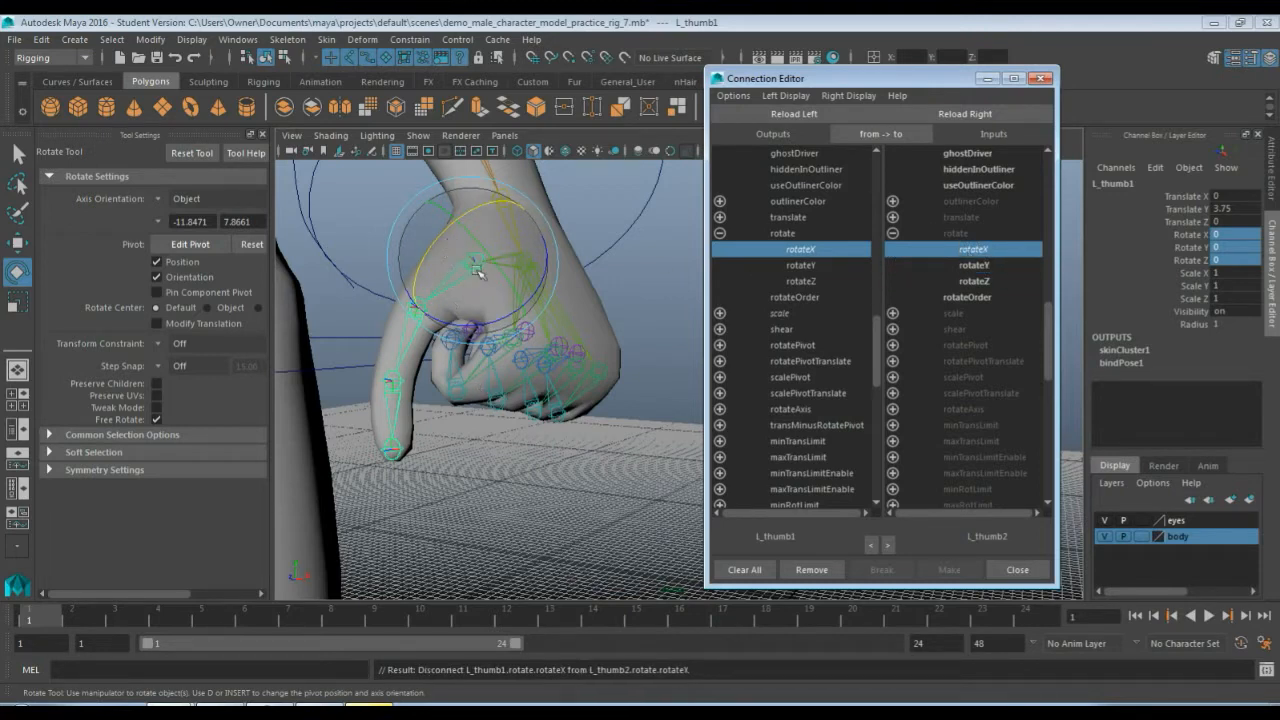
# Load the L_thumb3 joint as the input node and connect L_thumb1's rotateX to its rotateX.
pyautogui.click(406, 376)
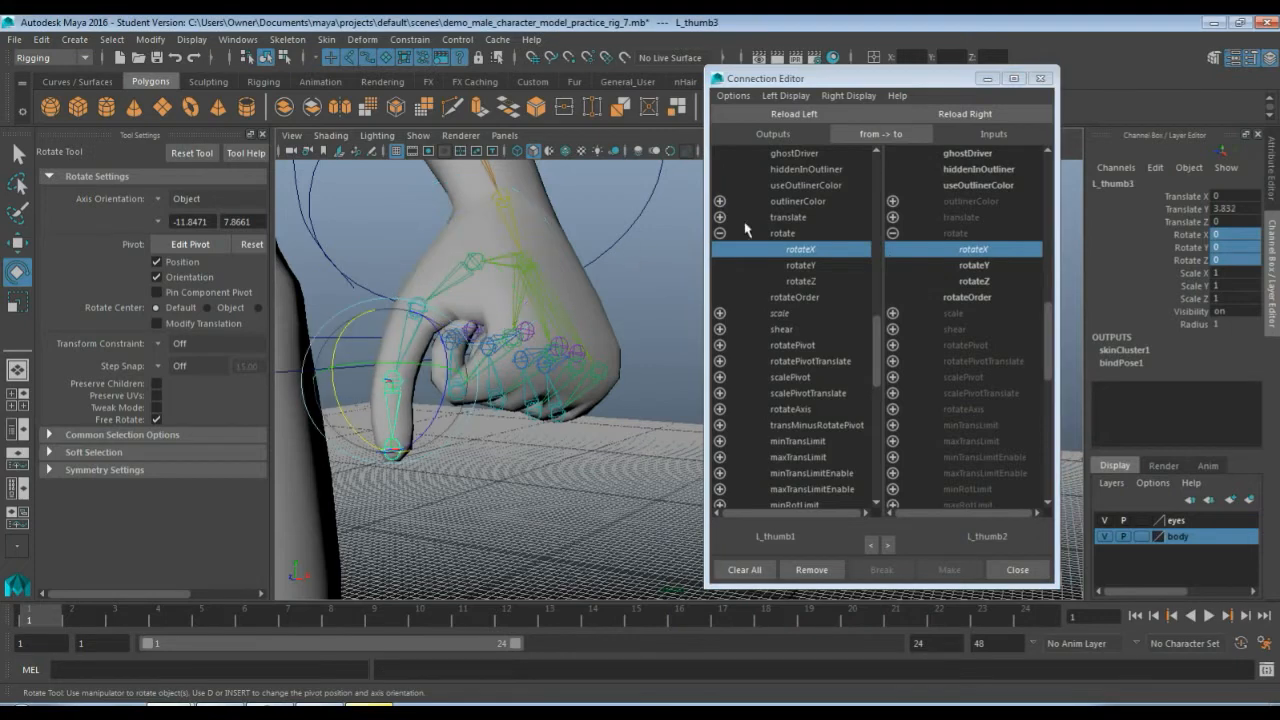
pyautogui.click(985, 114)
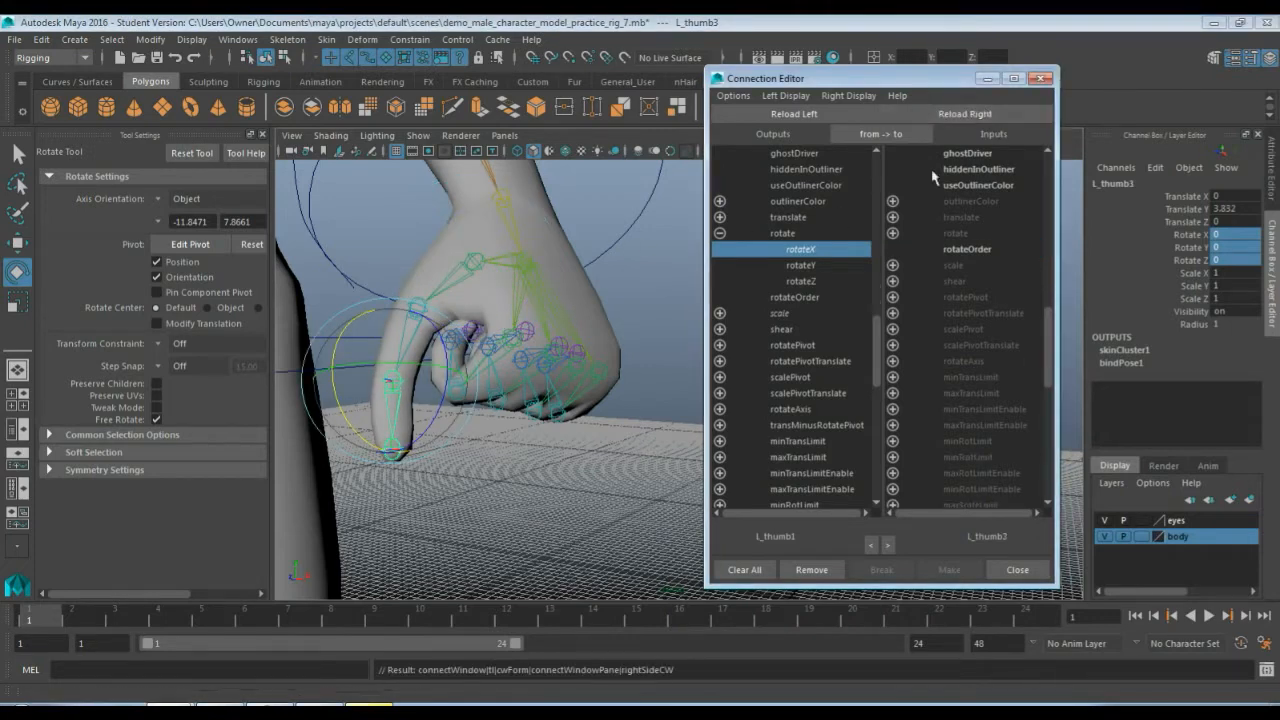
pyautogui.click(903, 237)
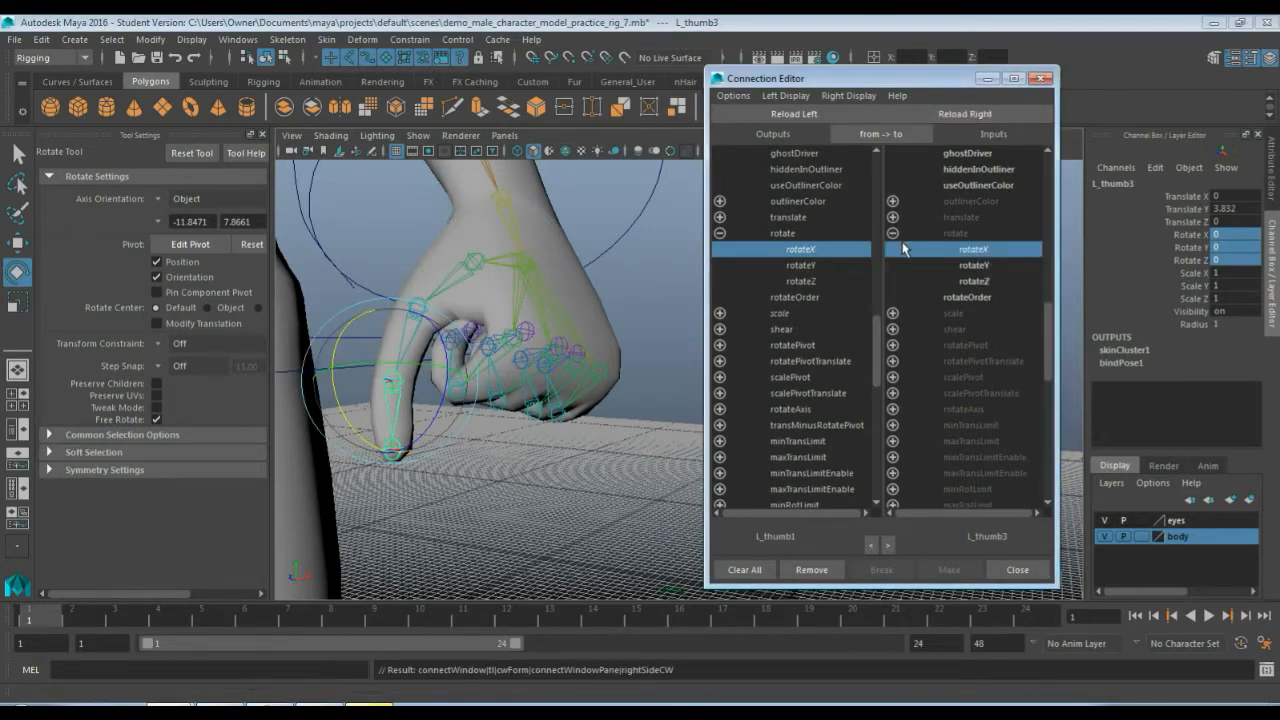
pyautogui.click(973, 250)
pyautogui.click(980, 250)
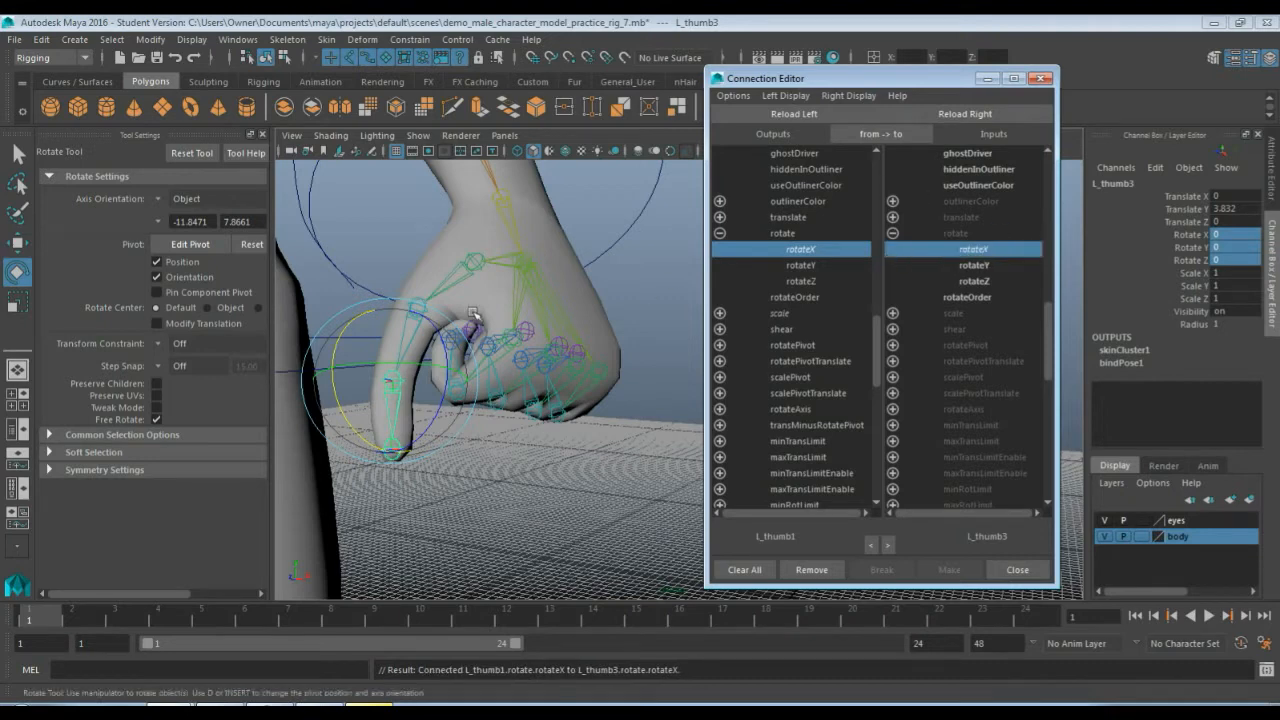
# Curl the thumb by rotating L_thumb1 about X to about -22 degrees, then deselect it and close the Connection Editor.
pyautogui.click(463, 266)
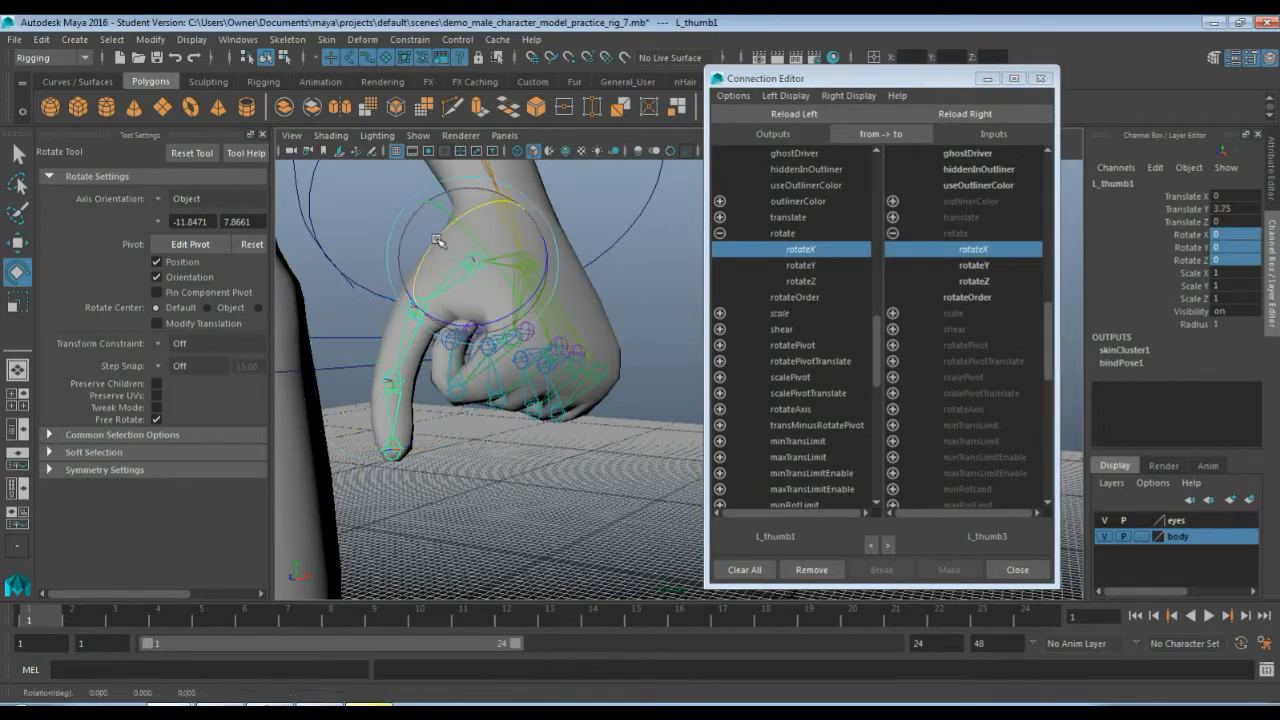
pyautogui.moveTo(442, 240); pyautogui.dragTo(421, 259)
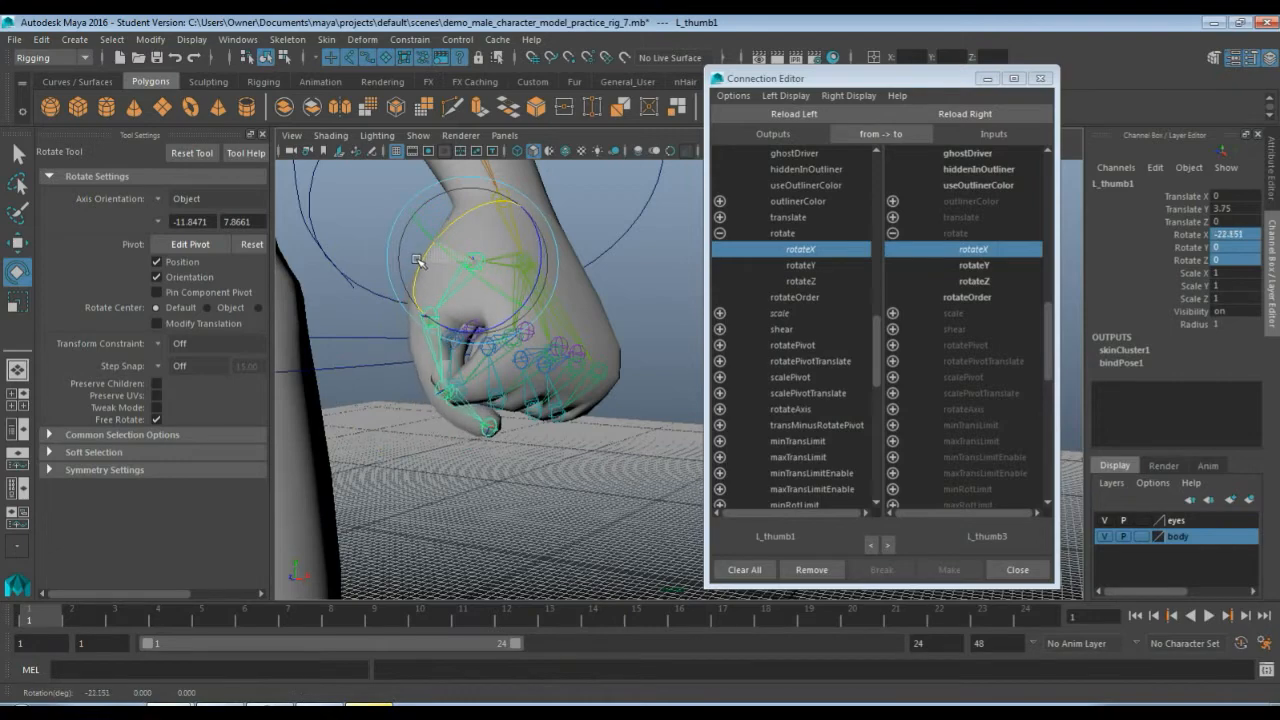
pyautogui.keyDown('alt'); pyautogui.moveTo(618, 450); pyautogui.dragTo(523, 452); pyautogui.keyUp('alt')
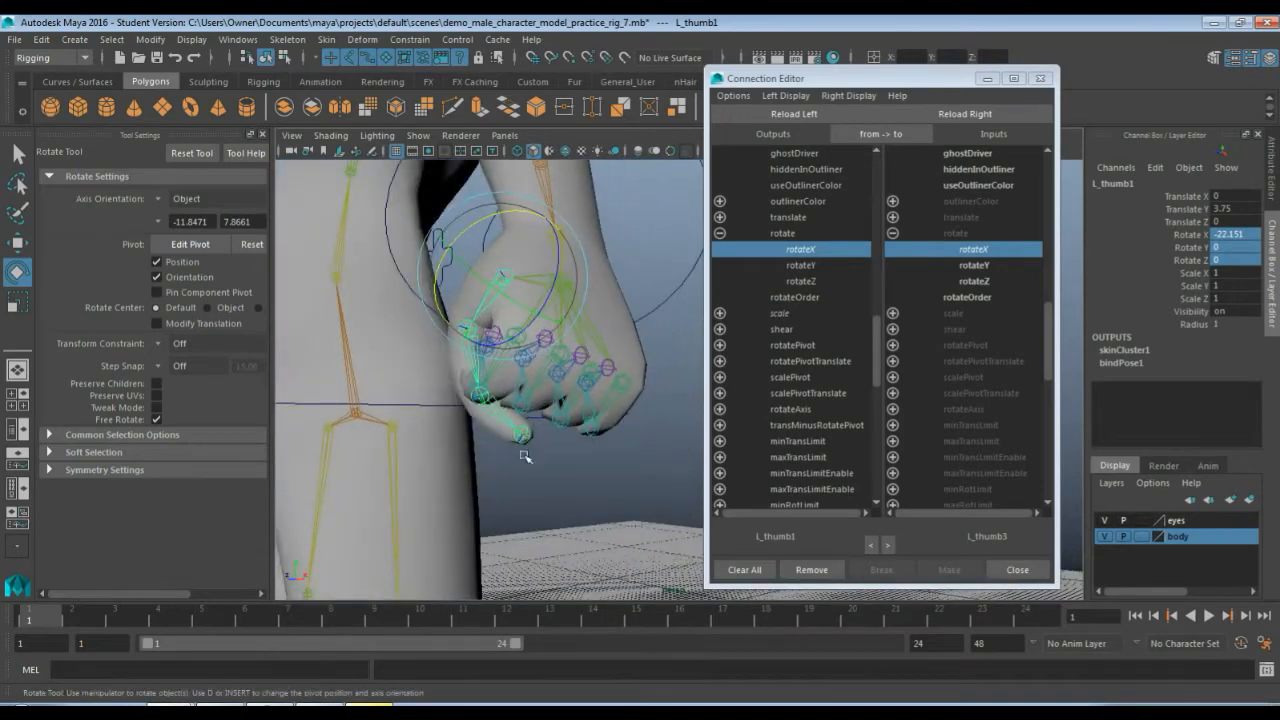
pyautogui.keyDown('alt'); pyautogui.moveTo(555, 290); pyautogui.dragTo(534, 449); pyautogui.keyUp('alt')
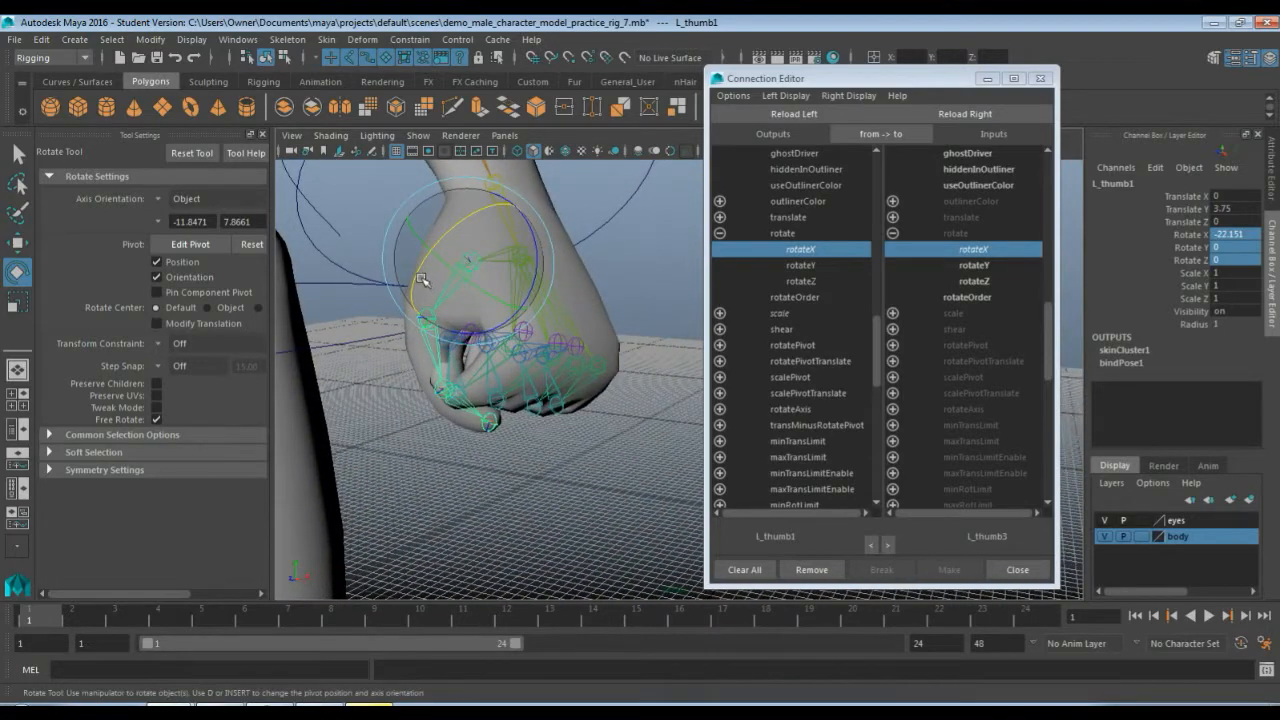
pyautogui.moveTo(421, 279); pyautogui.dragTo(419, 276)
pyautogui.keyDown('alt'); pyautogui.moveTo(496, 397); pyautogui.dragTo(533, 364); pyautogui.keyUp('alt')
pyautogui.click(522, 489)
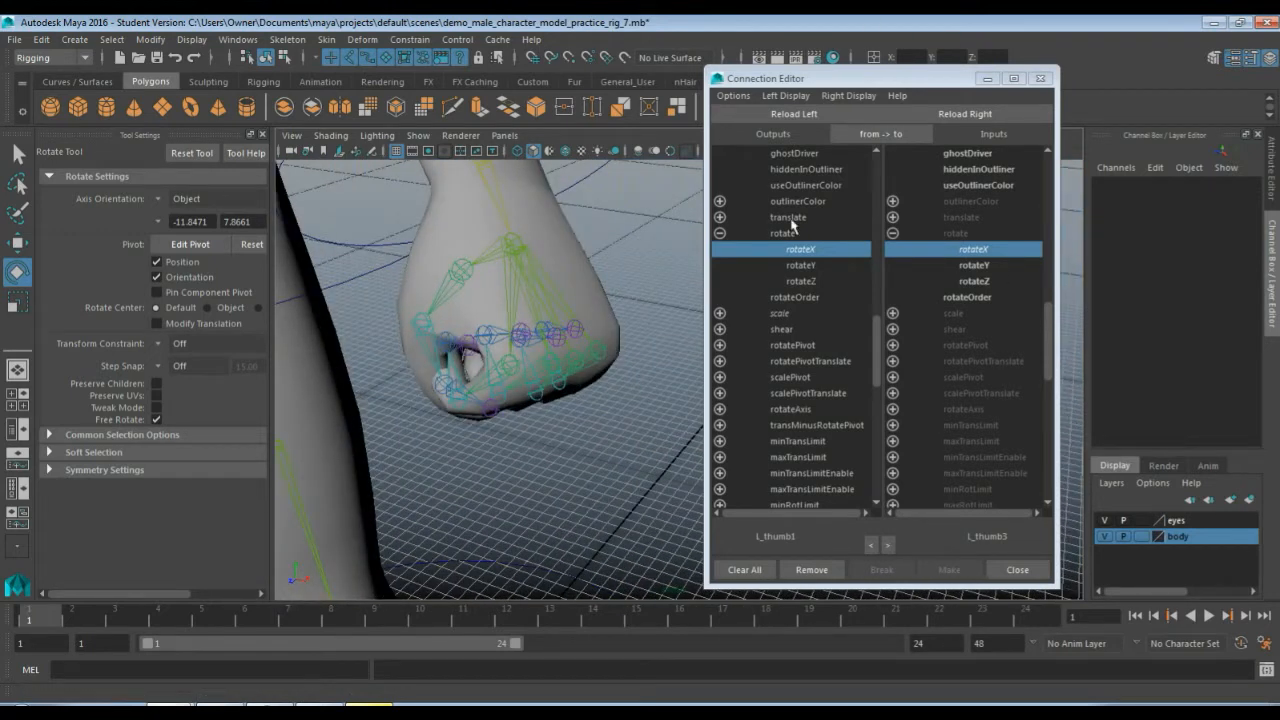
pyautogui.click(1040, 78)
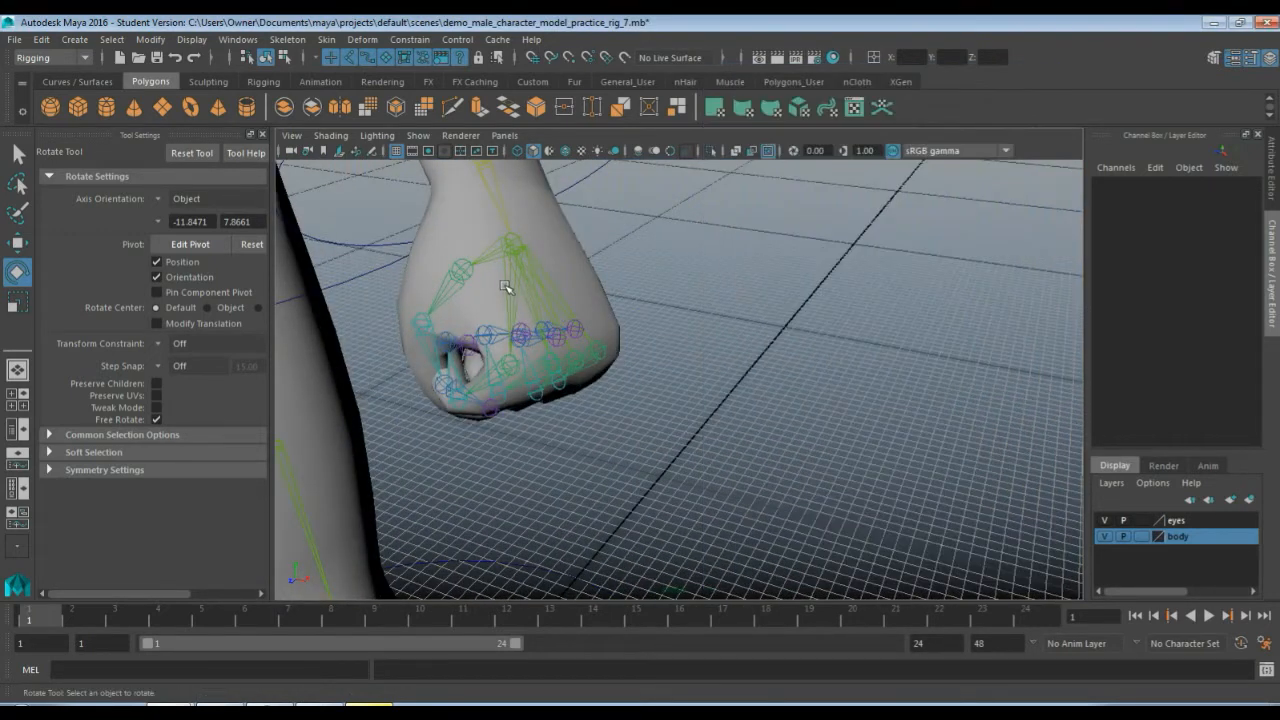
# Reset the L_thumb1 joint's Rotate X to 0 to straighten the thumb.
pyautogui.click(463, 271)
pyautogui.press('q')
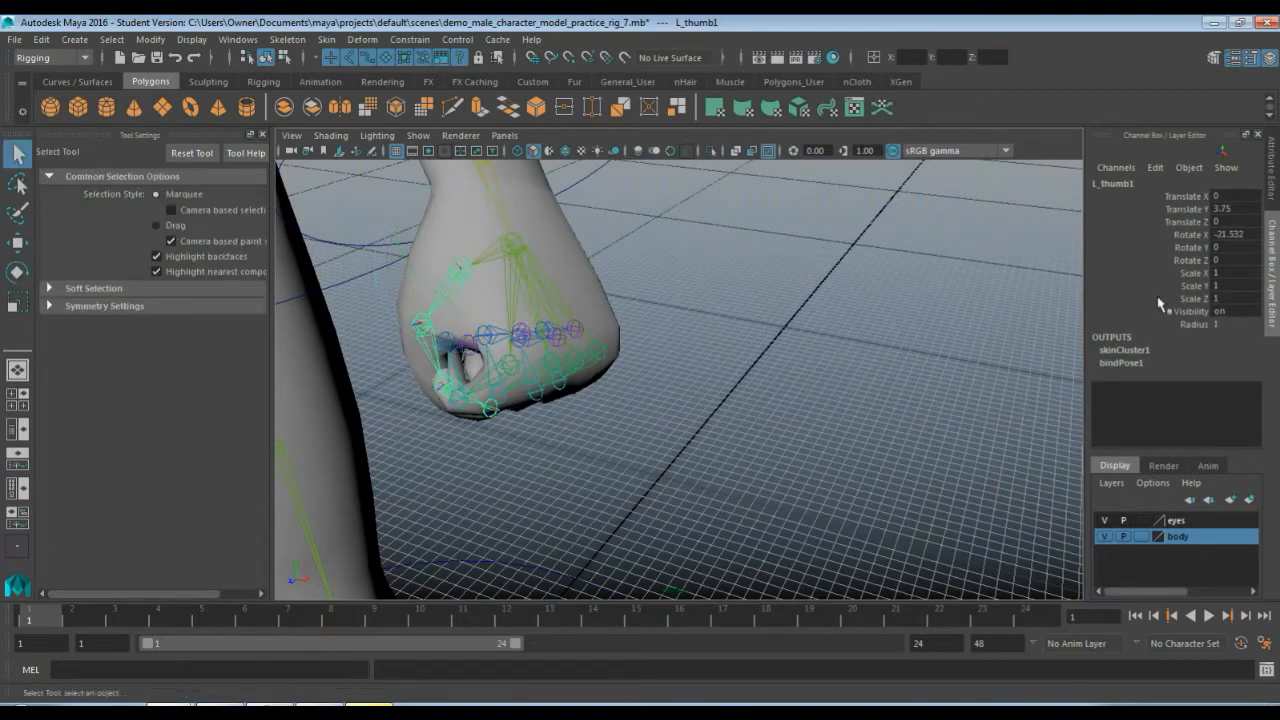
pyautogui.click(1249, 235)
pyautogui.write('0')
pyautogui.press('Return')
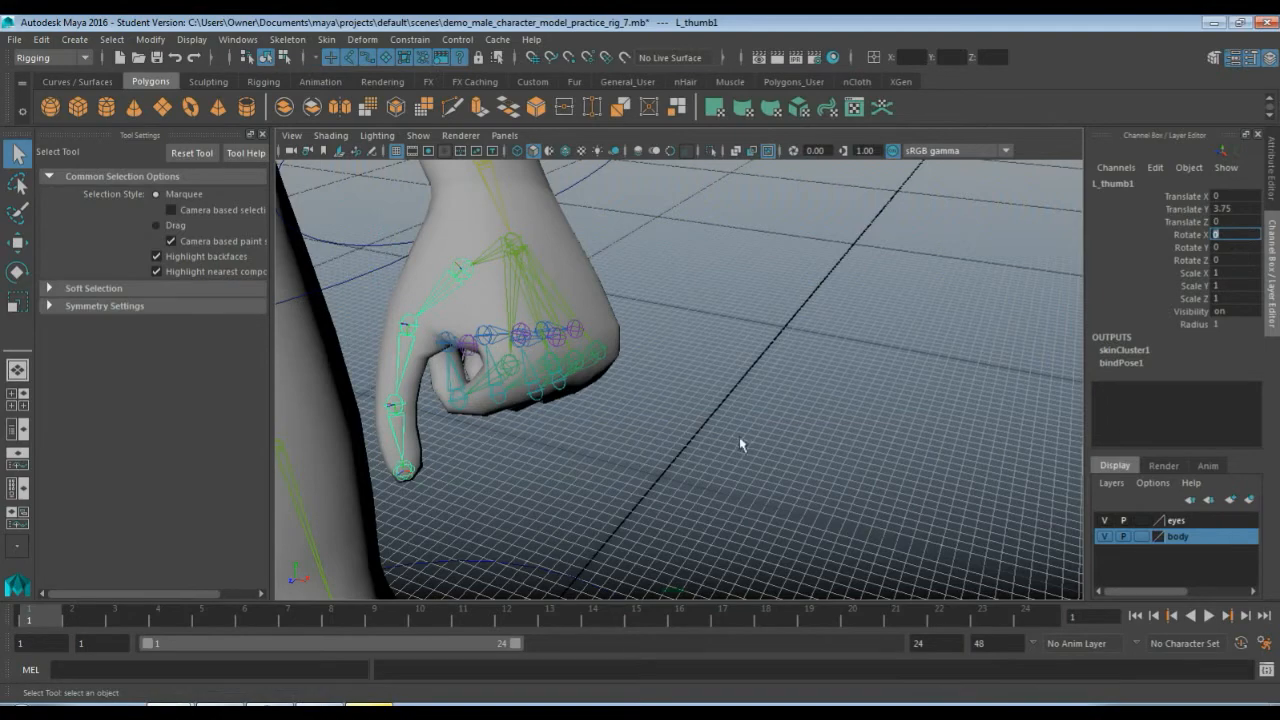
# Set the L_index1 joint's Rotate Z to 0 to straighten the index finger.
pyautogui.keyDown('alt'); pyautogui.moveTo(740, 443); pyautogui.dragTo(528, 348); pyautogui.keyUp('alt')
pyautogui.click(533, 345)
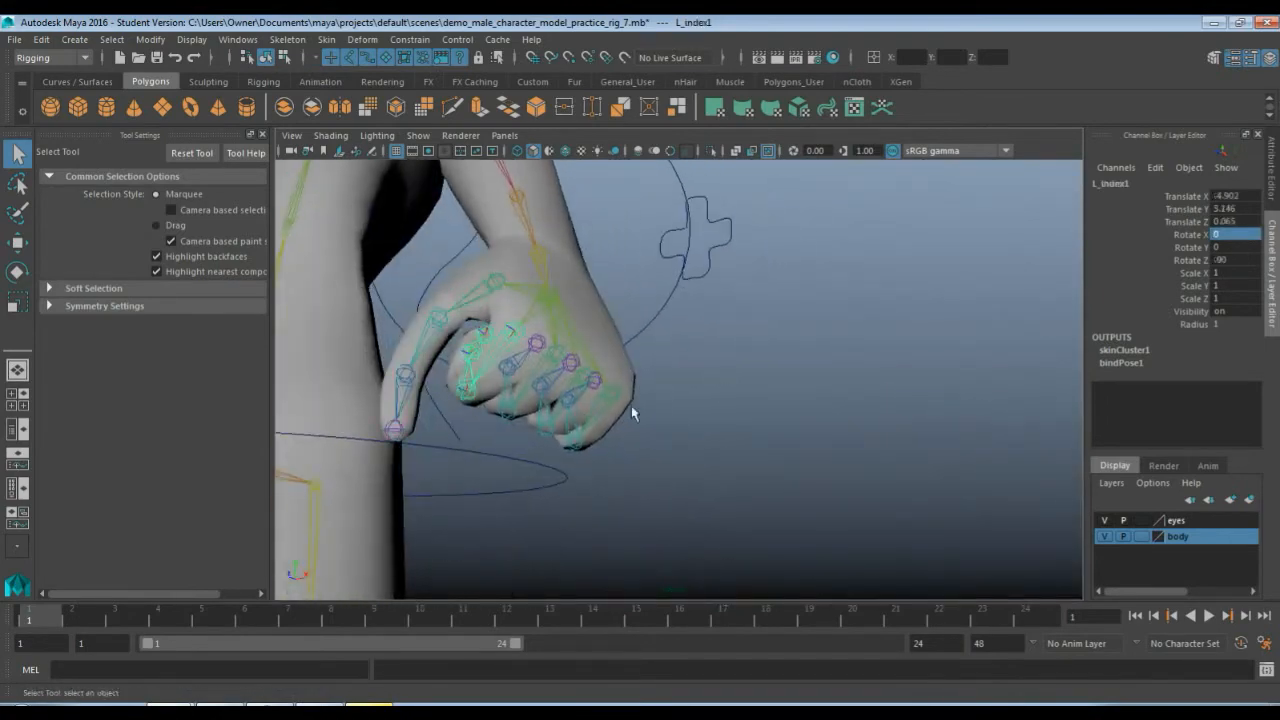
pyautogui.doubleClick(1228, 260)
pyautogui.write('0')
# Set the L_middle1 joint's Rotate Z to 0 to straighten the middle finger.
pyautogui.click(538, 347)
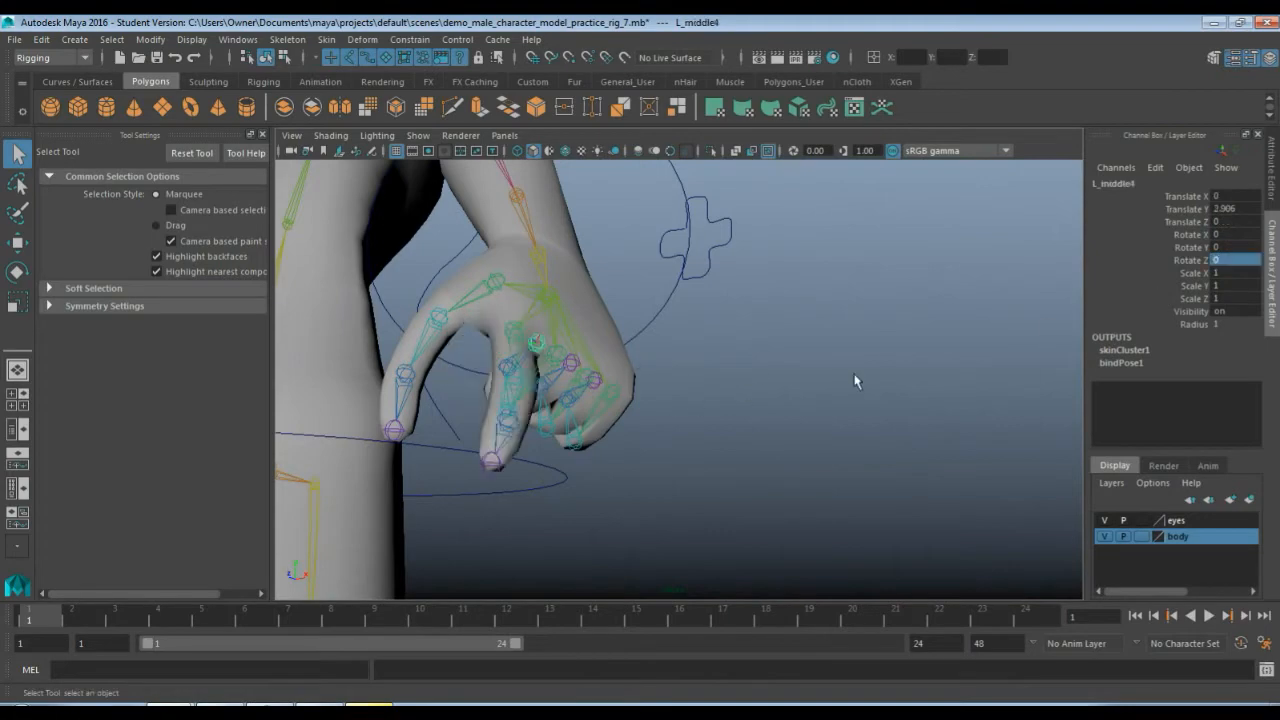
pyautogui.keyDown('alt'); pyautogui.moveTo(834, 374); pyautogui.dragTo(595, 355); pyautogui.keyUp('alt')
pyautogui.click(595, 355)
pyautogui.keyDown('alt'); pyautogui.moveTo(705, 428); pyautogui.dragTo(823, 449); pyautogui.keyUp('alt')
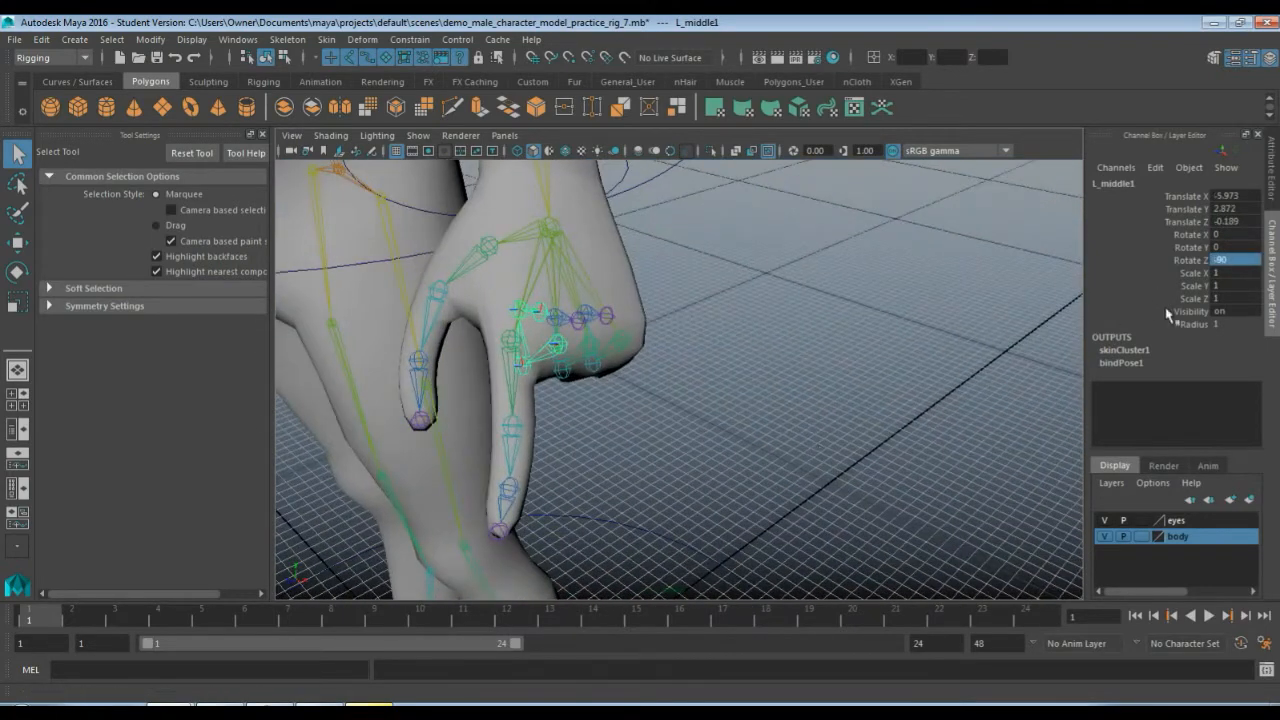
pyautogui.doubleClick(1242, 262)
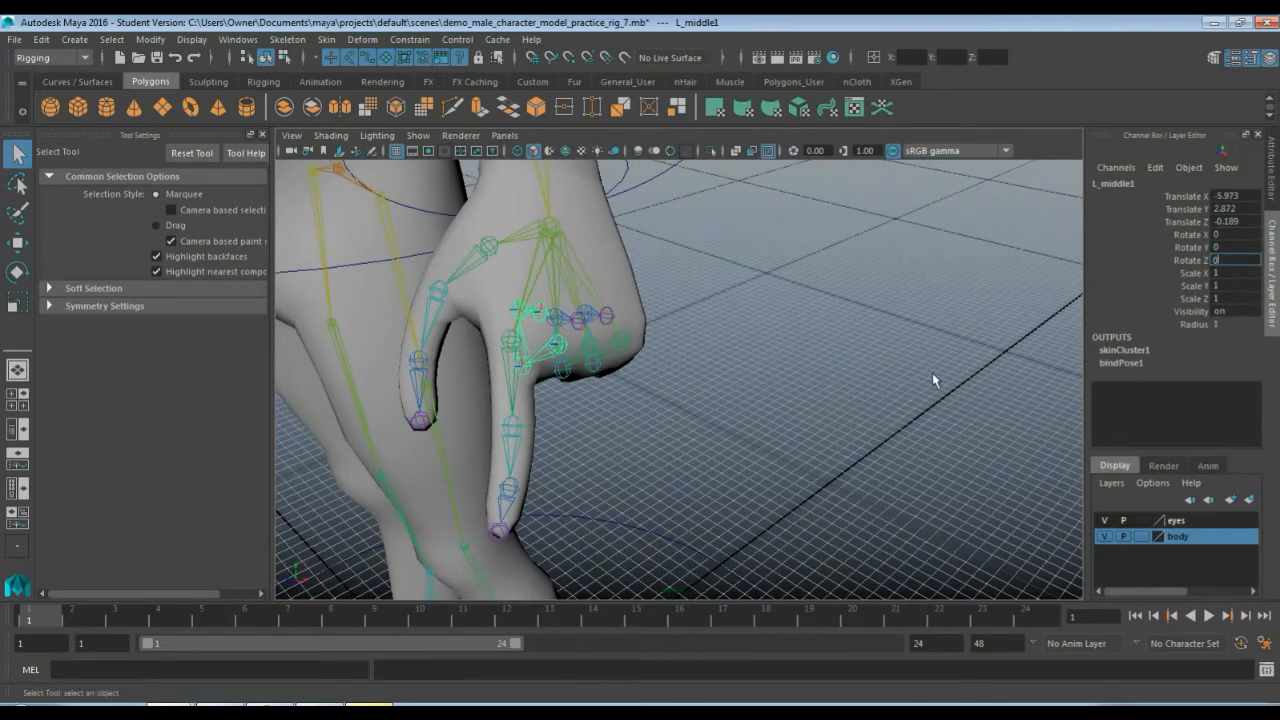
pyautogui.press('Return')
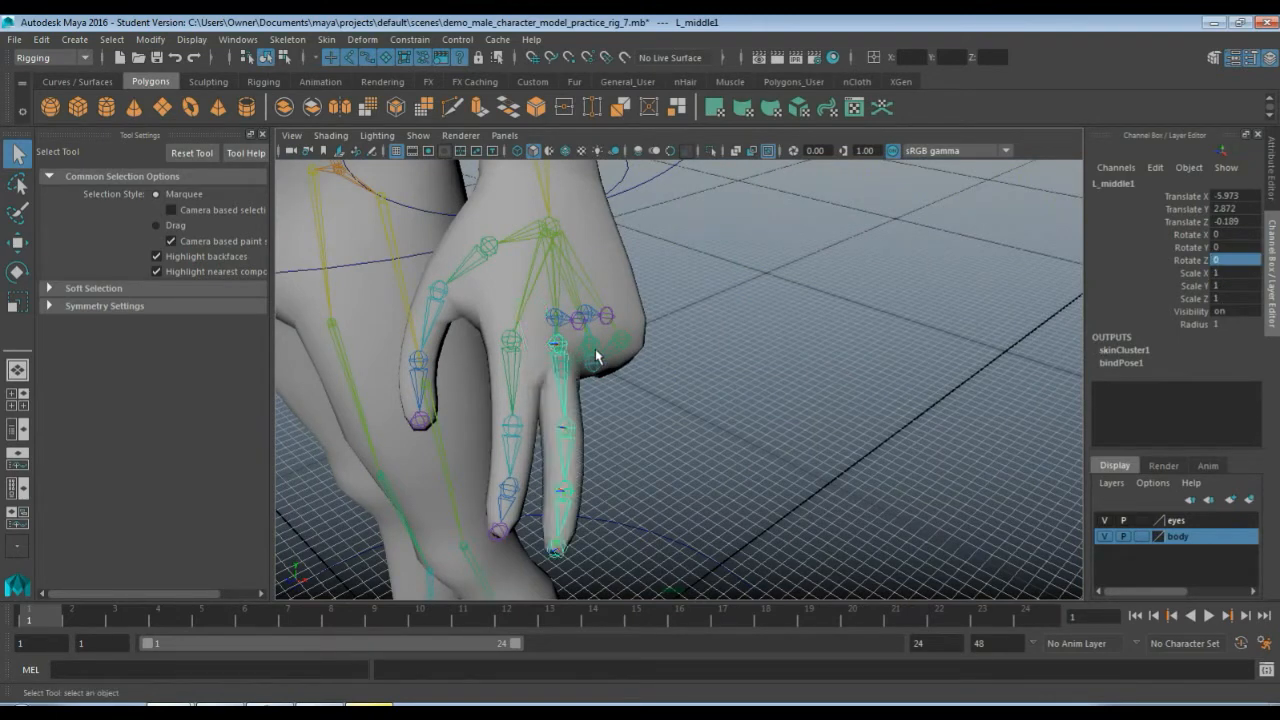
# Straighten the ring and pinky fingers by setting Rotate Z to 0 on L_ring1 and L_pinky1, then clear the selection.
pyautogui.click(590, 356)
pyautogui.click(1239, 266)
pyautogui.write('0')
pyautogui.press('Return')
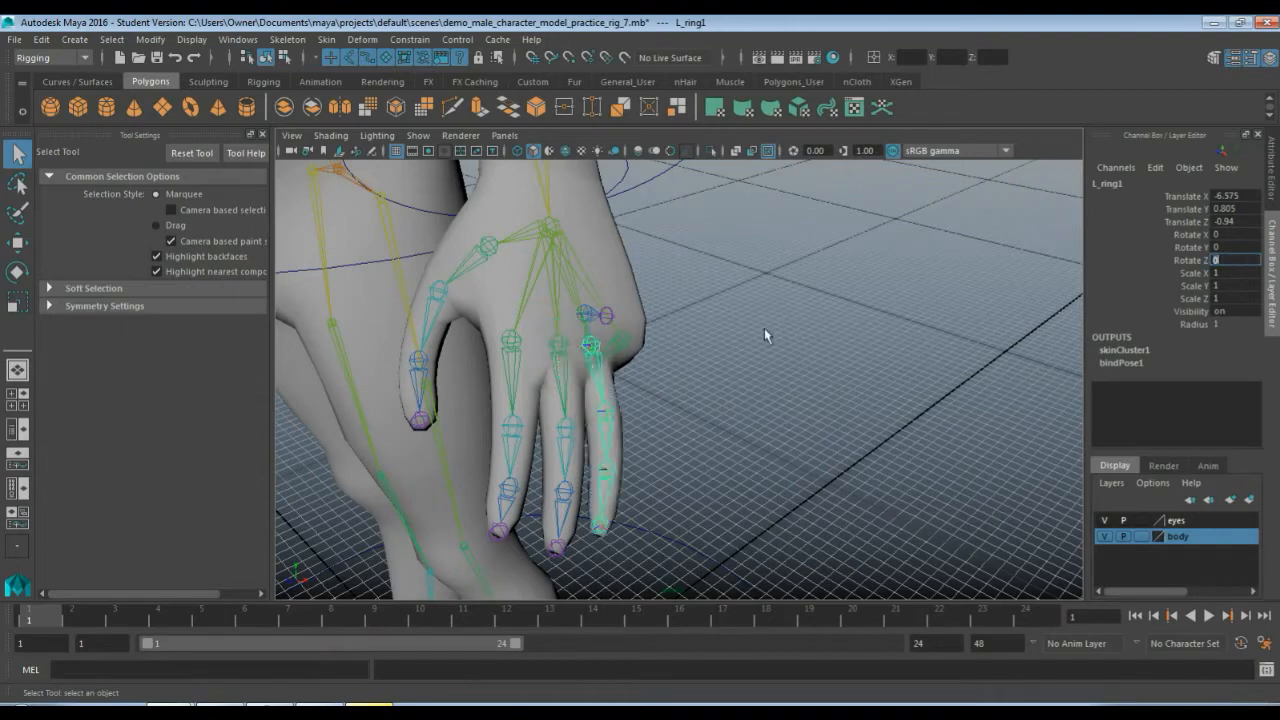
pyautogui.click(612, 343)
pyautogui.click(1232, 260)
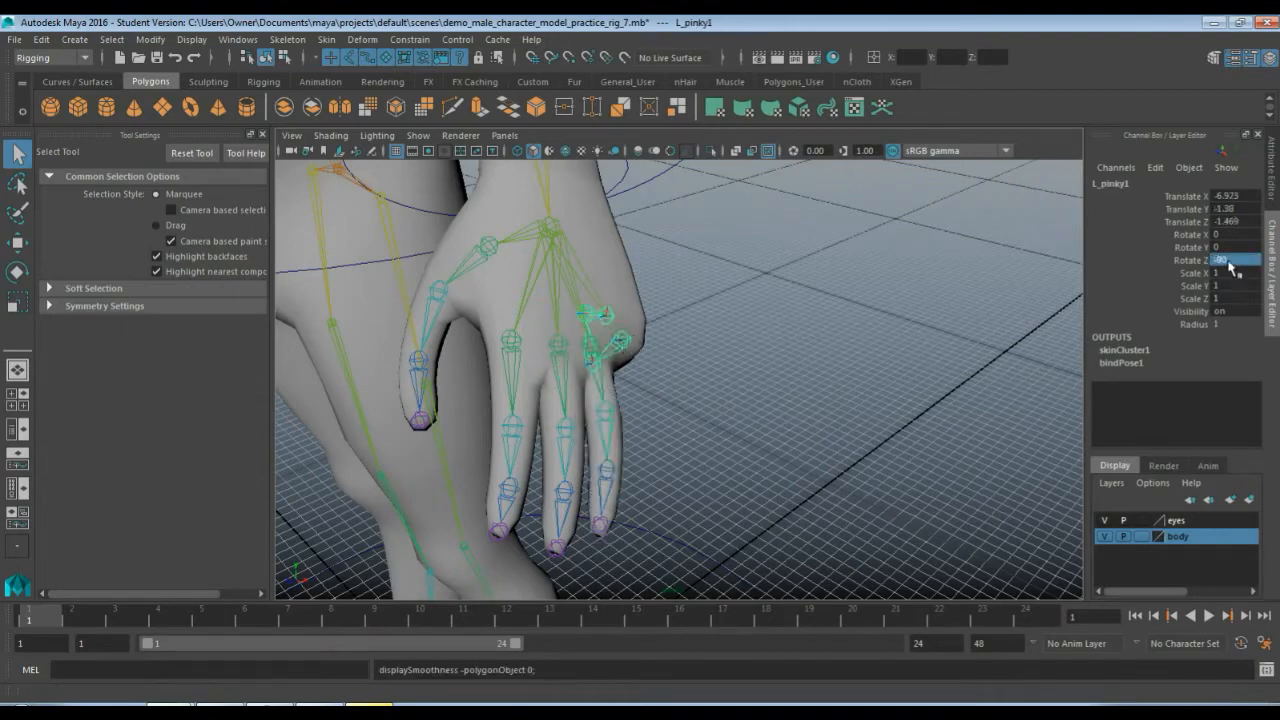
pyautogui.write('0')
pyautogui.press('Return')
pyautogui.click(751, 421)
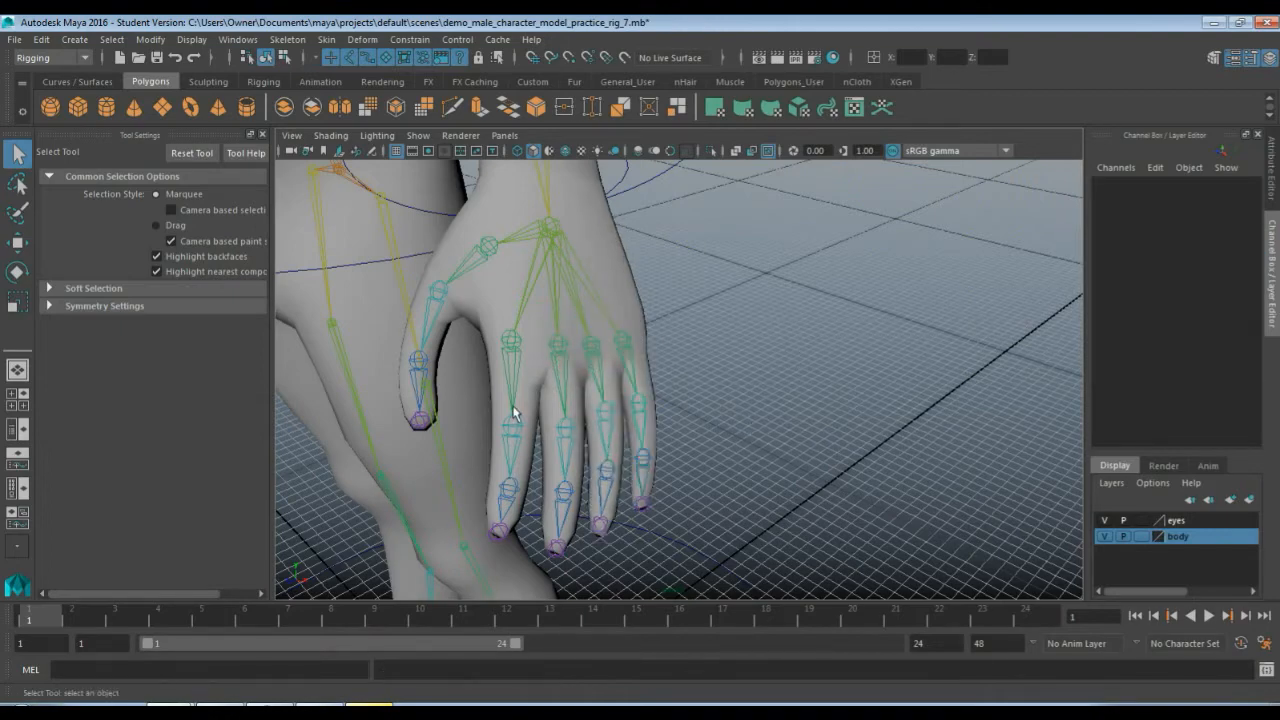
pyautogui.moveTo(515, 415)
pyautogui.keyDown('alt'); pyautogui.mouseDown()
pyautogui.moveTo(483, 392)
pyautogui.moveTo(498, 399)
pyautogui.mouseUp(); pyautogui.keyUp('alt')
pyautogui.scroll(-5, 499, 398)
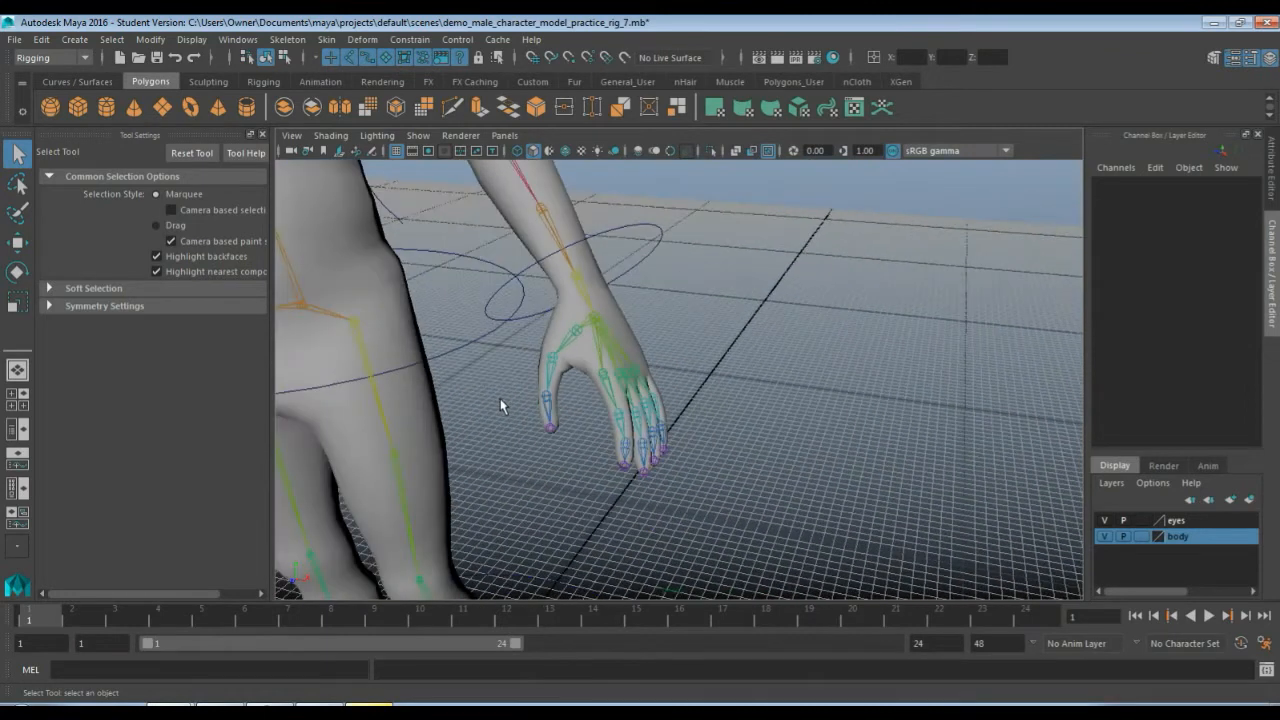
pyautogui.scroll(2, 500, 398)
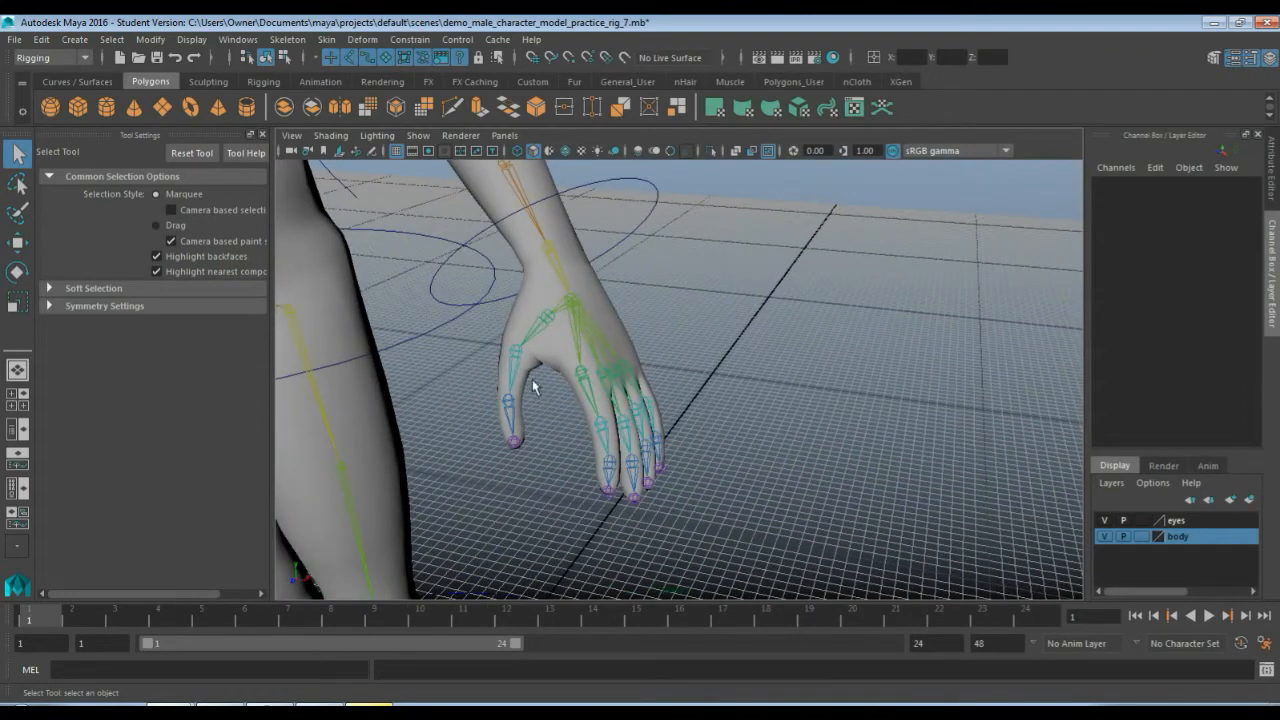
pyautogui.click(588, 376)
pyautogui.click(517, 355)
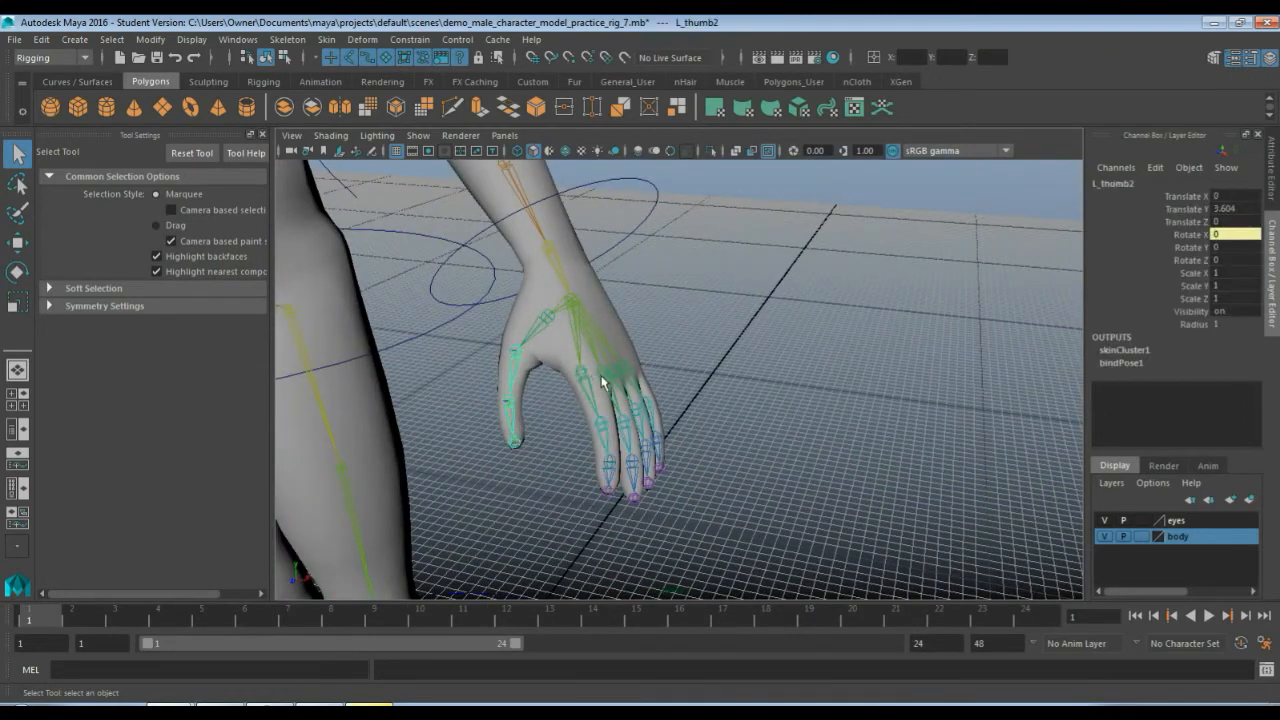
pyautogui.click(613, 375)
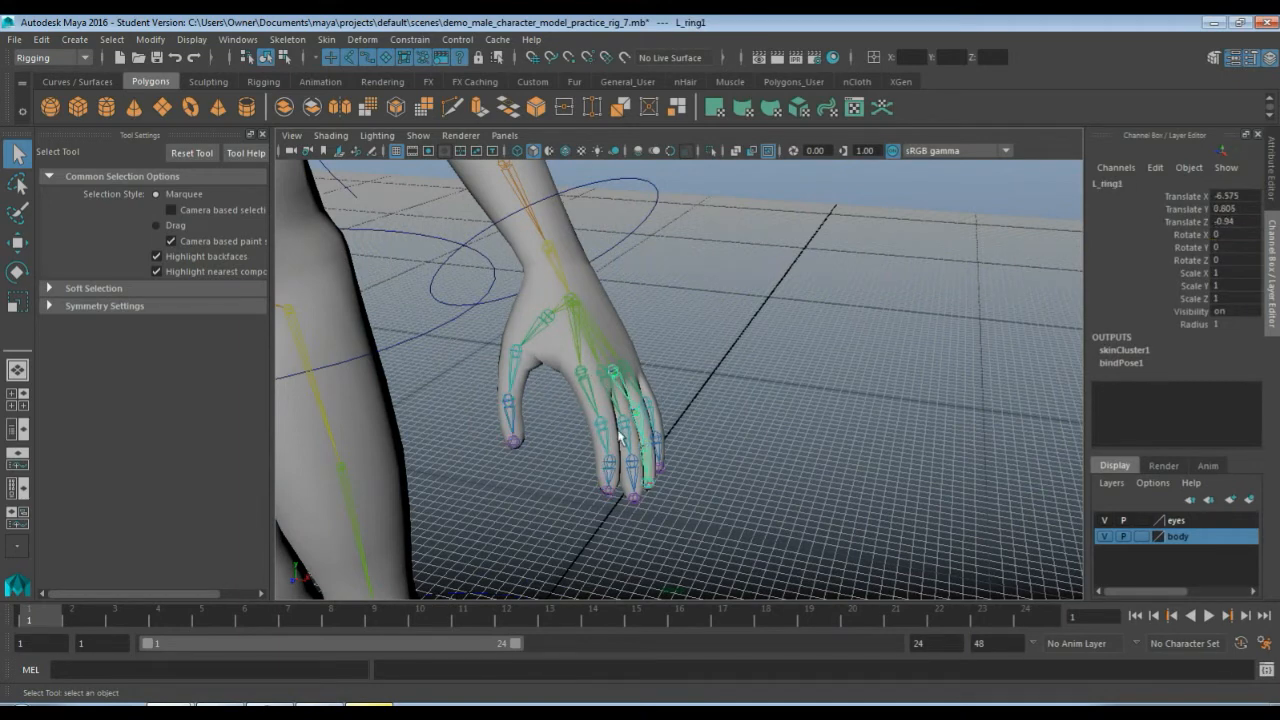
# Add a keyable float attribute named Index Finger X to L_hand_CTRL with a minimum of -10 and a maximum of 10.
pyautogui.click(622, 185)
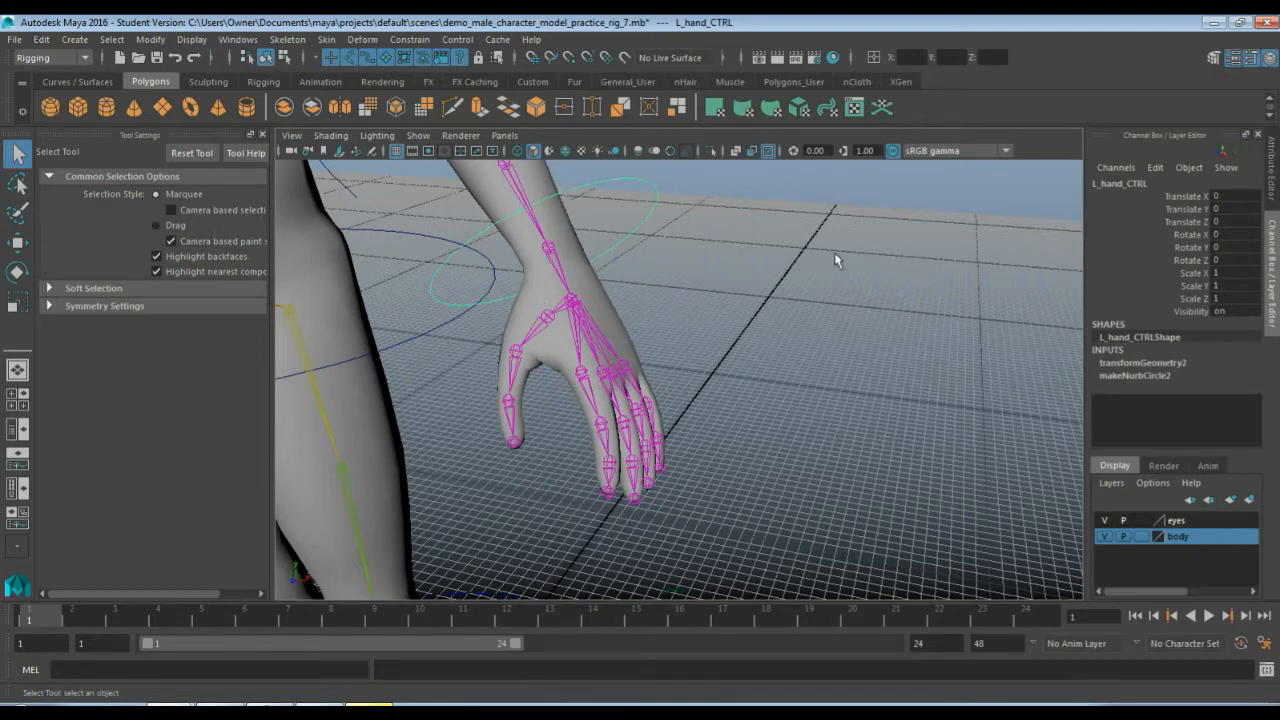
pyautogui.click(1156, 168)
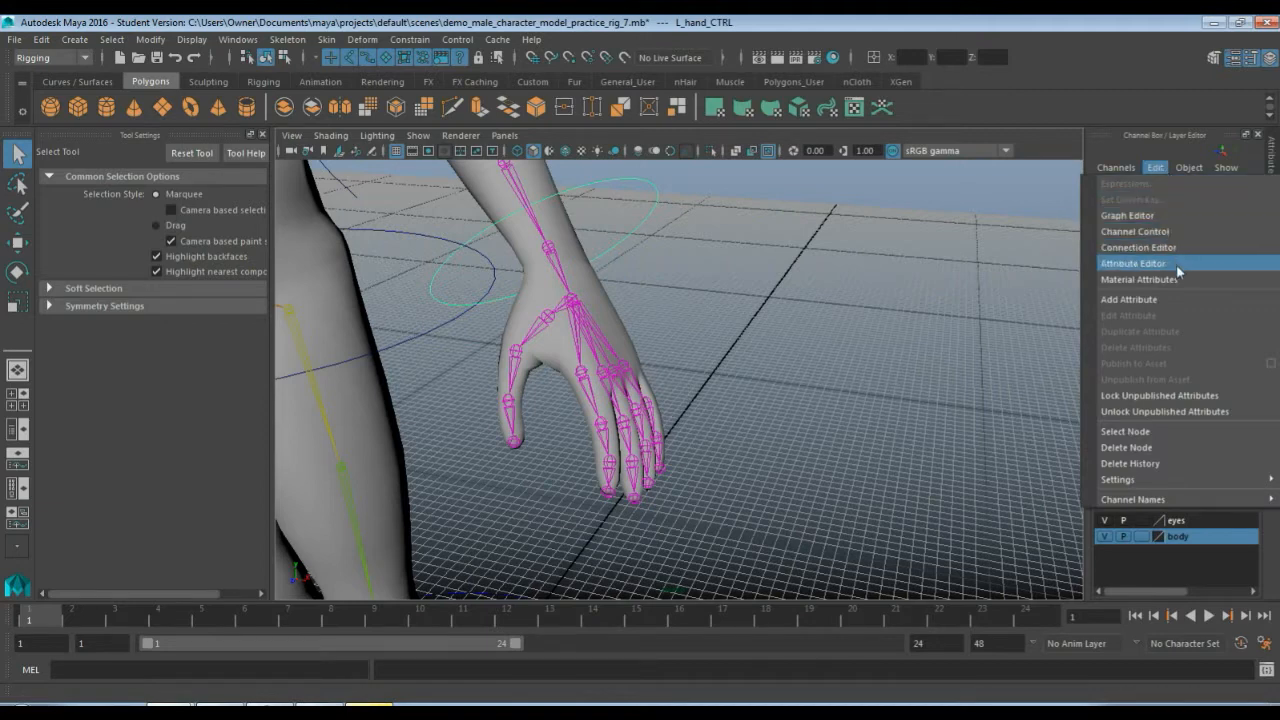
pyautogui.click(1174, 299)
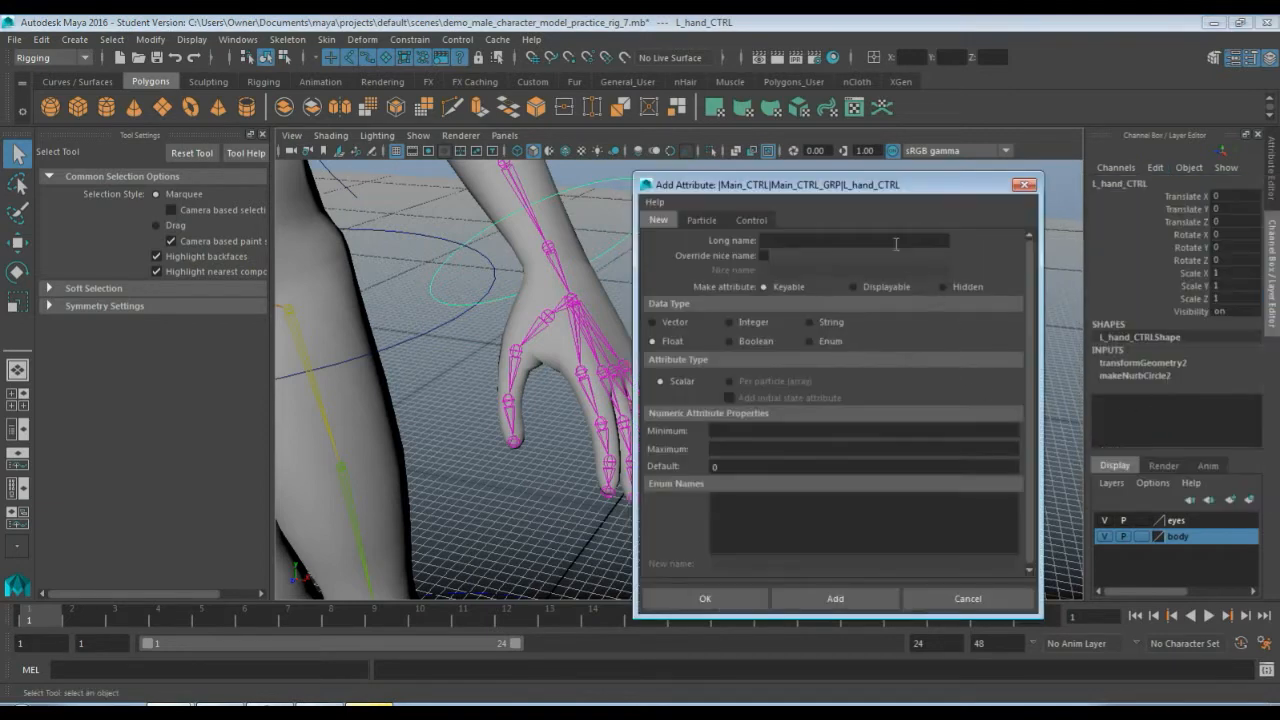
pyautogui.moveTo(820, 178); pyautogui.dragTo(884, 133)
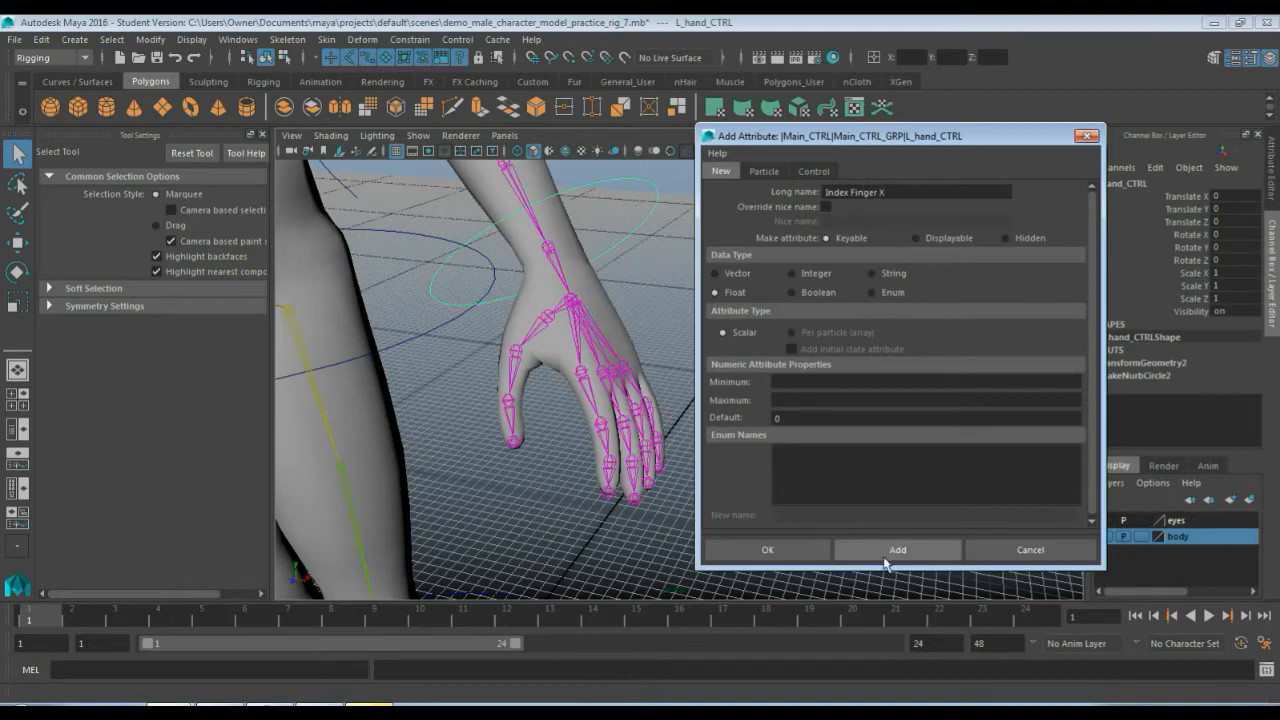
pyautogui.click(778, 382)
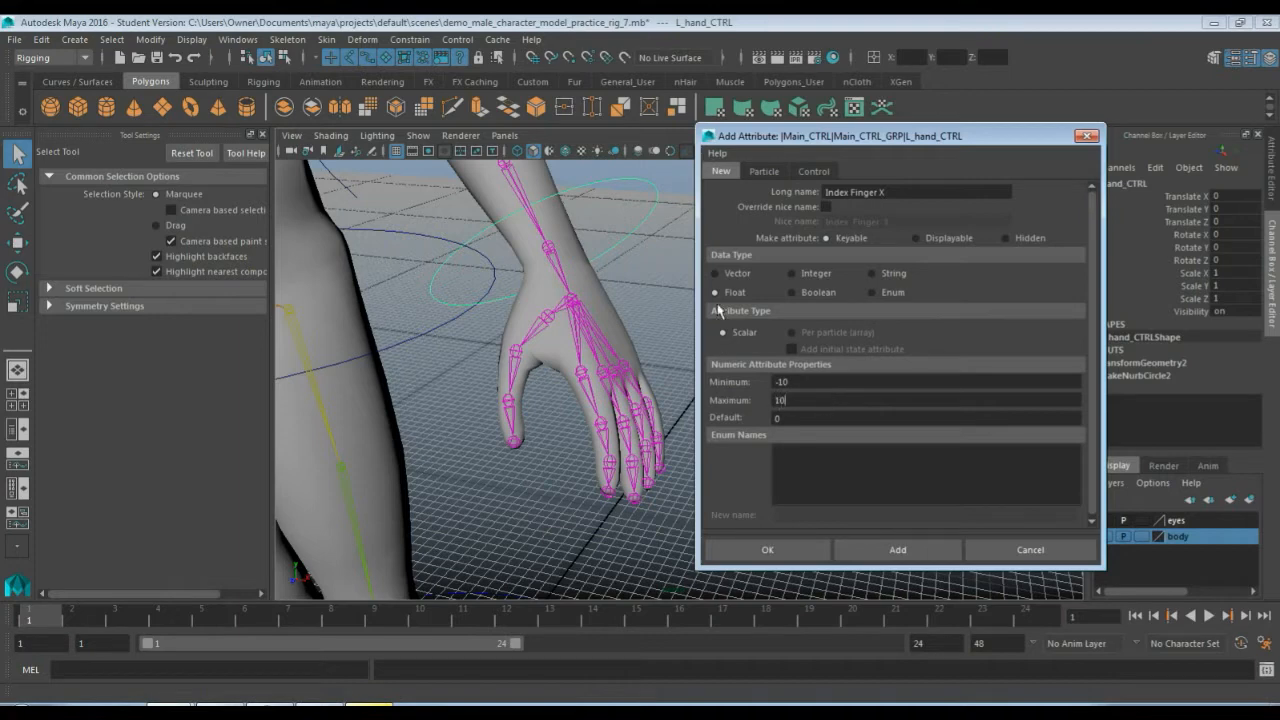
pyautogui.click(880, 553)
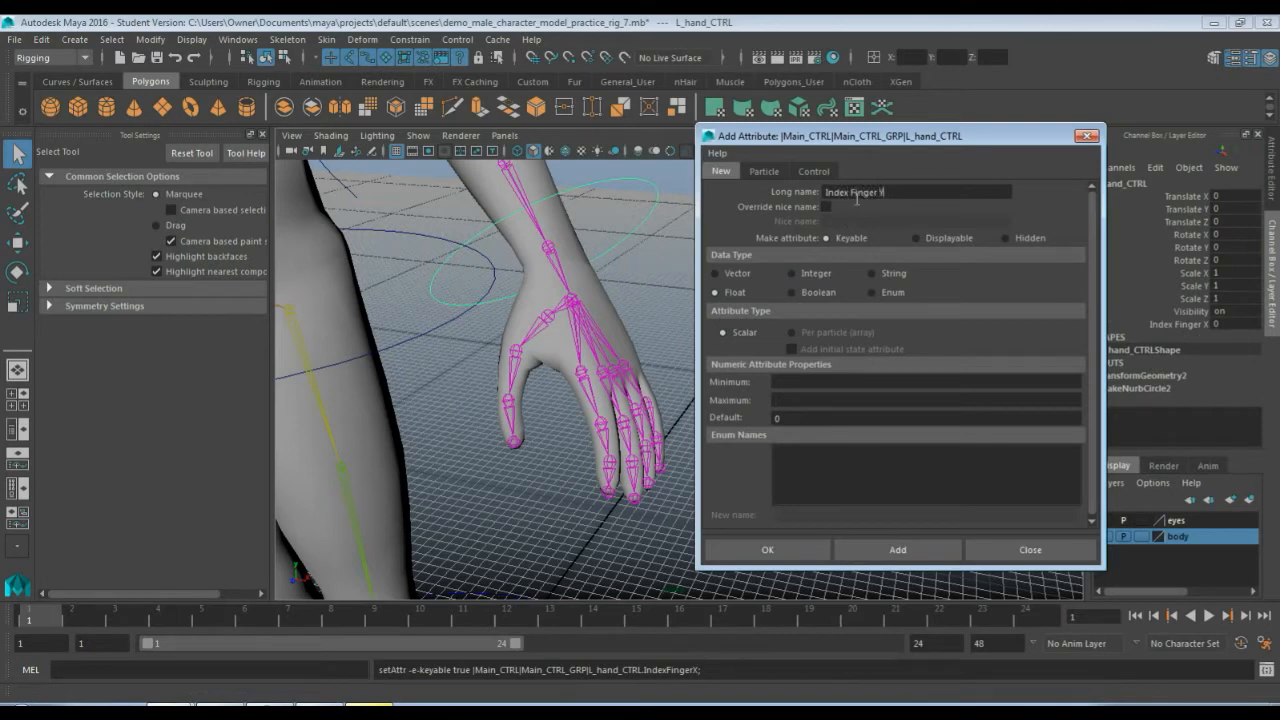
# Add the attributes Index Finger Y and Index Finger Z to L_hand_CTRL, limiting Index Finger Z to the range -10 to 10.
pyautogui.click(794, 380)
pyautogui.click(903, 552)
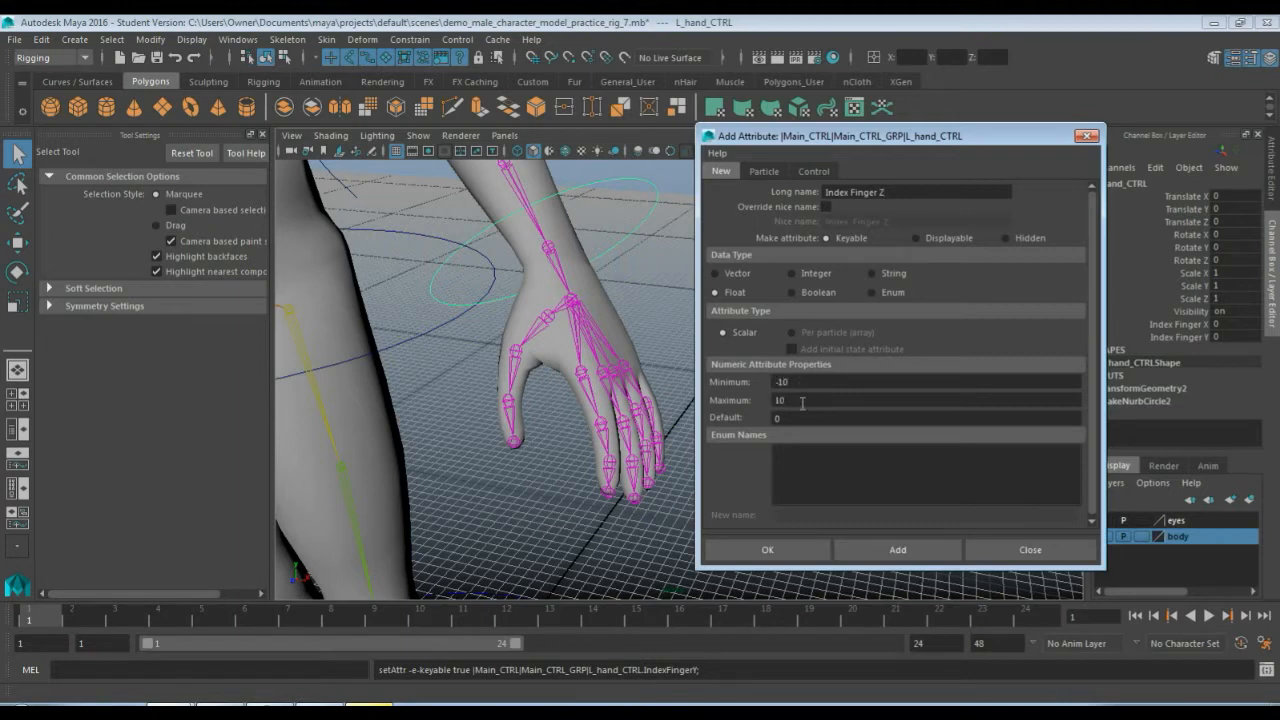
pyautogui.click(897, 549)
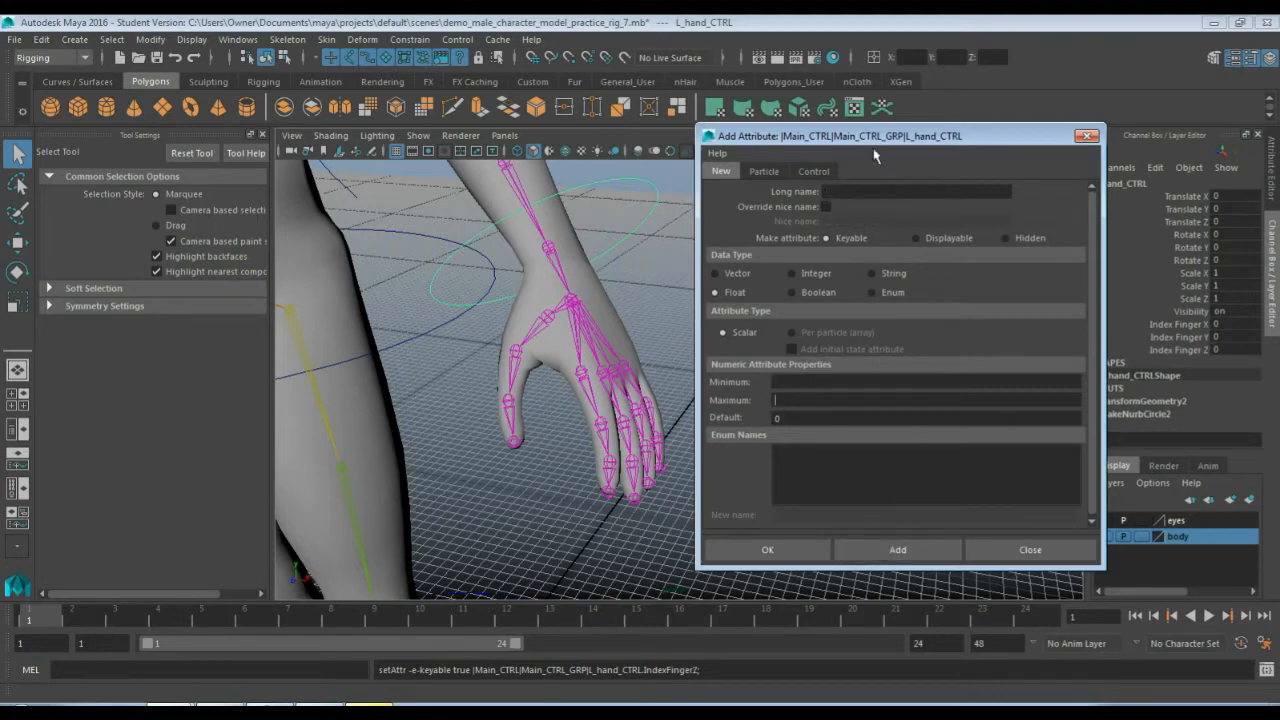
pyautogui.moveTo(855, 135); pyautogui.dragTo(874, 128)
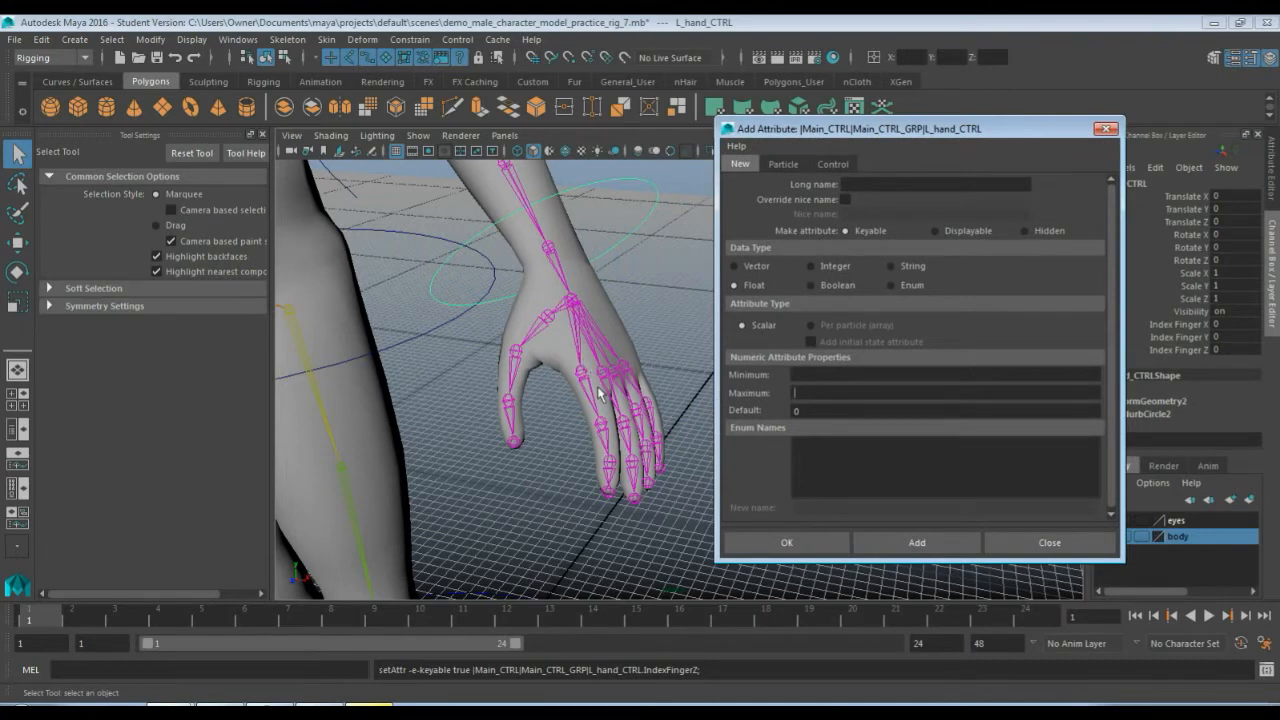
pyautogui.click(1050, 543)
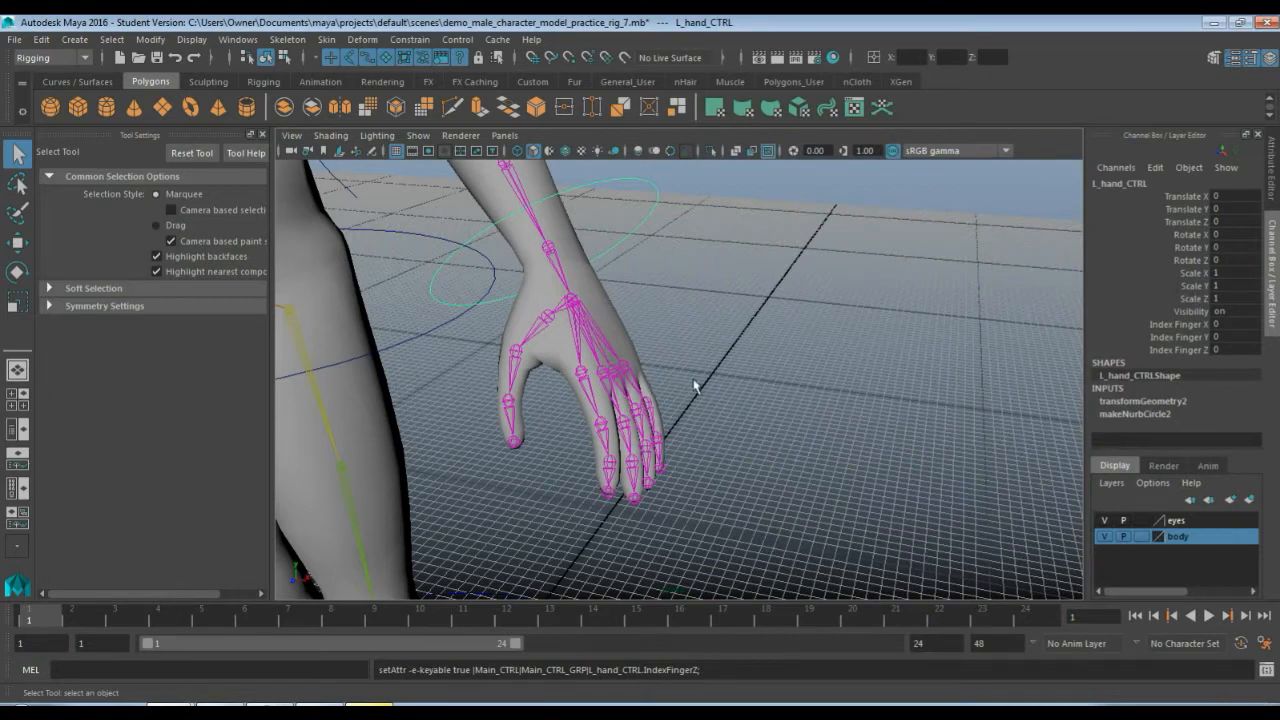
# Open Set Driven Key from the Animation toolset and load L_hand_CTRL as the driver.
pyautogui.click(56, 61)
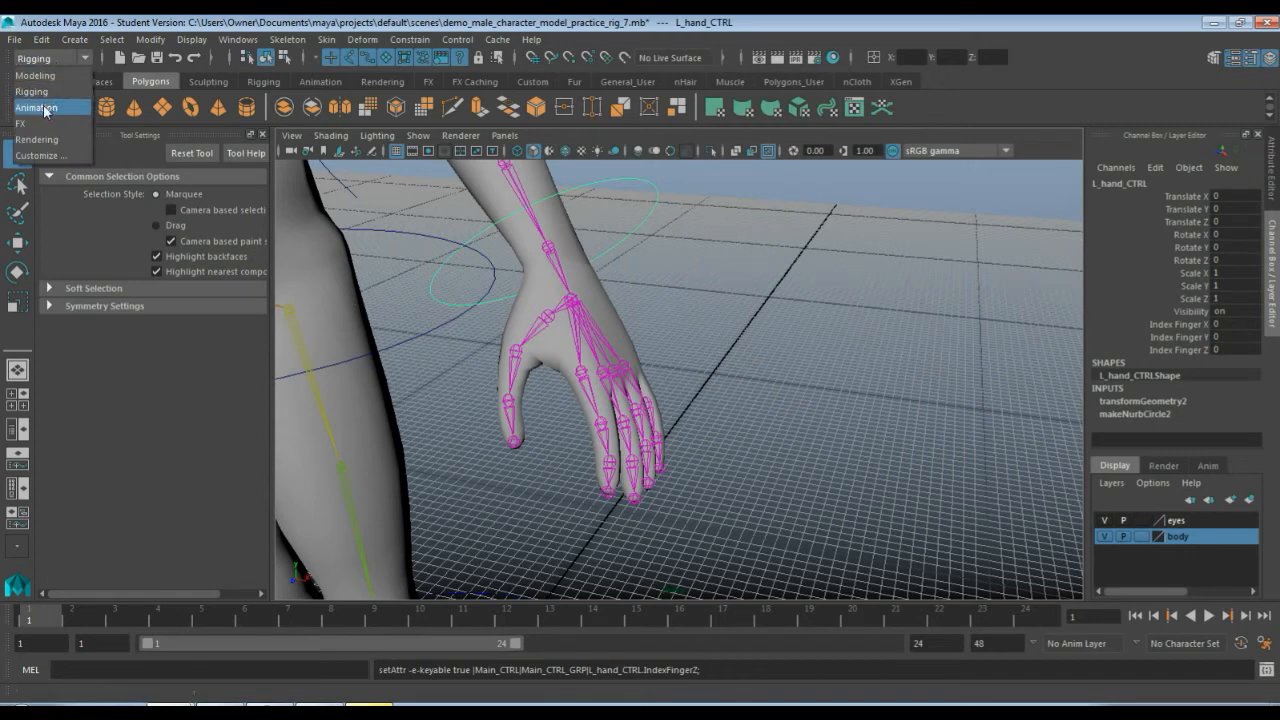
pyautogui.click(47, 111)
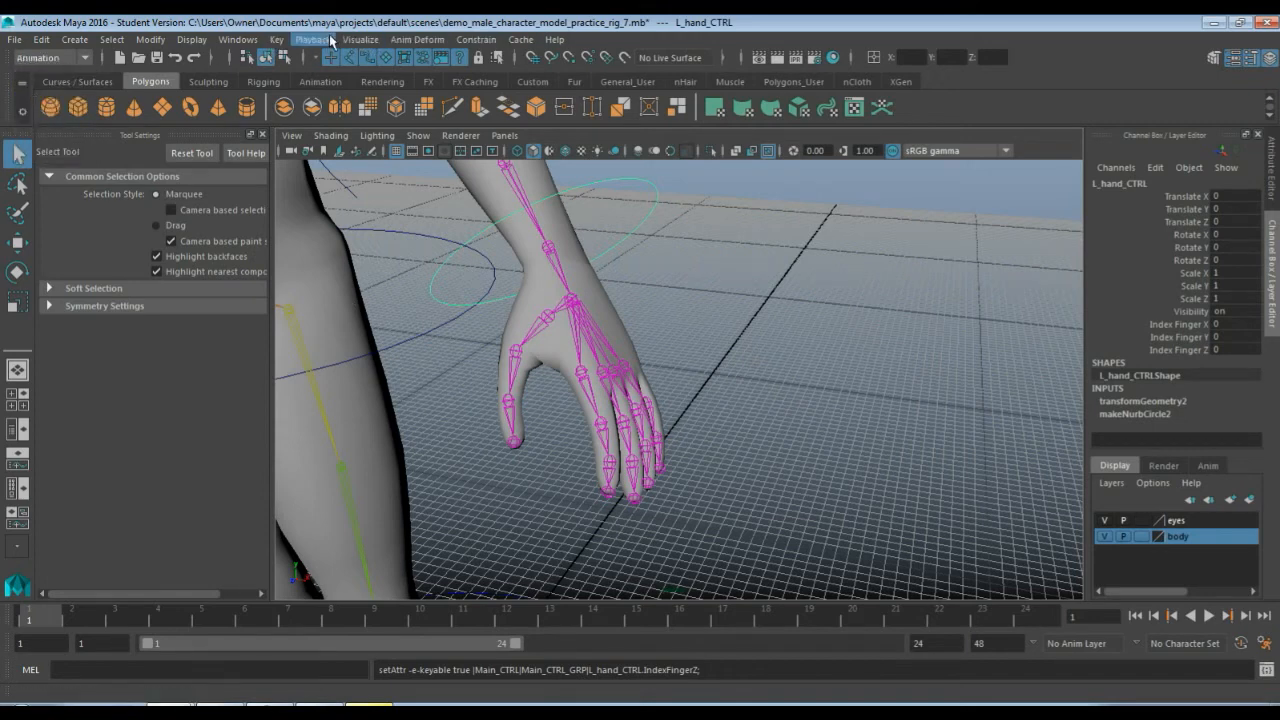
pyautogui.click(279, 39)
pyautogui.moveTo(312, 39)
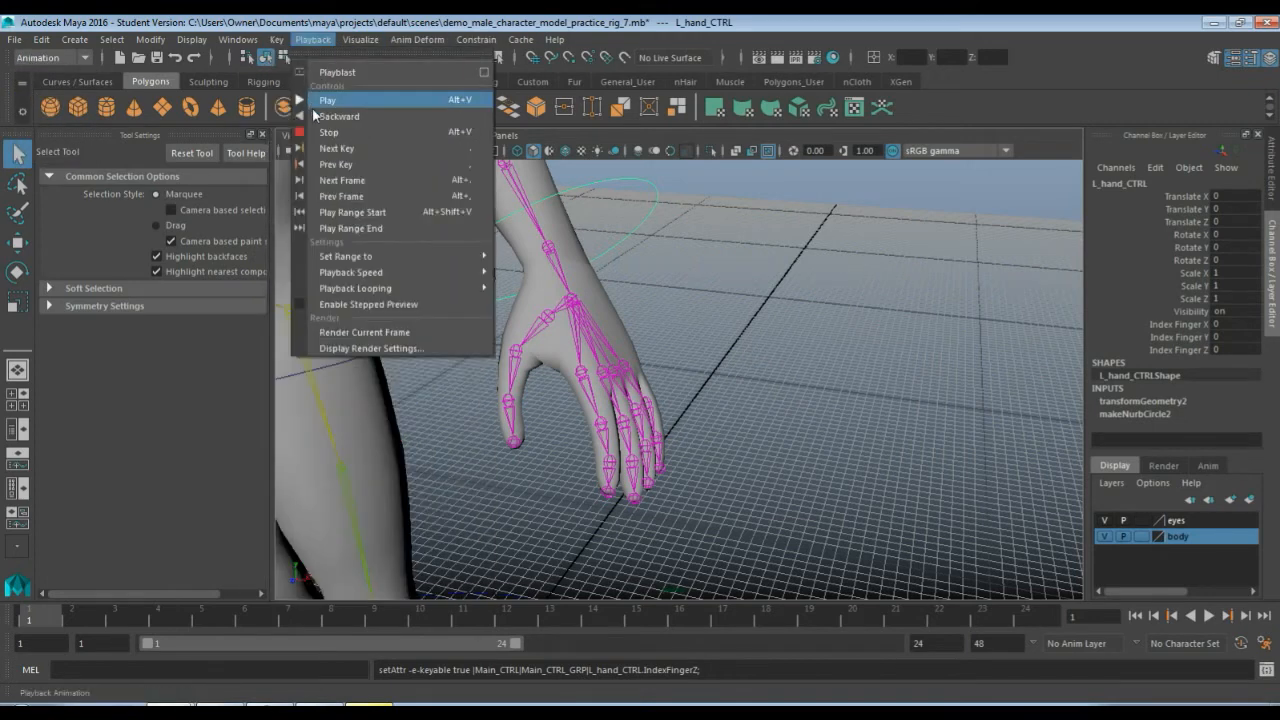
pyautogui.moveTo(300, 176)
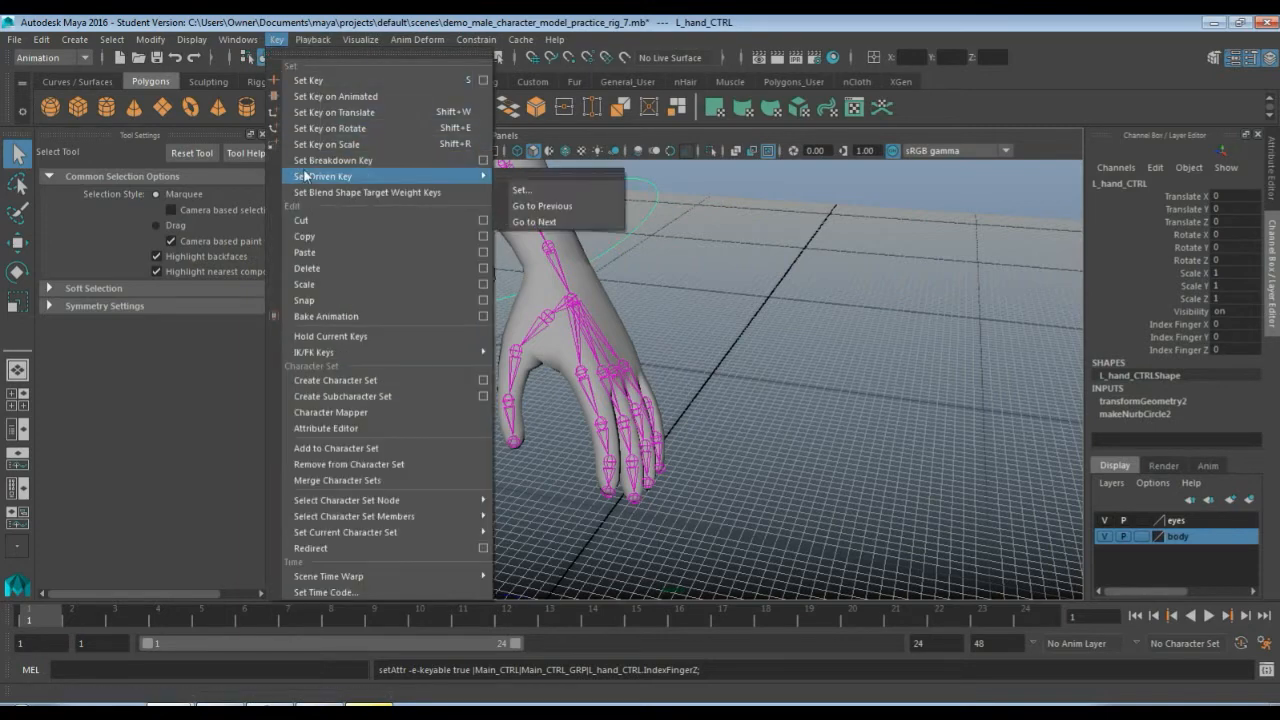
pyautogui.click(519, 190)
pyautogui.moveTo(826, 178); pyautogui.dragTo(867, 104)
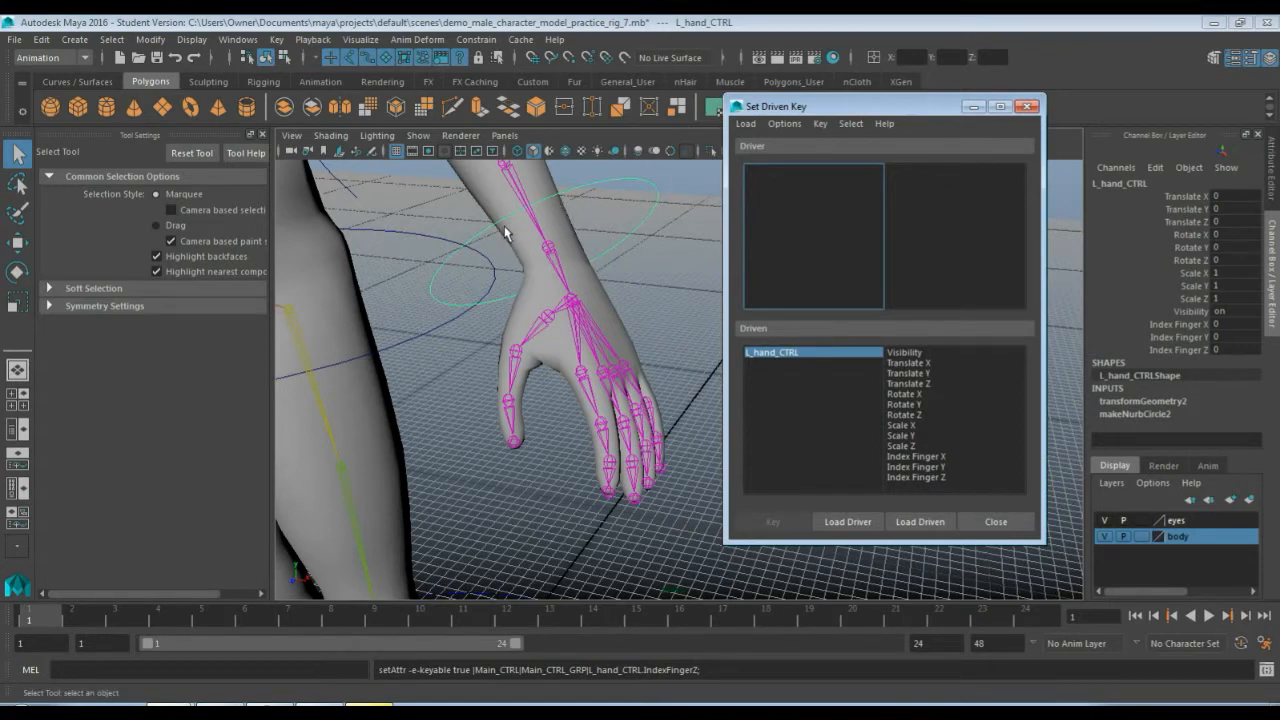
pyautogui.click(847, 522)
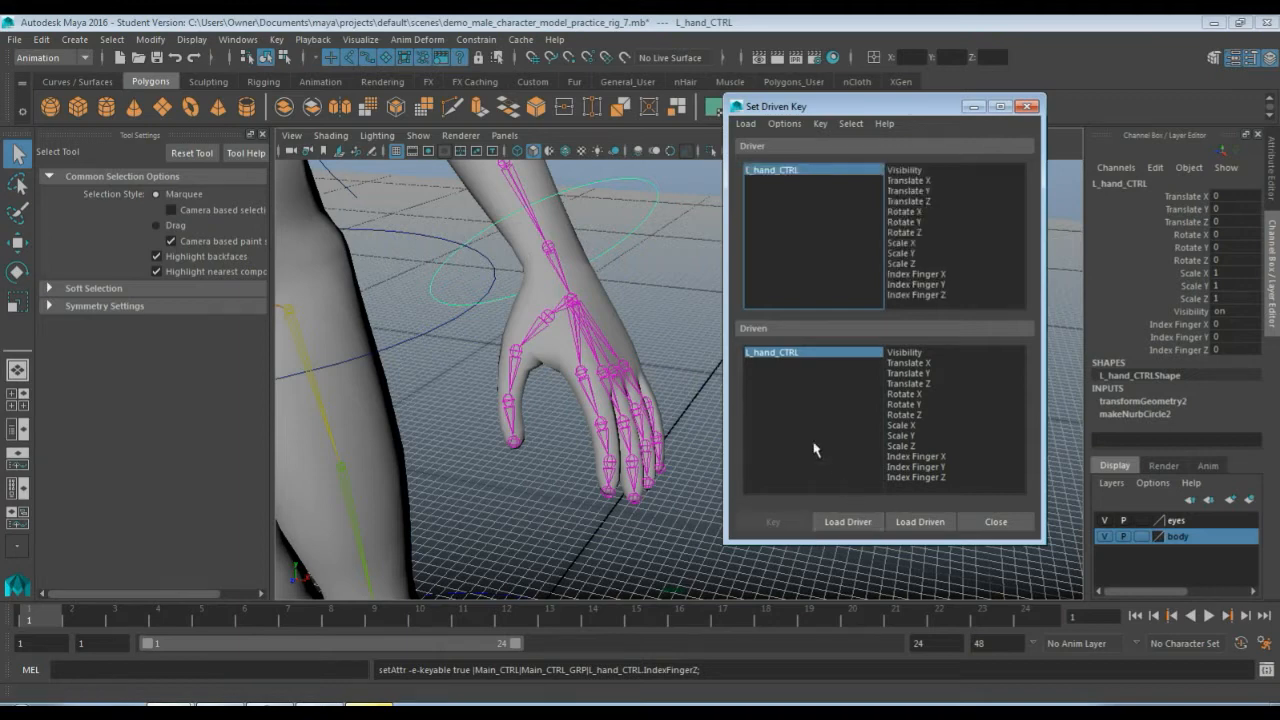
# Load the L_index1 joint as the driven object and choose L_hand_CTRL's Index Finger X as the driver attribute.
pyautogui.click(578, 378)
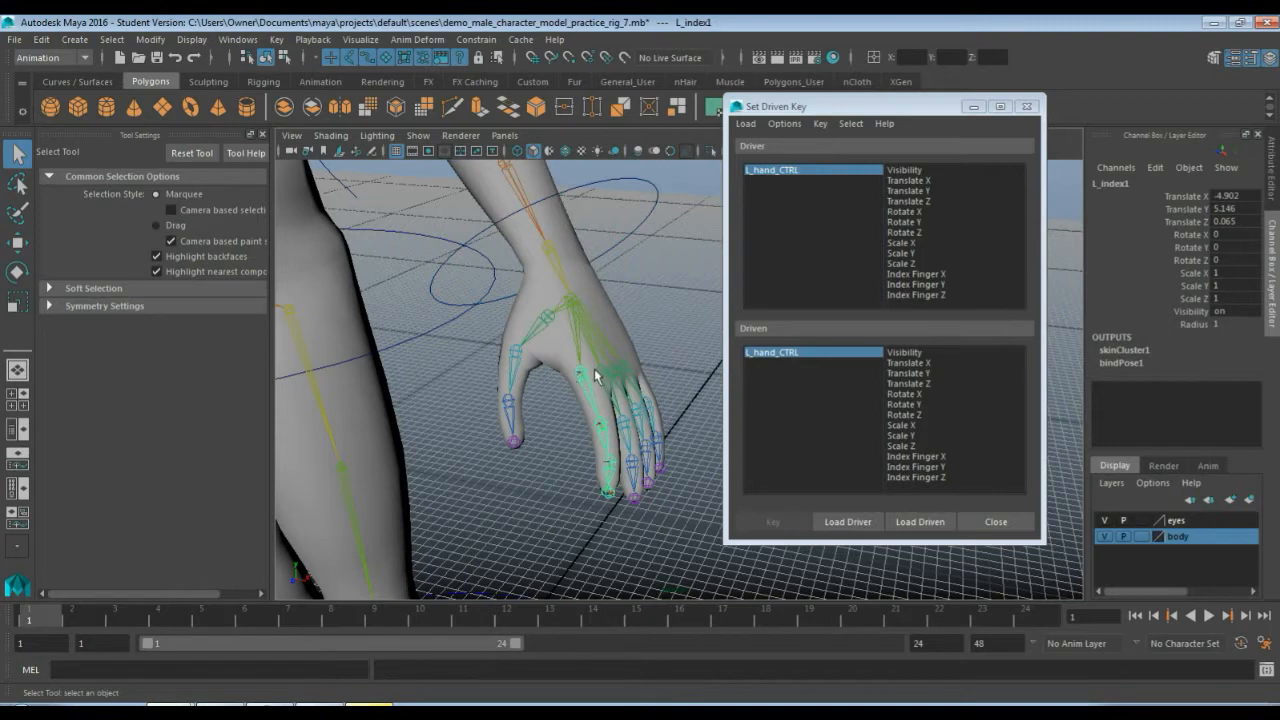
pyautogui.click(925, 528)
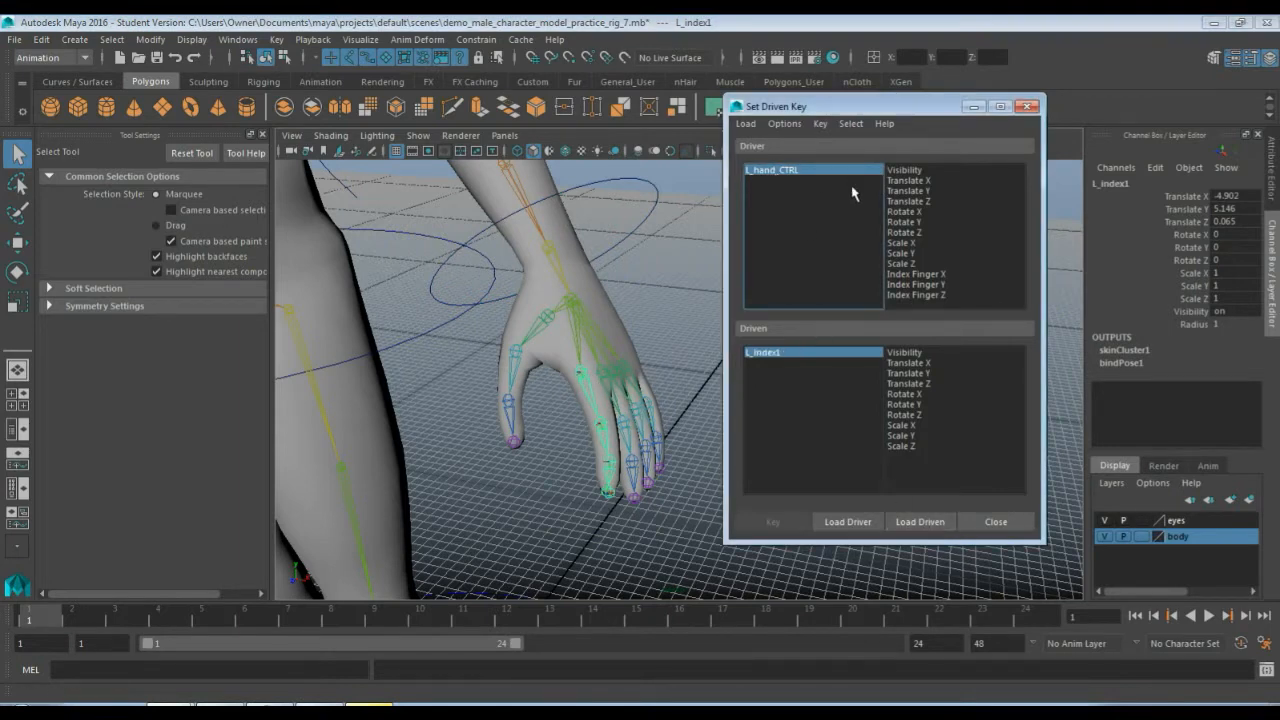
pyautogui.click(906, 276)
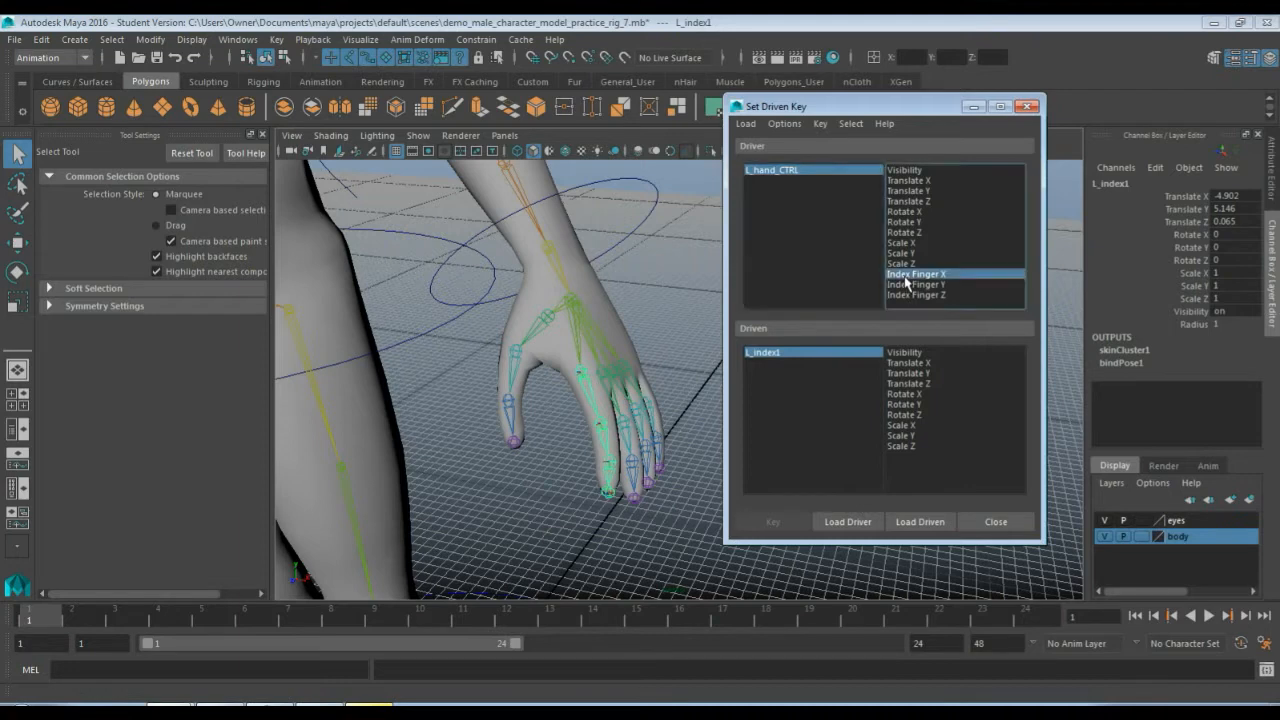
pyautogui.click(797, 174)
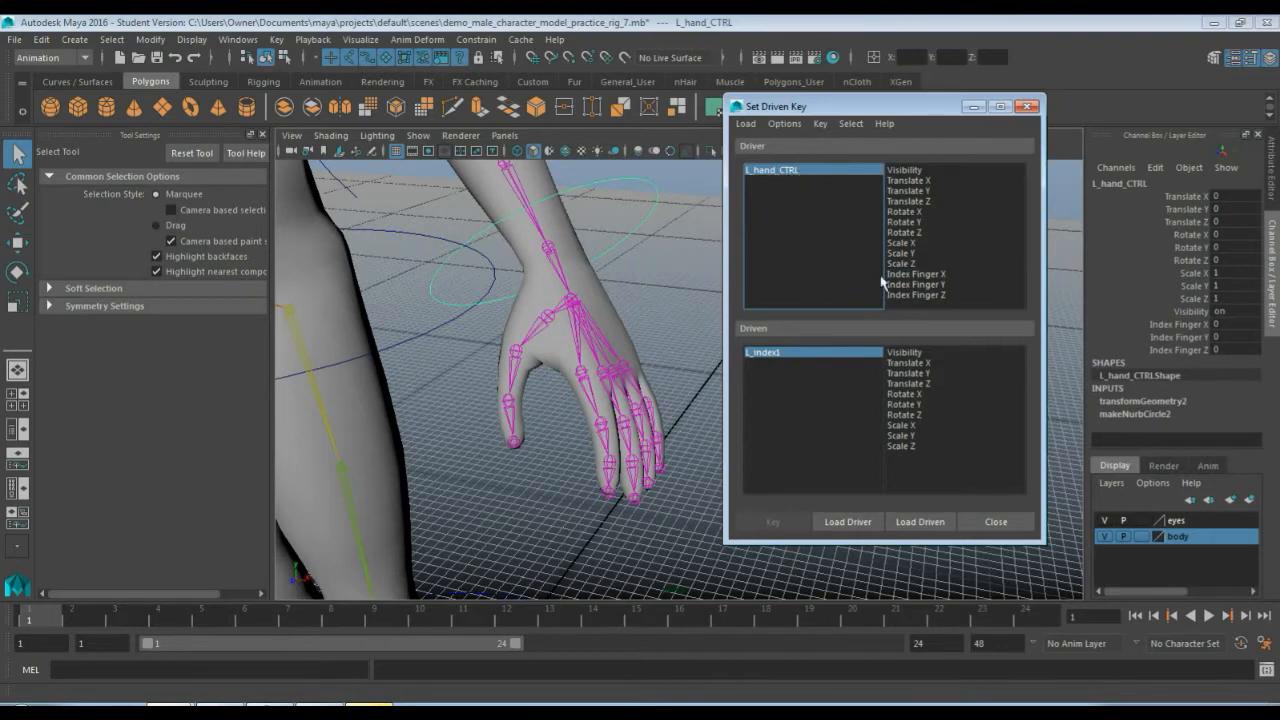
pyautogui.click(916, 275)
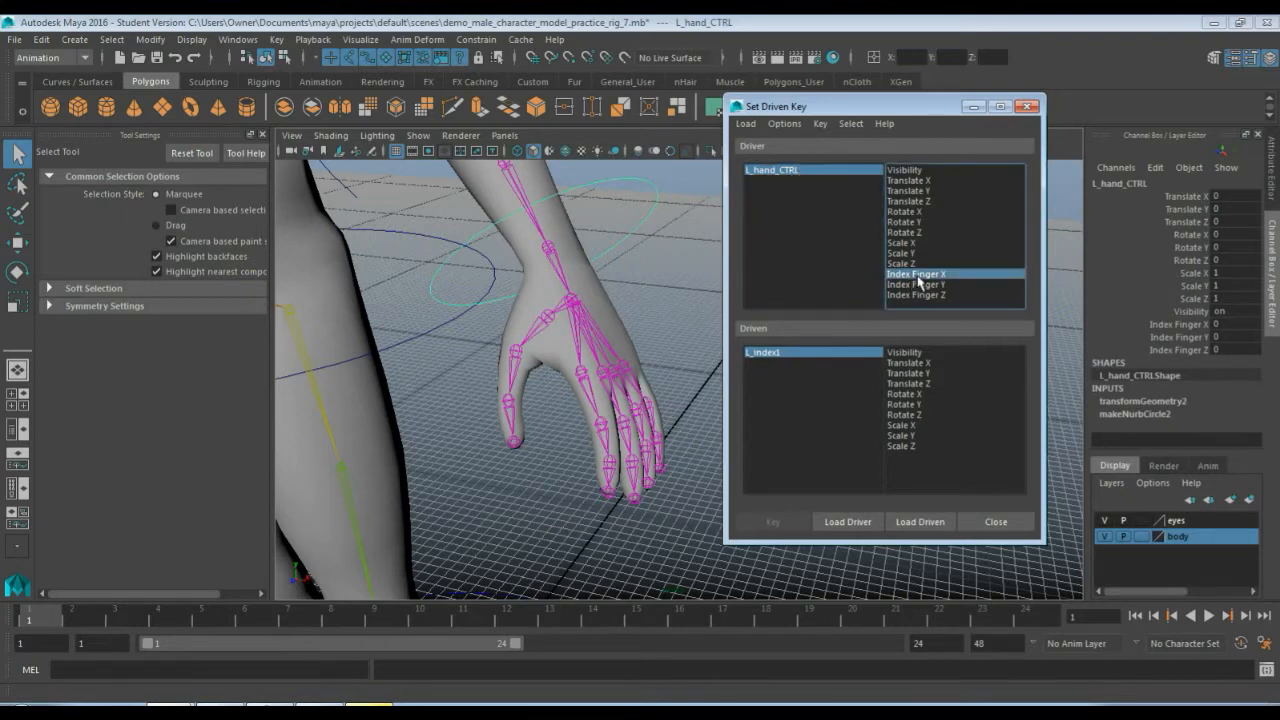
# Key L_index1's Rotate X at 0 against L_hand_CTRL's Index Finger X at 0.
pyautogui.click(789, 357)
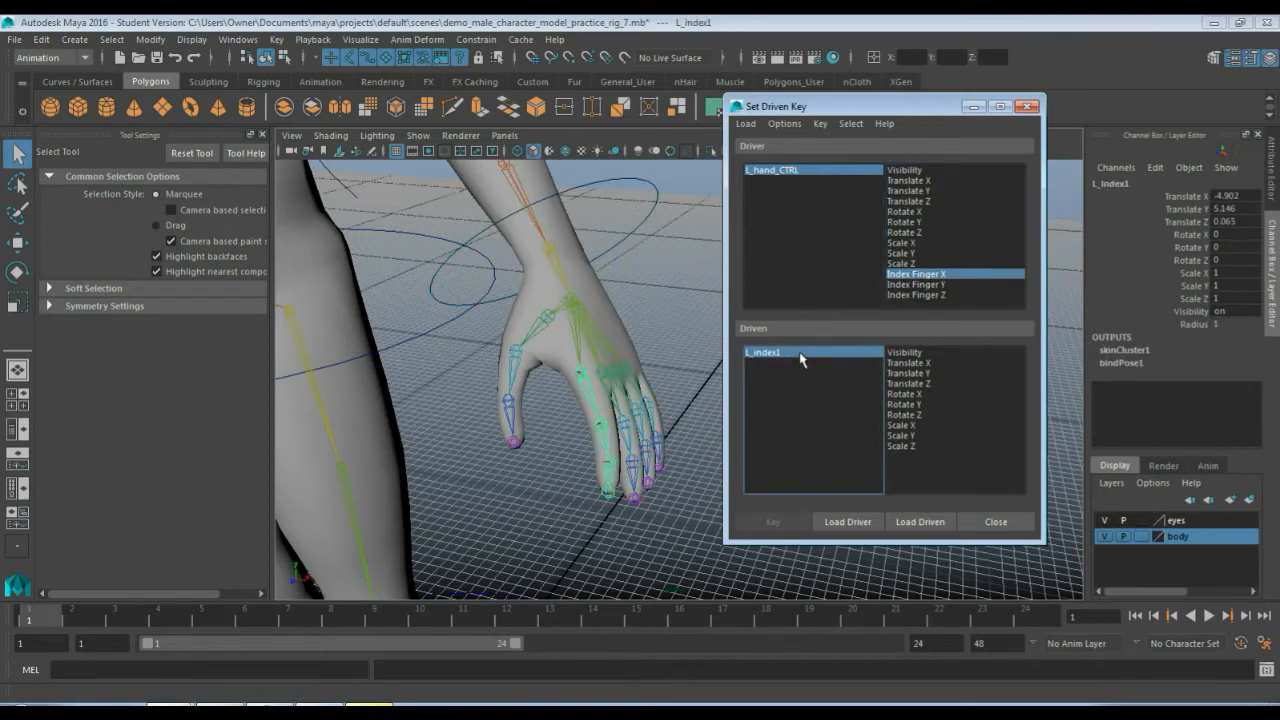
pyautogui.click(906, 394)
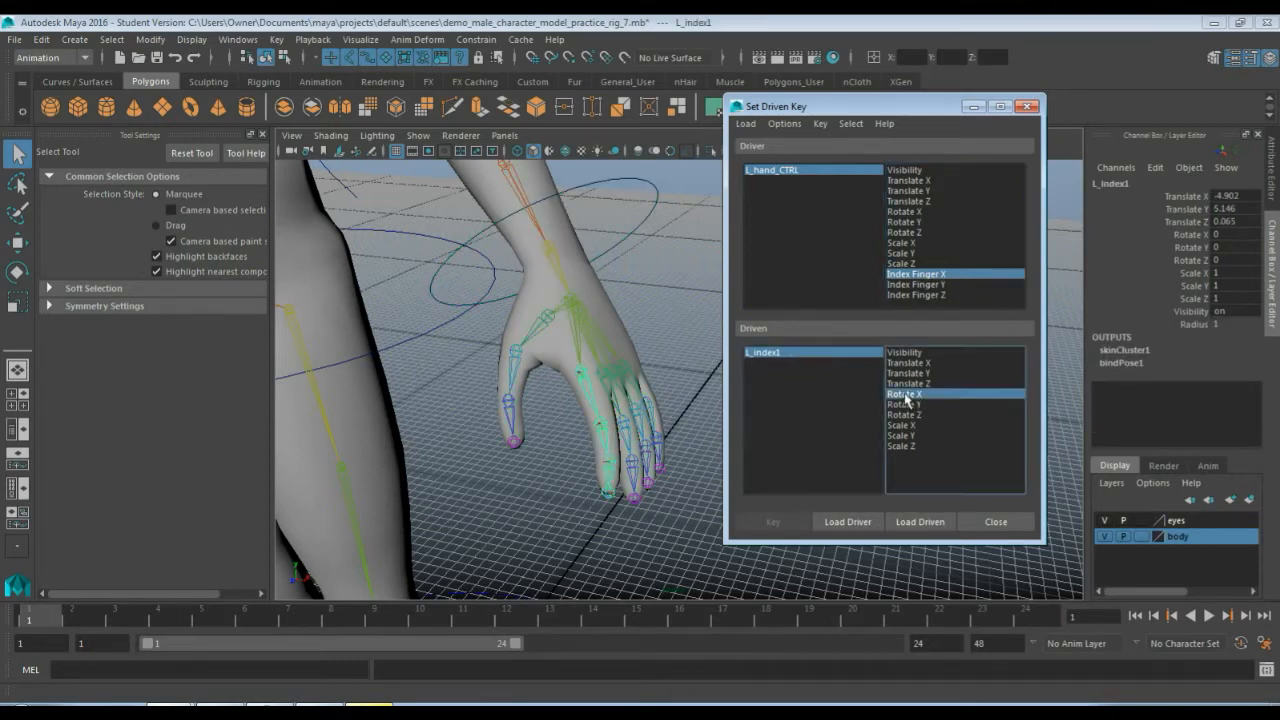
pyautogui.click(773, 522)
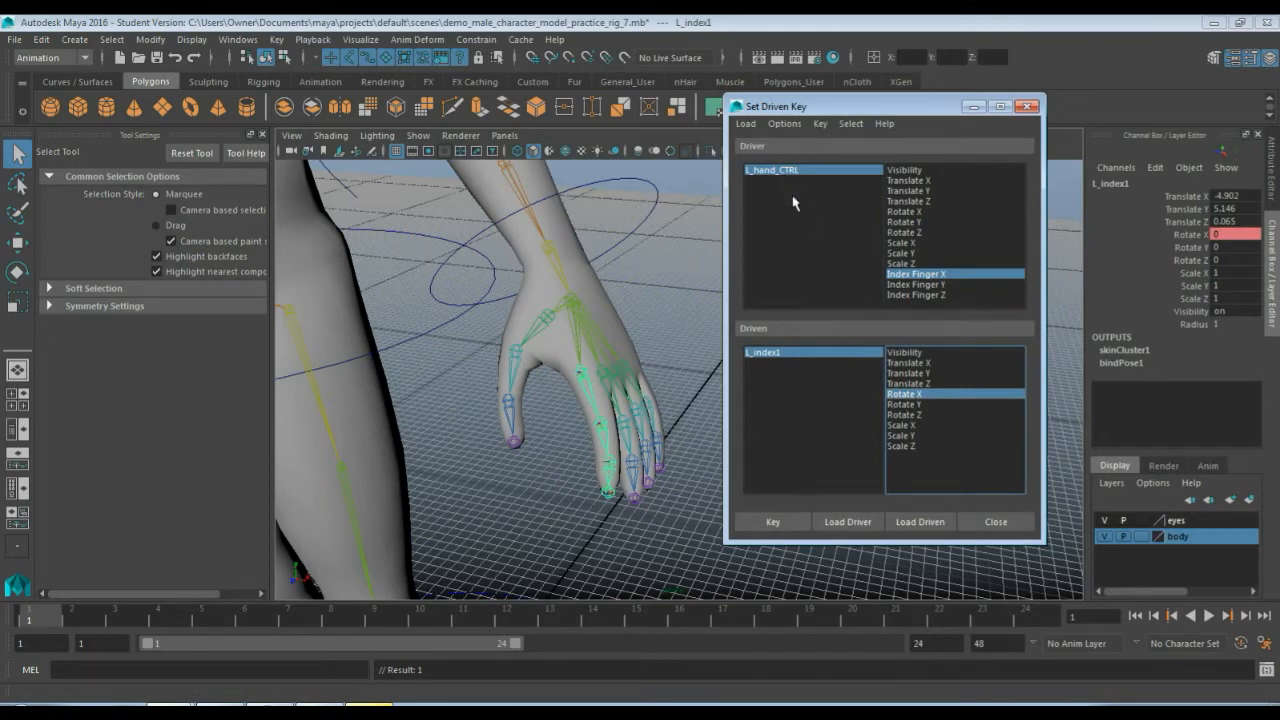
# Set the Index Finger X driver attribute on L_hand_CTRL to -10.
pyautogui.click(818, 176)
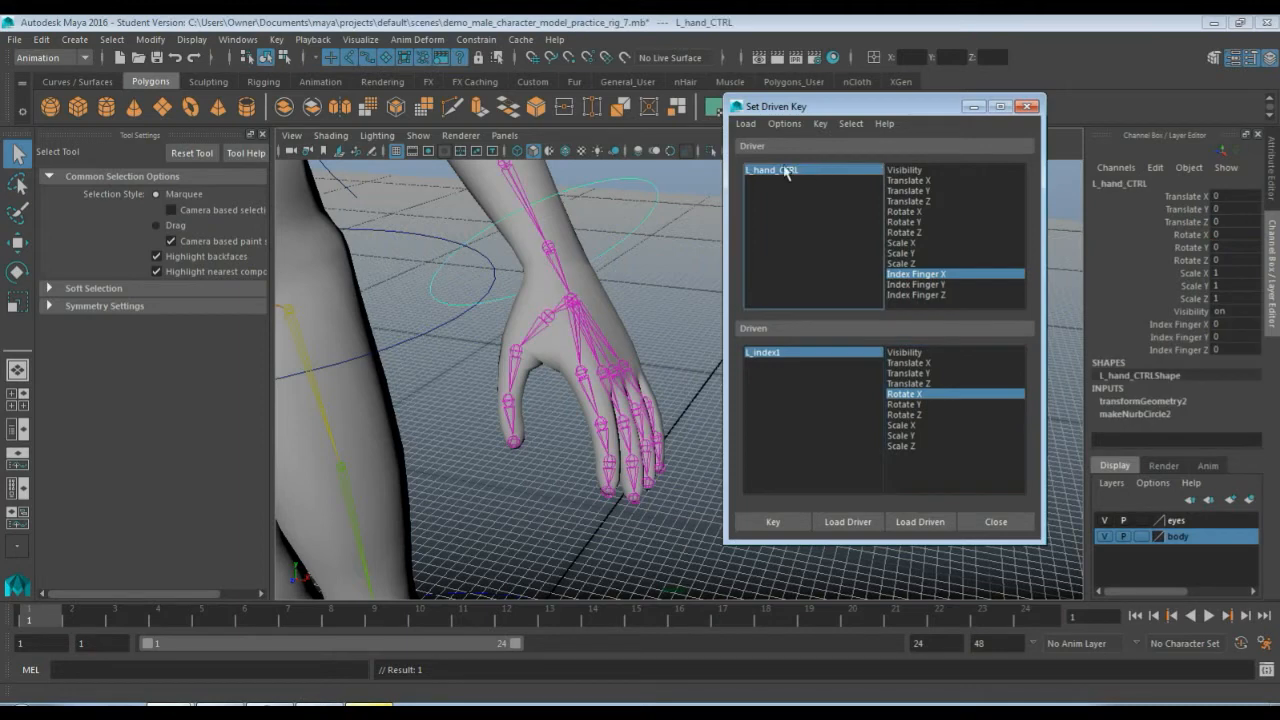
pyautogui.click(916, 276)
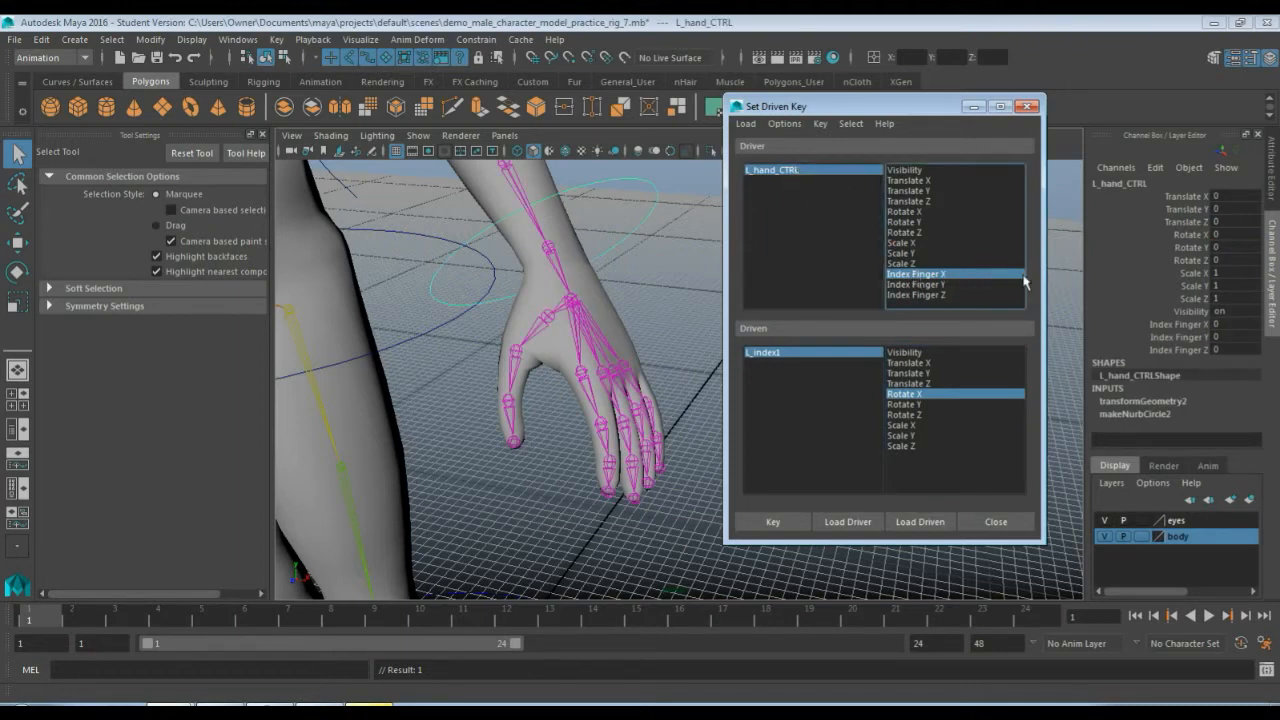
pyautogui.click(1231, 325)
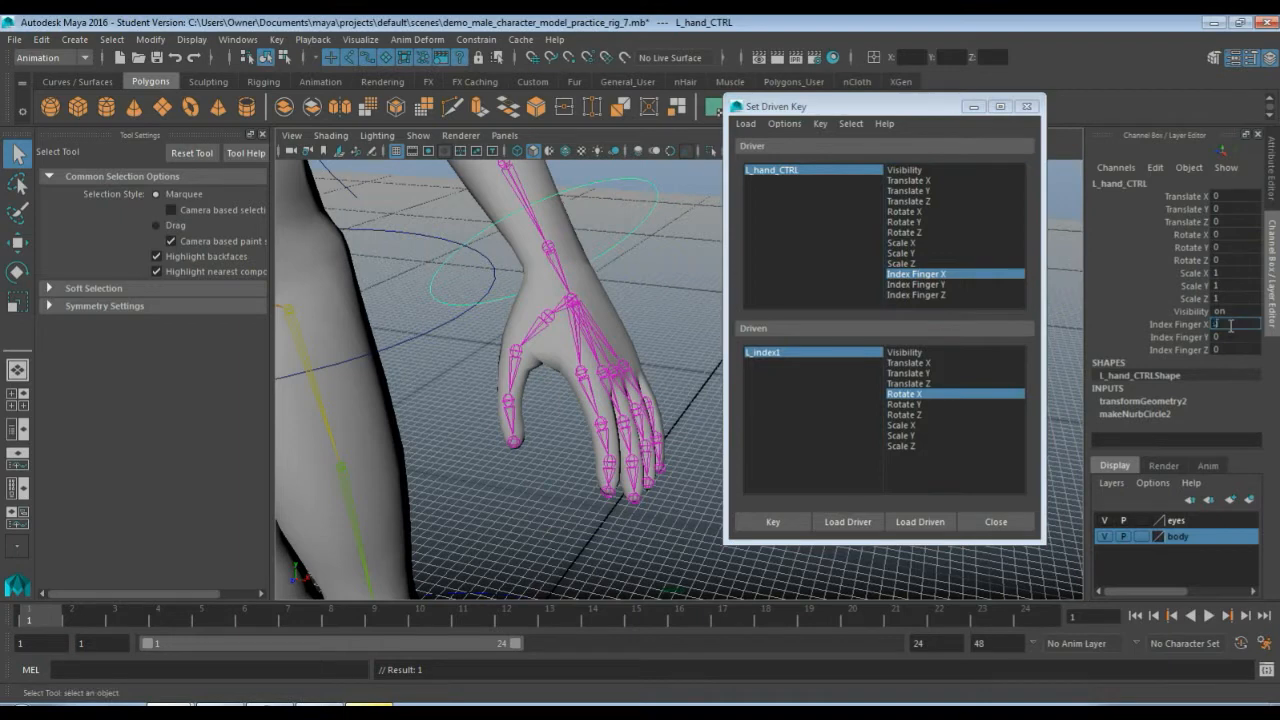
pyautogui.press('Return')
# Set L_index1's Rotate X to -15 and key it as the driven pose for Index Finger X at -10.
pyautogui.click(786, 354)
pyautogui.click(903, 396)
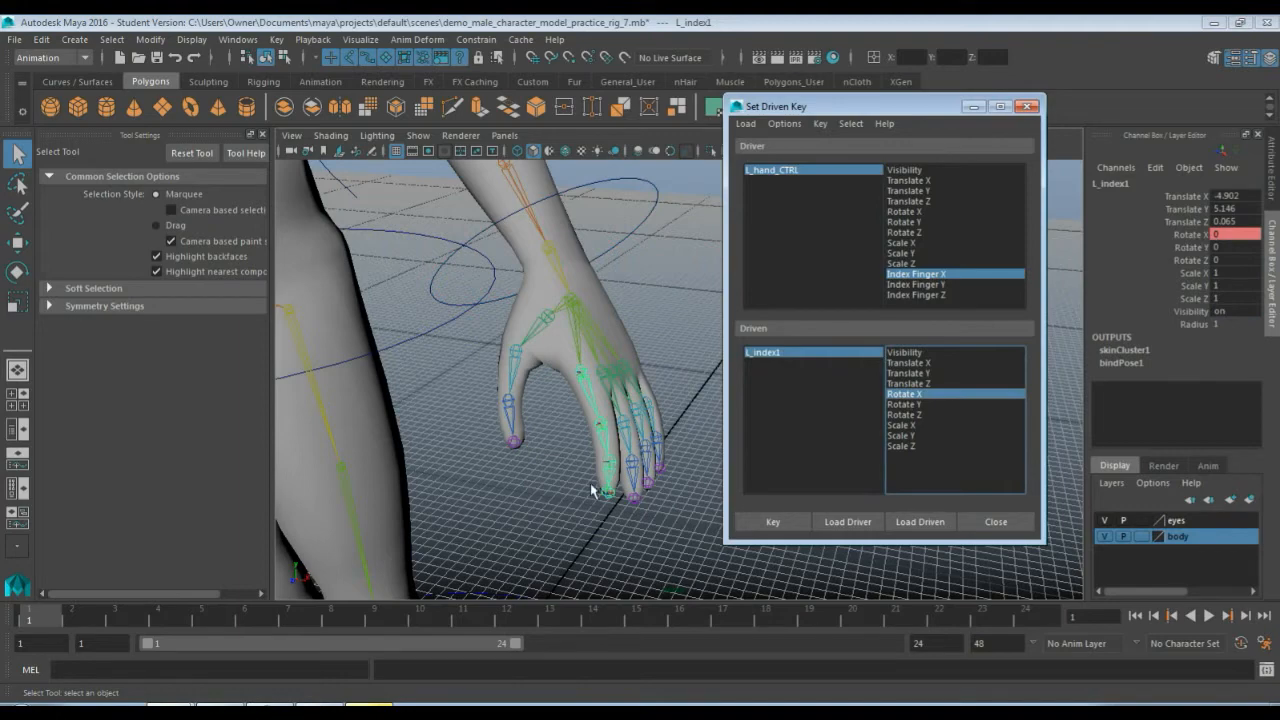
pyautogui.scroll(5, 590, 485)
pyautogui.keyDown('alt'); pyautogui.moveTo(584, 476); pyautogui.dragTo(512, 463); pyautogui.keyUp('alt')
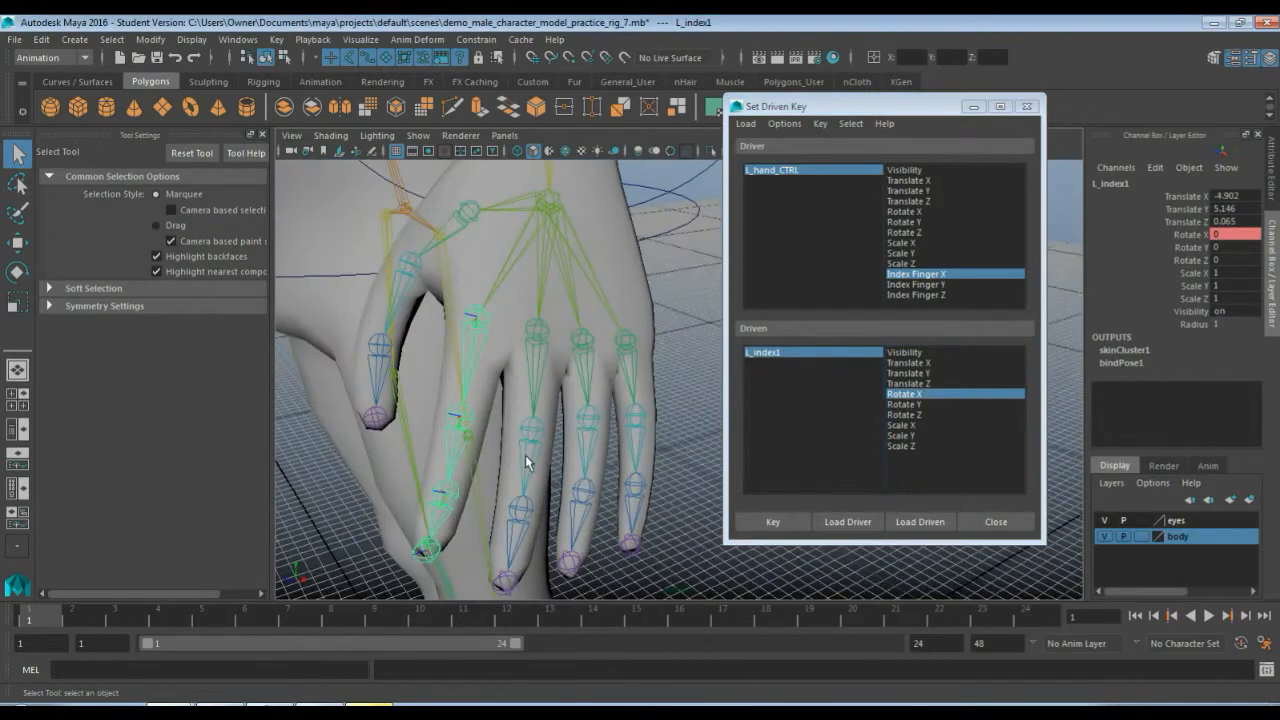
pyautogui.scroll(2, 526, 457)
pyautogui.keyDown('alt'); pyautogui.moveTo(526, 448); pyautogui.dragTo(592, 376, button='middle'); pyautogui.keyUp('alt')
pyautogui.keyDown('alt'); pyautogui.moveTo(593, 375); pyautogui.dragTo(579, 390); pyautogui.keyUp('alt')
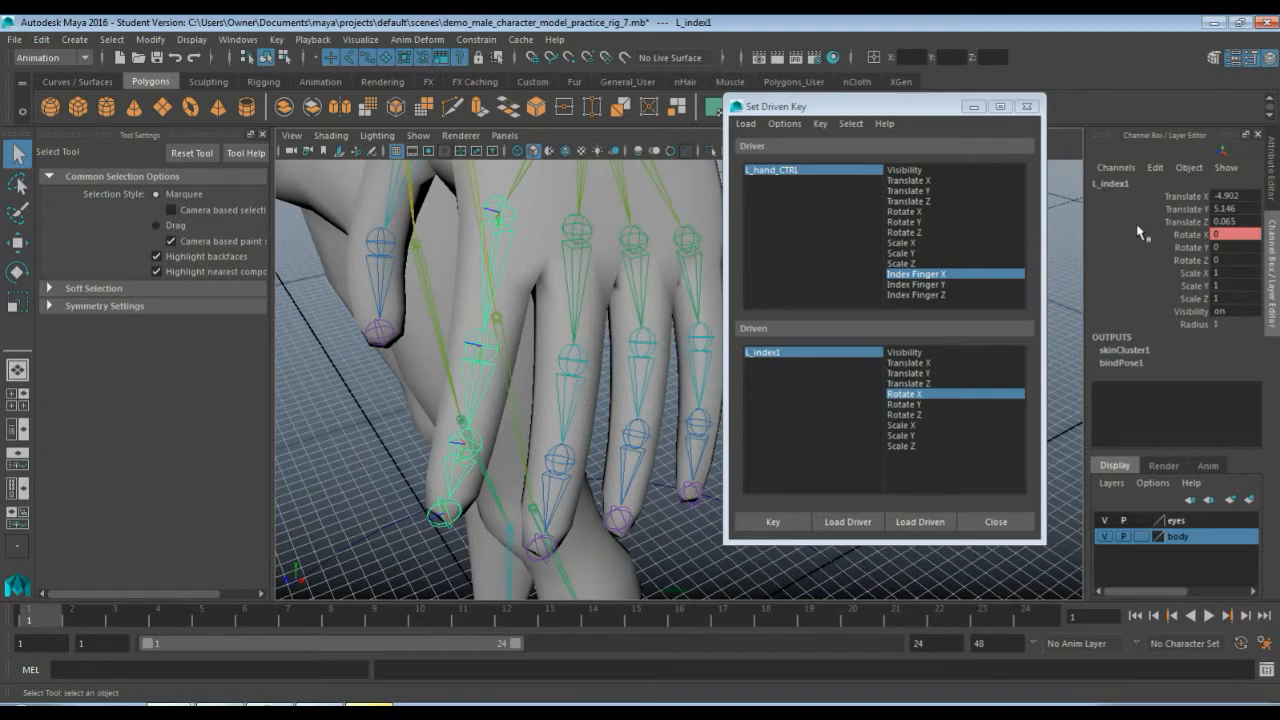
pyautogui.click(1192, 235)
pyautogui.moveTo(664, 323); pyautogui.dragTo(691, 313, button='middle')
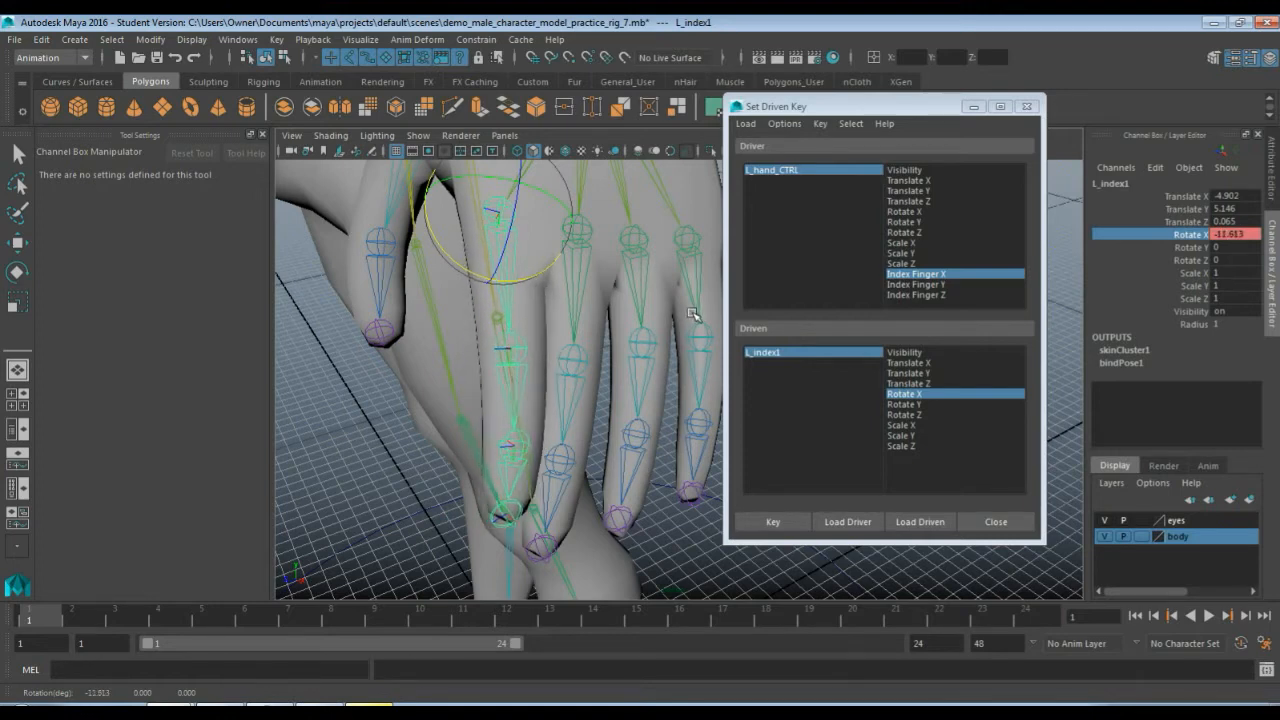
pyautogui.click(1254, 236)
pyautogui.write('-15')
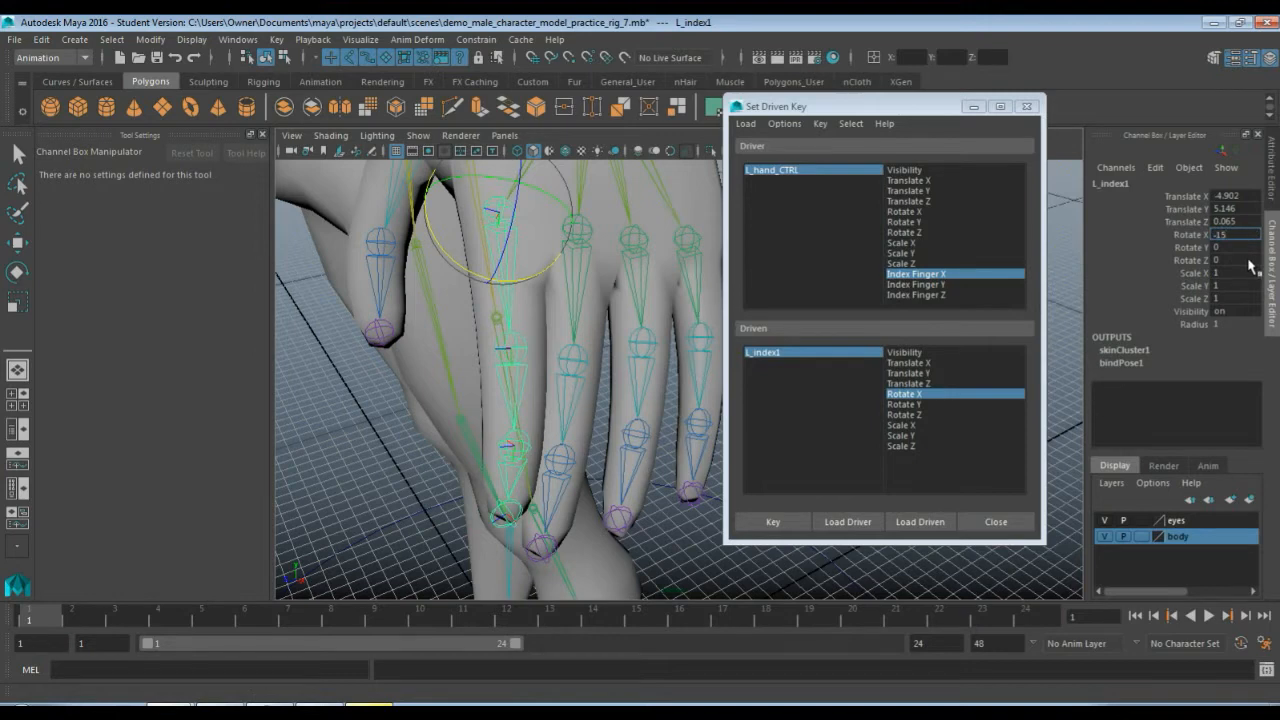
pyautogui.press('Return')
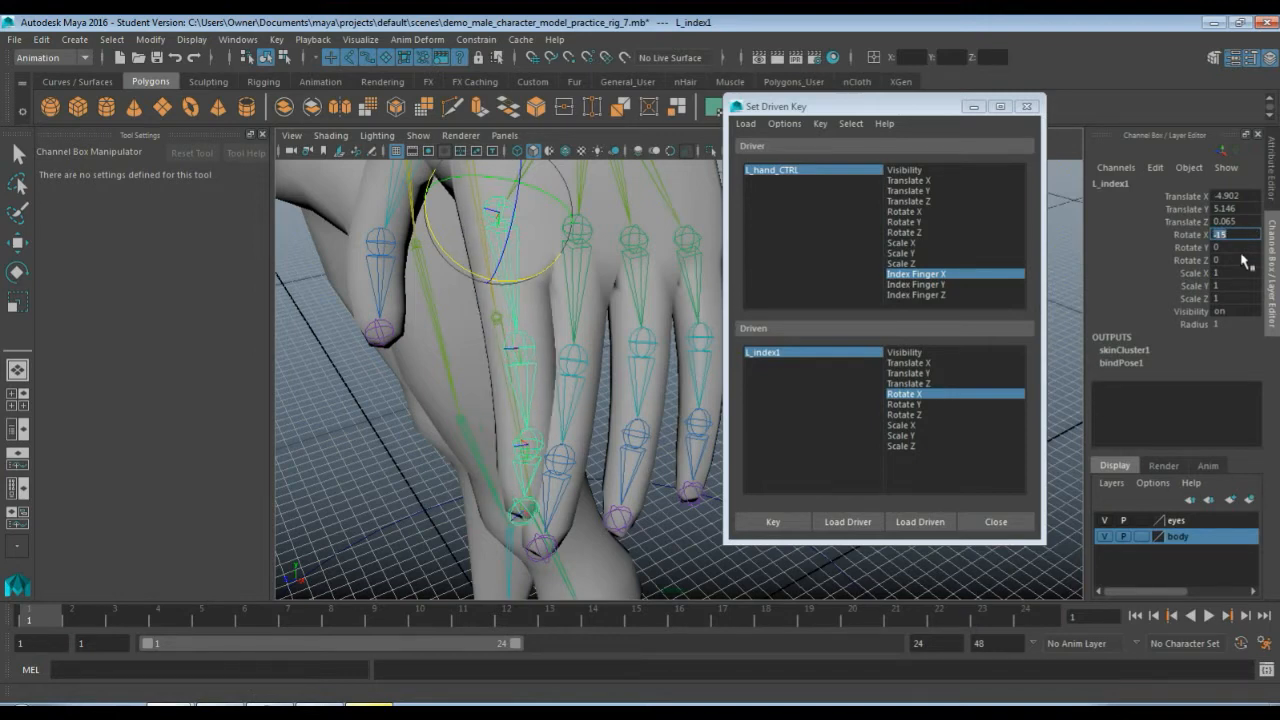
pyautogui.click(1190, 235)
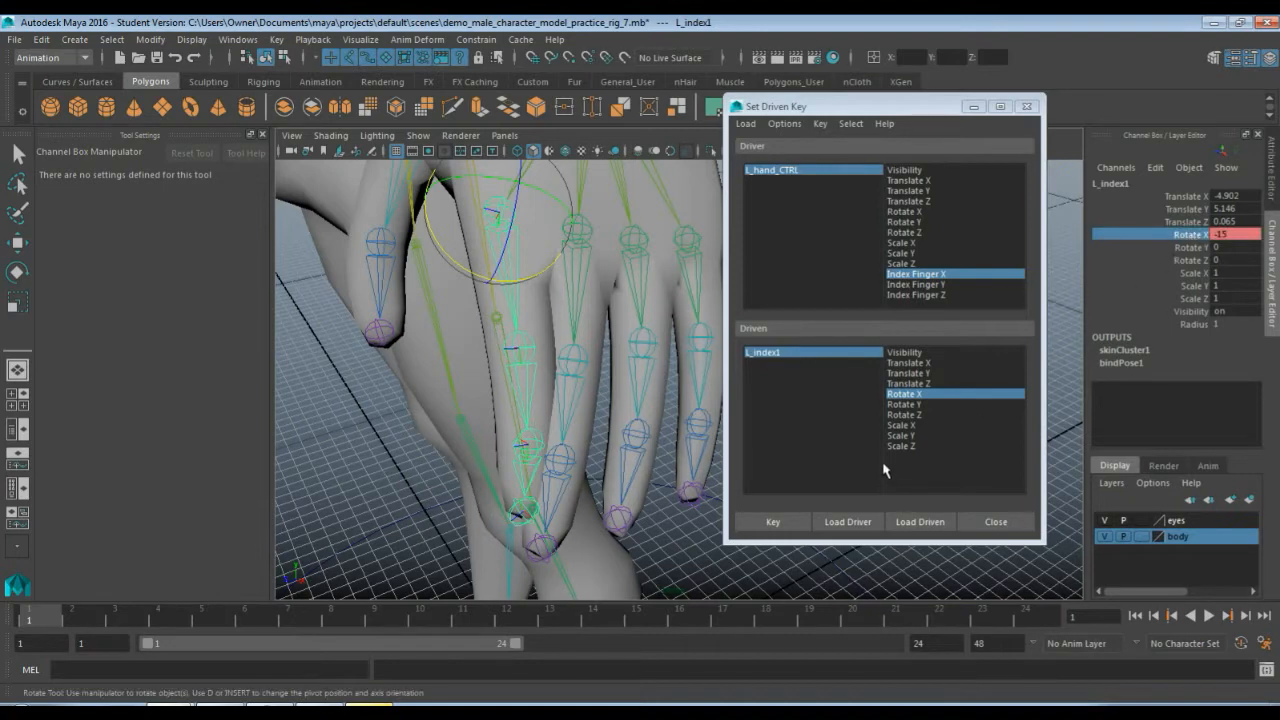
pyautogui.click(776, 521)
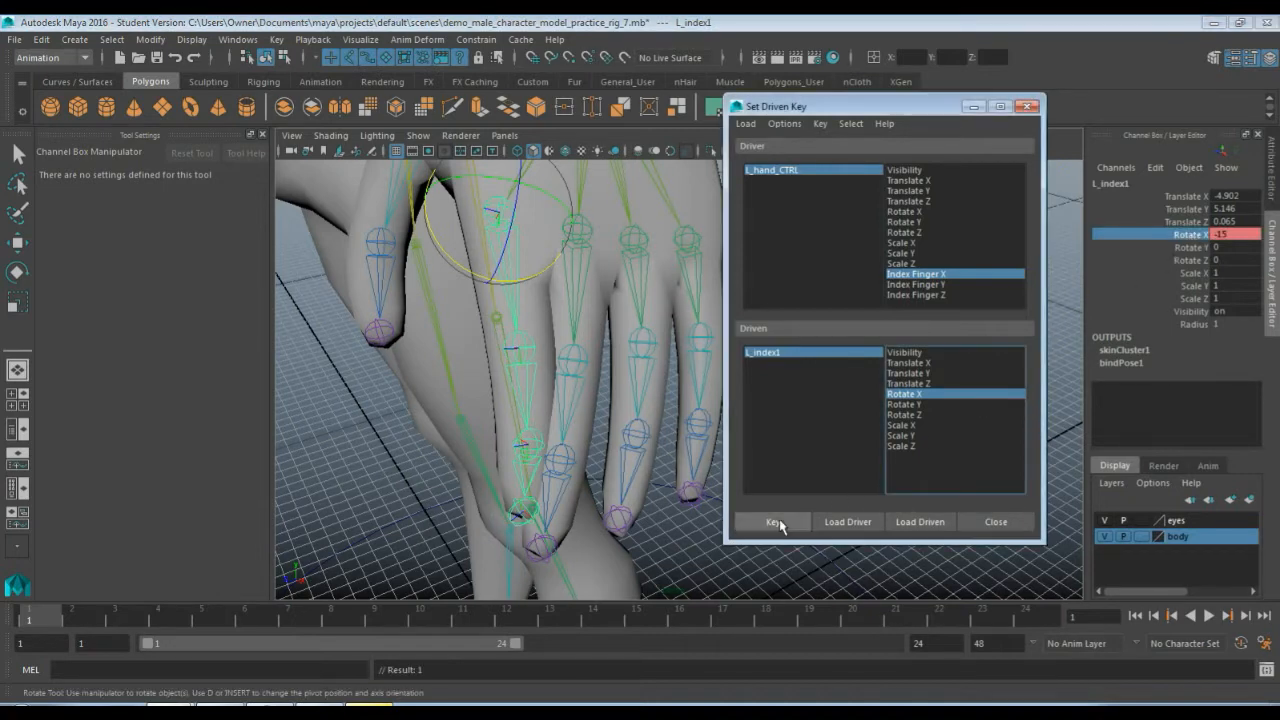
# Set the Index Finger X driver attribute on L_hand_CTRL to 10.
pyautogui.click(792, 171)
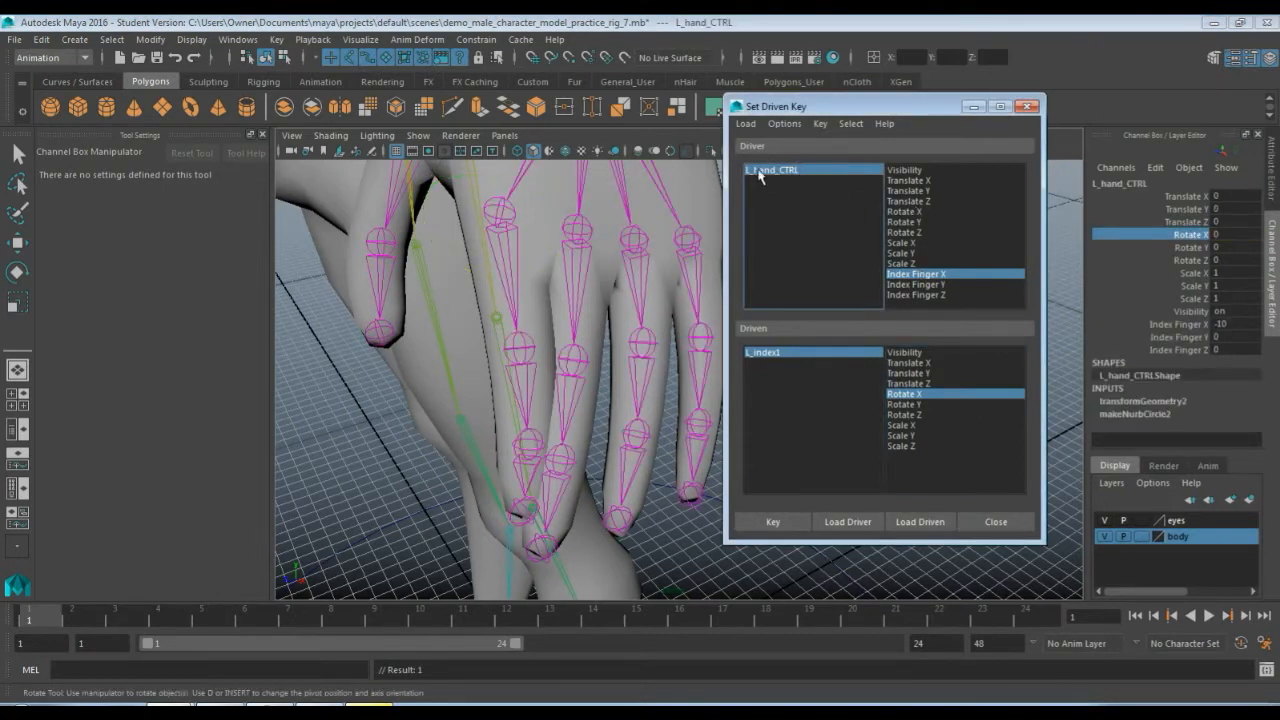
pyautogui.click(907, 276)
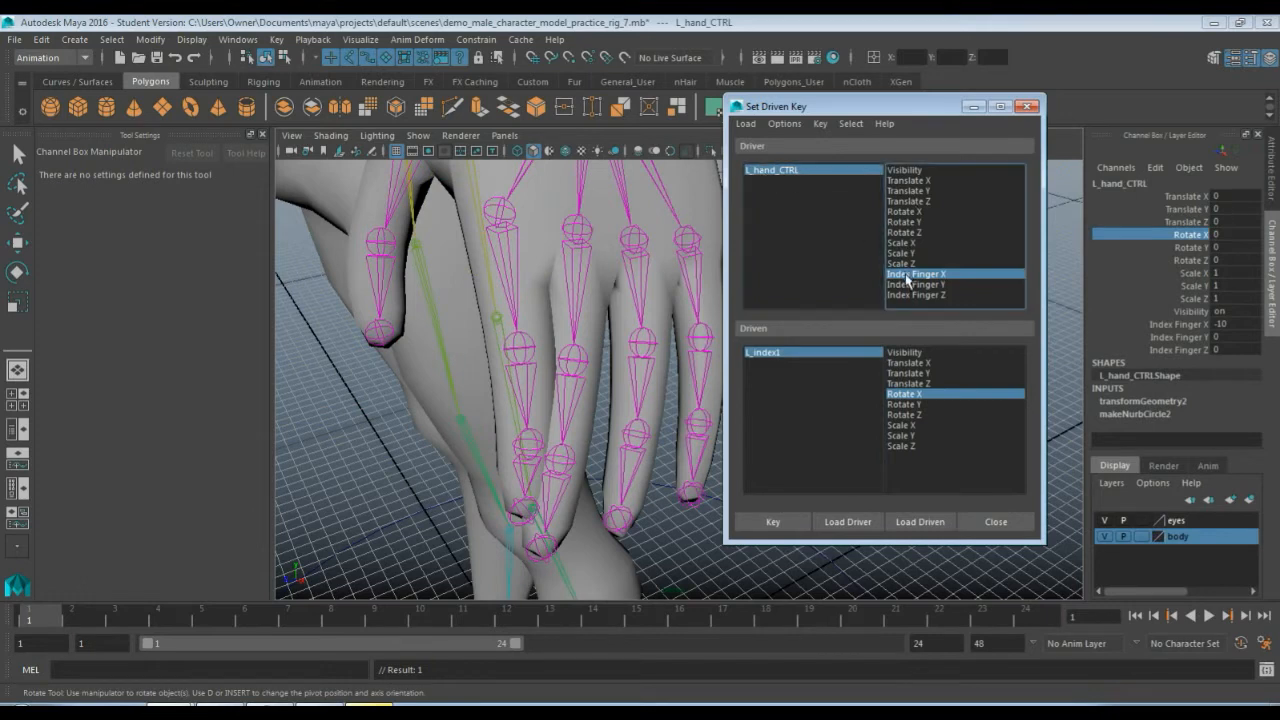
pyautogui.click(1233, 324)
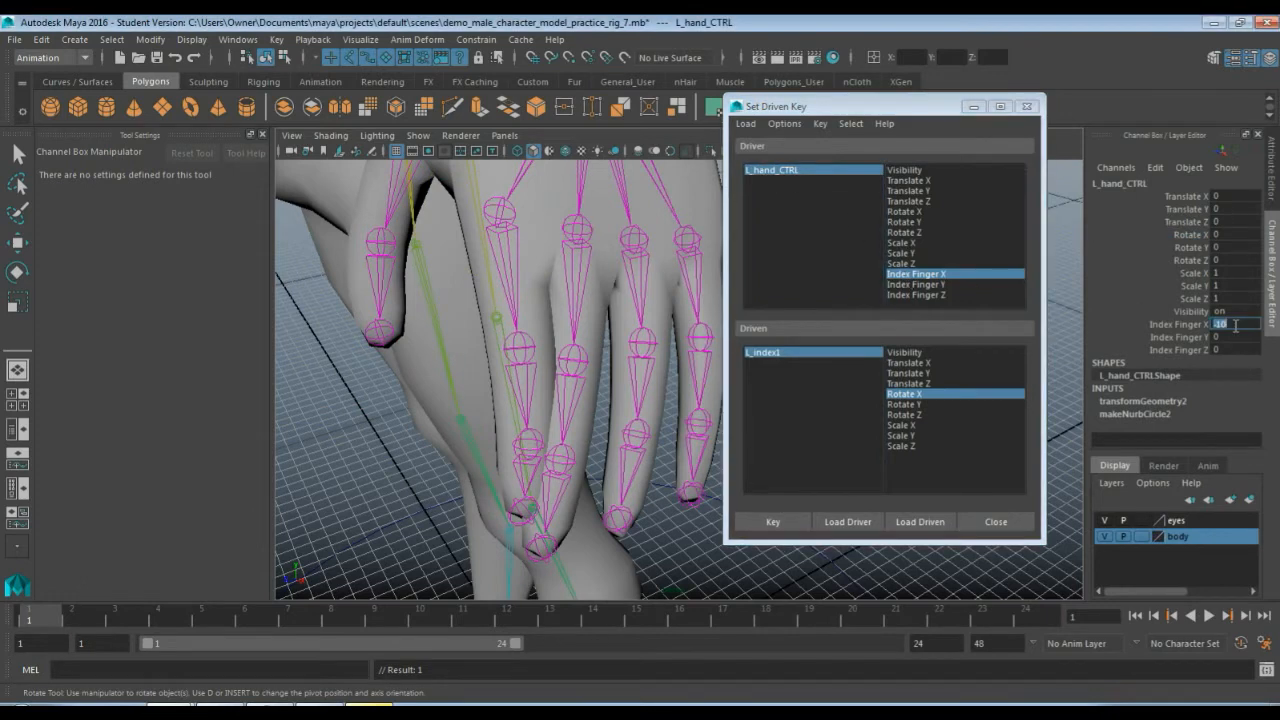
pyautogui.write('10')
pyautogui.press('Return')
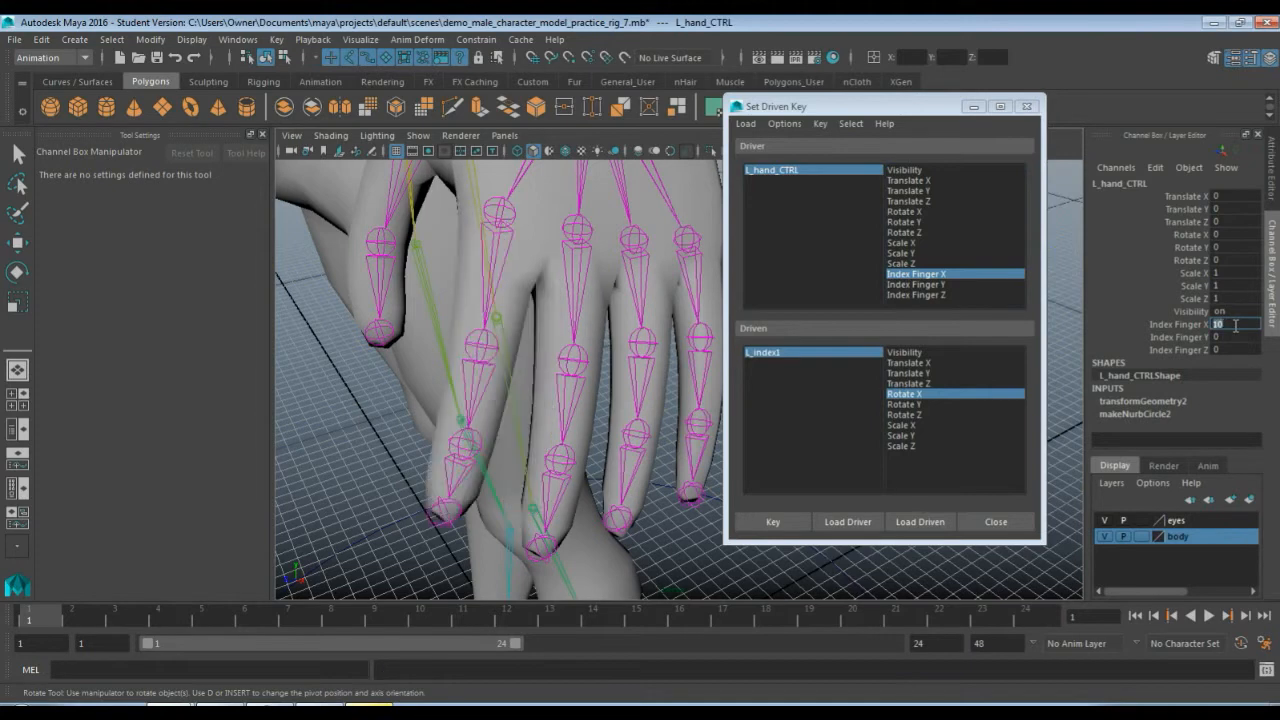
# Set L_index1's Rotate X to 15 and key it as the driven pose for Index Finger X at 10.
pyautogui.click(797, 361)
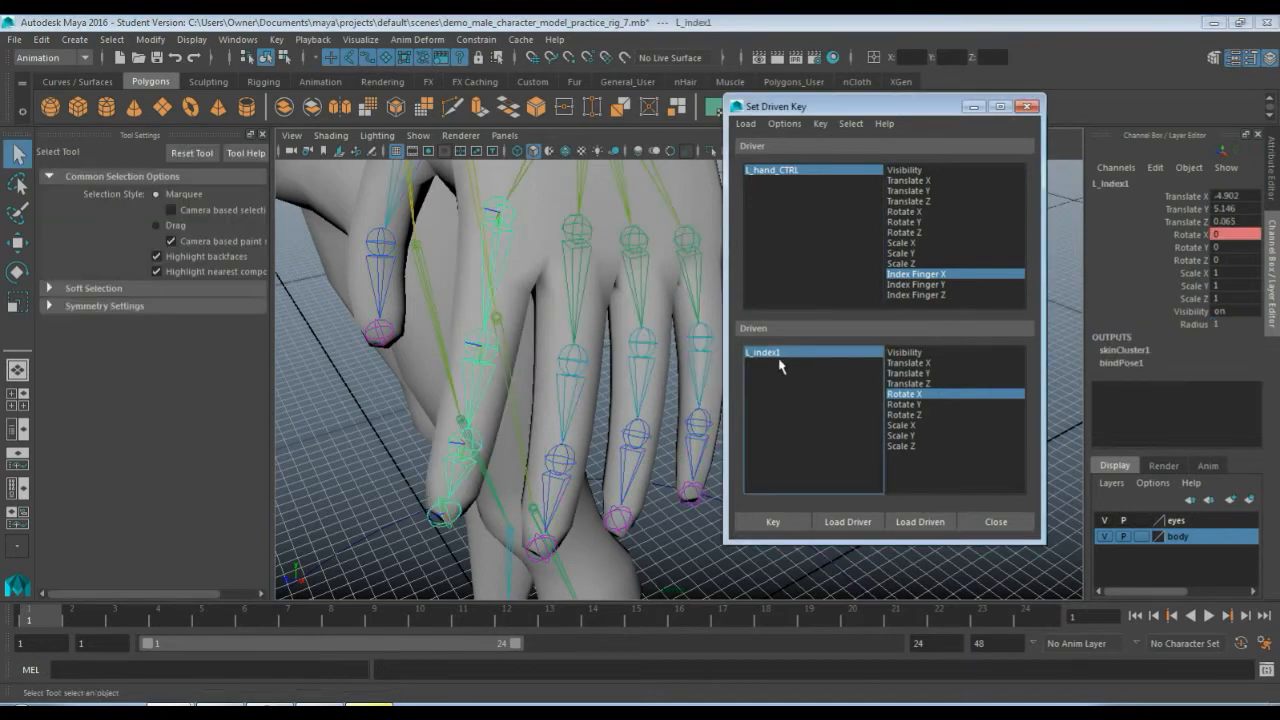
pyautogui.click(905, 396)
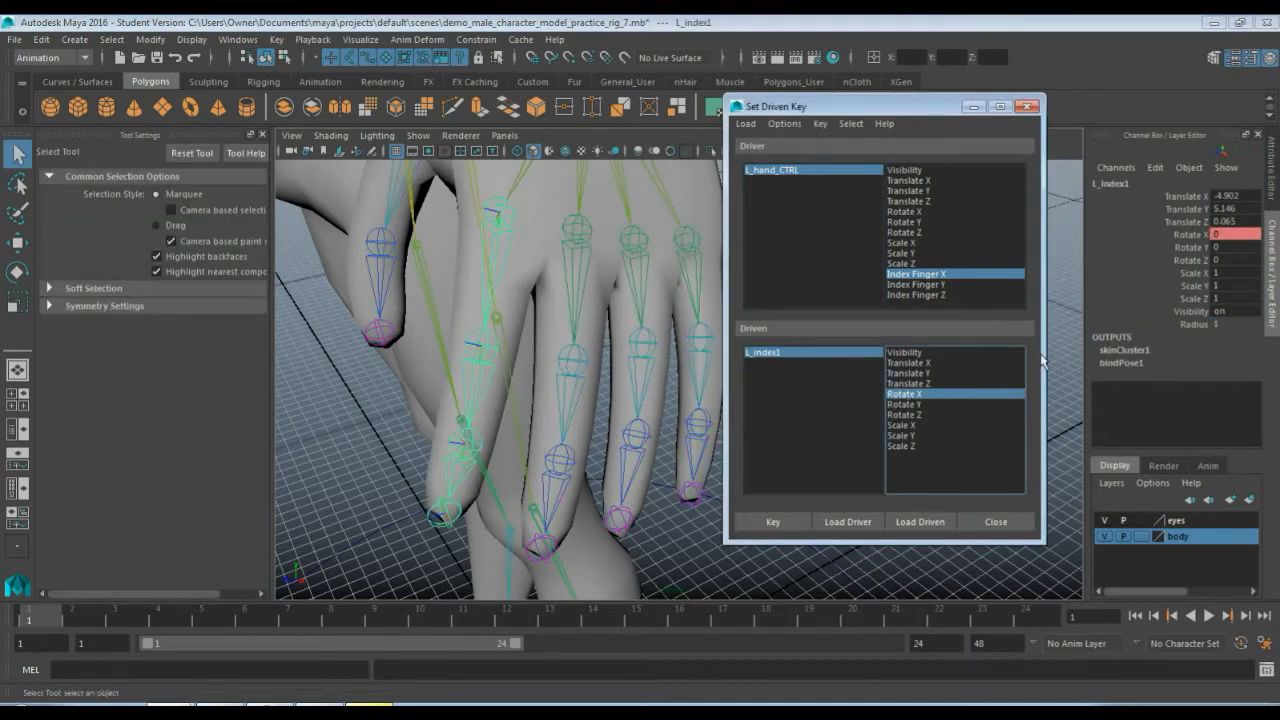
pyautogui.click(1230, 234)
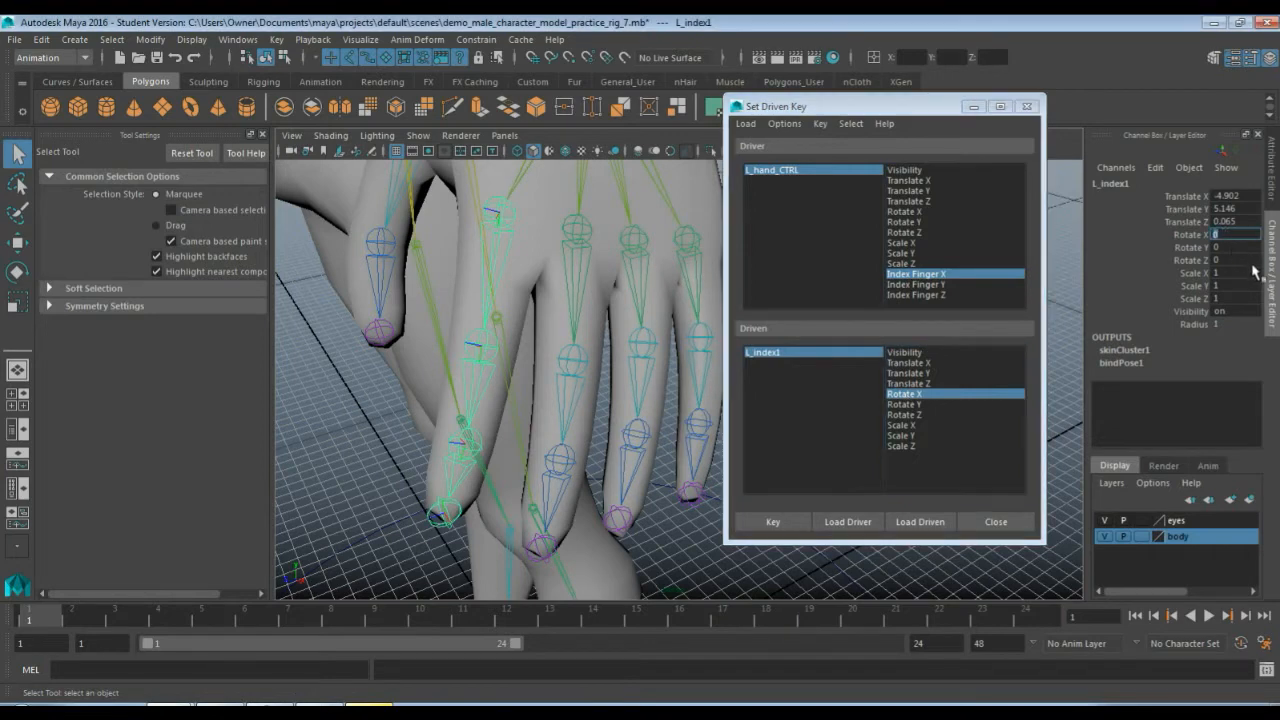
pyautogui.click(1190, 234)
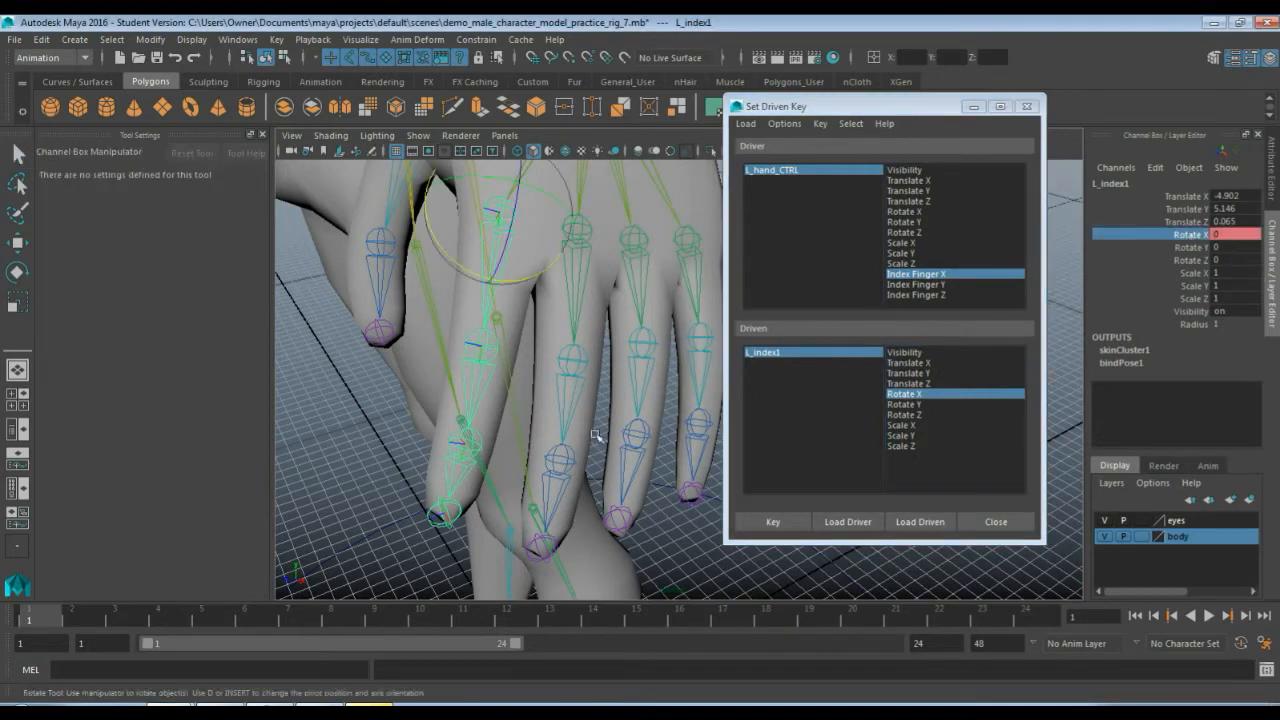
pyautogui.moveTo(582, 388); pyautogui.dragTo(550, 379, button='middle')
pyautogui.click(1252, 234)
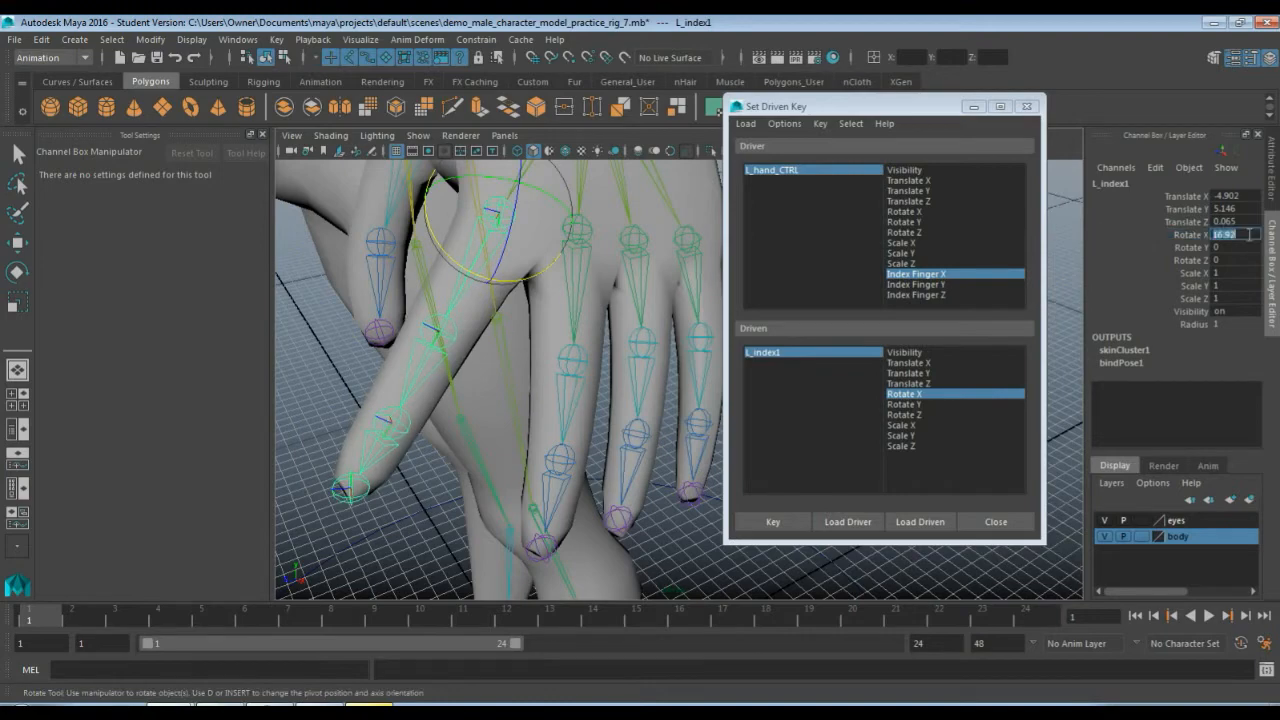
pyautogui.write('15')
pyautogui.press('Return')
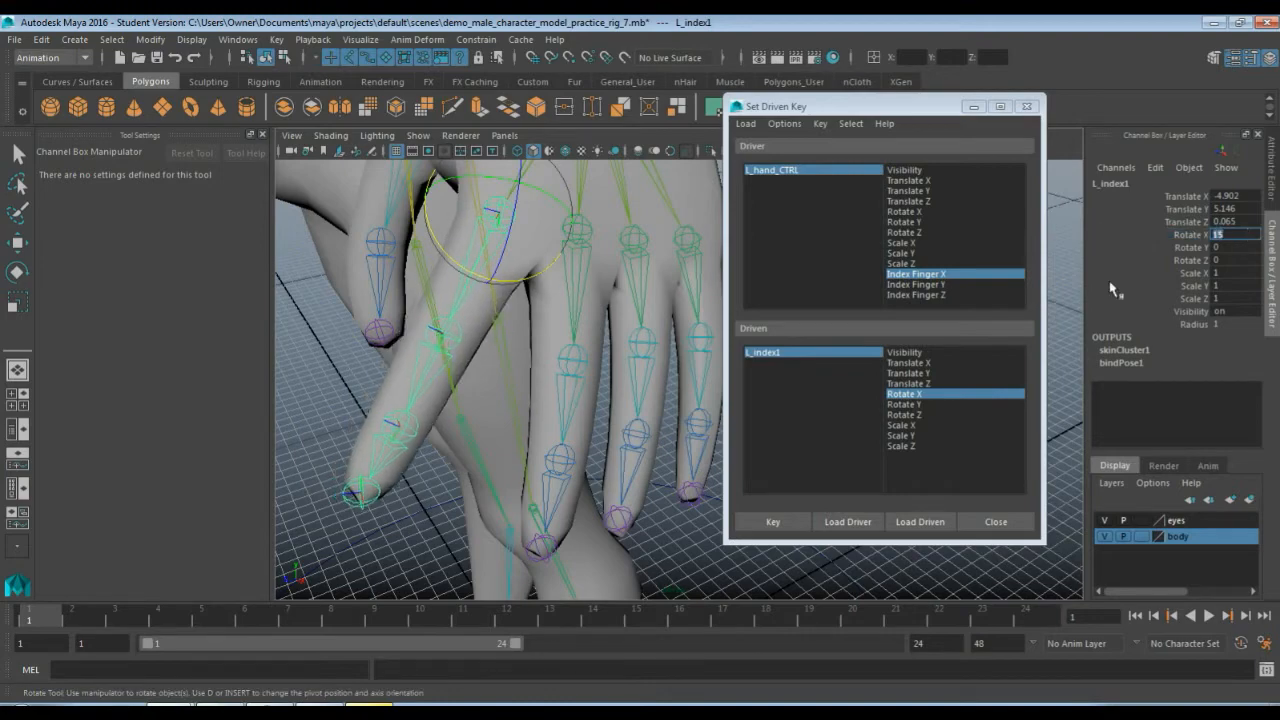
pyautogui.moveTo(574, 414)
pyautogui.keyDown('alt'); pyautogui.mouseDown()
pyautogui.moveTo(571, 404)
pyautogui.moveTo(600, 430)
pyautogui.moveTo(641, 436)
pyautogui.moveTo(580, 432)
pyautogui.mouseUp(); pyautogui.keyUp('alt')
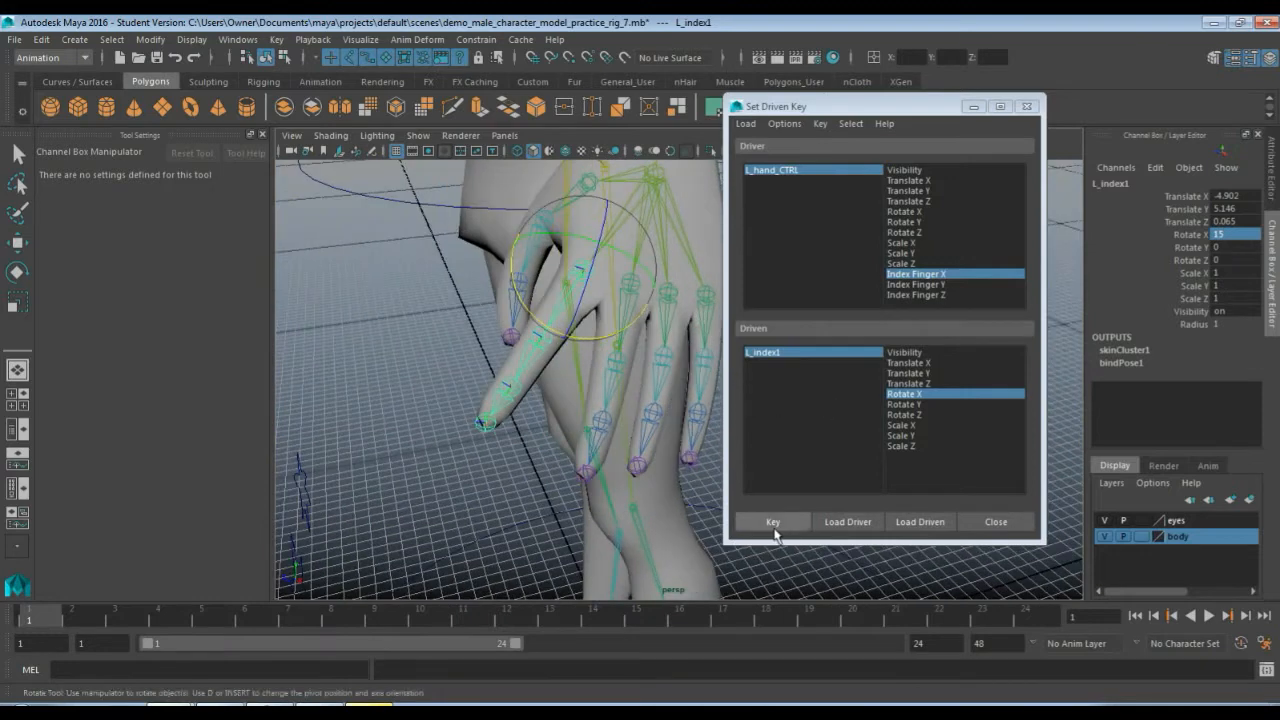
pyautogui.click(774, 530)
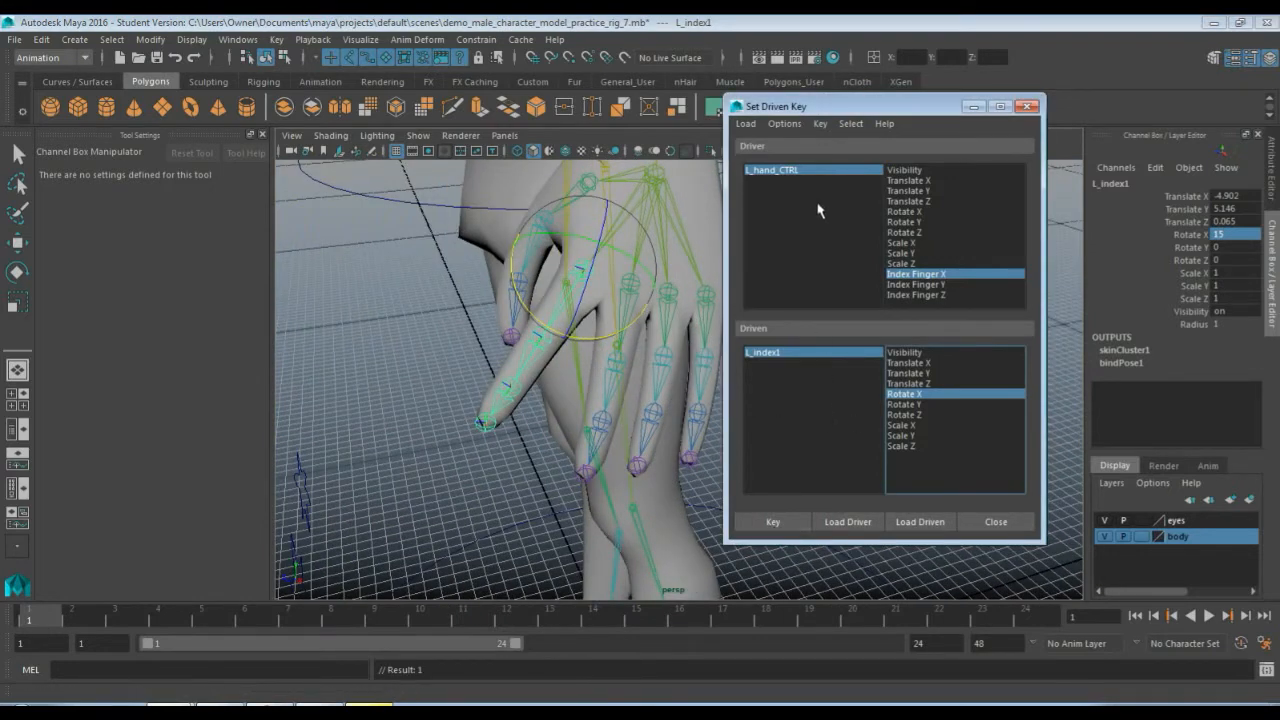
# Choose Index Finger Y as the driver attribute and reset L_hand_CTRL's Index Finger X to 0.
pyautogui.click(800, 171)
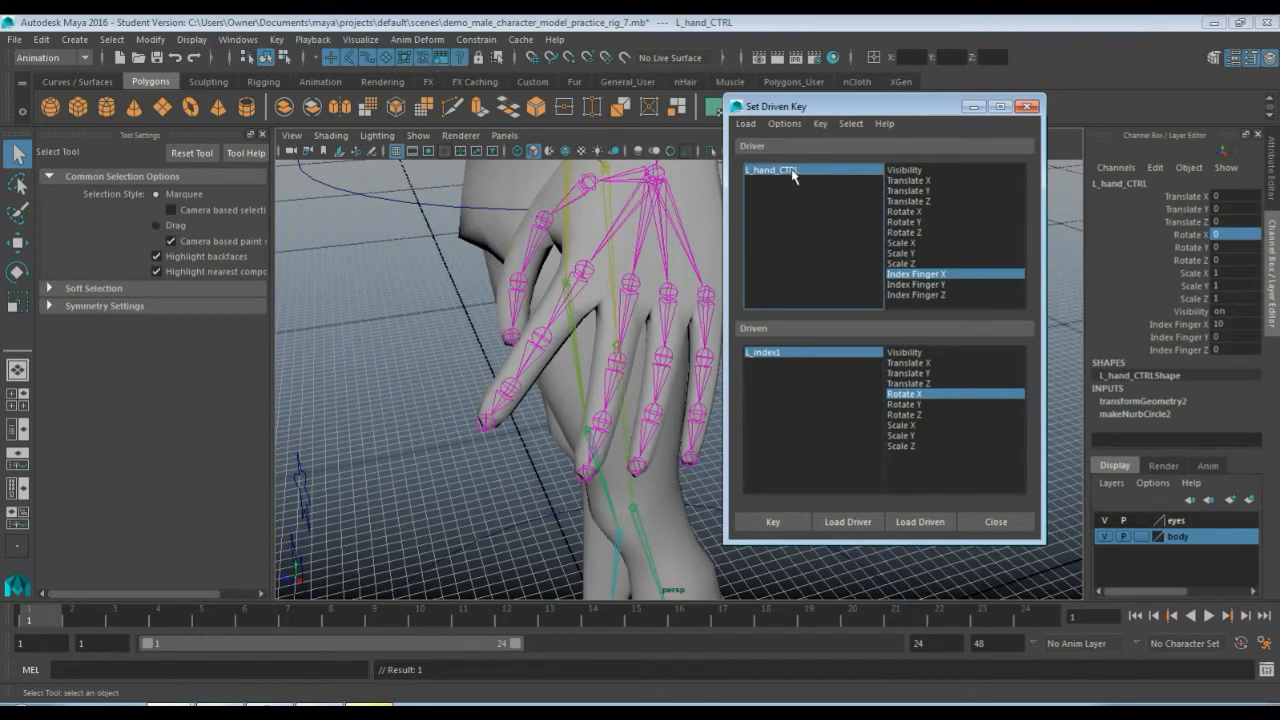
pyautogui.click(908, 286)
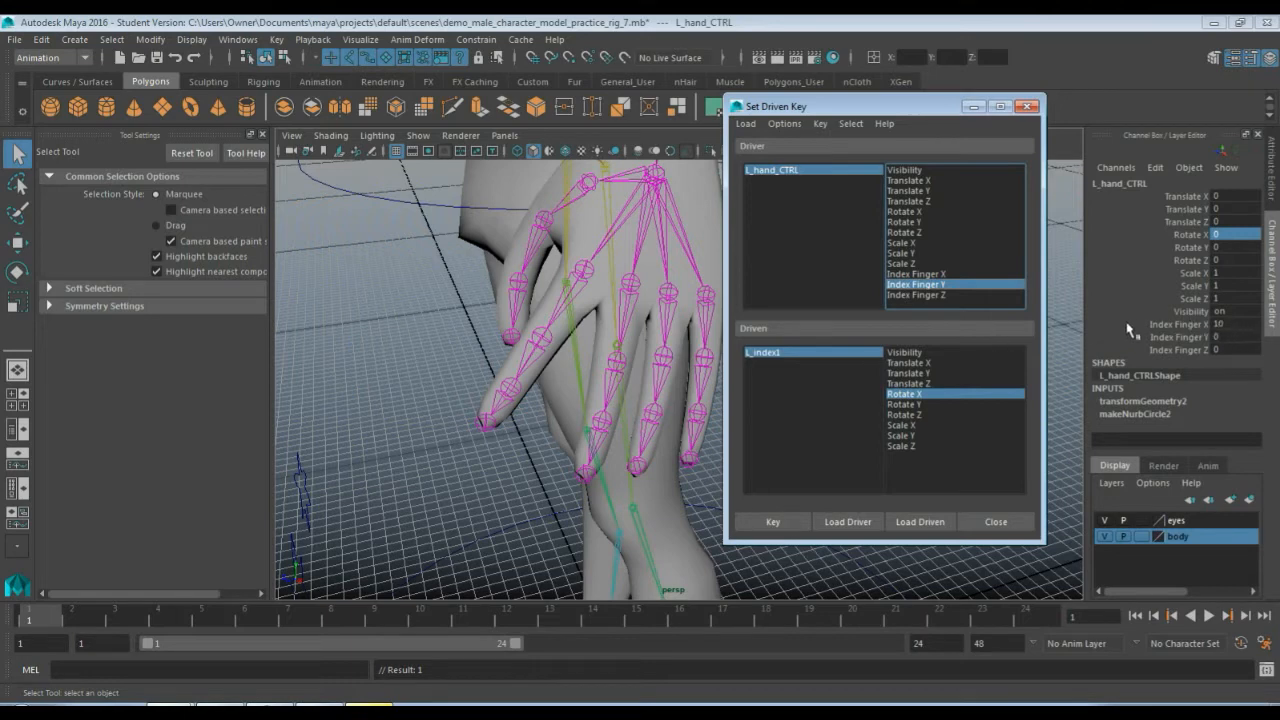
pyautogui.click(1248, 325)
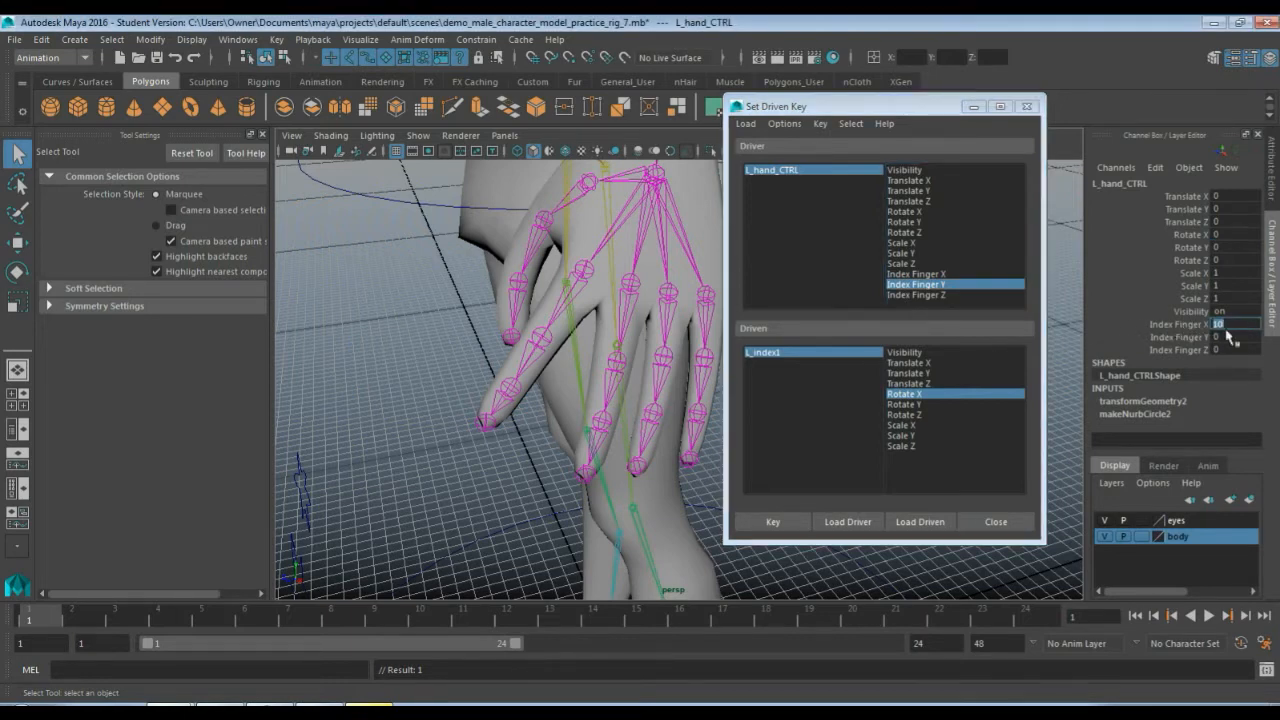
pyautogui.write('0')
pyautogui.press('Return')
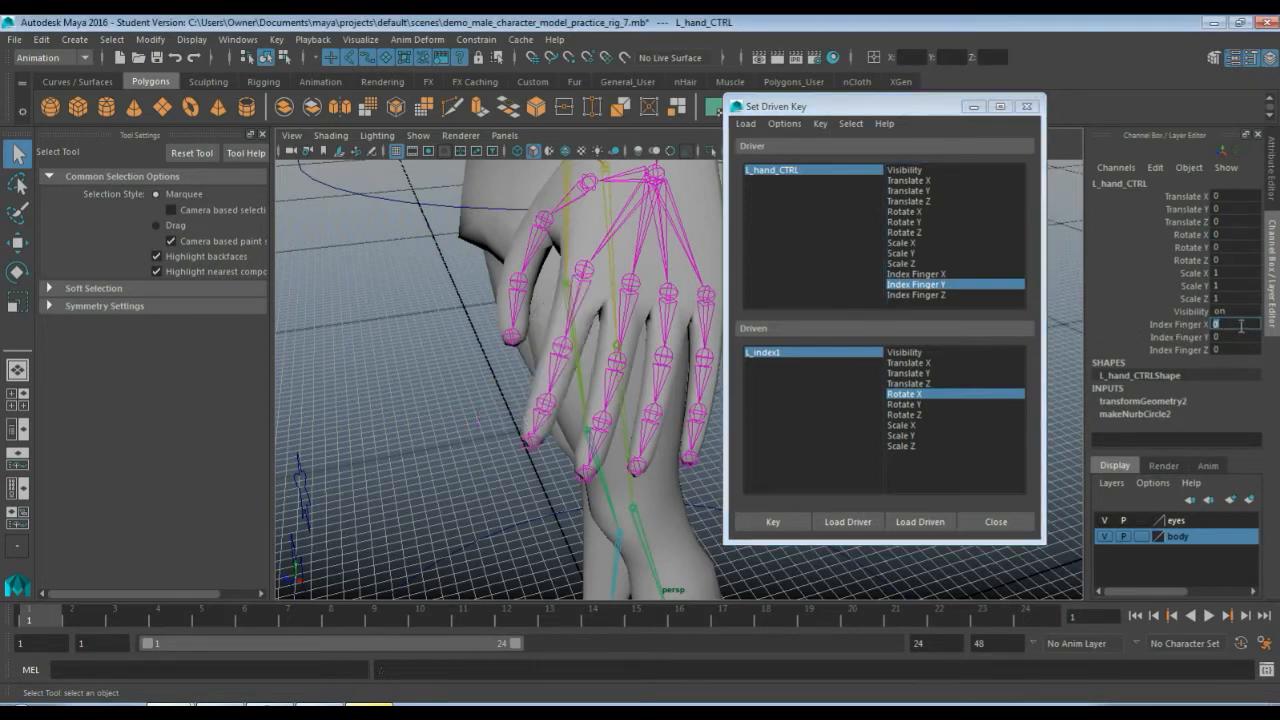
# Key L_index1's Rotate Y at 0 against L_hand_CTRL's Index Finger Y at 0.
pyautogui.click(790, 354)
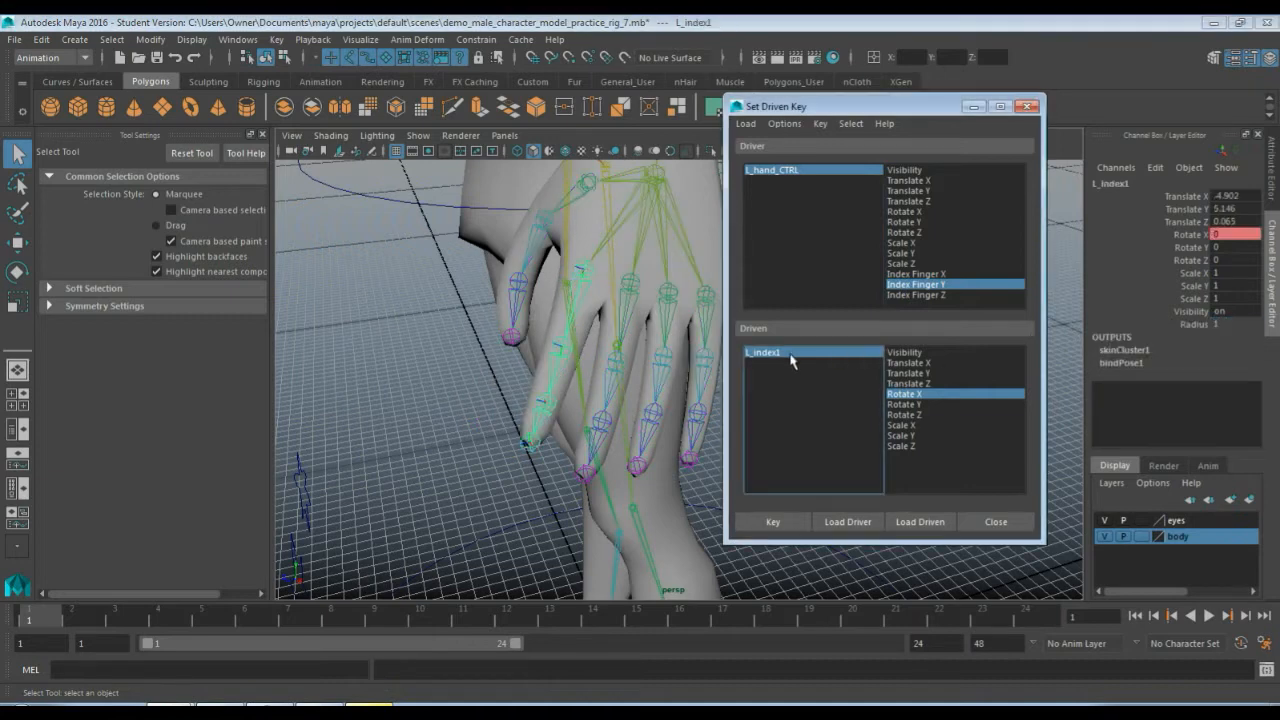
pyautogui.click(908, 405)
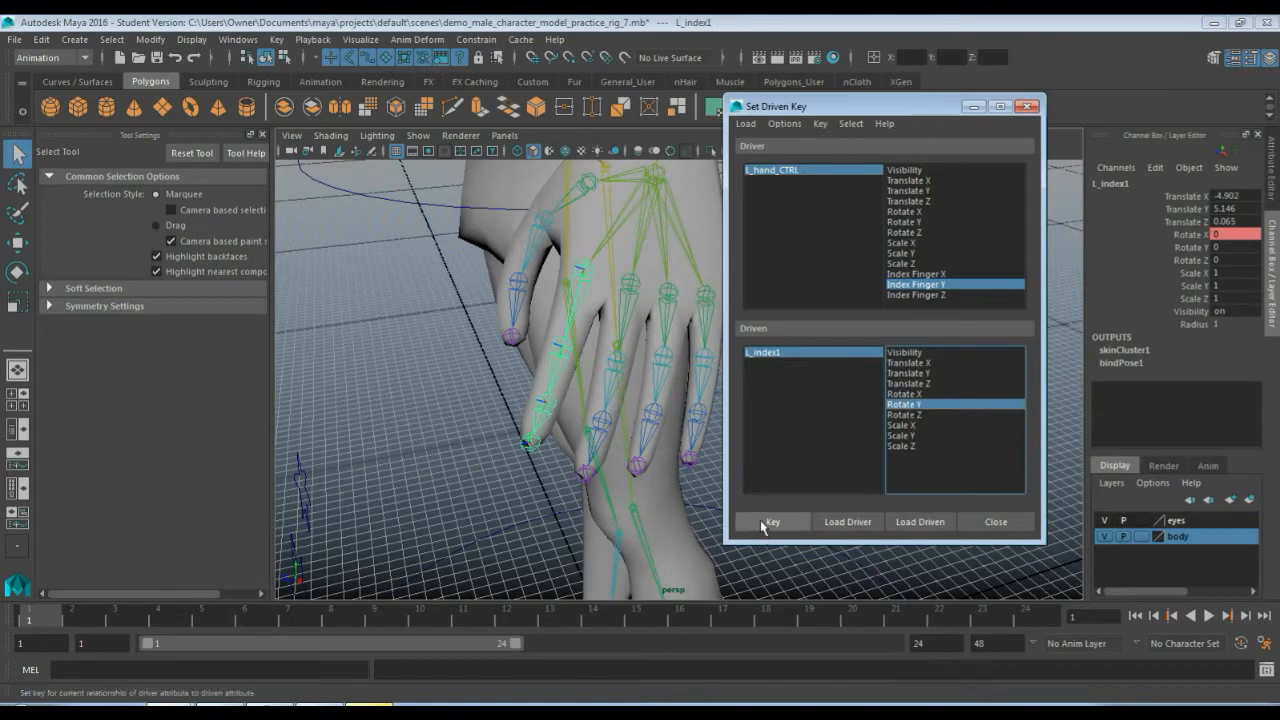
pyautogui.click(762, 524)
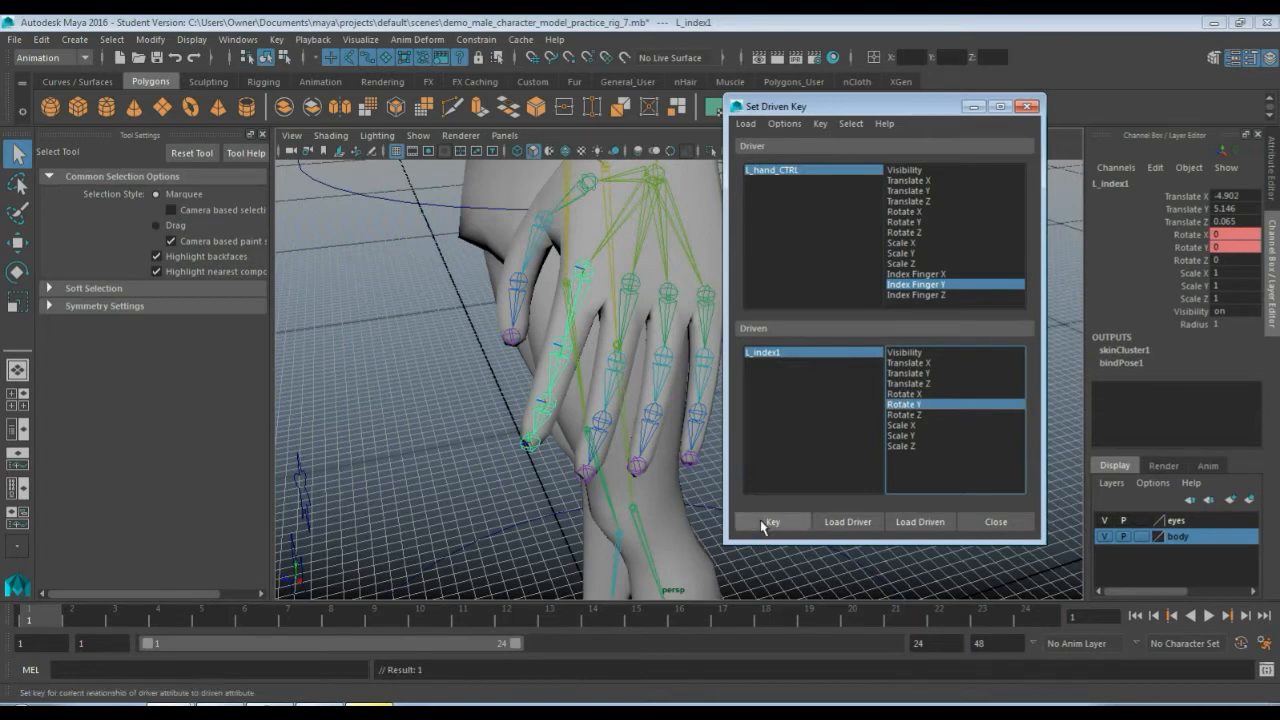
# Set the Index Finger Y driver attribute on L_hand_CTRL to -10.
pyautogui.click(797, 172)
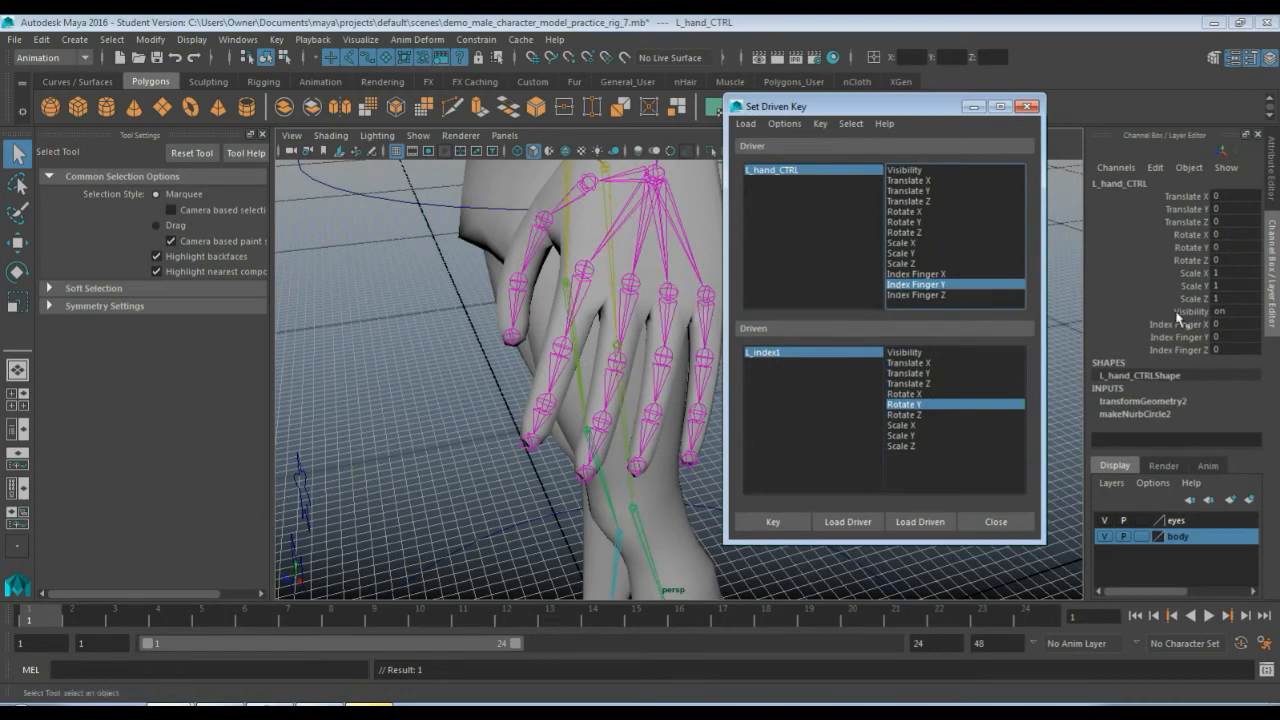
pyautogui.click(1237, 336)
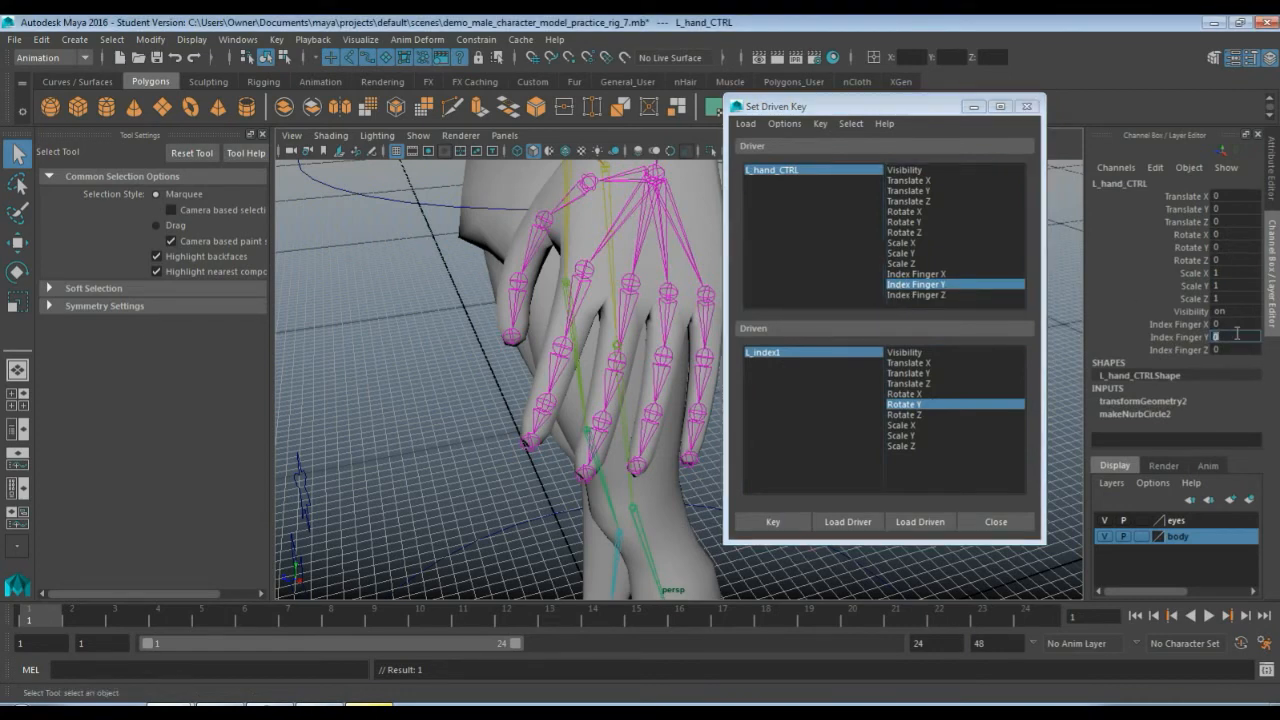
pyautogui.write('10')
pyautogui.press('Return')
# Set L_index1's Rotate Y to -5 and key it as the driven pose for Index Finger Y at -10.
pyautogui.click(787, 355)
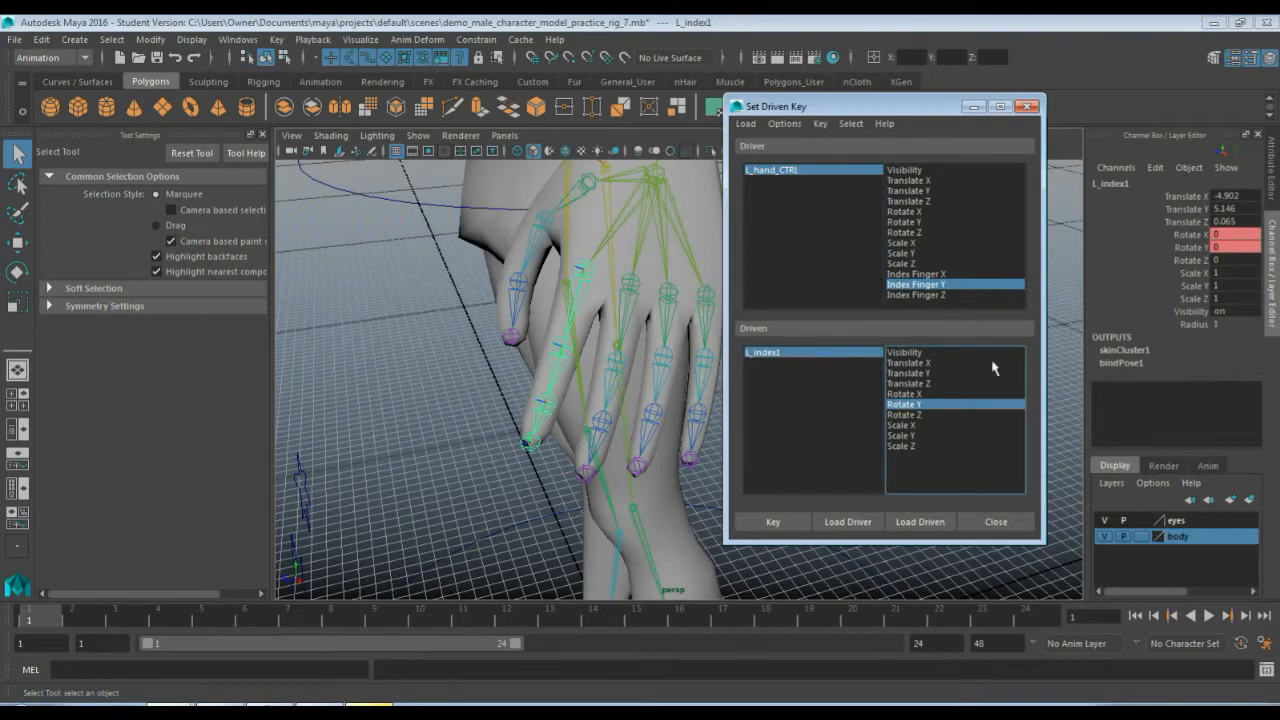
pyautogui.click(1190, 247)
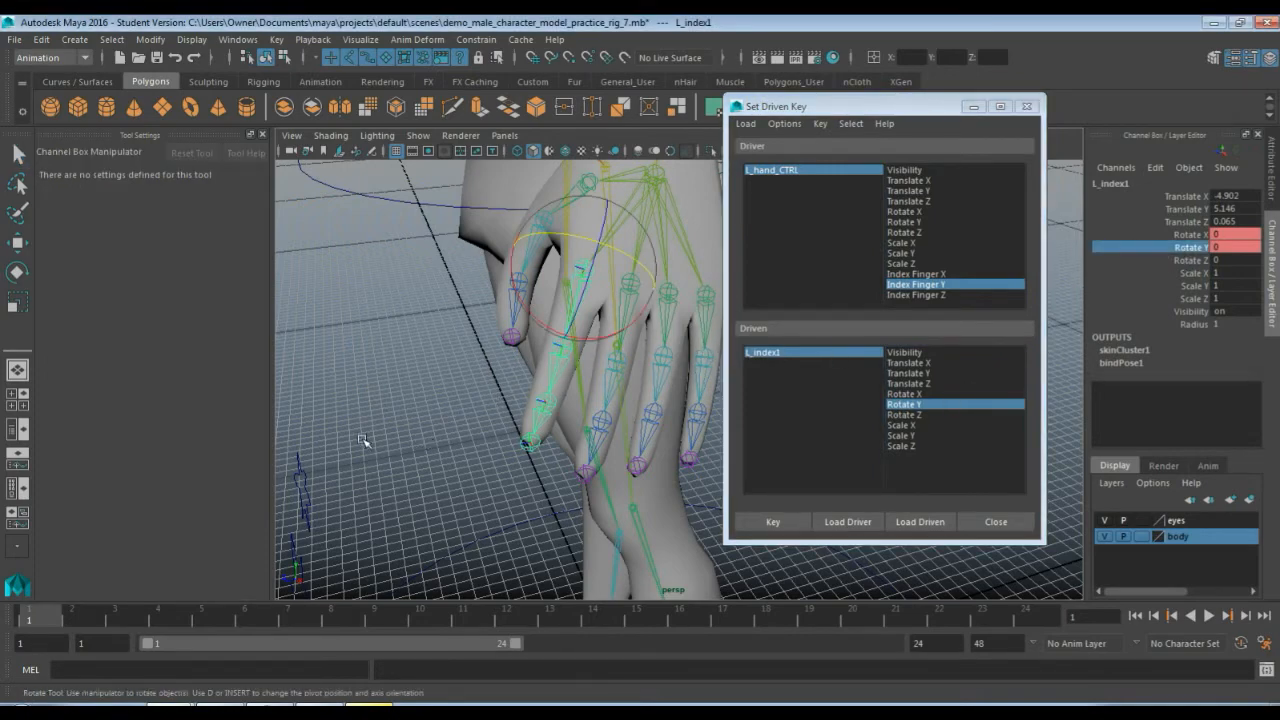
pyautogui.keyDown('alt'); pyautogui.moveTo(366, 443); pyautogui.dragTo(527, 430); pyautogui.keyUp('alt')
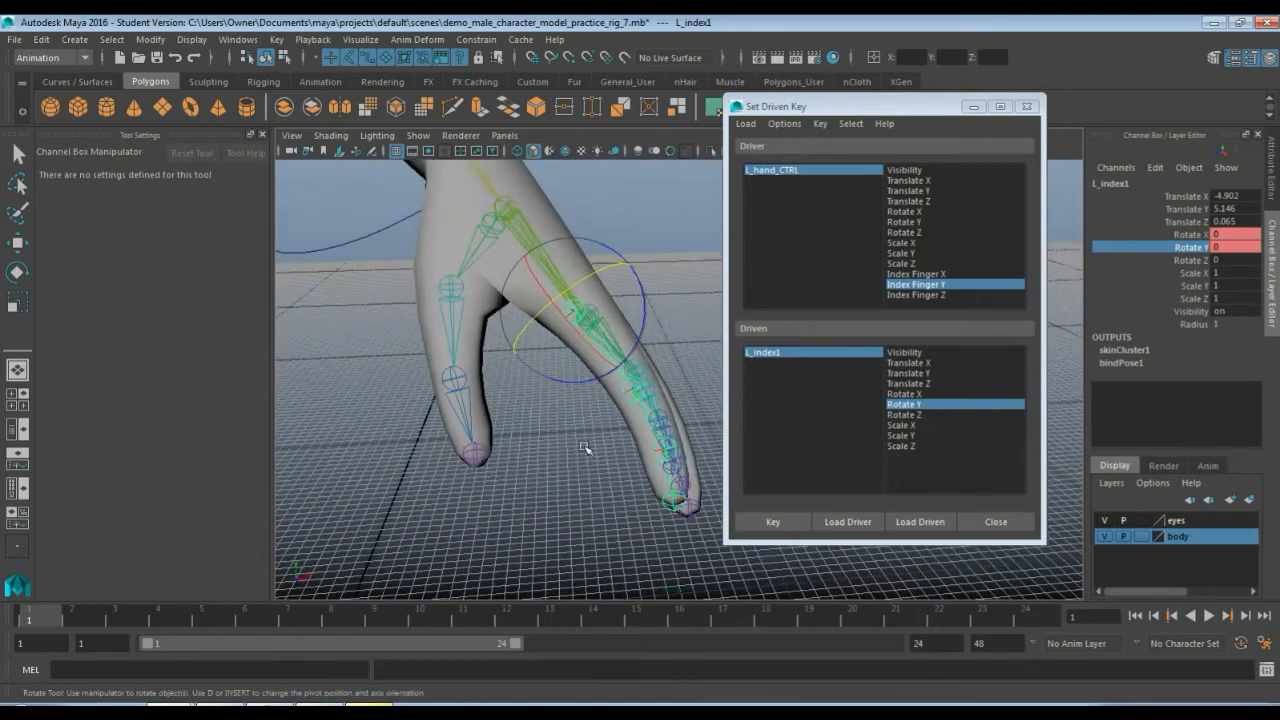
pyautogui.moveTo(585, 447); pyautogui.dragTo(540, 449, button='middle')
pyautogui.keyDown('alt'); pyautogui.moveTo(540, 449); pyautogui.dragTo(400, 437); pyautogui.keyUp('alt')
pyautogui.moveTo(455, 415); pyautogui.dragTo(480, 393, button='middle')
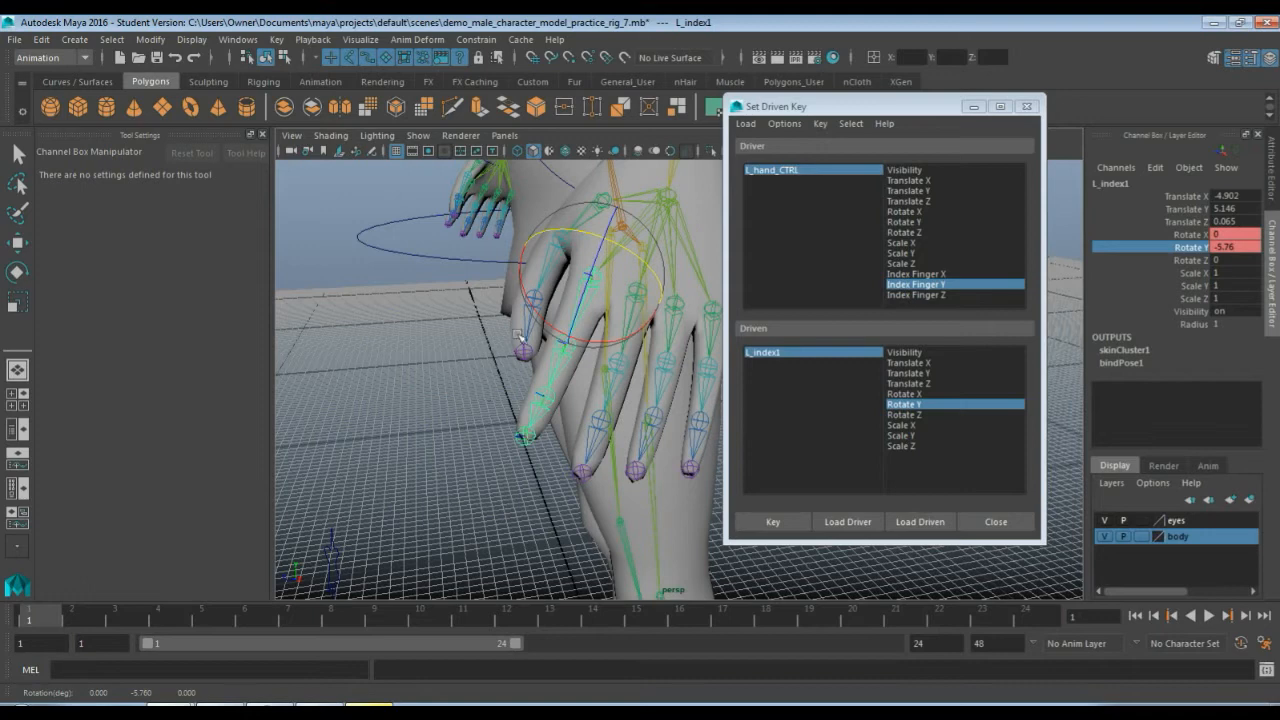
pyautogui.doubleClick(1243, 247)
pyautogui.press('BackSpace')
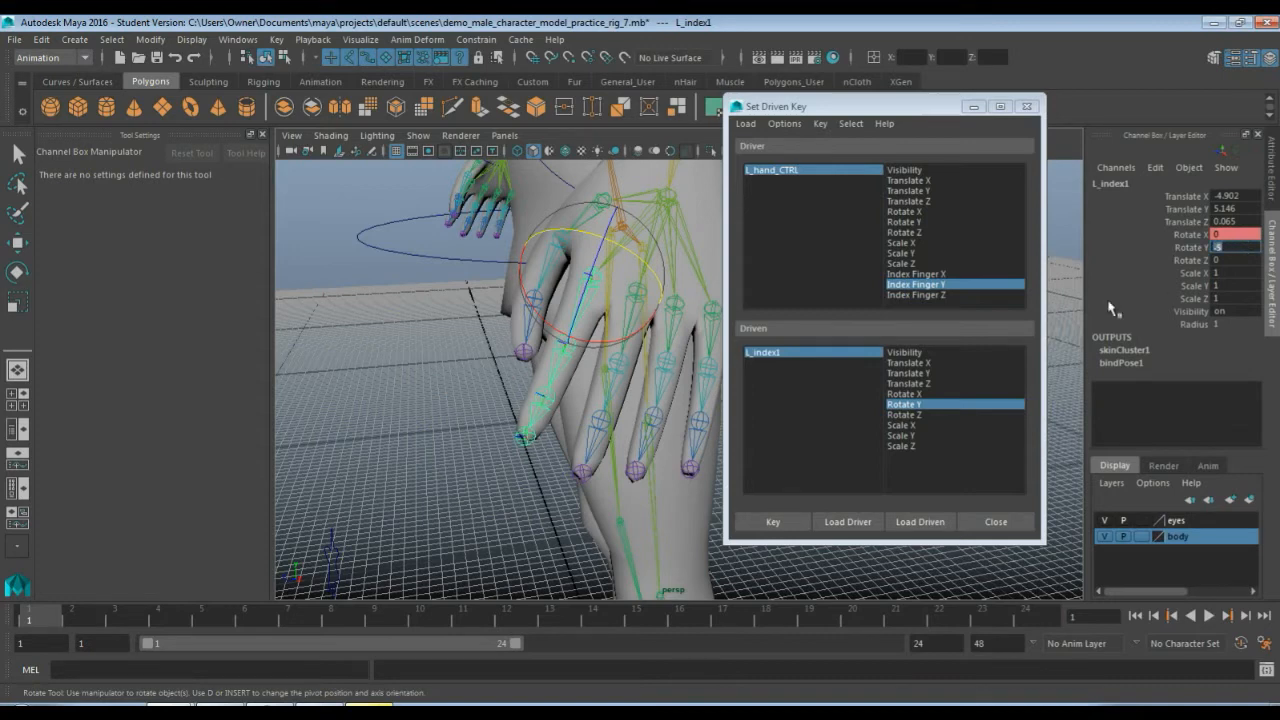
pyautogui.write('-5')
pyautogui.click(770, 524)
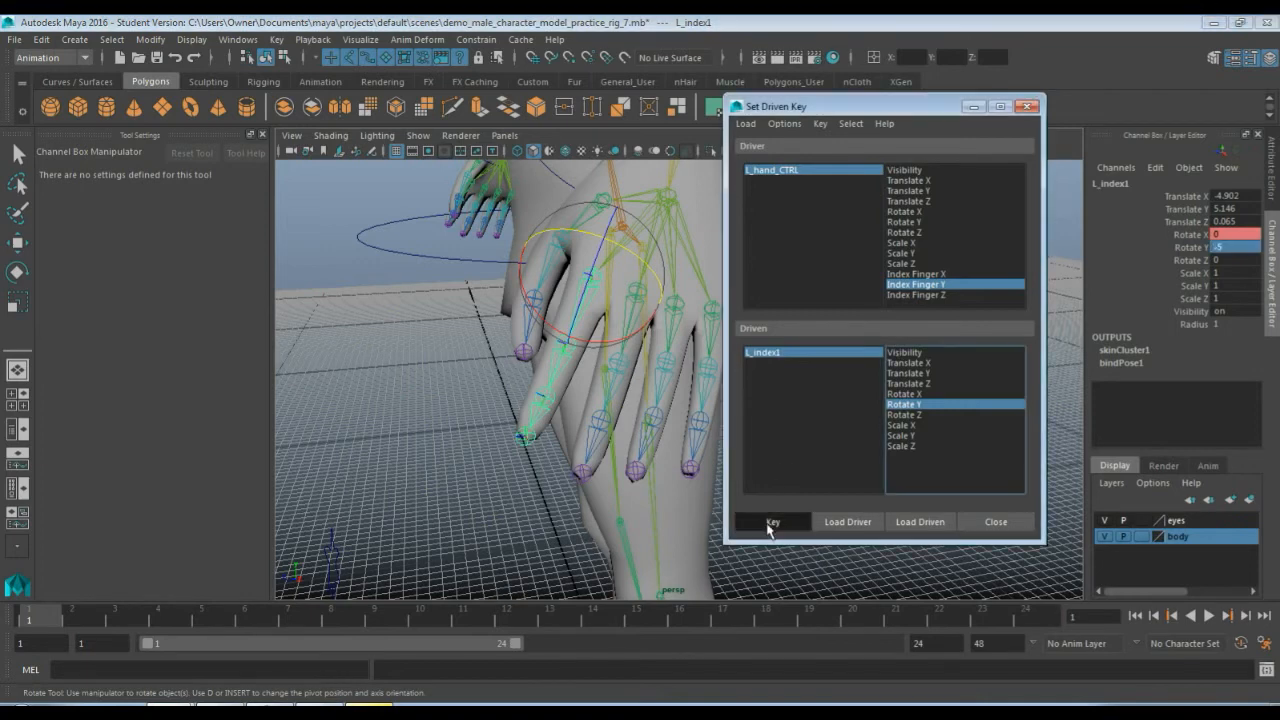
# Set the Index Finger Y driver attribute on L_hand_CTRL to 10.
pyautogui.click(780, 172)
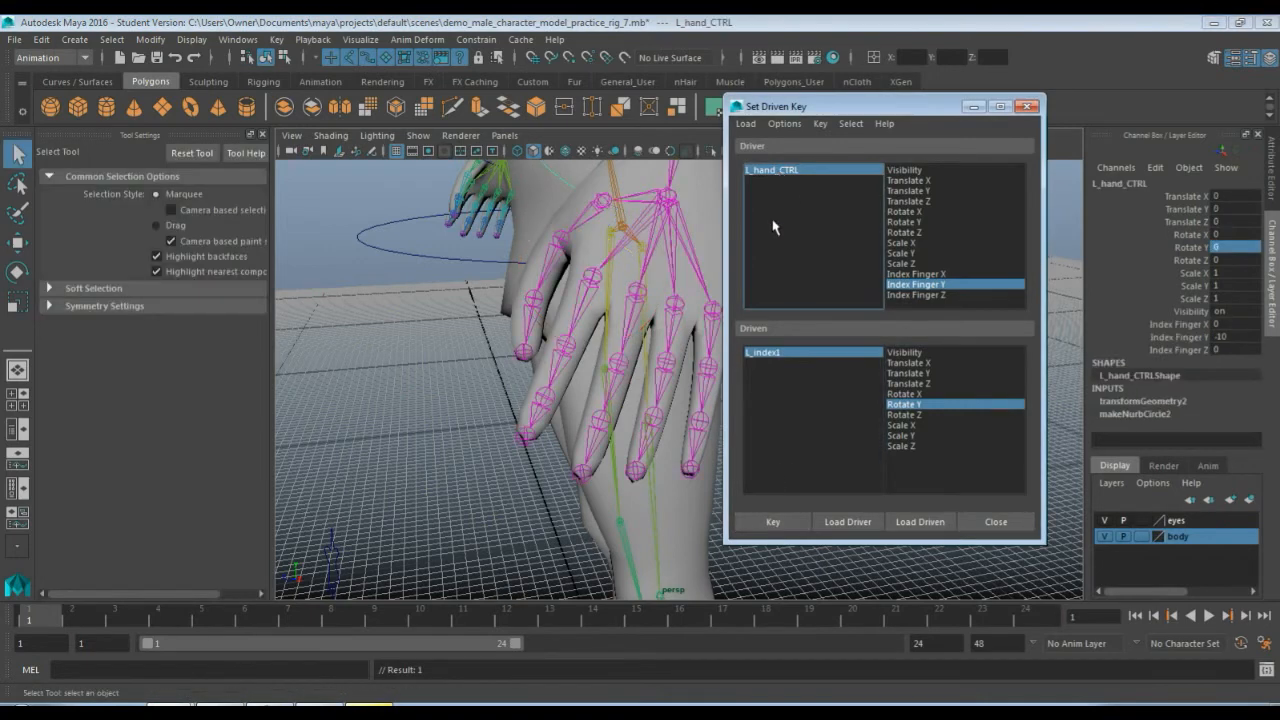
pyautogui.click(911, 286)
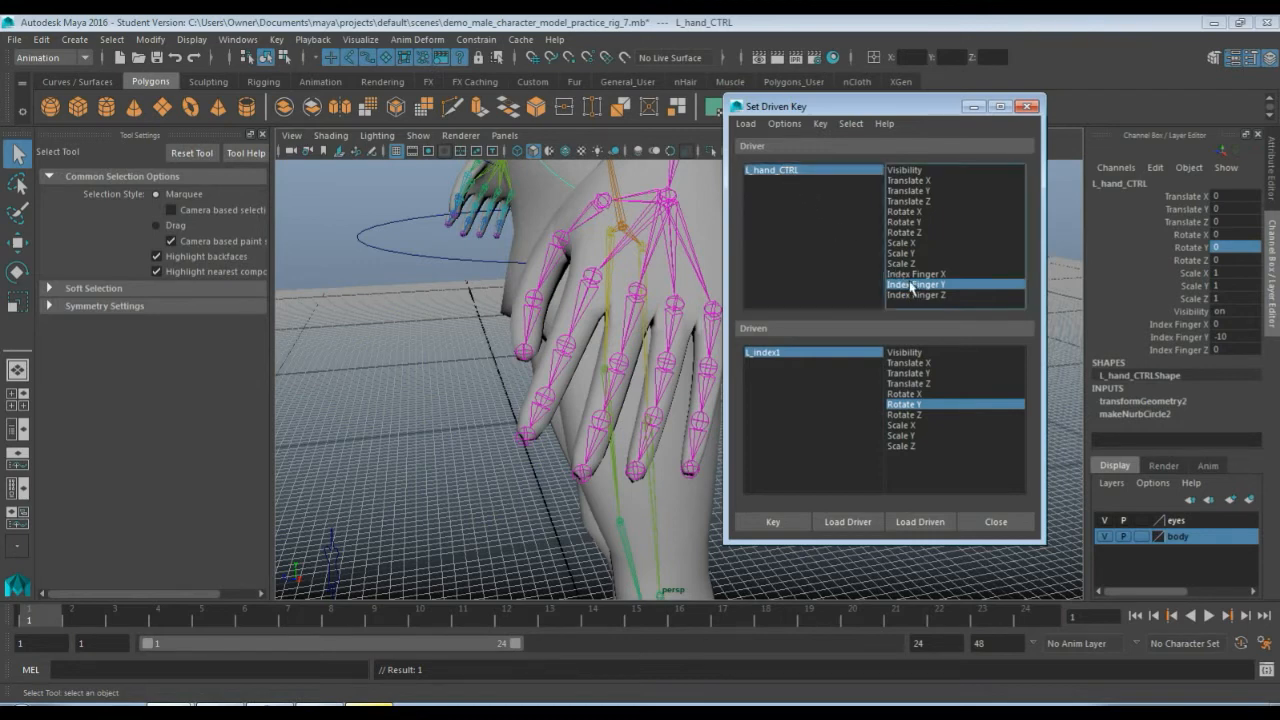
pyautogui.doubleClick(1220, 337)
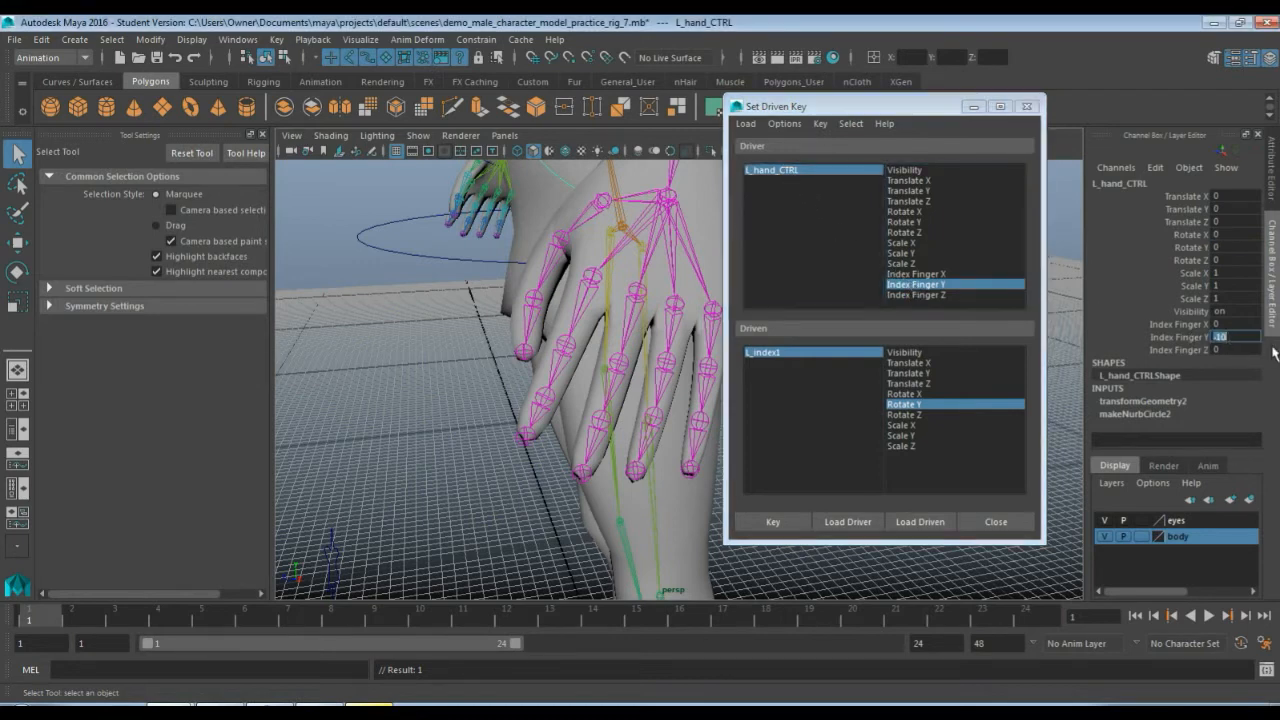
pyautogui.write('10')
pyautogui.press('Return')
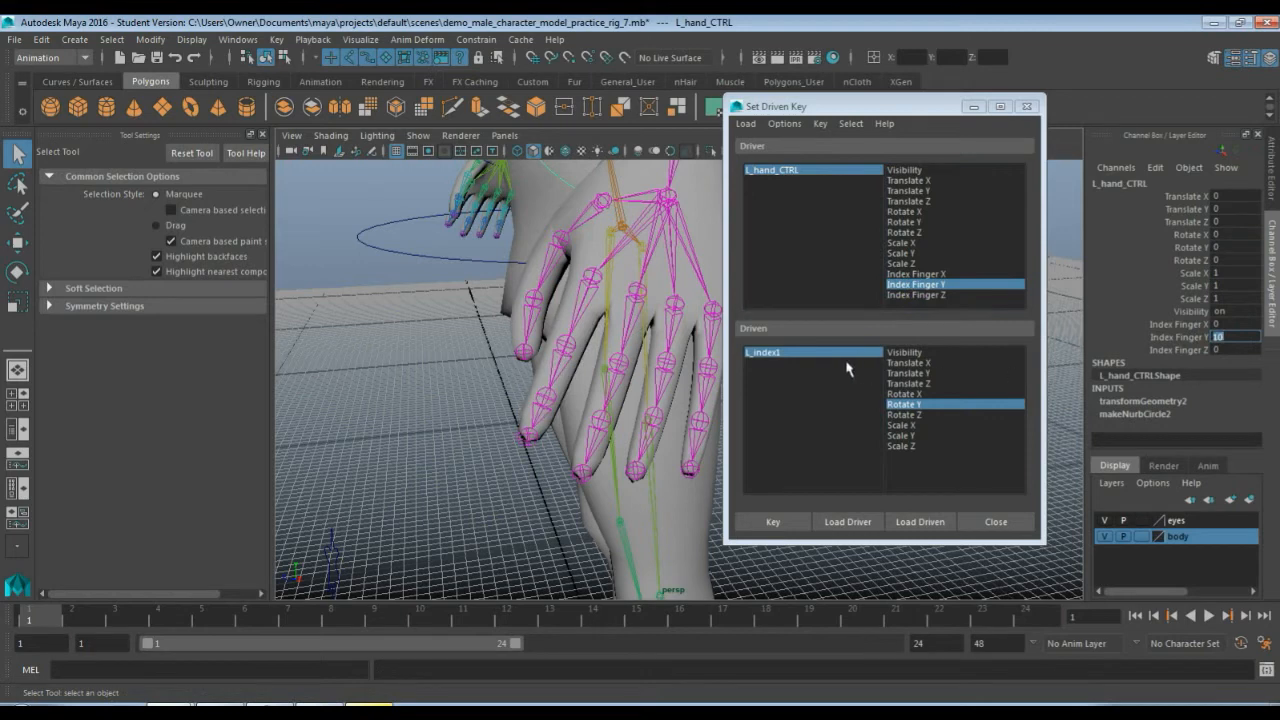
# Set L_index1's Rotate Y to 5 and key it as the driven pose for Index Finger Y at 10.
pyautogui.click(813, 353)
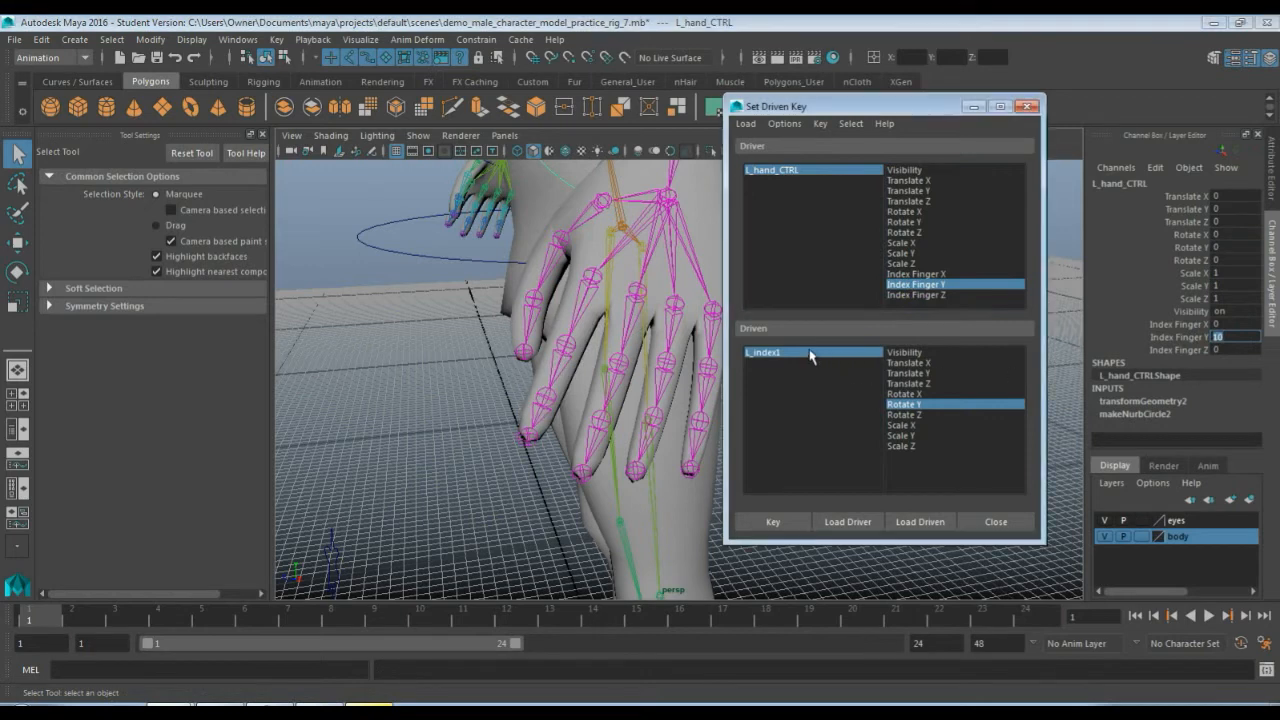
pyautogui.click(903, 405)
pyautogui.doubleClick(1240, 248)
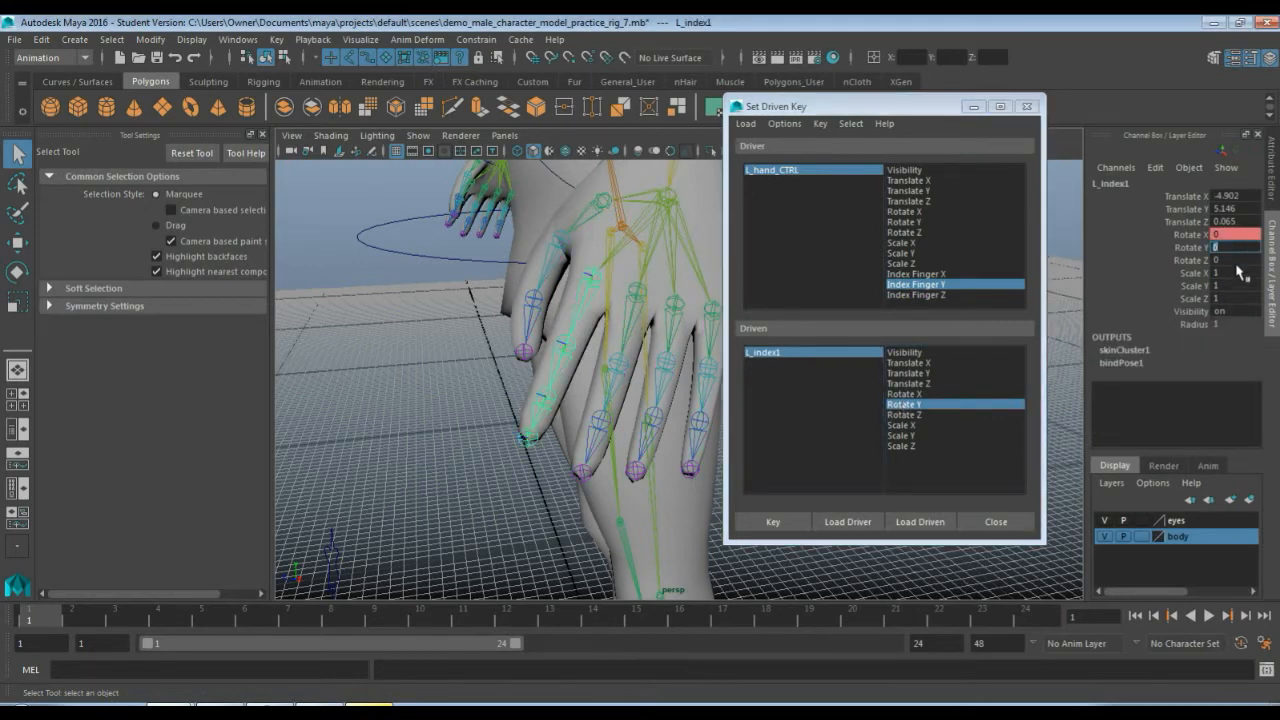
pyautogui.write('5')
pyautogui.press('Return')
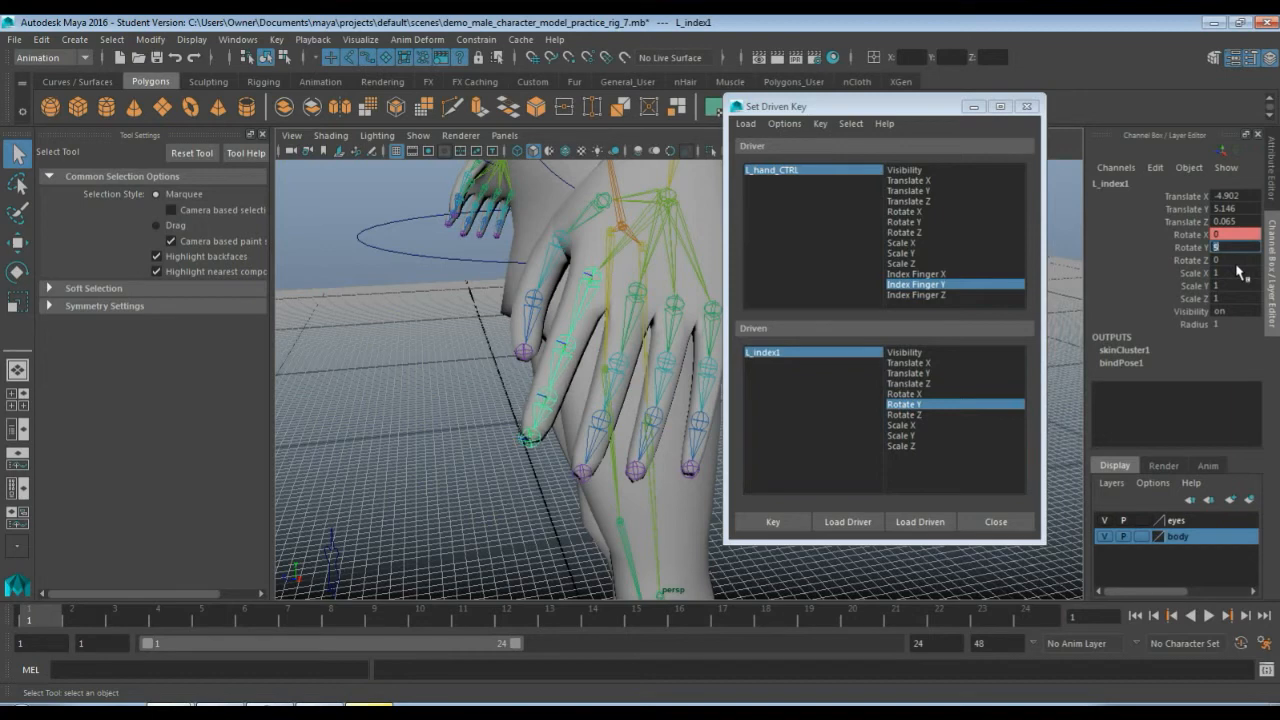
pyautogui.click(768, 523)
pyautogui.click(768, 521)
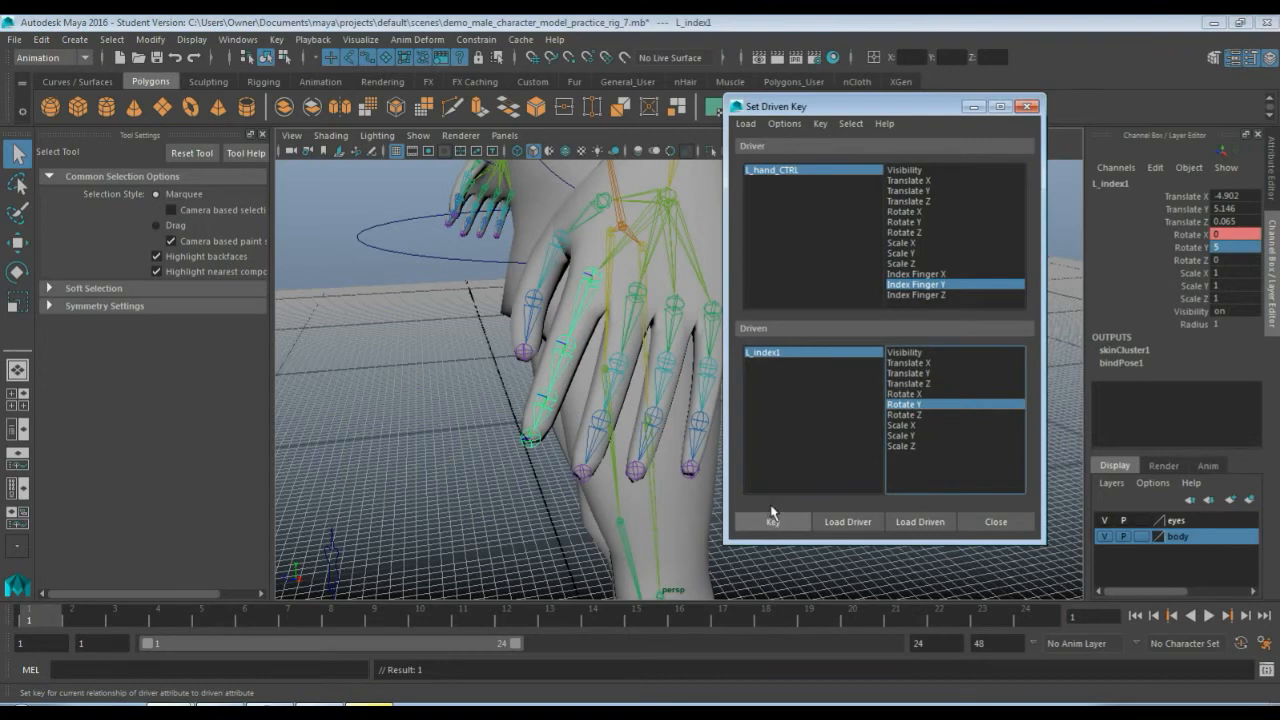
# Choose Index Finger Z as the driver attribute and reset L_hand_CTRL's Index Finger Y to 0.
pyautogui.click(797, 176)
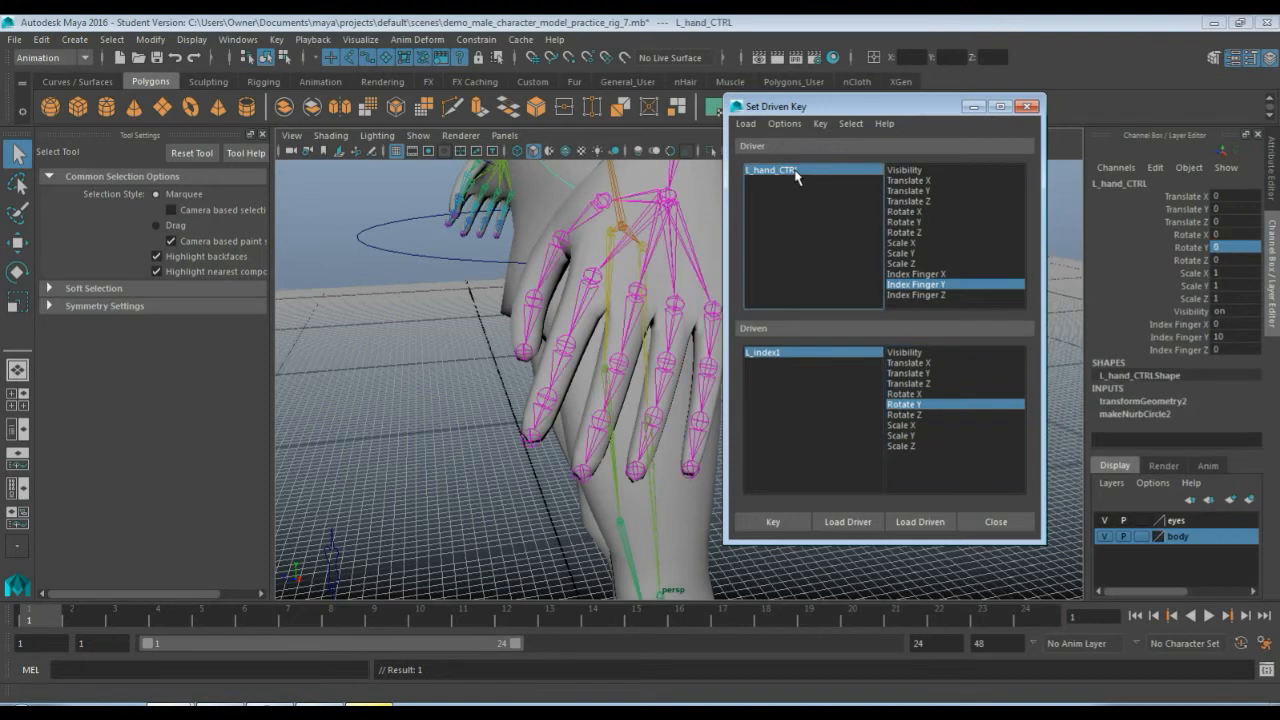
pyautogui.click(909, 297)
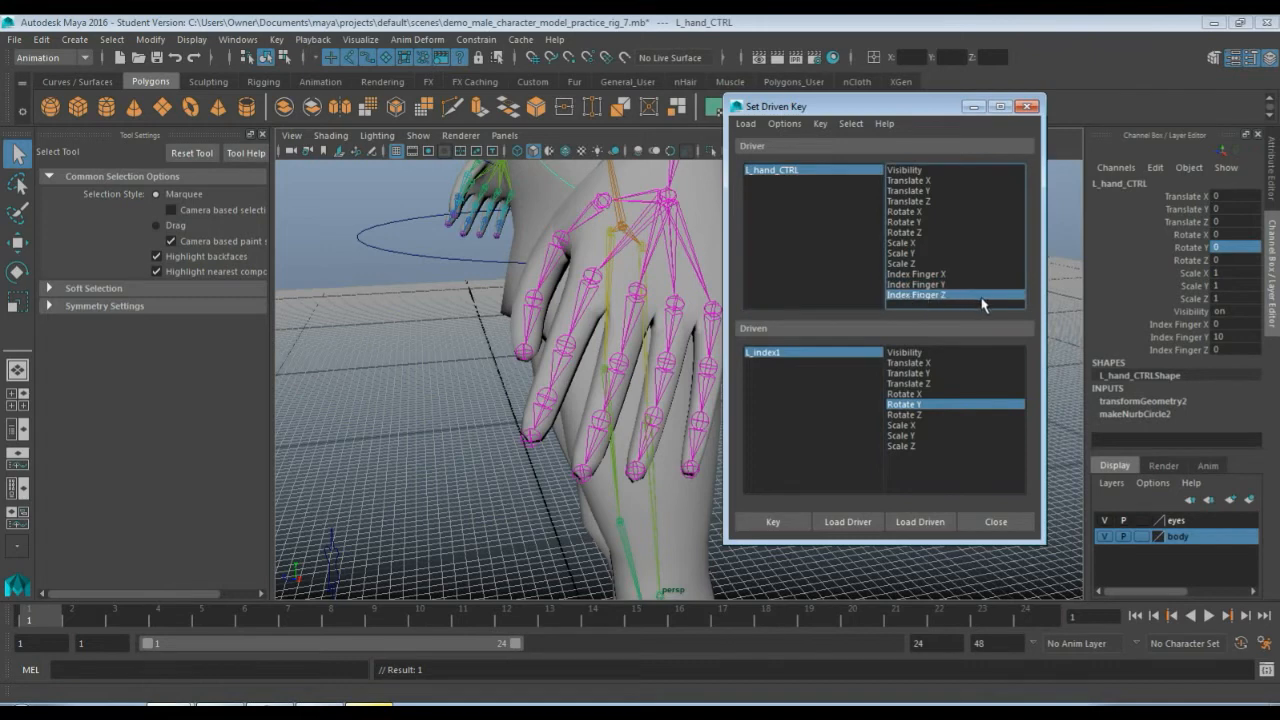
pyautogui.doubleClick(1241, 339)
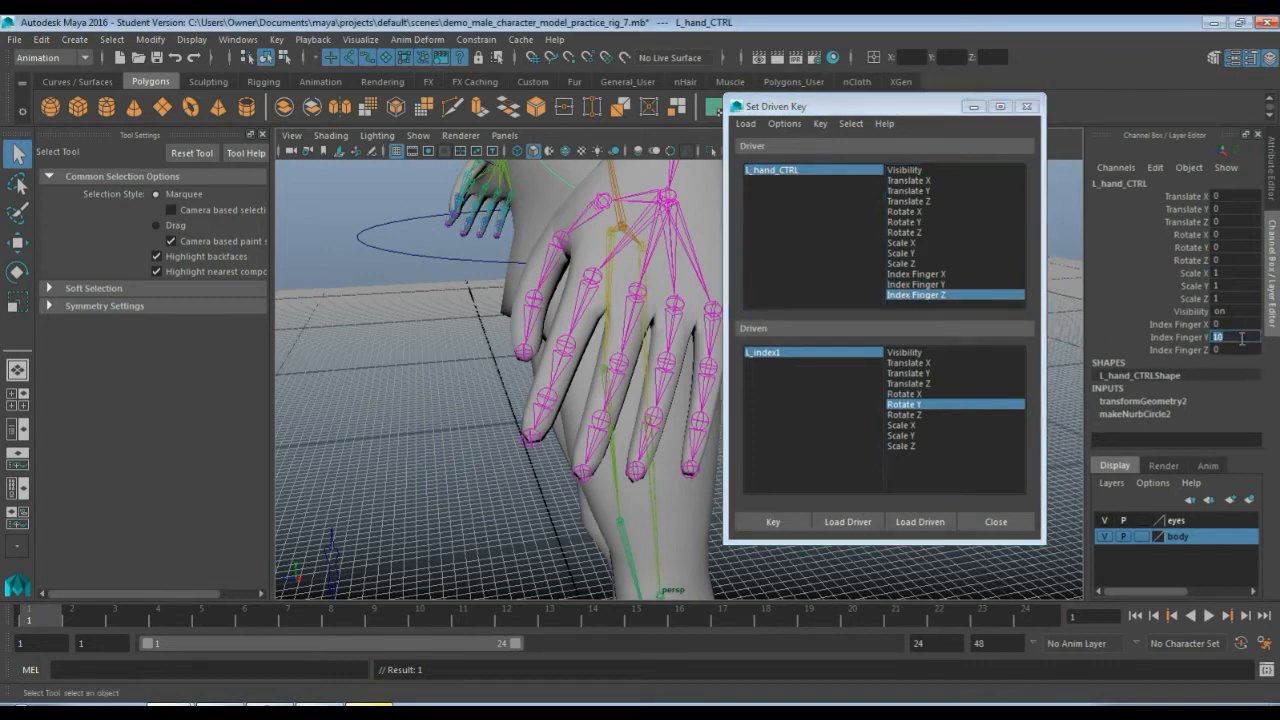
pyautogui.write('0')
pyautogui.press('Return')
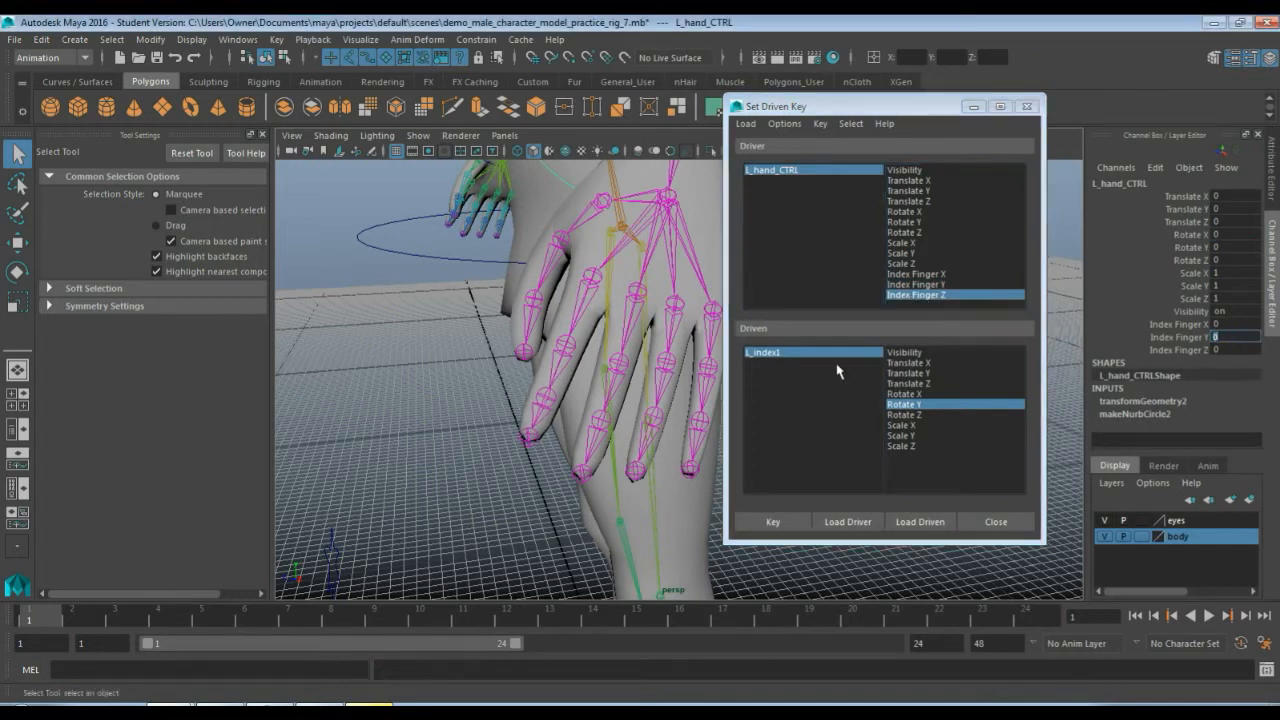
# Key L_index1's Rotate Z at 0 against L_hand_CTRL's Index Finger Z at 0.
pyautogui.click(792, 358)
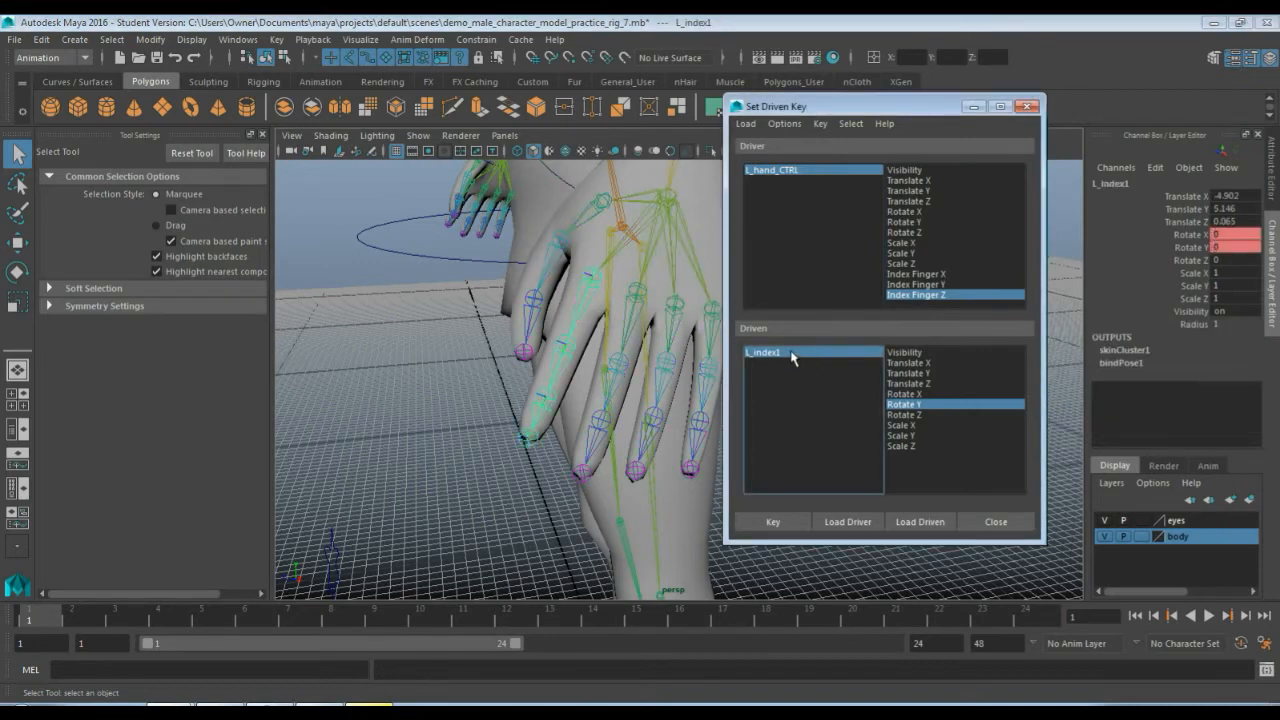
pyautogui.click(904, 415)
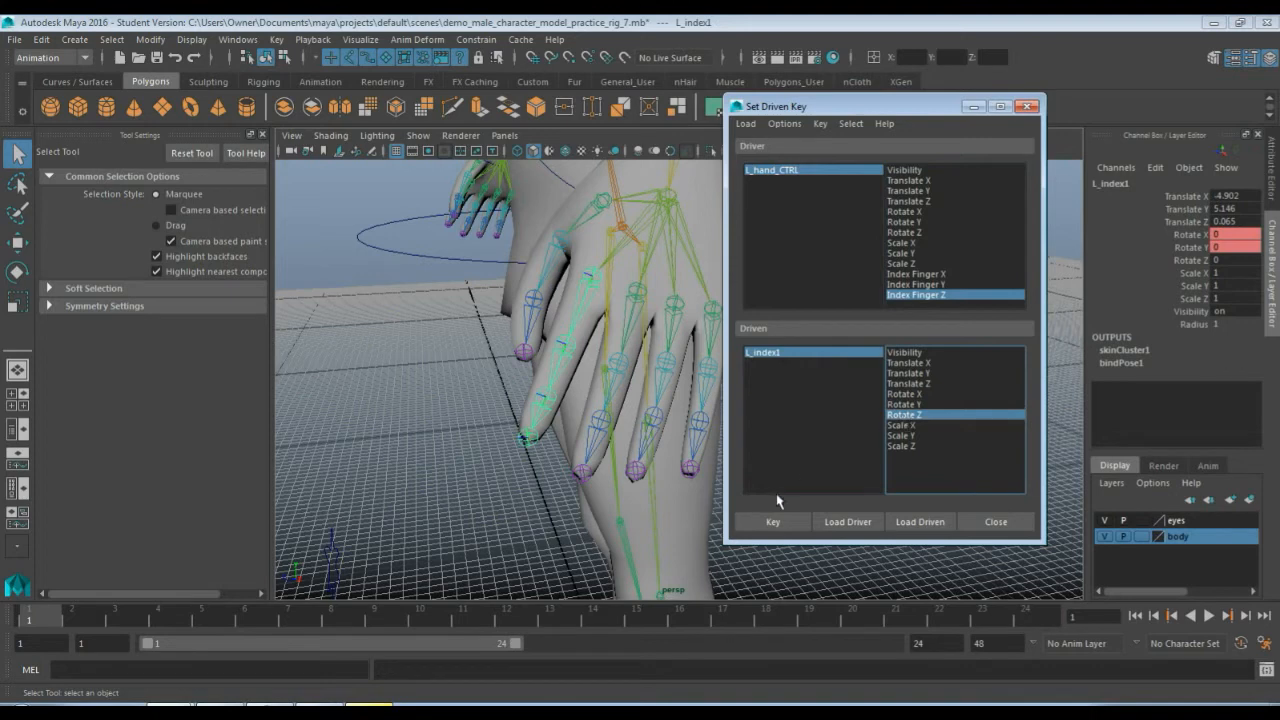
pyautogui.click(772, 525)
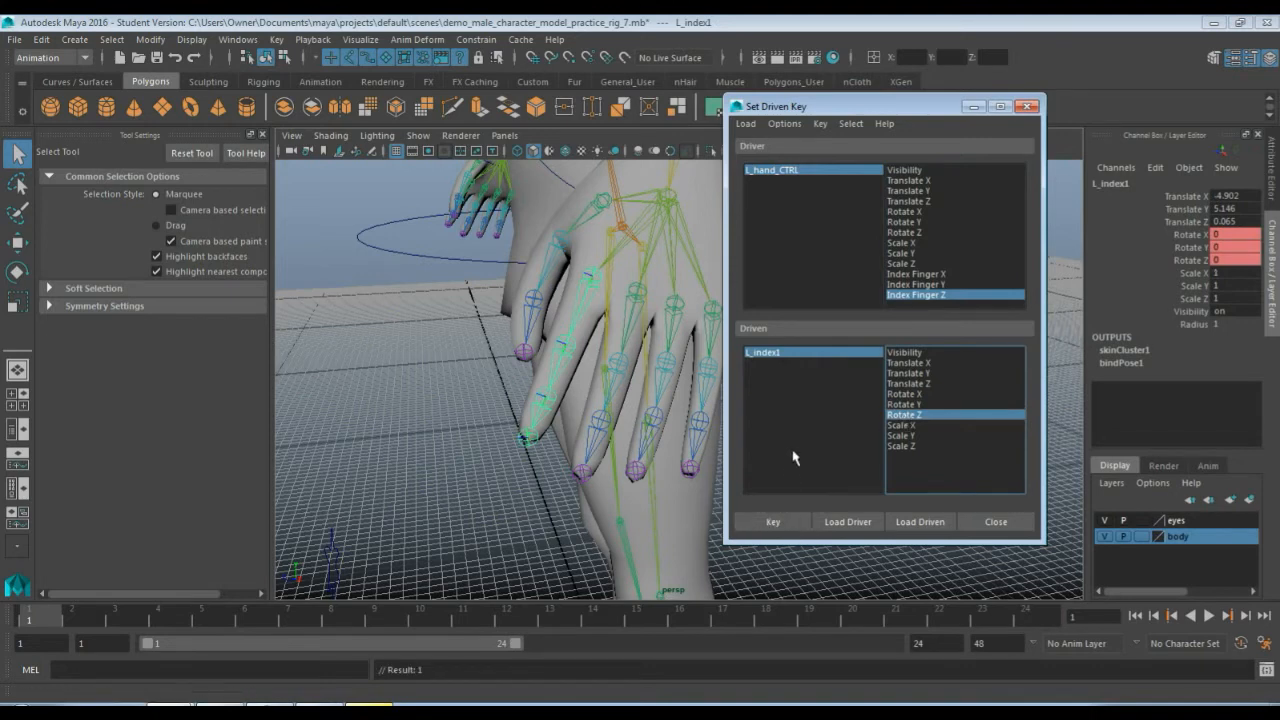
# Set the Index Finger Z driver attribute on L_hand_CTRL to -10.
pyautogui.click(779, 174)
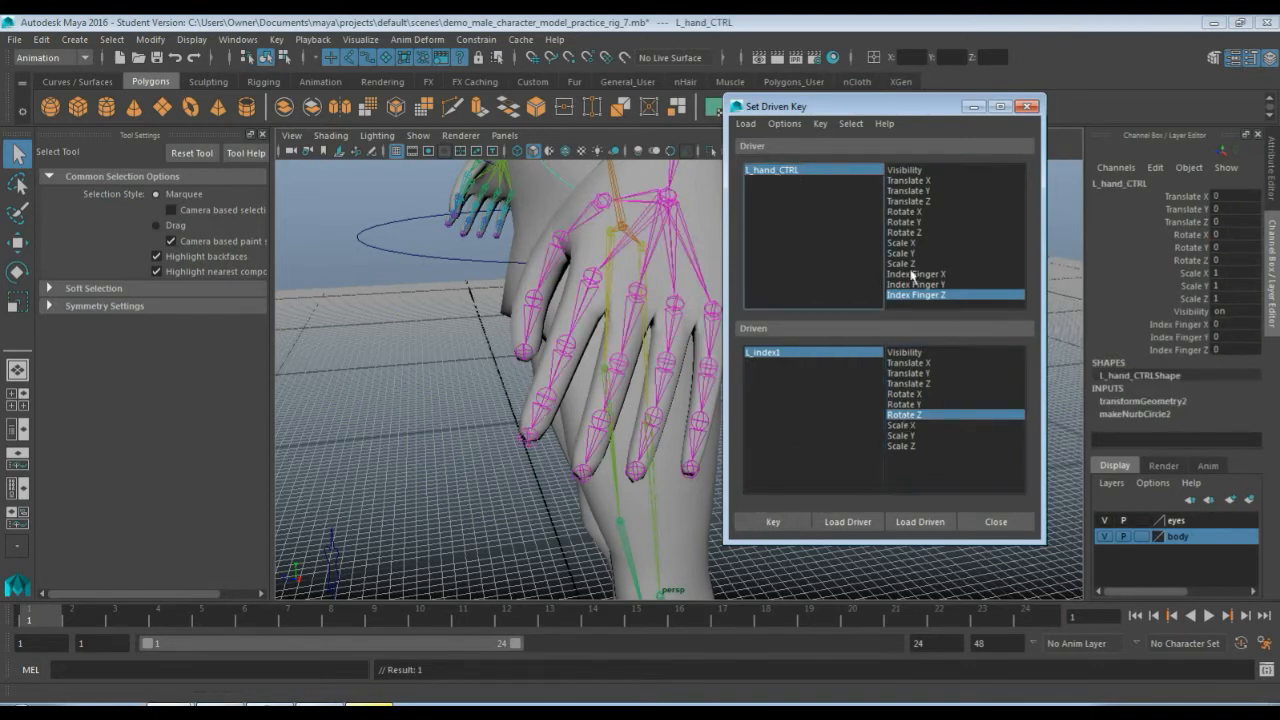
pyautogui.click(1228, 350)
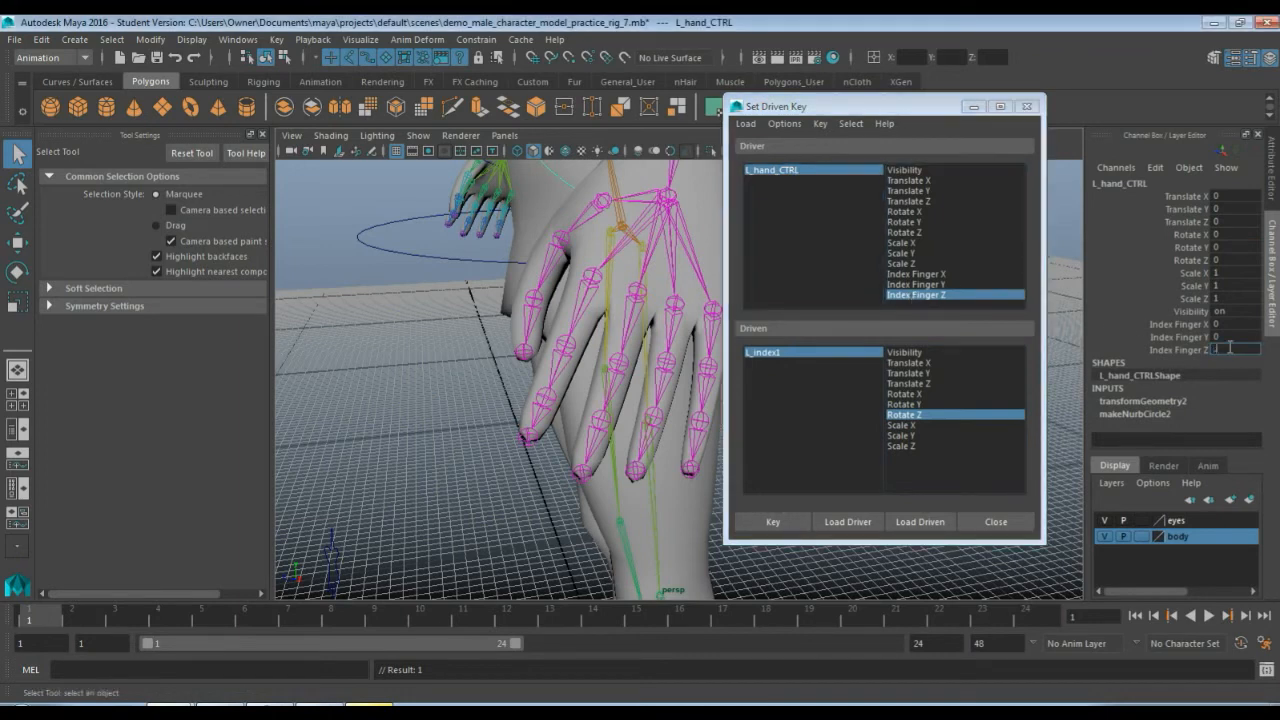
pyautogui.write('-10')
pyautogui.press('Return')
# Curl the index finger in toward the palm by rotating L_index1 to a Rotate Z of about -120.5.
pyautogui.click(782, 355)
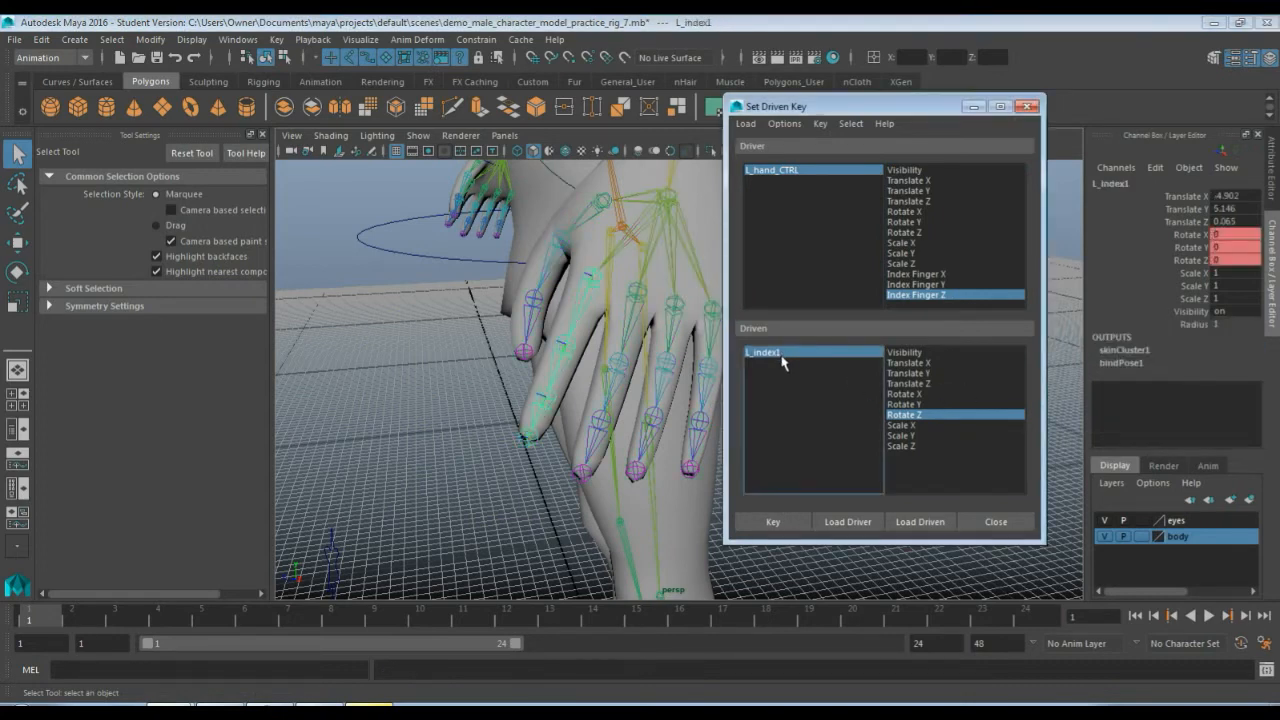
pyautogui.click(907, 415)
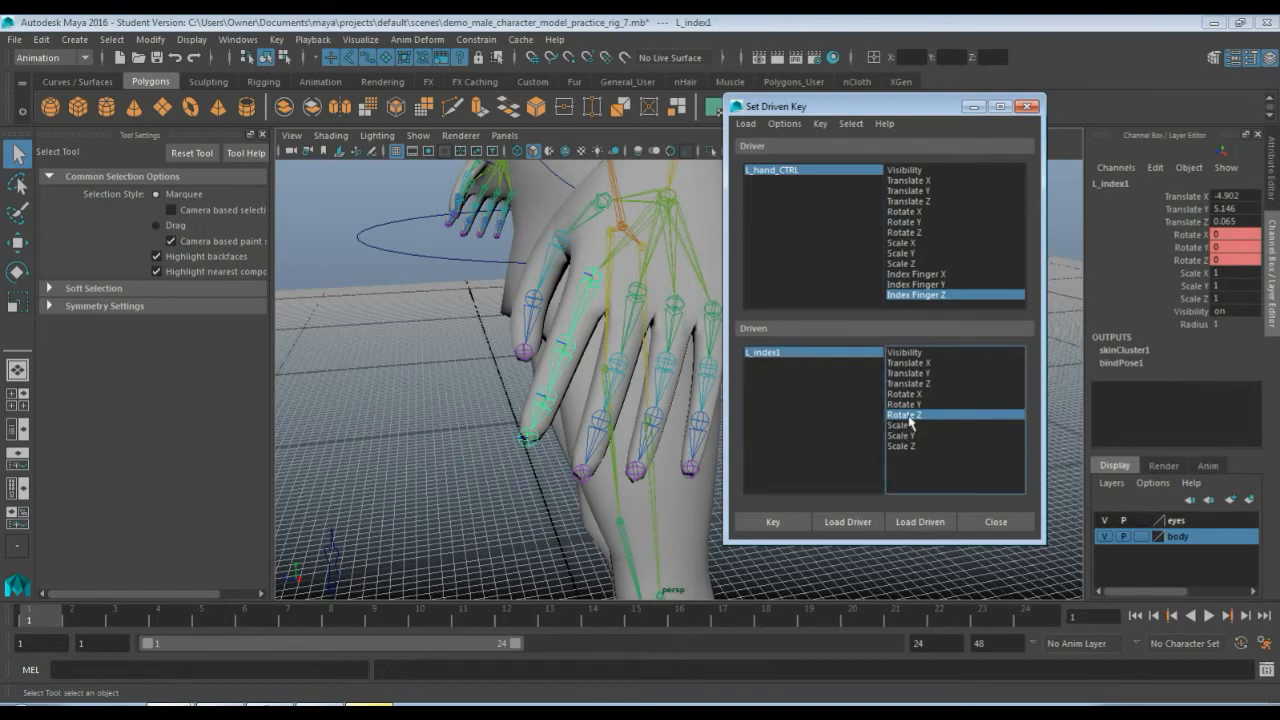
pyautogui.click(1190, 260)
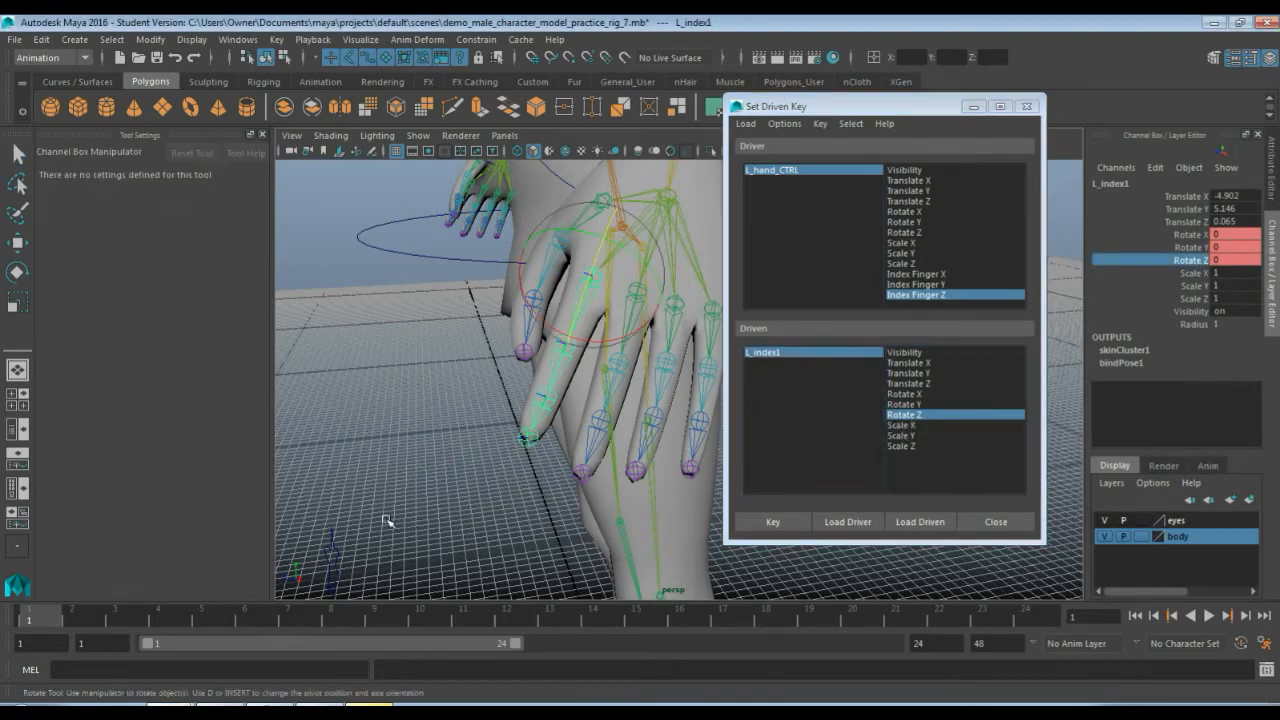
pyautogui.keyDown('alt'); pyautogui.moveTo(383, 510); pyautogui.dragTo(540, 511); pyautogui.keyUp('alt')
pyautogui.moveTo(506, 491); pyautogui.dragTo(265, 492, button='middle')
pyautogui.scroll(3, 386, 488)
pyautogui.moveTo(548, 467)
pyautogui.keyDown('alt'); pyautogui.mouseDown()
pyautogui.moveTo(504, 411)
pyautogui.moveTo(490, 335)
pyautogui.moveTo(563, 357)
pyautogui.moveTo(600, 420)
pyautogui.moveTo(649, 456)
pyautogui.moveTo(457, 440)
pyautogui.moveTo(446, 466)
pyautogui.moveTo(500, 490)
pyautogui.moveTo(534, 483)
pyautogui.mouseUp(); pyautogui.keyUp('alt')
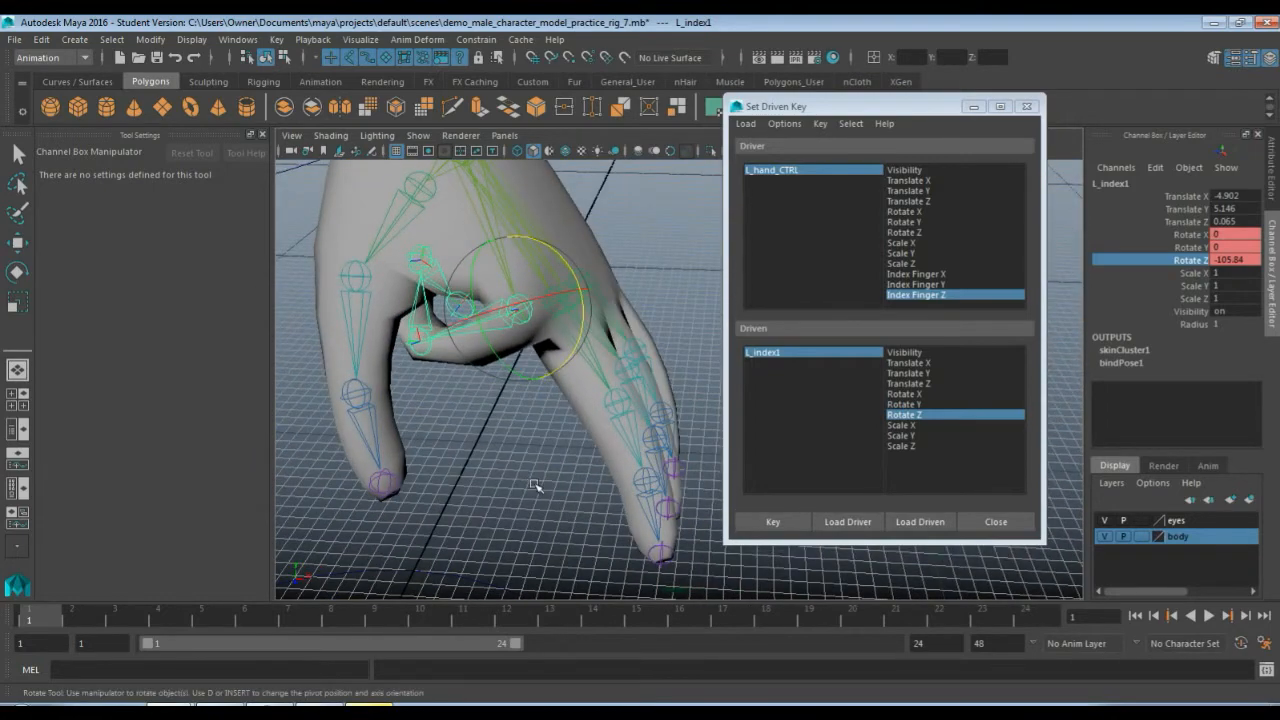
pyautogui.moveTo(523, 460); pyautogui.dragTo(491, 451, button='middle')
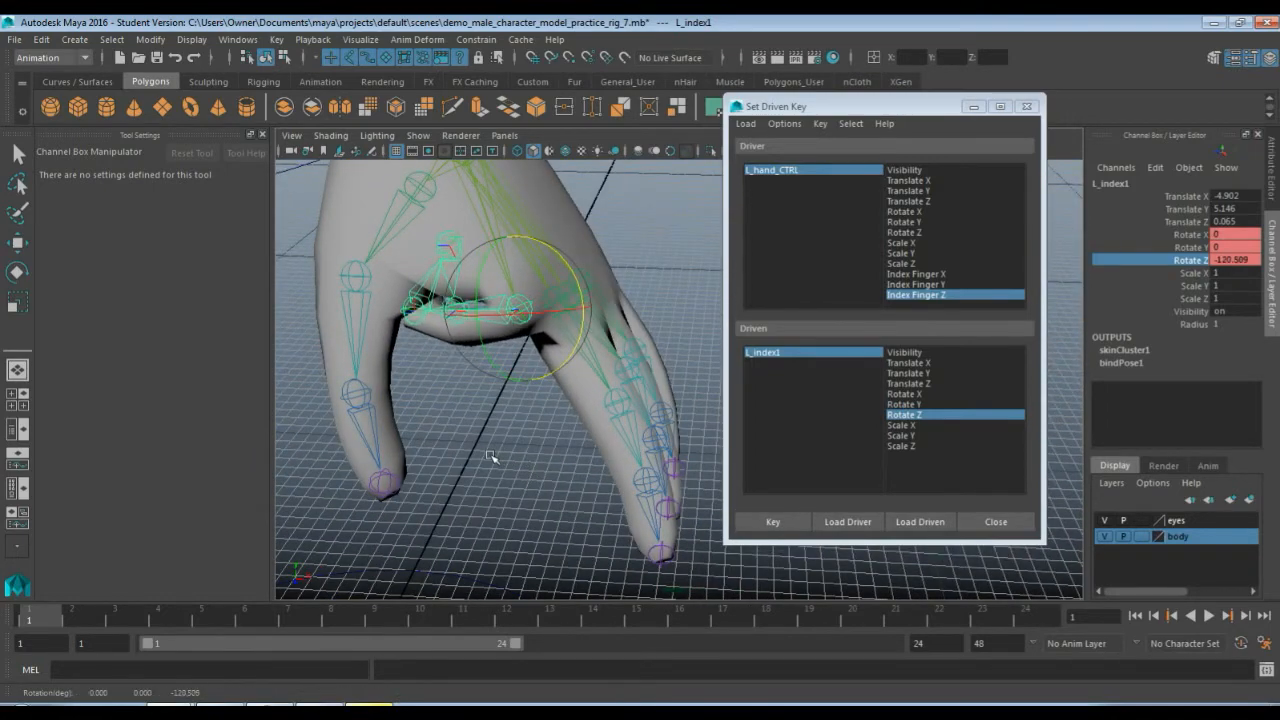
# Check the curled index finger's fit against the palm and ease L_index1's Rotate Z to about -111.5.
pyautogui.keyDown('alt'); pyautogui.moveTo(491, 451); pyautogui.dragTo(535, 410); pyautogui.keyUp('alt')
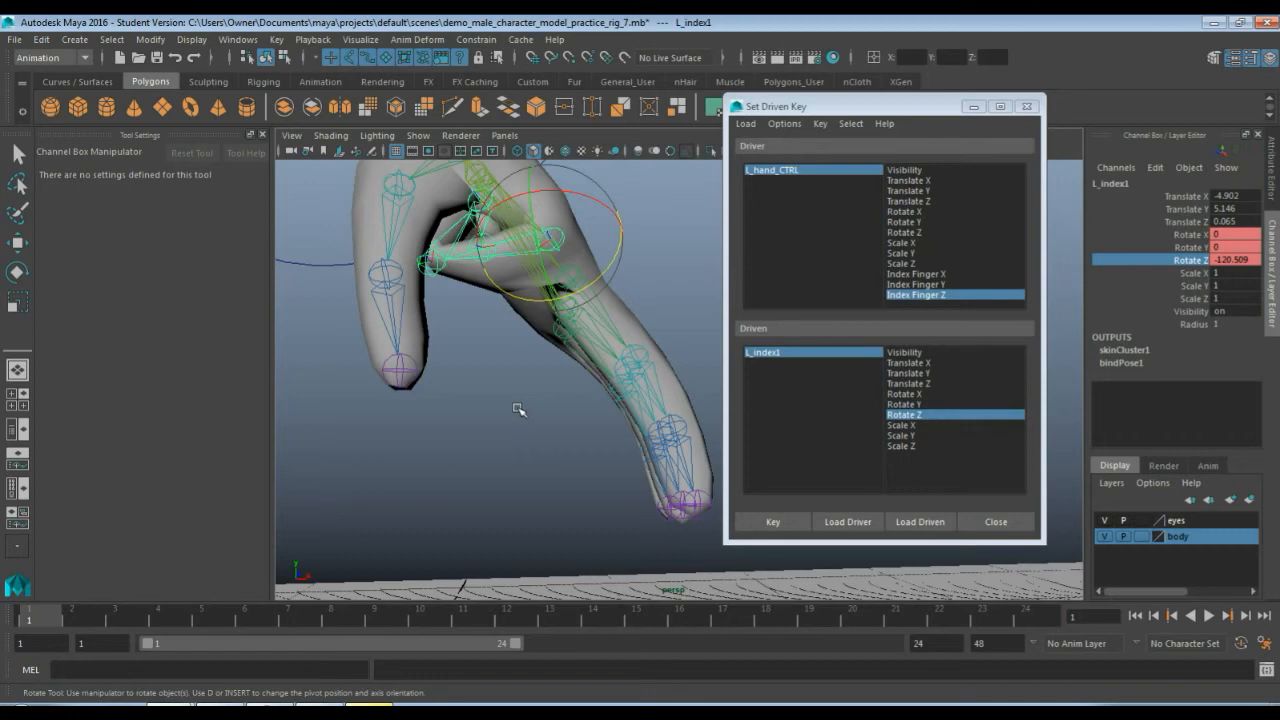
pyautogui.keyDown('alt'); pyautogui.moveTo(517, 409); pyautogui.dragTo(522, 420); pyautogui.keyUp('alt')
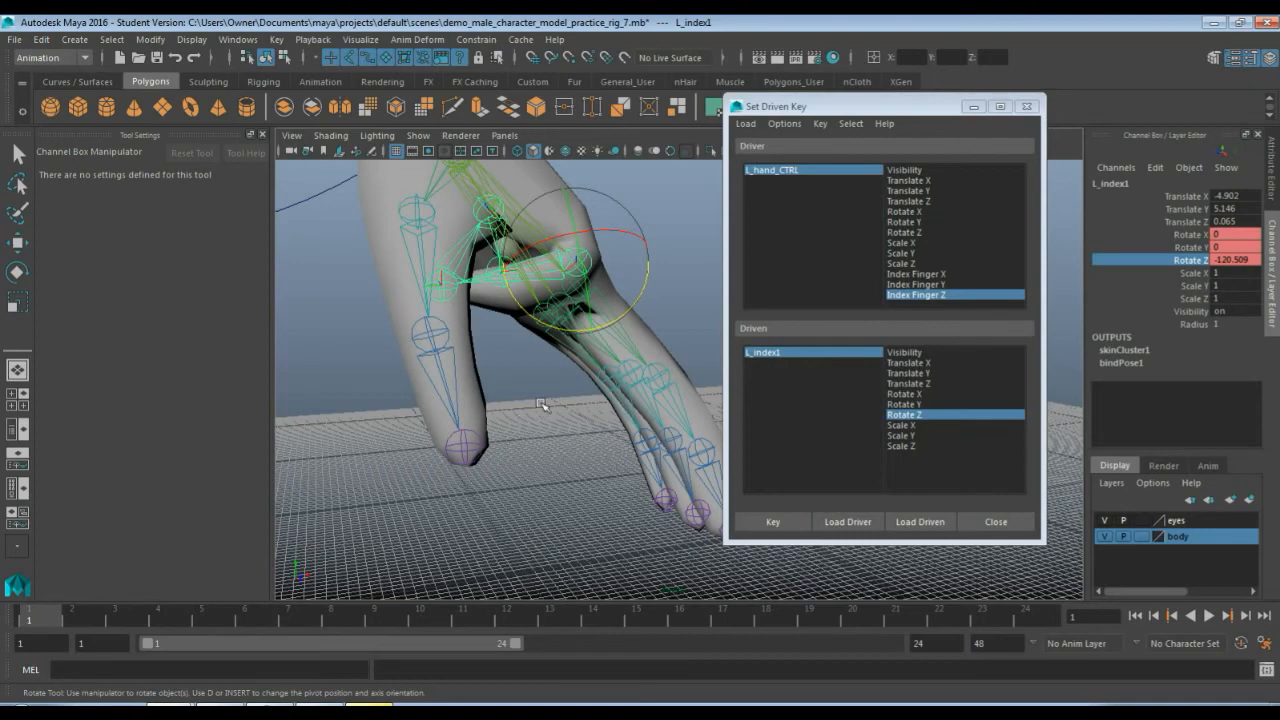
pyautogui.scroll(3, 543, 405)
pyautogui.keyDown('alt'); pyautogui.moveTo(517, 396); pyautogui.dragTo(523, 415); pyautogui.keyUp('alt')
pyautogui.keyDown('alt'); pyautogui.moveTo(523, 415); pyautogui.dragTo(639, 443, button='middle'); pyautogui.keyUp('alt')
pyautogui.keyDown('alt'); pyautogui.moveTo(639, 443); pyautogui.dragTo(536, 452); pyautogui.keyUp('alt')
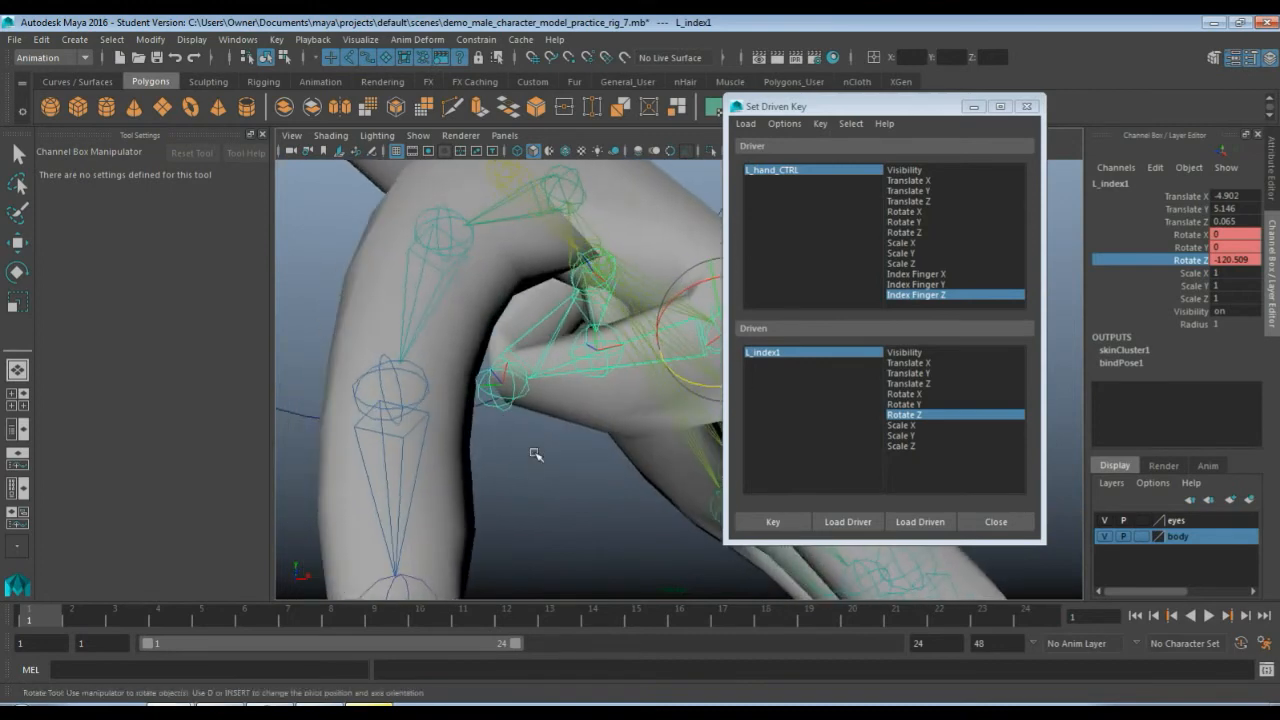
pyautogui.keyDown('alt'); pyautogui.moveTo(537, 366); pyautogui.dragTo(649, 451); pyautogui.keyUp('alt')
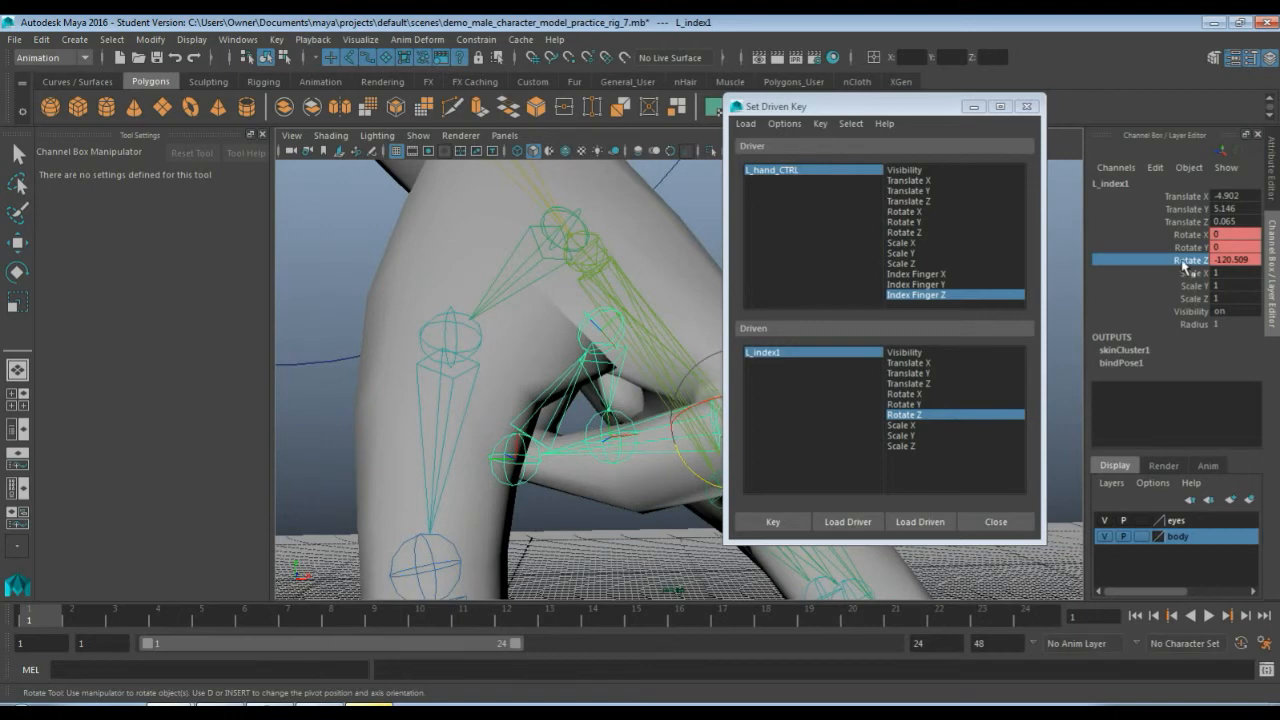
pyautogui.moveTo(617, 483); pyautogui.dragTo(639, 452, button='middle')
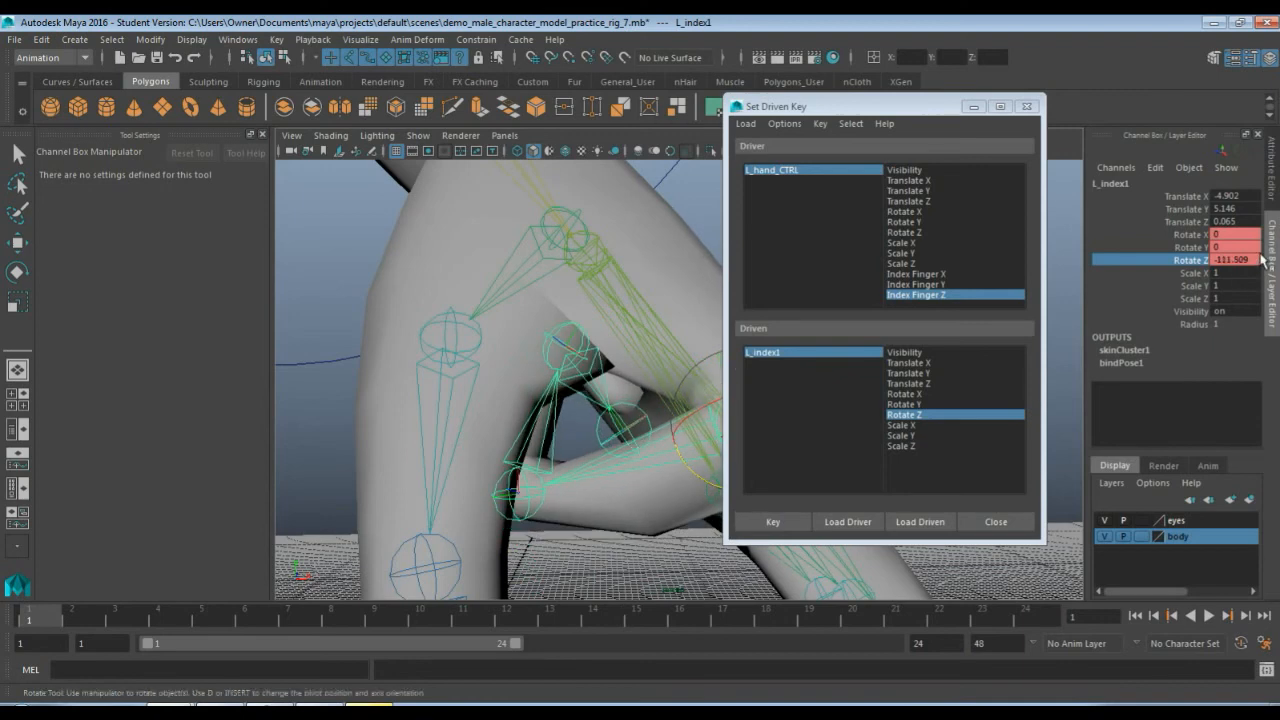
# Set L_index1's Rotate Z to -110 and key it against L_hand_CTRL's Index Finger Z at -10.
pyautogui.click(1250, 260)
pyautogui.write('-')
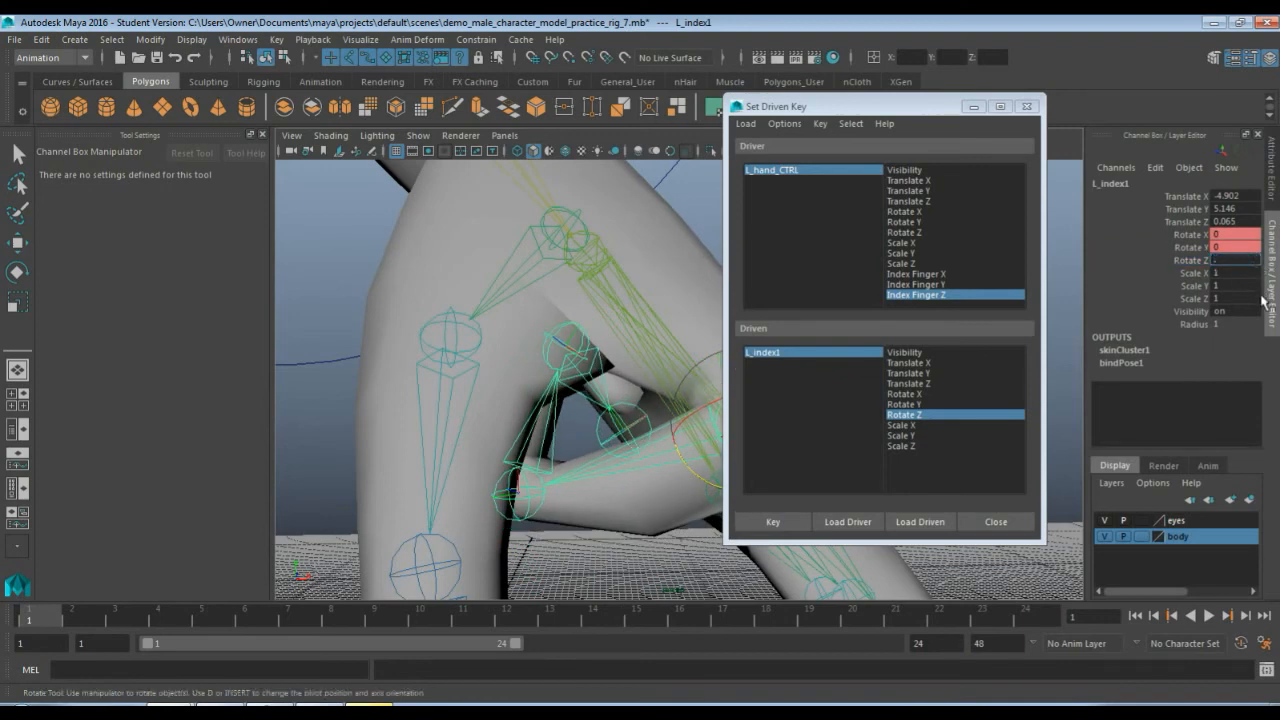
pyautogui.write('110')
pyautogui.press('Return')
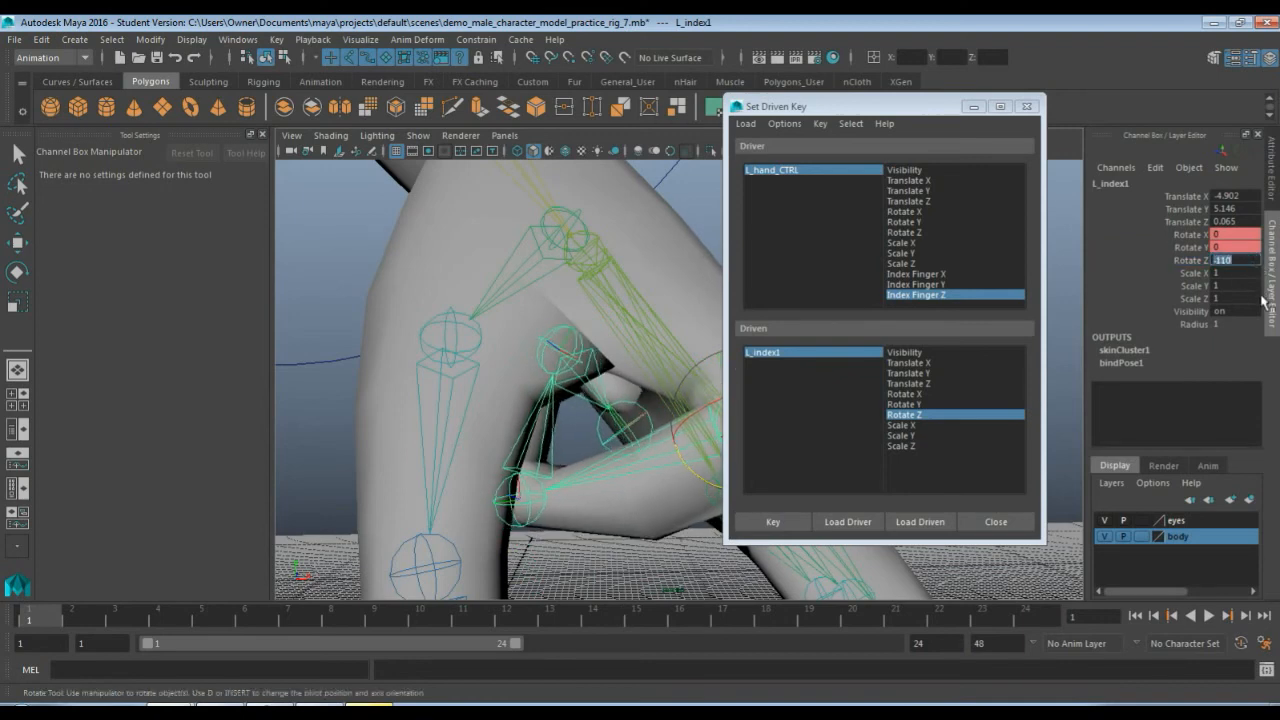
pyautogui.click(773, 521)
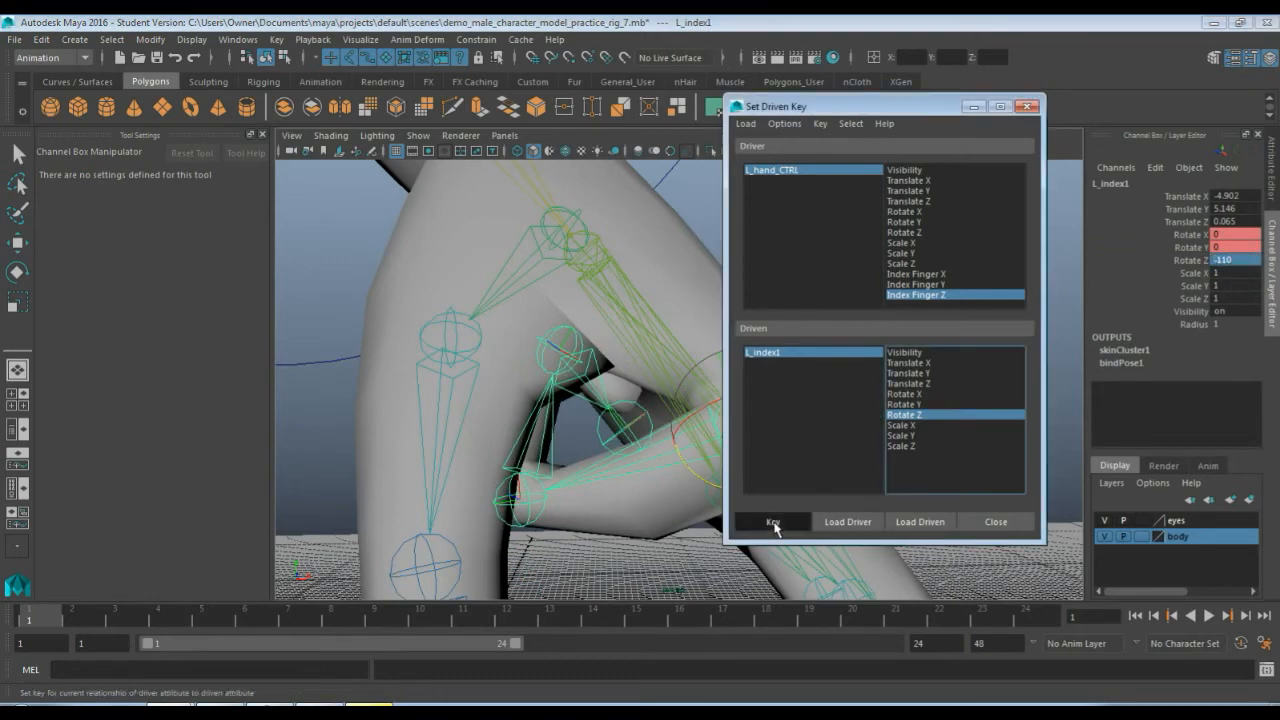
# Set the Index Finger Z driver attribute on L_hand_CTRL to 10.
pyautogui.click(789, 171)
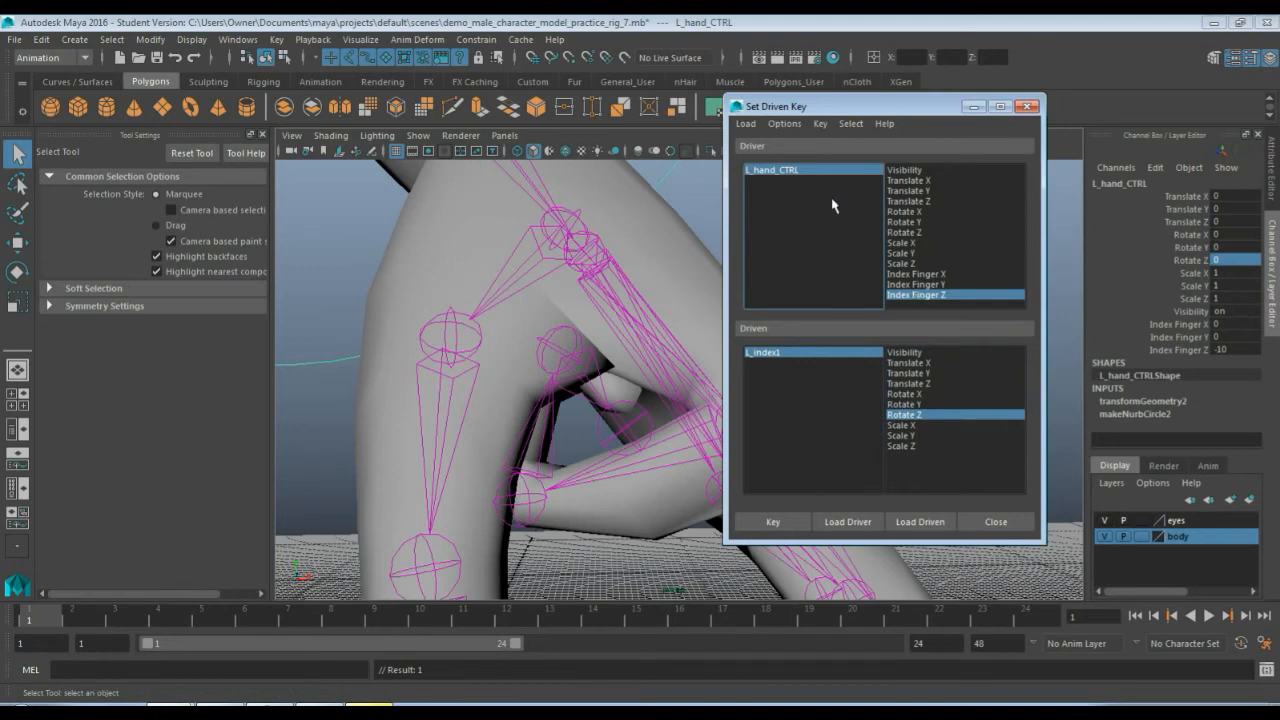
pyautogui.click(927, 296)
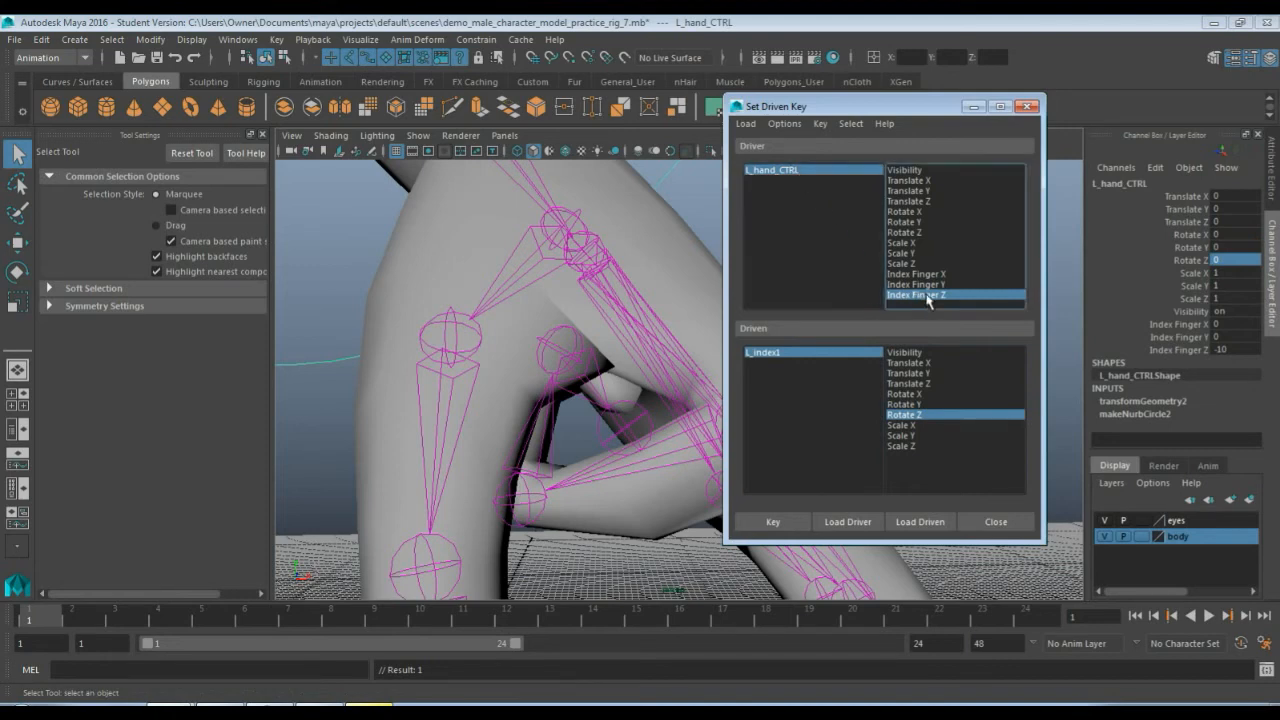
pyautogui.doubleClick(1244, 350)
pyautogui.write('10')
pyautogui.press('Return')
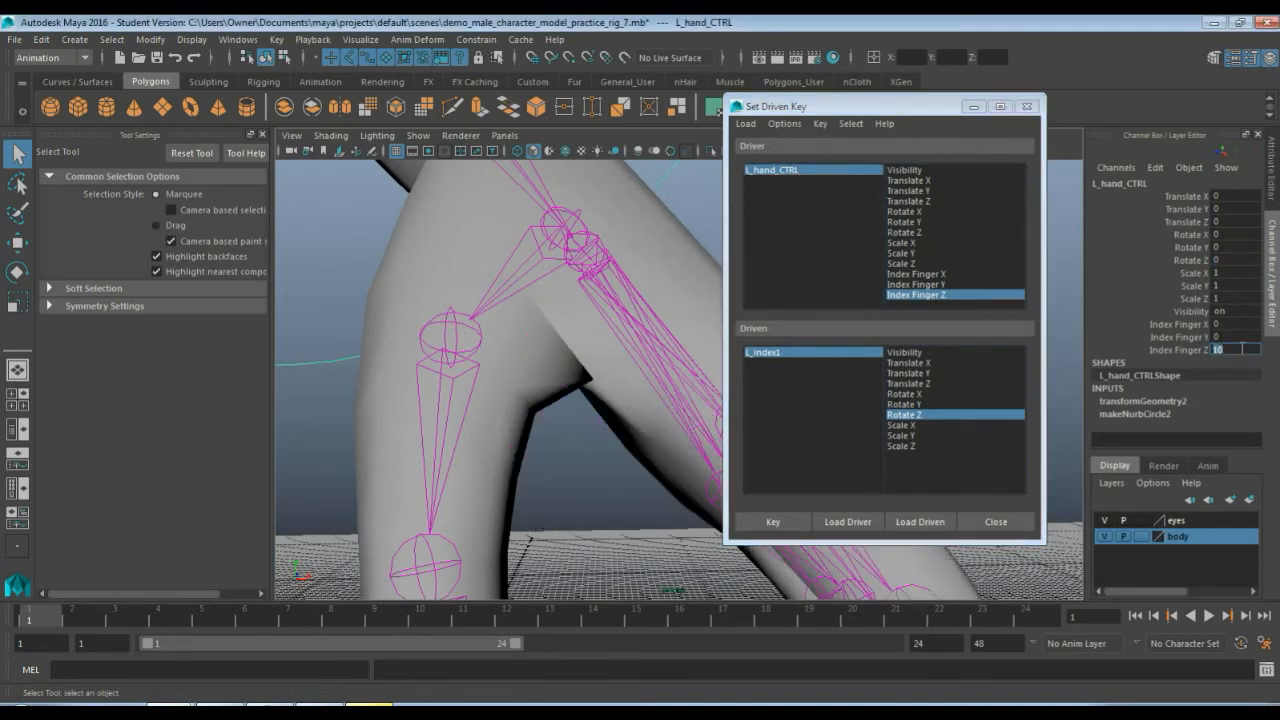
# Select L_index1 with Rotate Z as the driven attribute and try a Rotate Z of 11, checking the finger's bend.
pyautogui.click(812, 356)
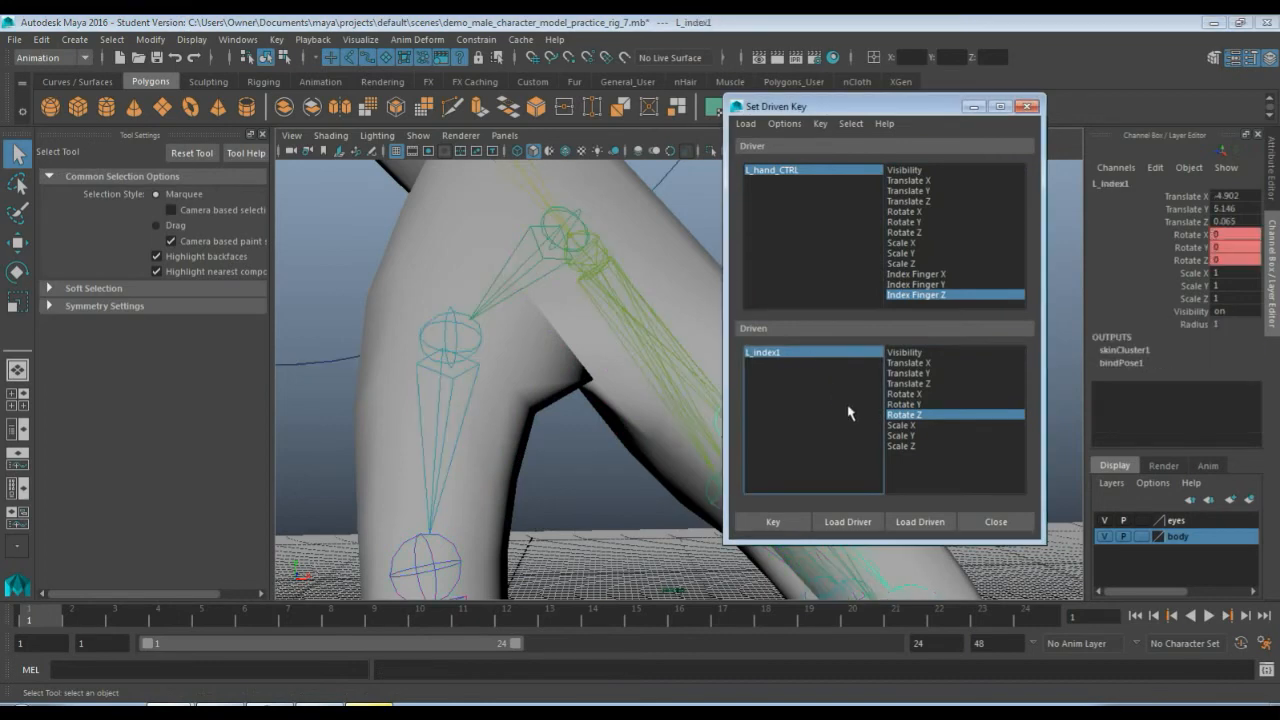
pyautogui.click(905, 416)
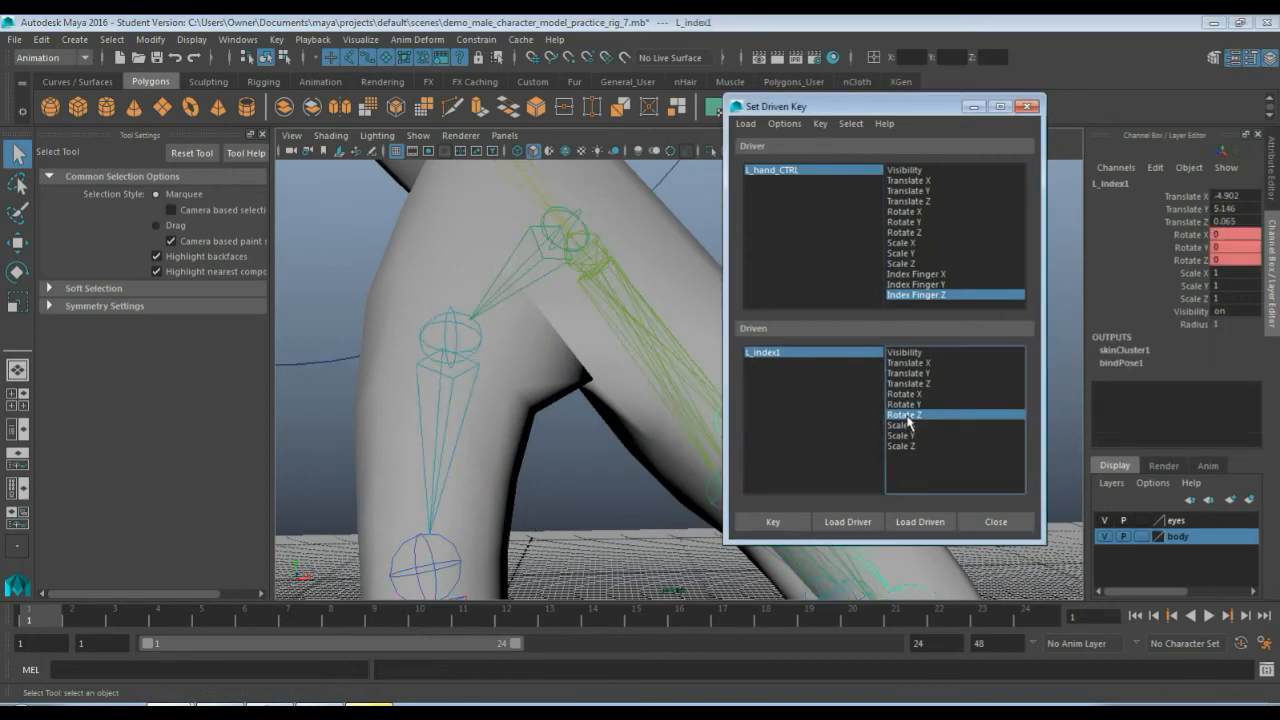
pyautogui.click(1228, 261)
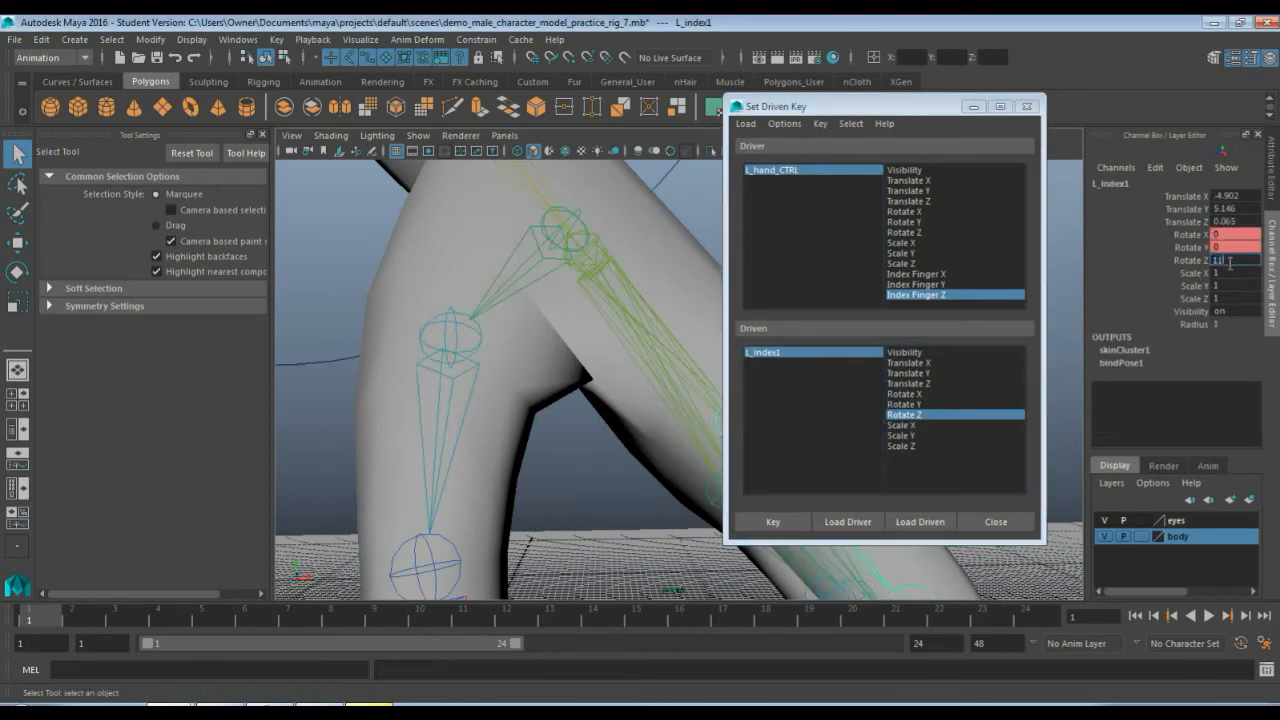
pyautogui.press('Return')
pyautogui.moveTo(870, 107); pyautogui.dragTo(1033, 54)
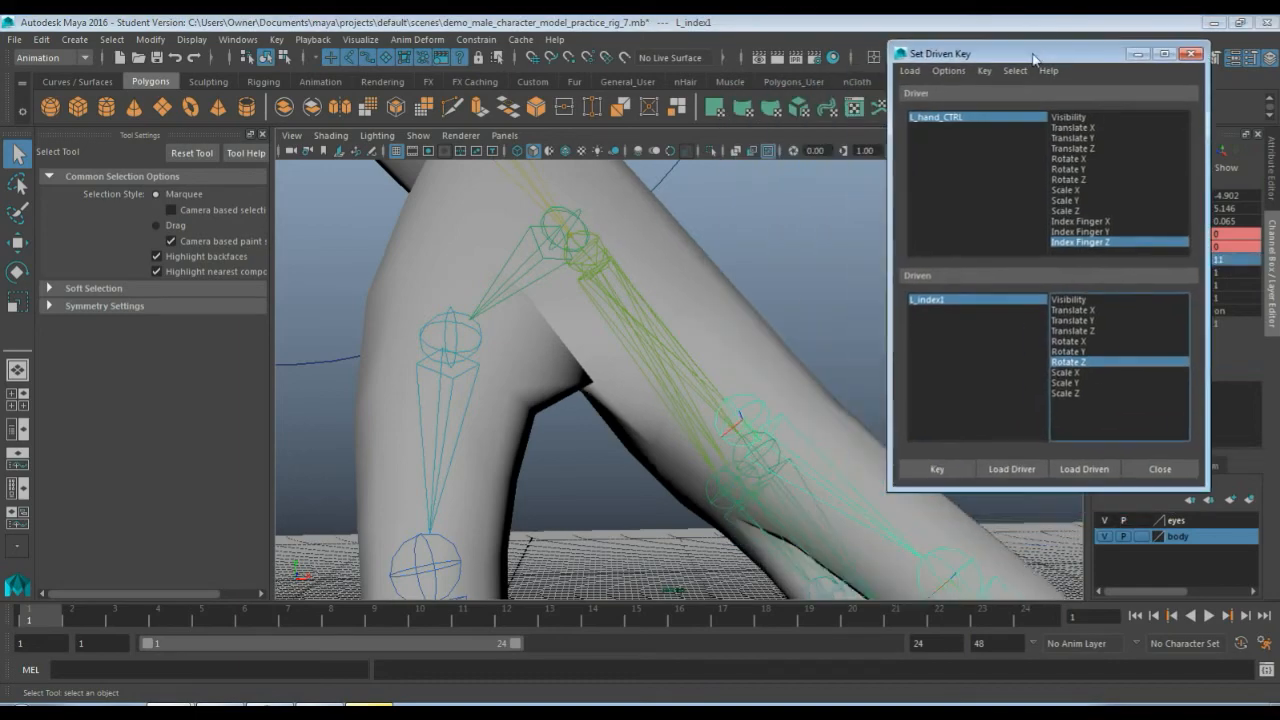
pyautogui.scroll(-5, 660, 323)
pyautogui.moveTo(788, 376)
pyautogui.keyDown('alt'); pyautogui.mouseDown()
pyautogui.moveTo(748, 392)
pyautogui.moveTo(797, 366)
pyautogui.mouseUp(); pyautogui.keyUp('alt')
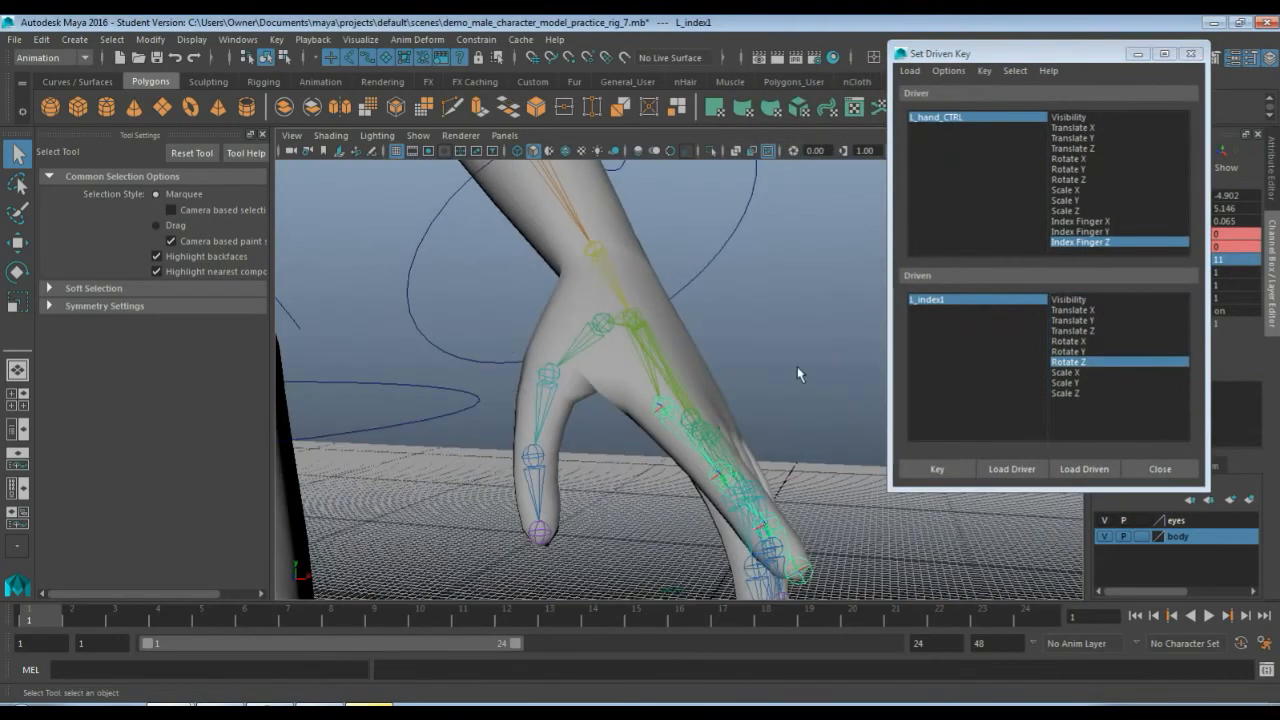
pyautogui.moveTo(1010, 53); pyautogui.dragTo(908, 45)
# Bend the index finger backward to a Rotate Z of 20 on L_index1 and key it against Index Finger Z at 10.
pyautogui.press('e')
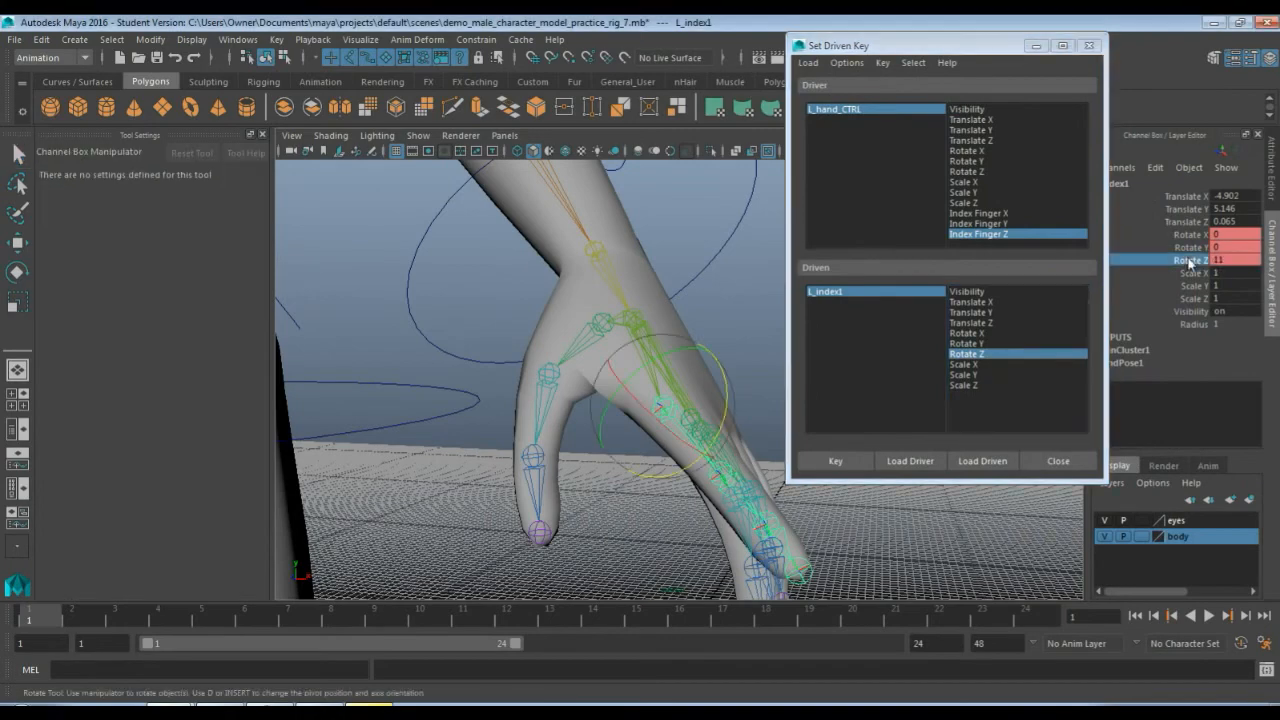
pyautogui.keyDown('alt'); pyautogui.moveTo(727, 291); pyautogui.dragTo(643, 297); pyautogui.keyUp('alt')
pyautogui.moveTo(643, 297); pyautogui.dragTo(548, 272, button='middle')
pyautogui.keyDown('alt'); pyautogui.moveTo(570, 258); pyautogui.dragTo(423, 254); pyautogui.keyUp('alt')
pyautogui.keyDown('alt'); pyautogui.moveTo(547, 263); pyautogui.dragTo(663, 268); pyautogui.keyUp('alt')
pyautogui.moveTo(663, 268); pyautogui.dragTo(736, 255, button='middle')
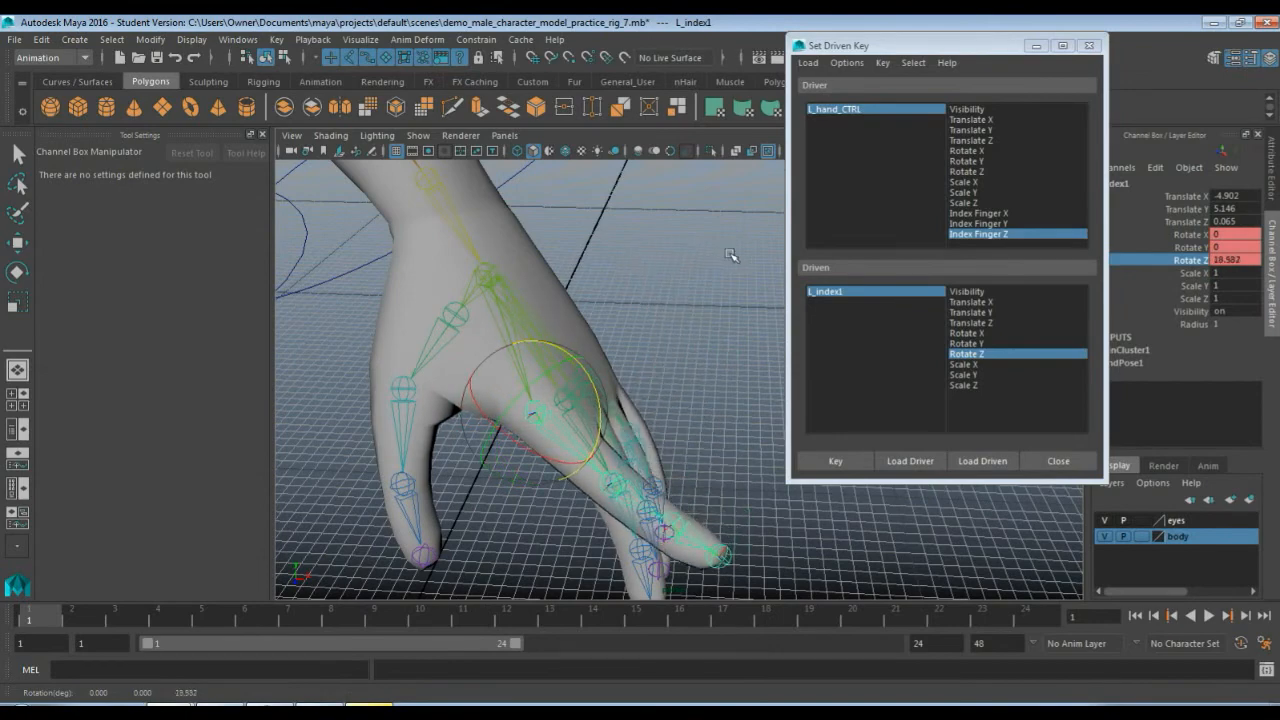
pyautogui.keyDown('alt'); pyautogui.moveTo(736, 255); pyautogui.dragTo(716, 232); pyautogui.keyUp('alt')
pyautogui.doubleClick(1252, 260)
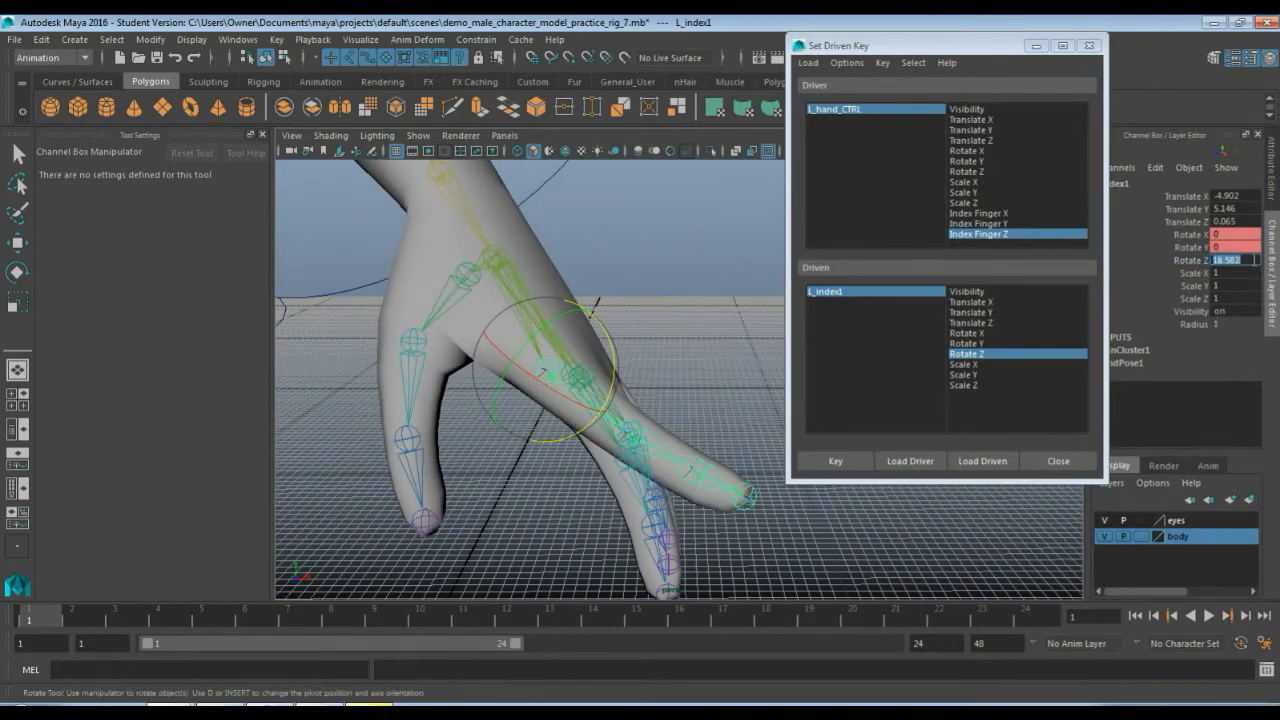
pyautogui.press('Return')
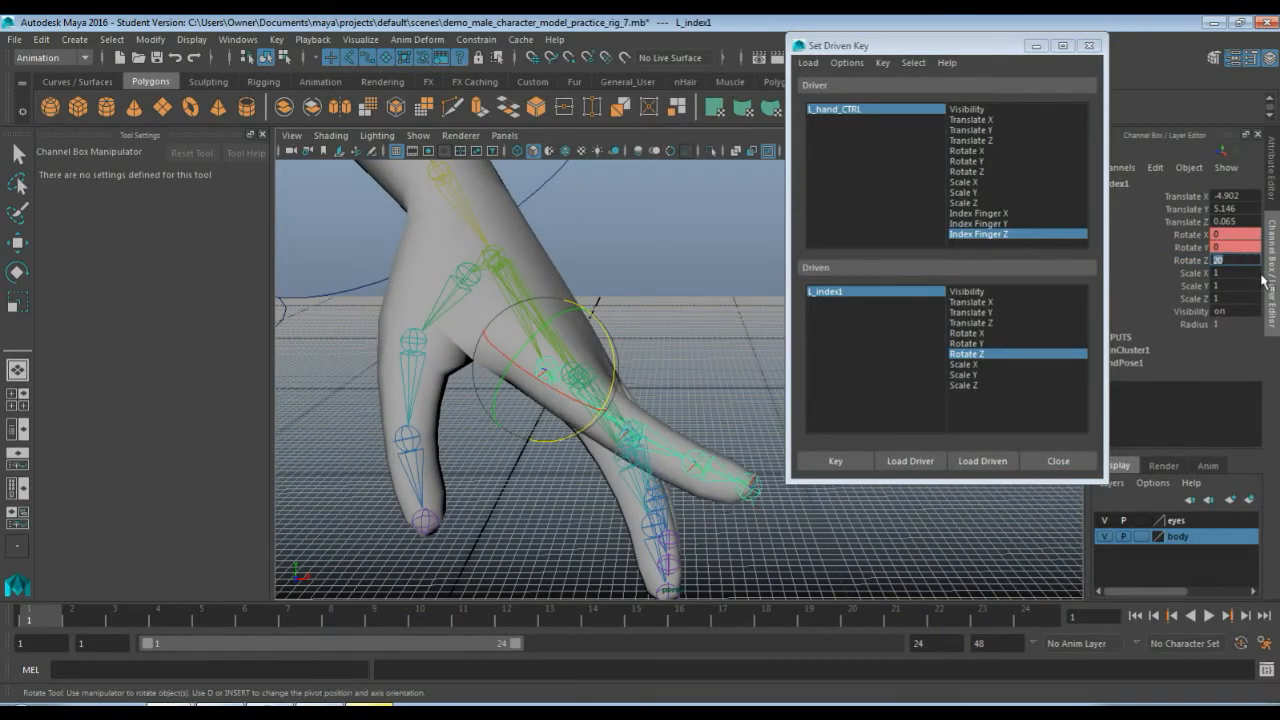
pyautogui.click(835, 460)
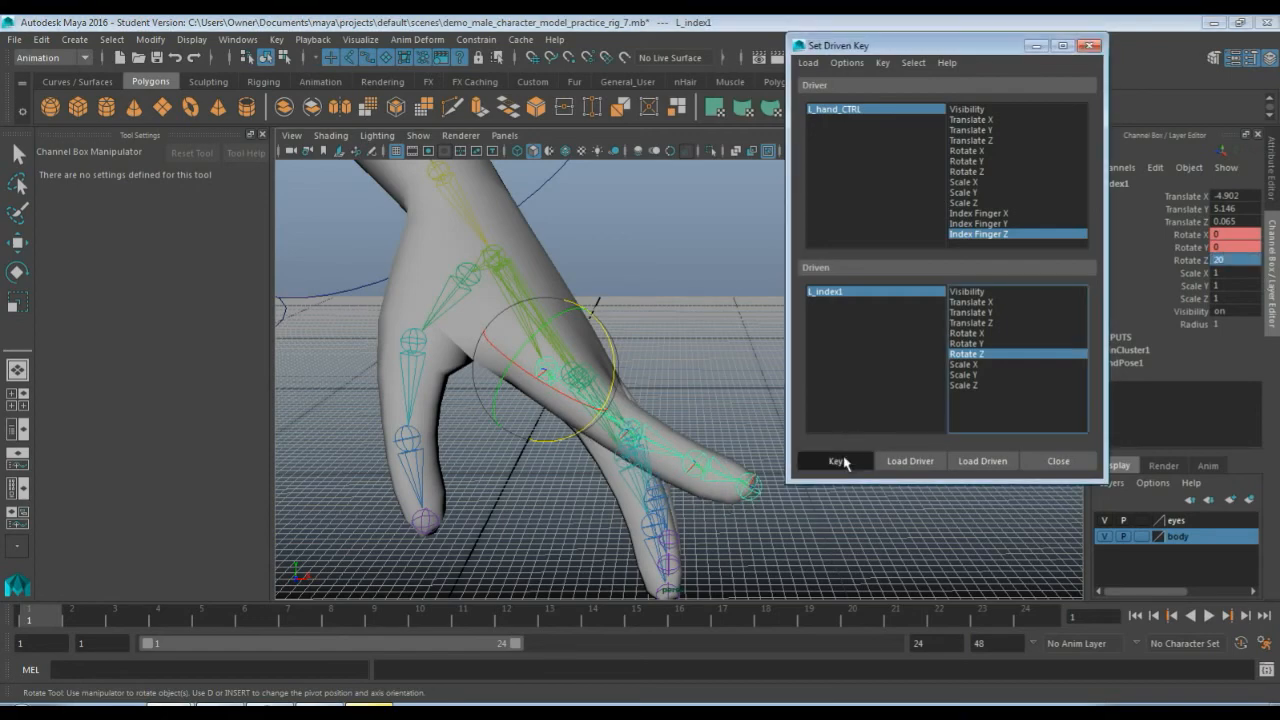
# Select L_hand_CTRL around the left wrist and reset its Index Finger Z to 0.
pyautogui.keyDown('alt'); pyautogui.moveTo(711, 325); pyautogui.dragTo(615, 190); pyautogui.keyUp('alt')
pyautogui.press('q')
pyautogui.click(613, 204)
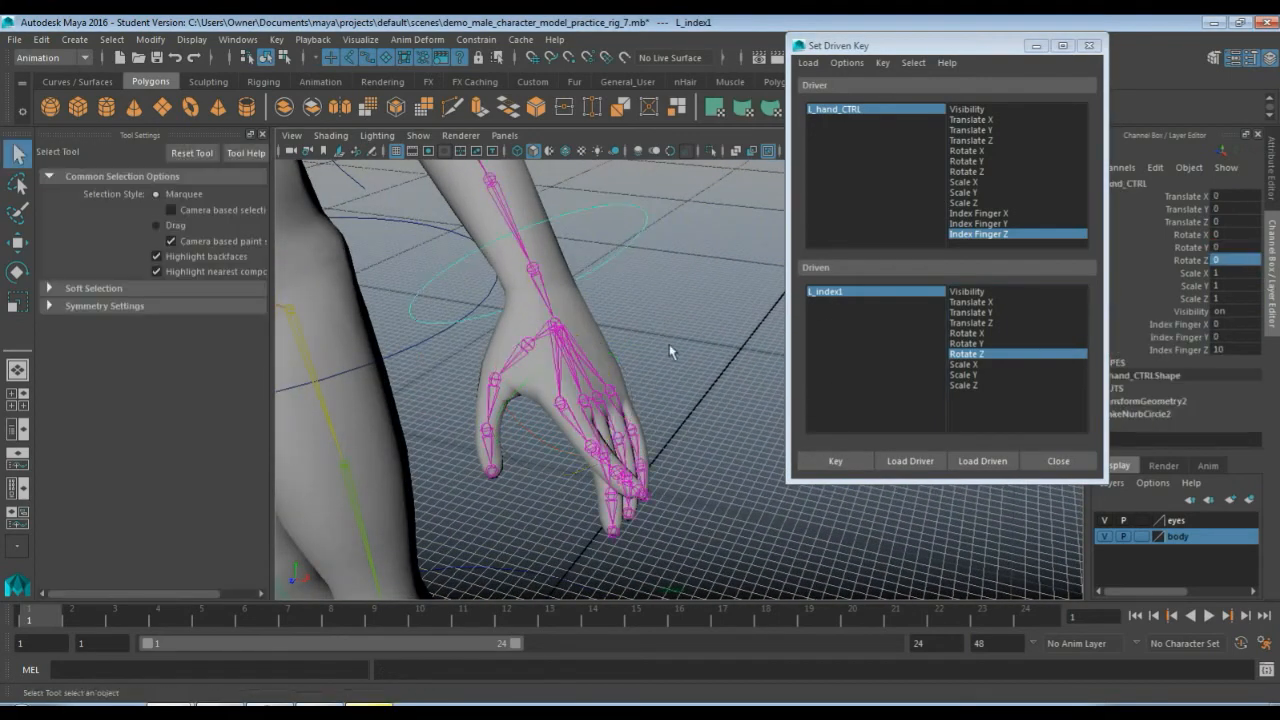
pyautogui.click(1218, 350)
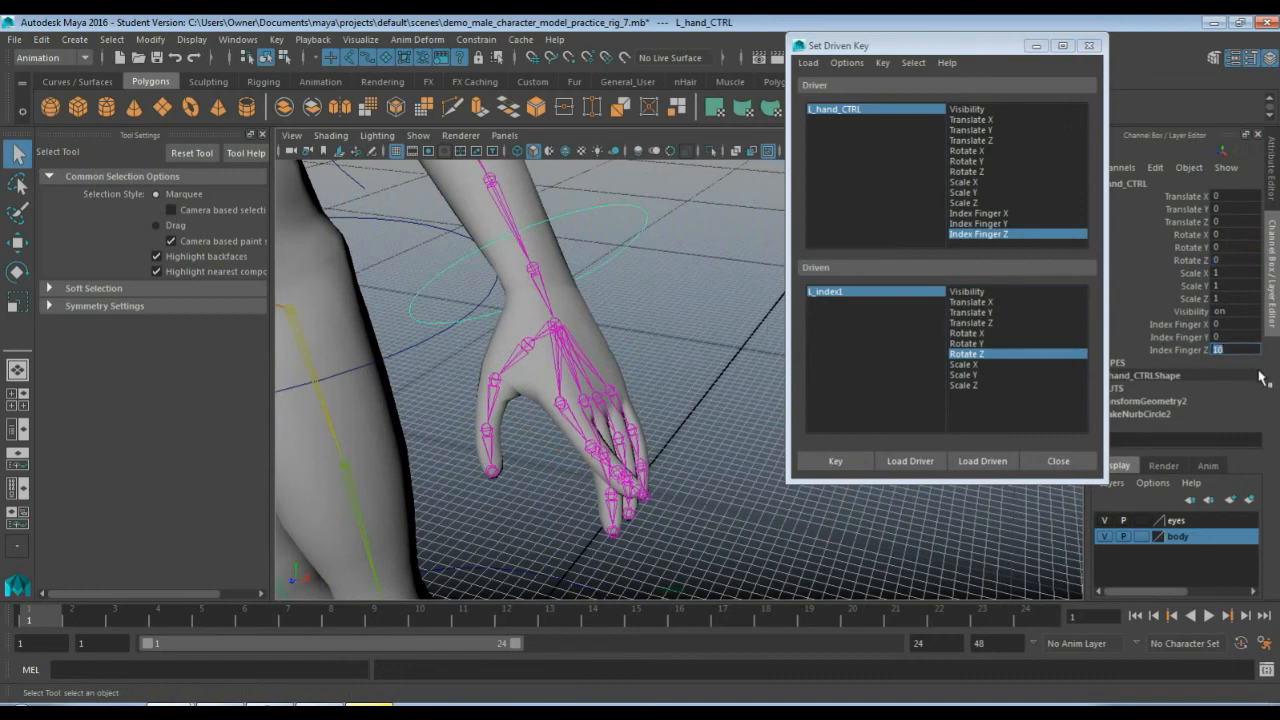
pyautogui.write('0')
pyautogui.press('Return')
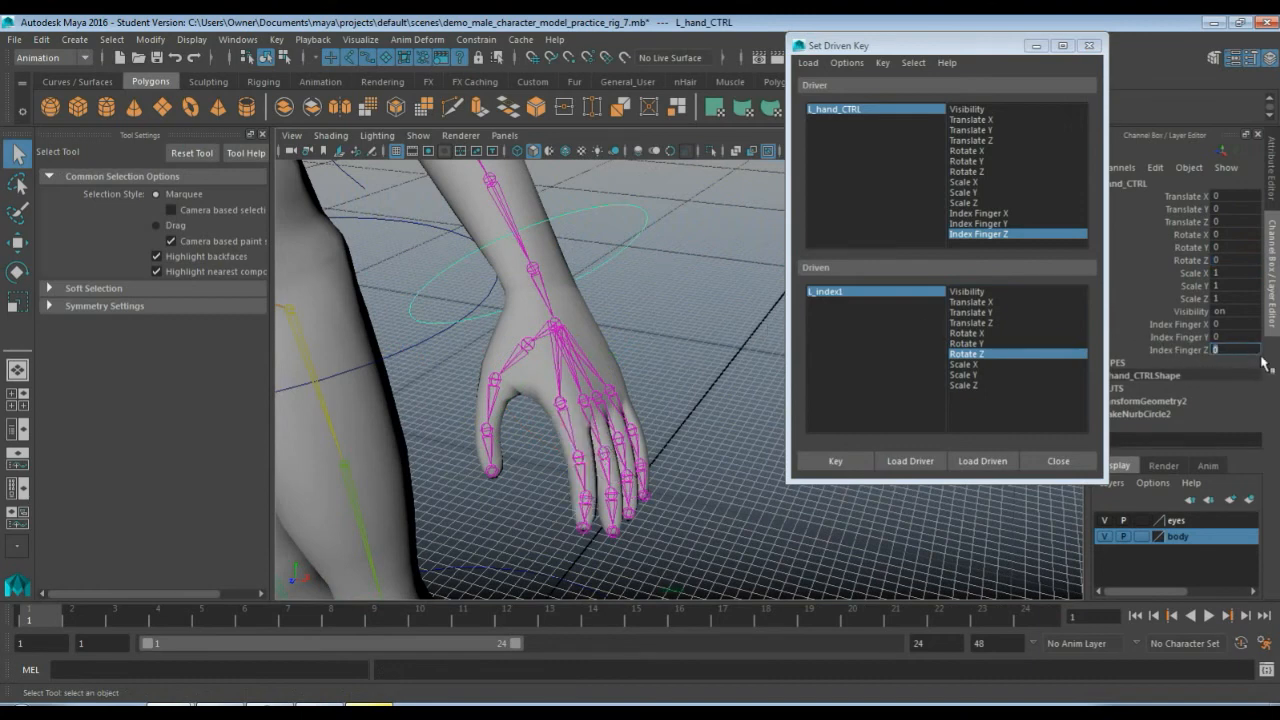
# Test the finger curl by sliding L_hand_CTRL's Index Finger Z down to -10 and back up, ending with it reset to 0.
pyautogui.click(1175, 350)
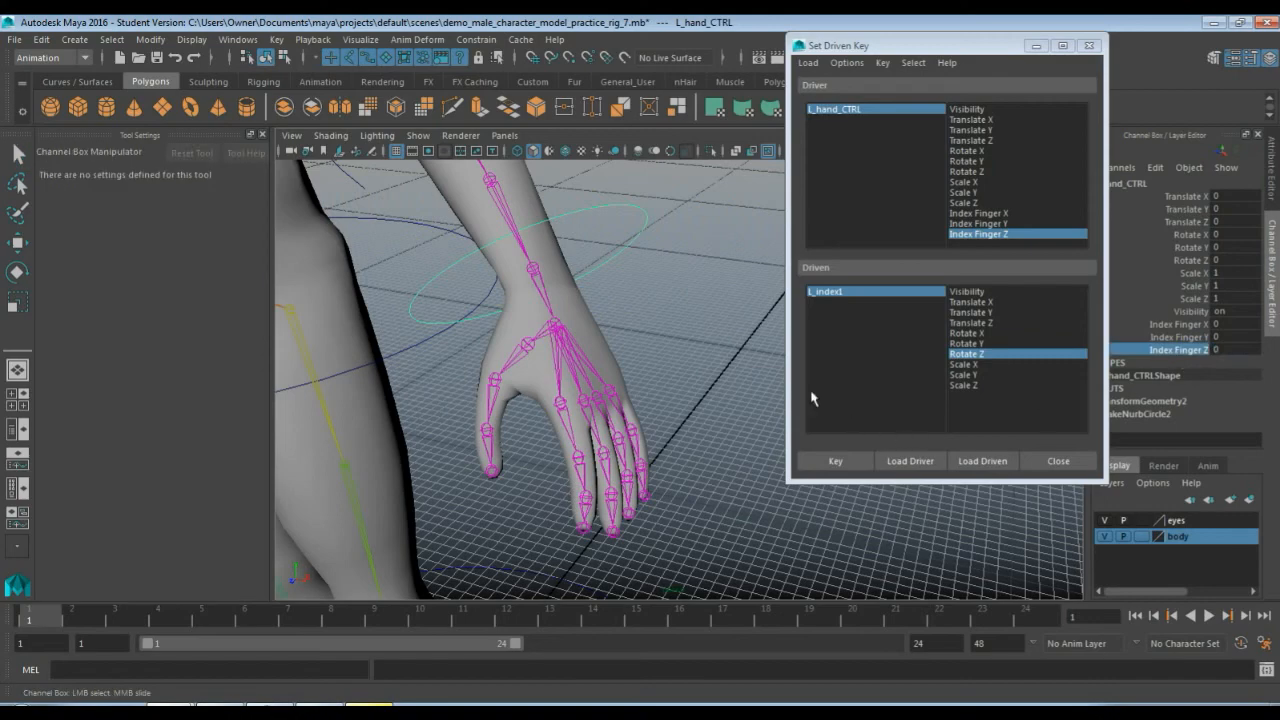
pyautogui.moveTo(692, 376); pyautogui.dragTo(595, 387, button='middle')
pyautogui.keyDown('alt'); pyautogui.moveTo(670, 408); pyautogui.dragTo(671, 389, button='right'); pyautogui.keyUp('alt')
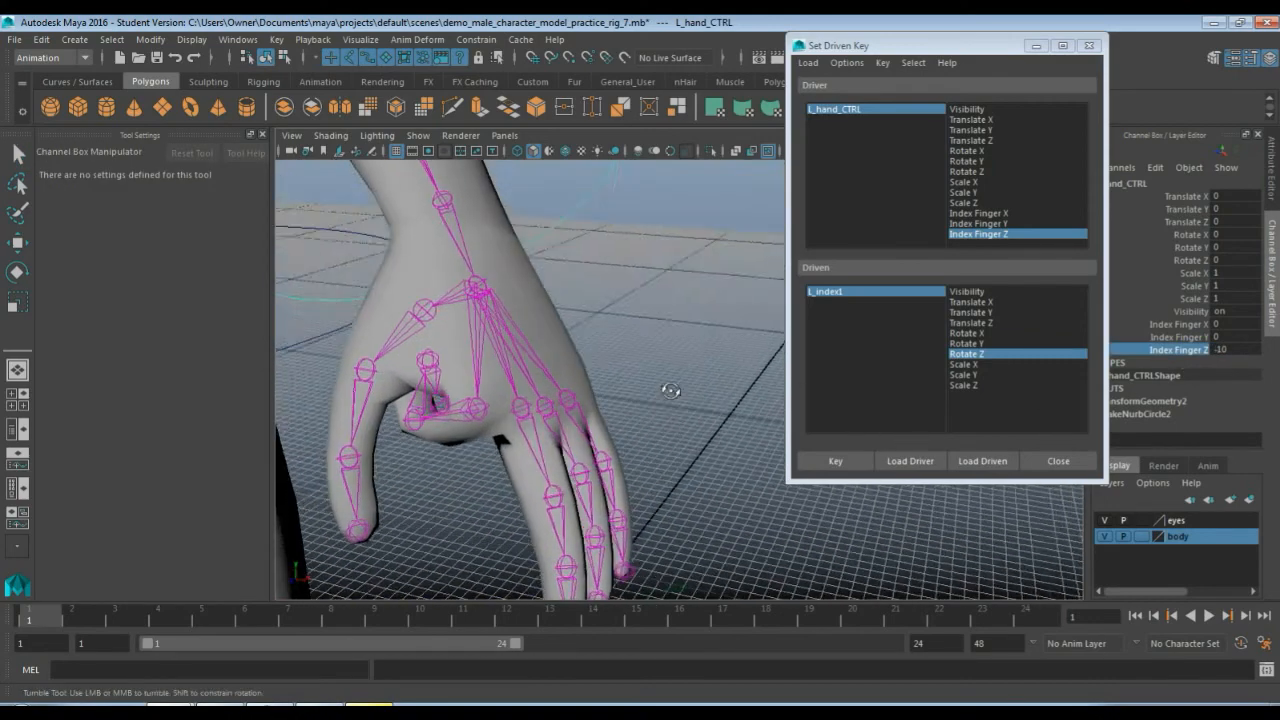
pyautogui.moveTo(671, 389)
pyautogui.keyDown('alt'); pyautogui.mouseDown()
pyautogui.moveTo(700, 349)
pyautogui.moveTo(751, 366)
pyautogui.moveTo(660, 383)
pyautogui.mouseUp(); pyautogui.keyUp('alt')
pyautogui.moveTo(660, 383); pyautogui.dragTo(704, 368, button='middle')
pyautogui.doubleClick(1220, 350)
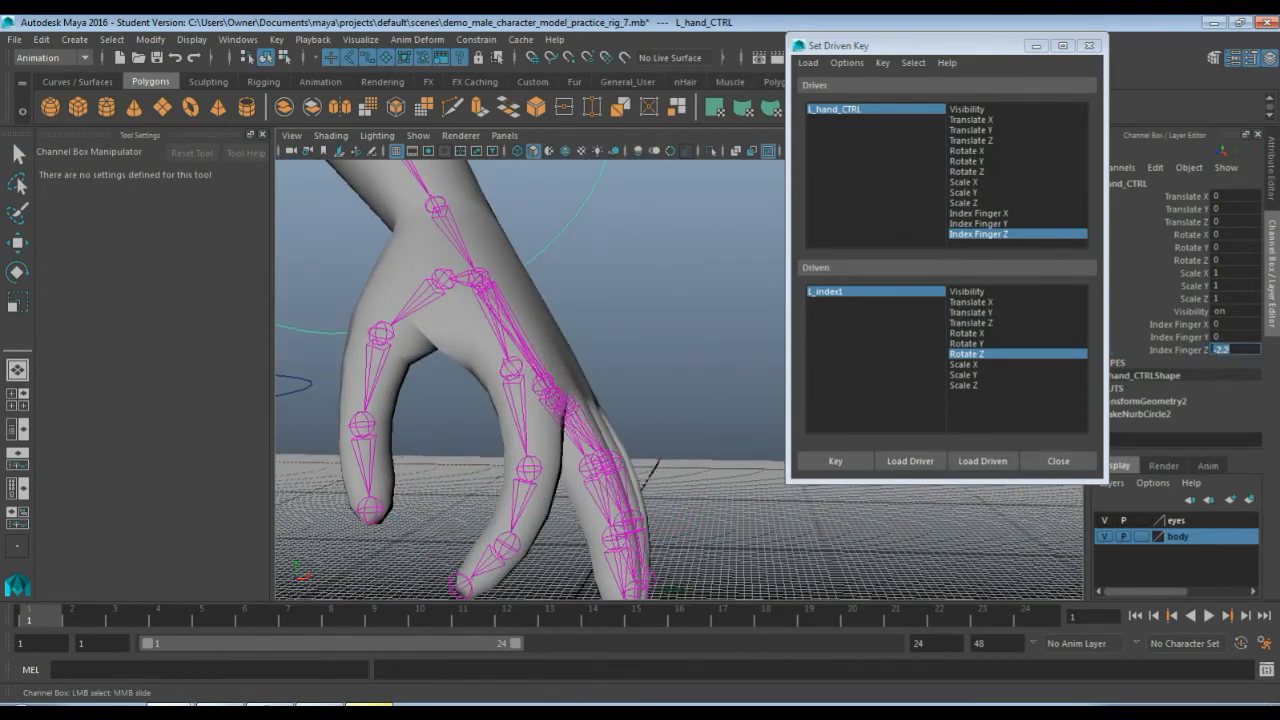
pyautogui.write('0')
pyautogui.press('Return')
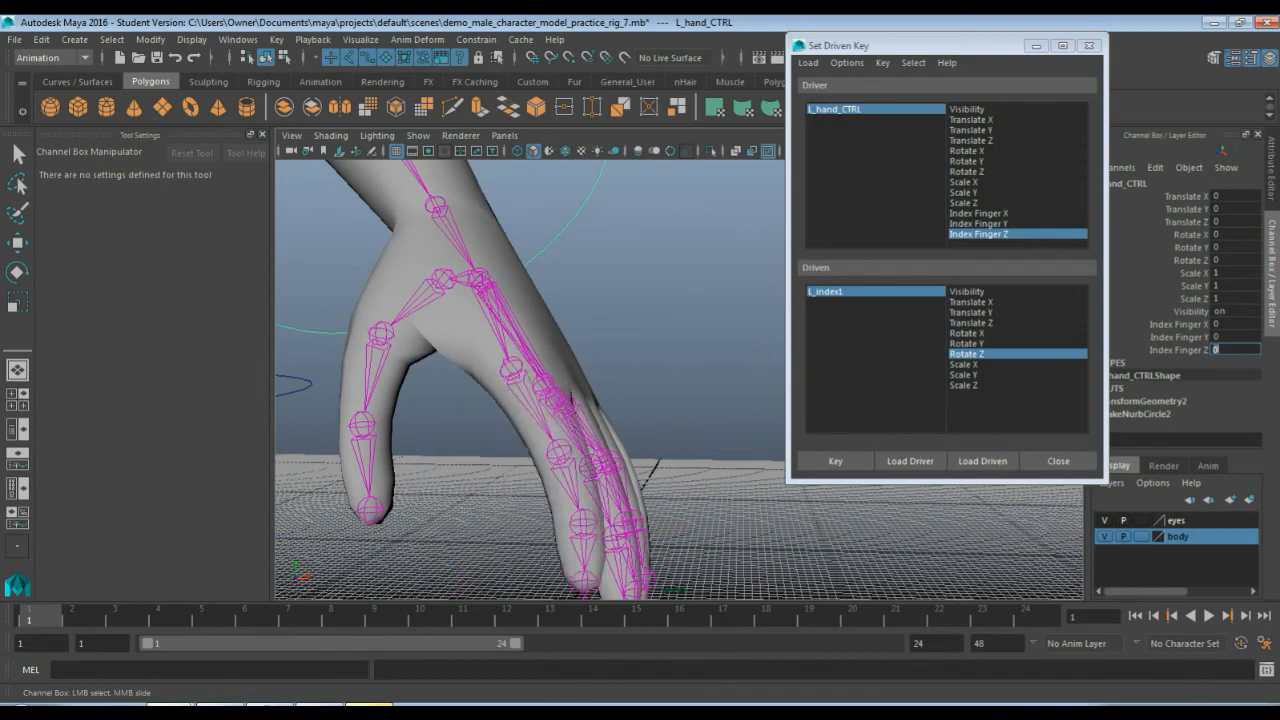
# Test the finger's backward bend by sliding L_hand_CTRL's Index Finger Z up to 10 while viewing the hand from several angles.
pyautogui.click(1190, 351)
pyautogui.scroll(-4, 687, 445)
pyautogui.keyDown('alt'); pyautogui.moveTo(706, 389); pyautogui.dragTo(696, 419); pyautogui.keyUp('alt')
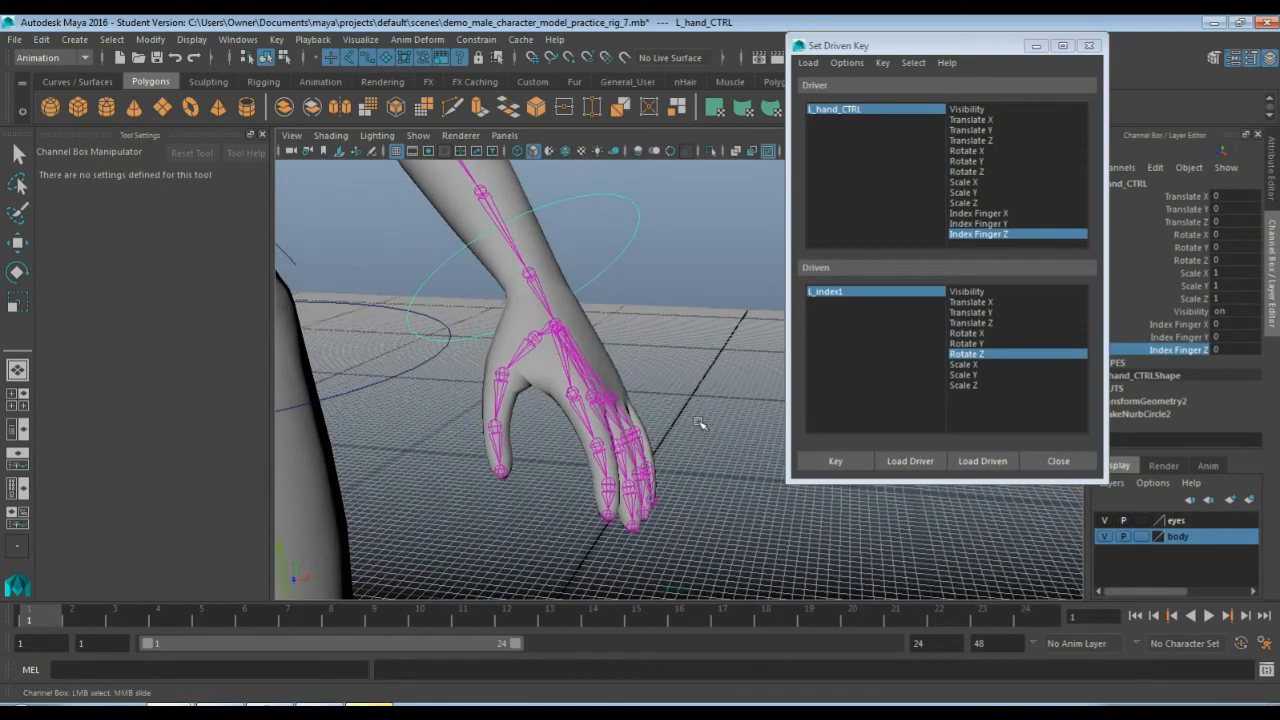
pyautogui.moveTo(700, 424); pyautogui.dragTo(730, 392, button='middle')
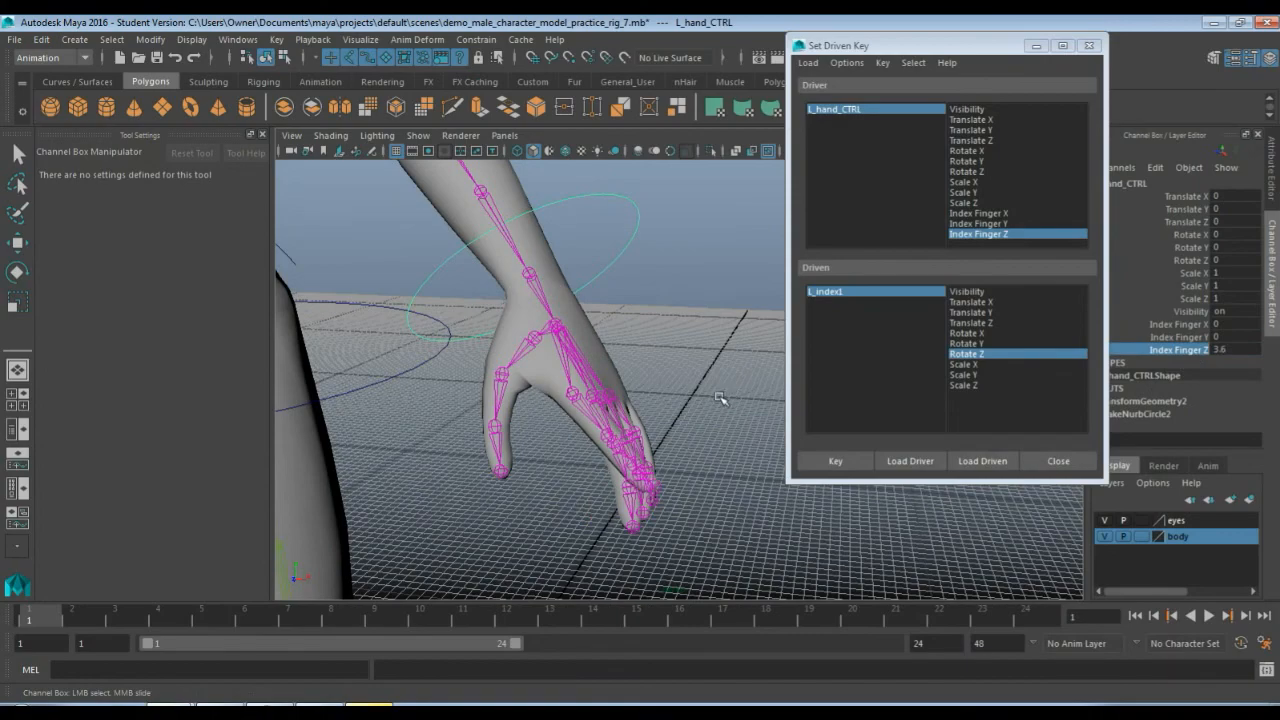
pyautogui.keyDown('alt'); pyautogui.moveTo(728, 382); pyautogui.dragTo(695, 391); pyautogui.keyUp('alt')
pyautogui.moveTo(696, 384); pyautogui.dragTo(802, 340, button='middle')
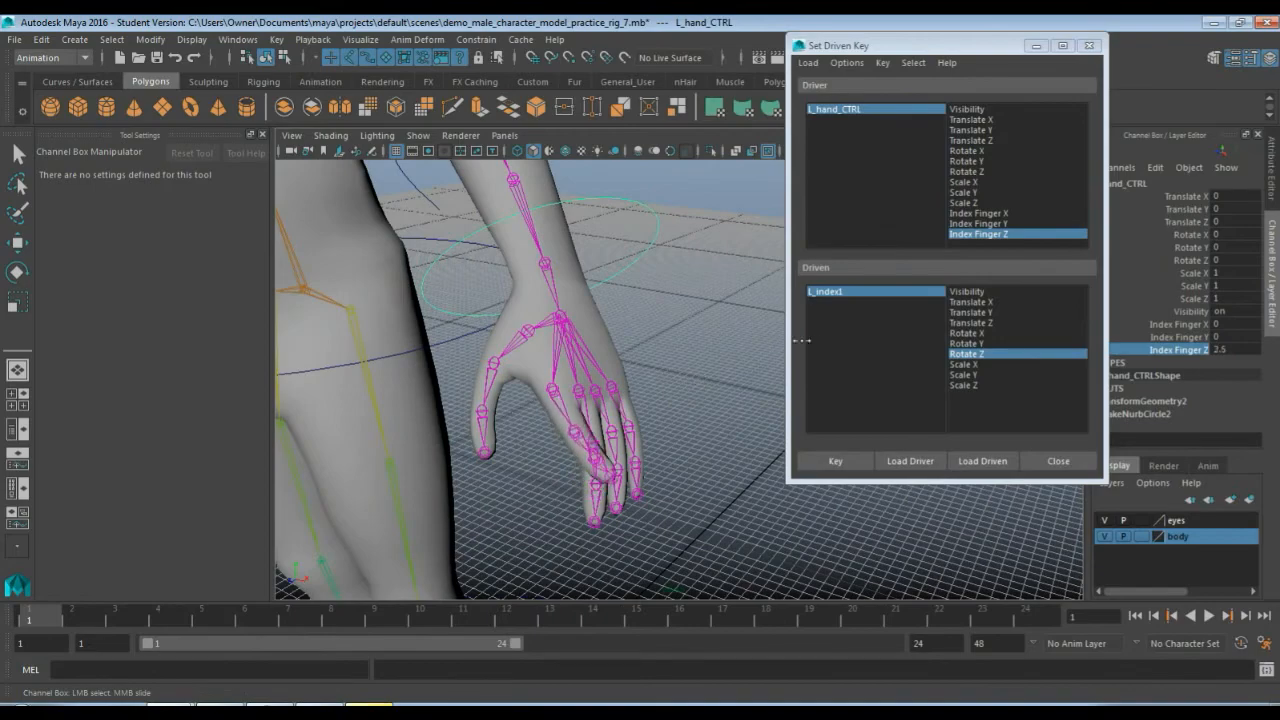
pyautogui.keyDown('alt'); pyautogui.moveTo(676, 357); pyautogui.dragTo(551, 400); pyautogui.keyUp('alt')
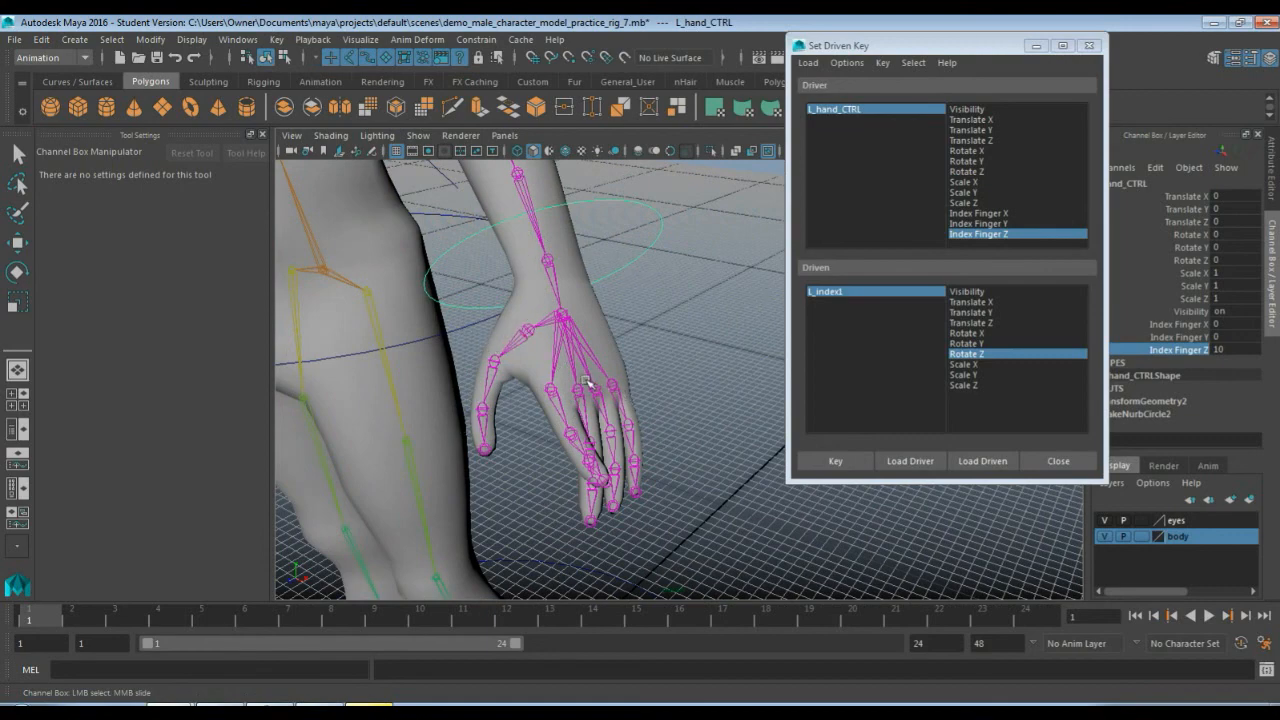
pyautogui.keyDown('alt'); pyautogui.moveTo(587, 381); pyautogui.dragTo(398, 300, button='right'); pyautogui.keyUp('alt')
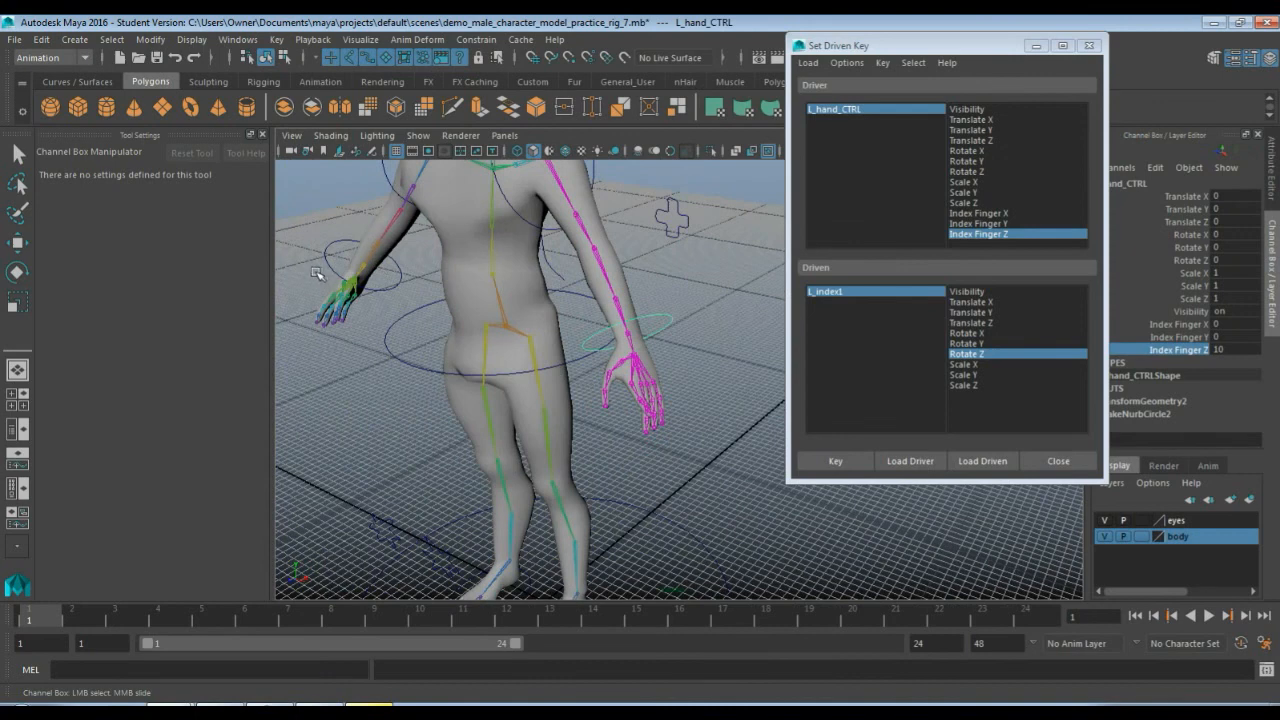
pyautogui.scroll(3, 720, 401)
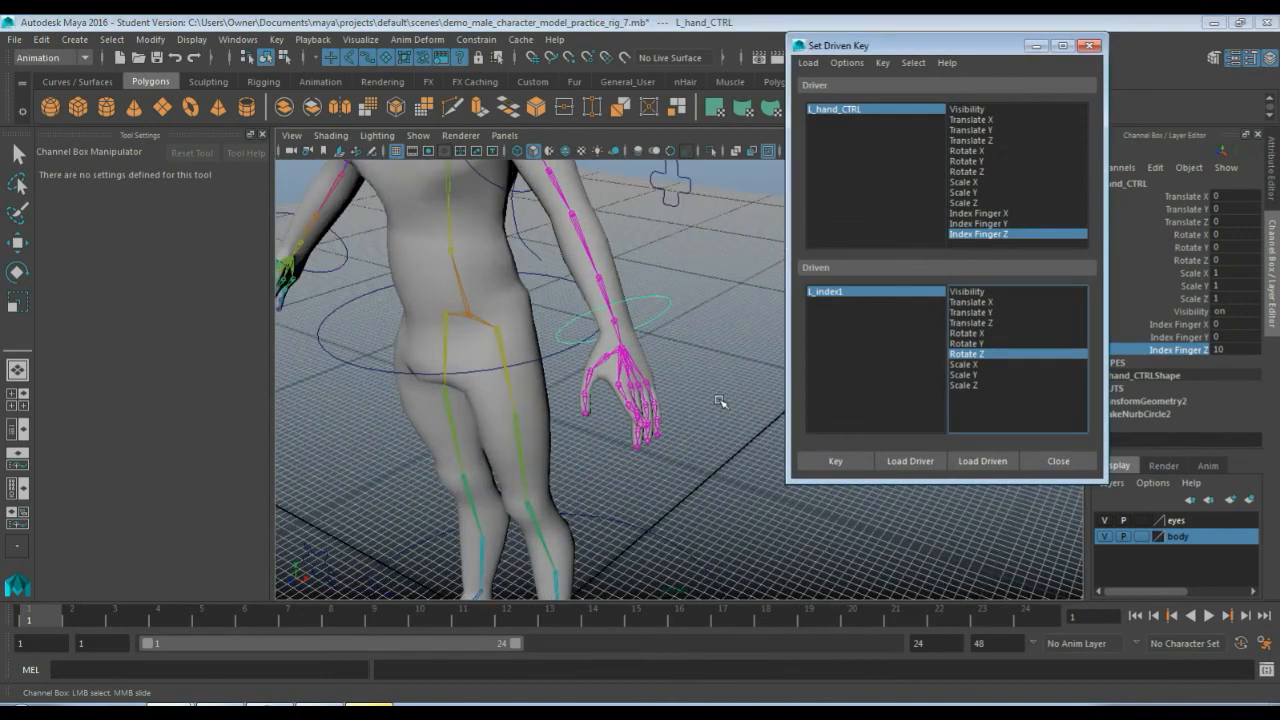